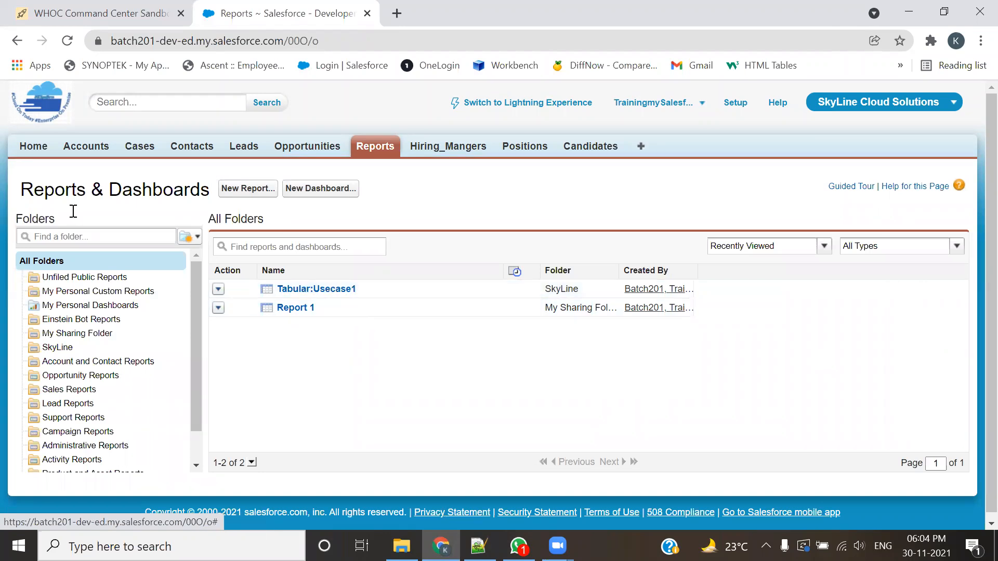
Step: Check the Tabular Reports use cases in the 201-Admin.txt notes in Notepad++, and return to the Salesforce reports page in Chrome
{"action": "key", "text": "alt+Tab"}
{"action": "left_click", "coordinate": [576, 258]}
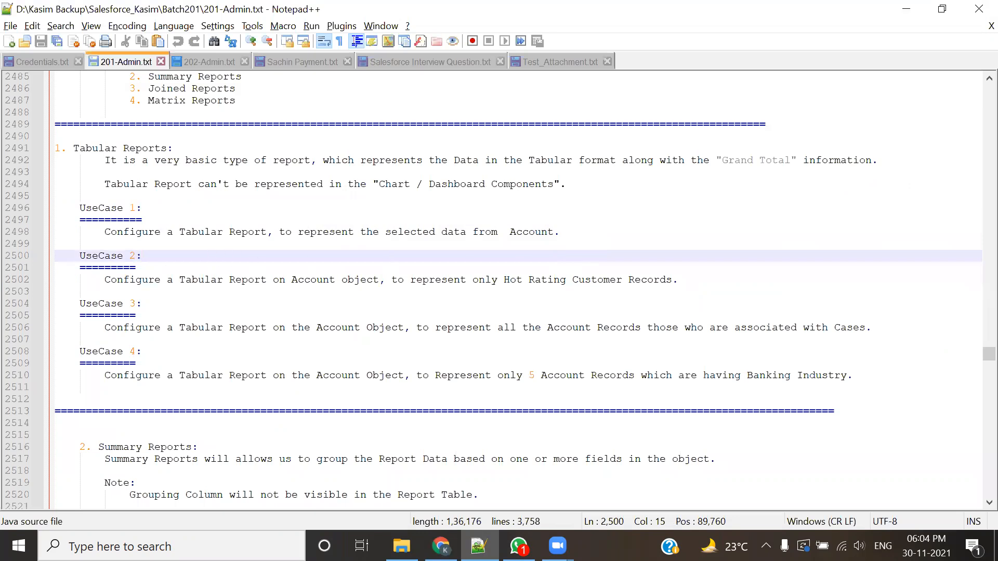
{"action": "key", "text": "alt+Tab"}
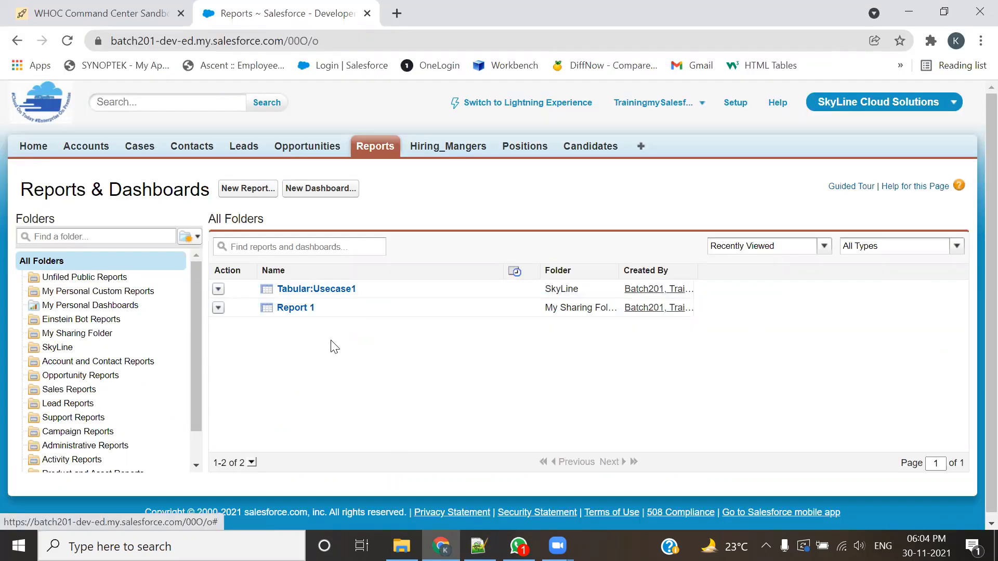
Step: Open the Tabular:Usecase1 report and look through its run options and account records
{"action": "left_click", "coordinate": [333, 289]}
{"action": "scroll", "coordinate": [342, 371], "scroll_direction": "down", "scroll_amount": 3}
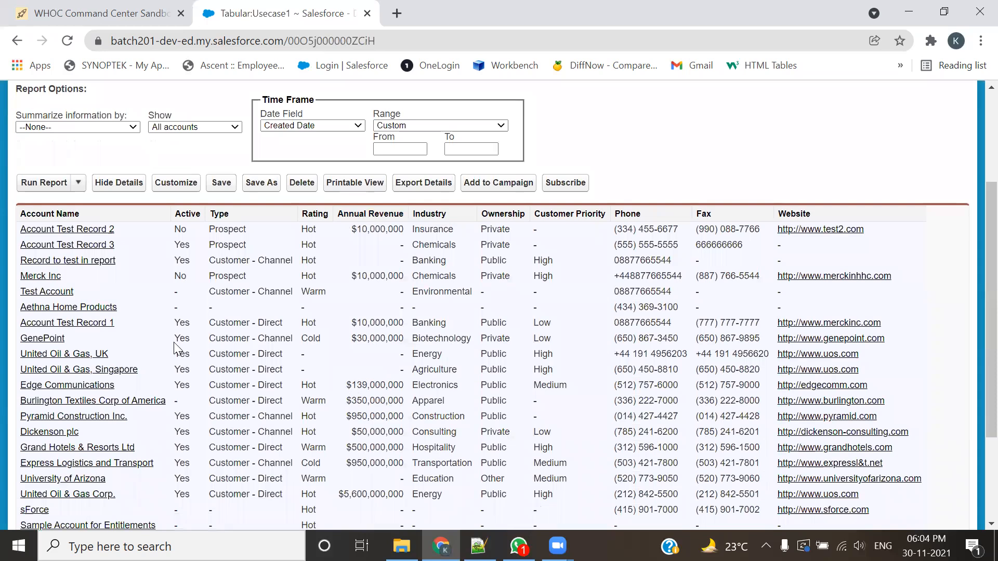
{"action": "left_click", "coordinate": [78, 182]}
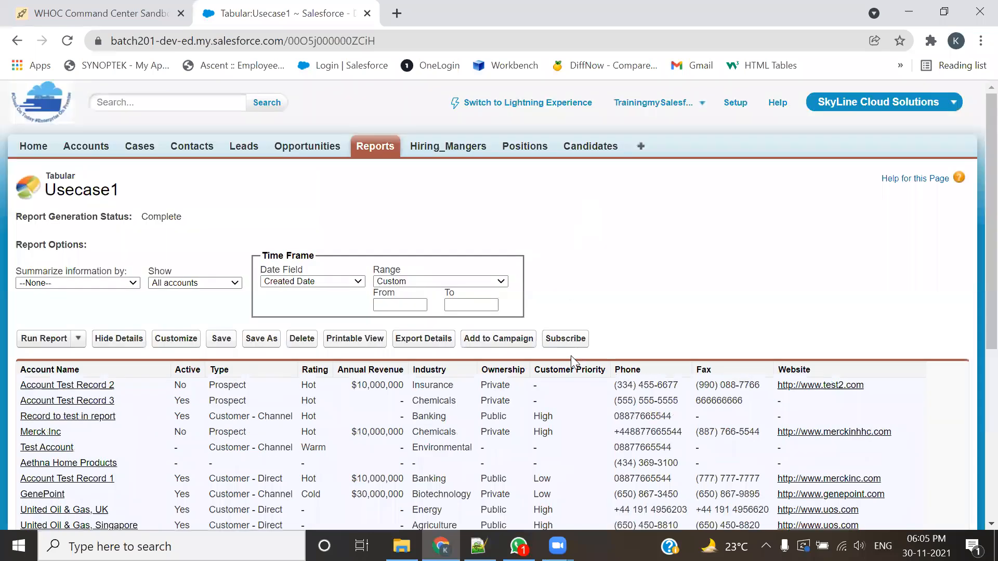
{"action": "scroll", "coordinate": [569, 357], "scroll_direction": "down", "scroll_amount": 3}
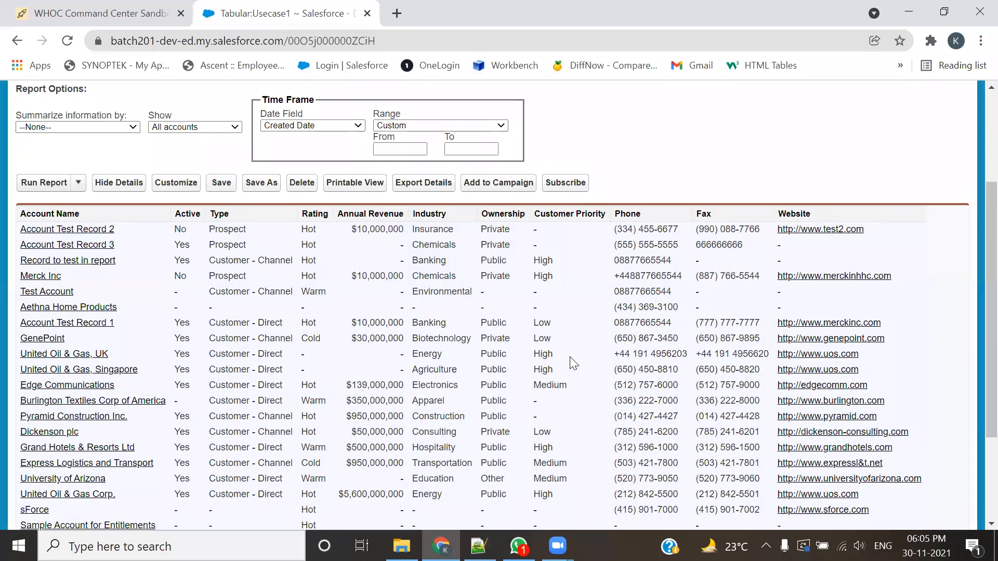
{"action": "scroll", "coordinate": [573, 362], "scroll_direction": "up", "scroll_amount": 3}
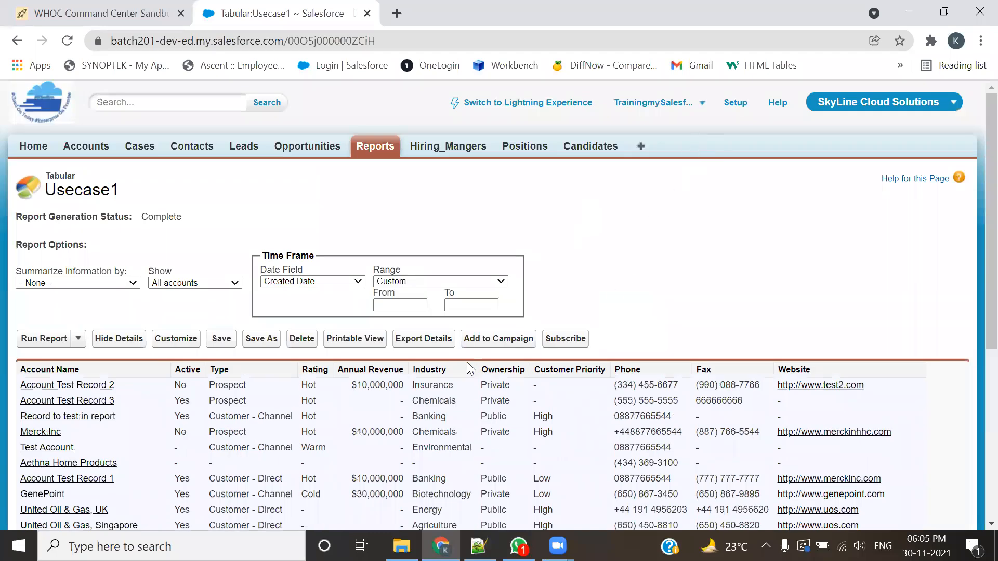
Step: Export the report details in Excel Format .xls with ISO-8859-1 encoding and open the downloaded file in Excel despite the format mismatch
{"action": "left_click", "coordinate": [425, 345]}
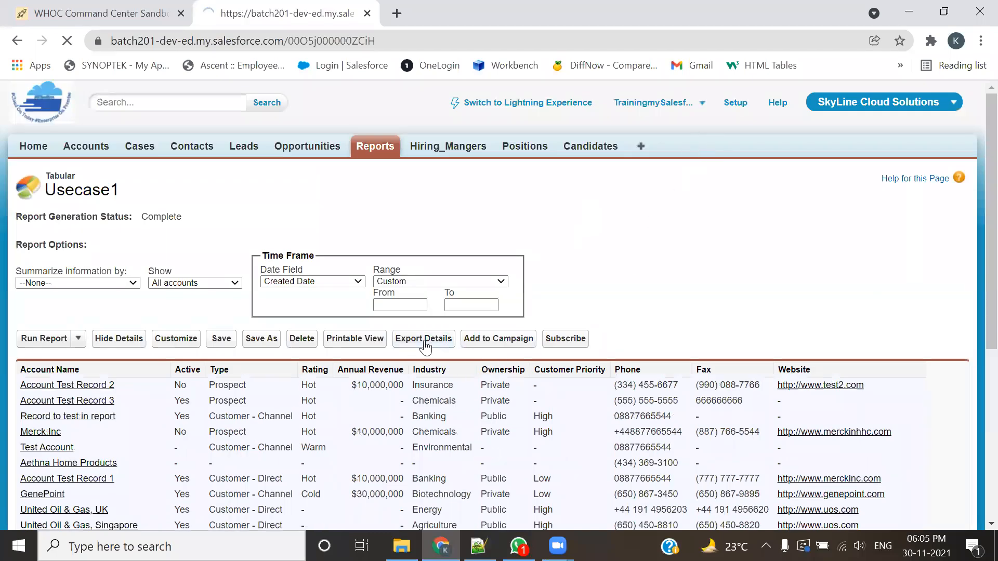
{"action": "left_click", "coordinate": [324, 327]}
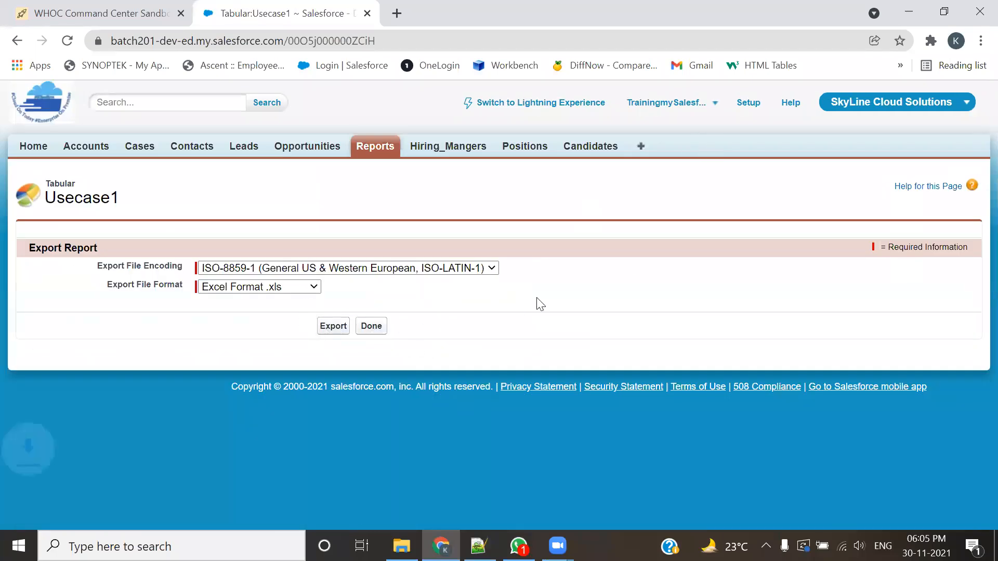
{"action": "left_click", "coordinate": [97, 514]}
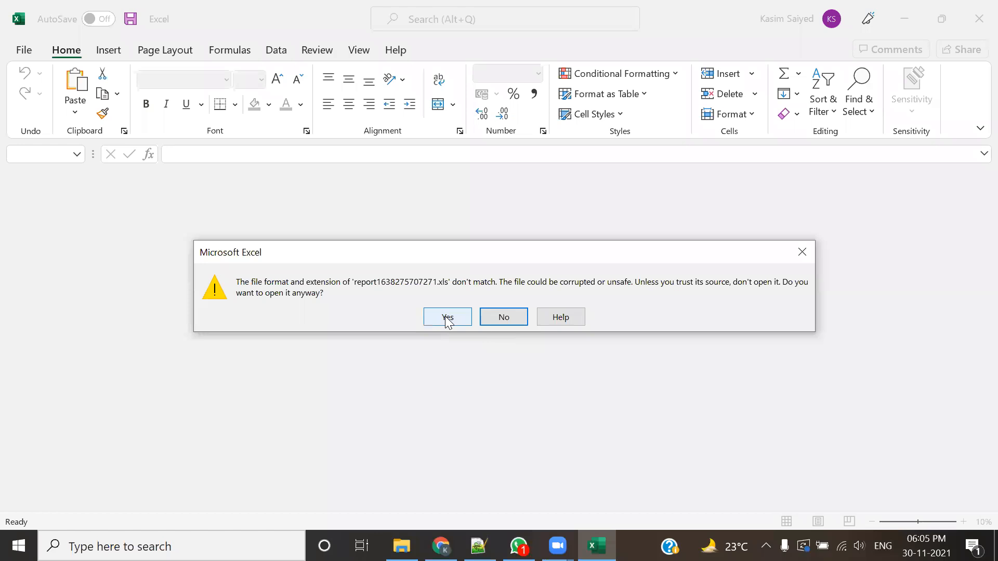
{"action": "left_click", "coordinate": [447, 318]}
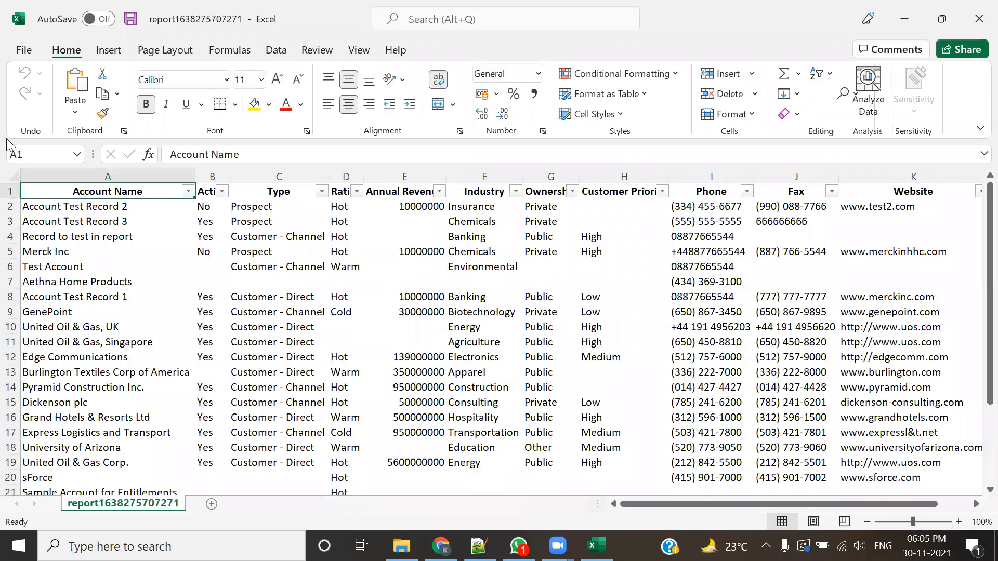
Step: Apply AutoFit Row Height to the entire exported worksheet
{"action": "left_click", "coordinate": [7, 176]}
{"action": "left_click", "coordinate": [435, 18]}
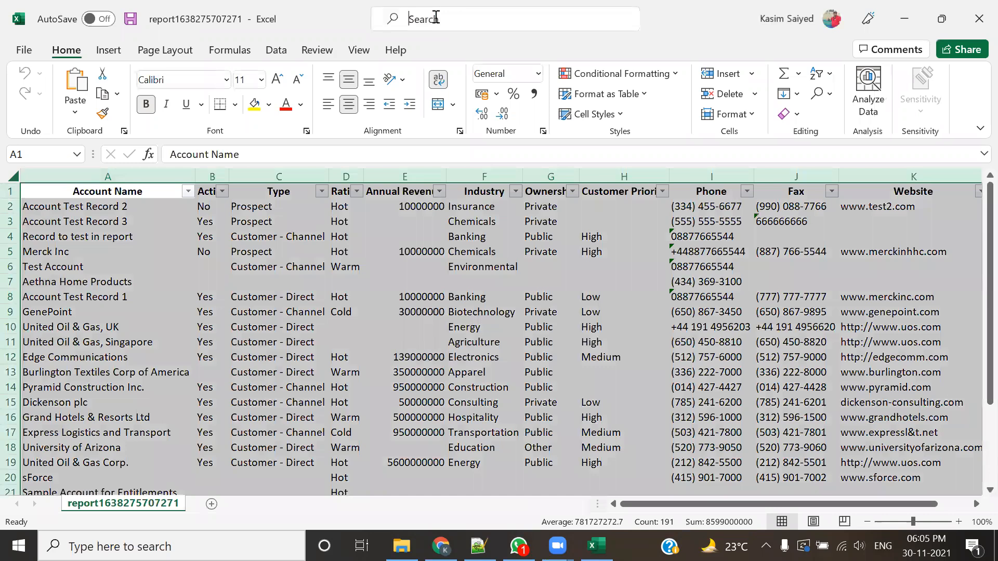
{"action": "type", "text": "forma"}
{"action": "key", "text": "Down"}
{"action": "key", "text": "Down"}
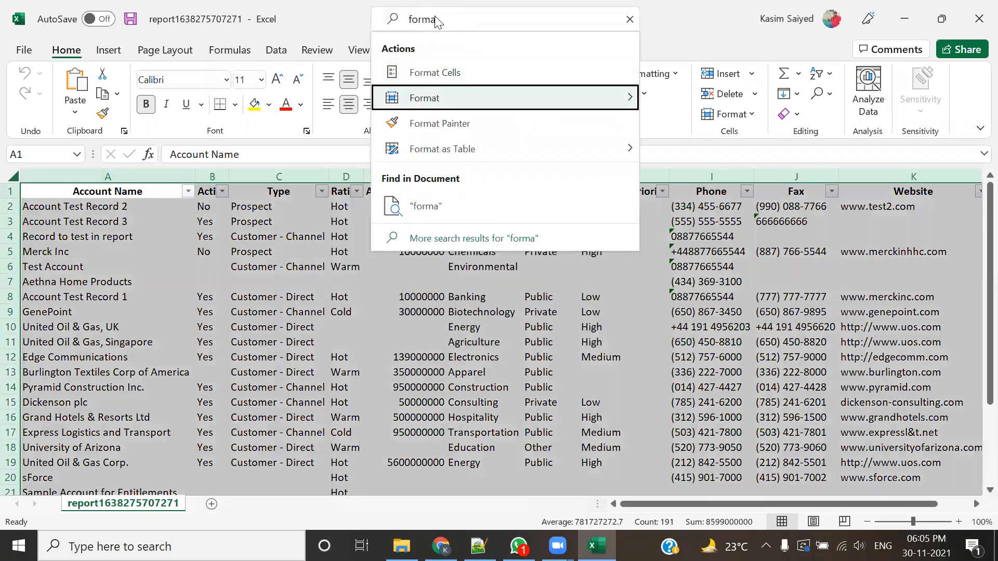
{"action": "key", "text": "Up"}
{"action": "key", "text": "Right"}
{"action": "key", "text": "Down"}
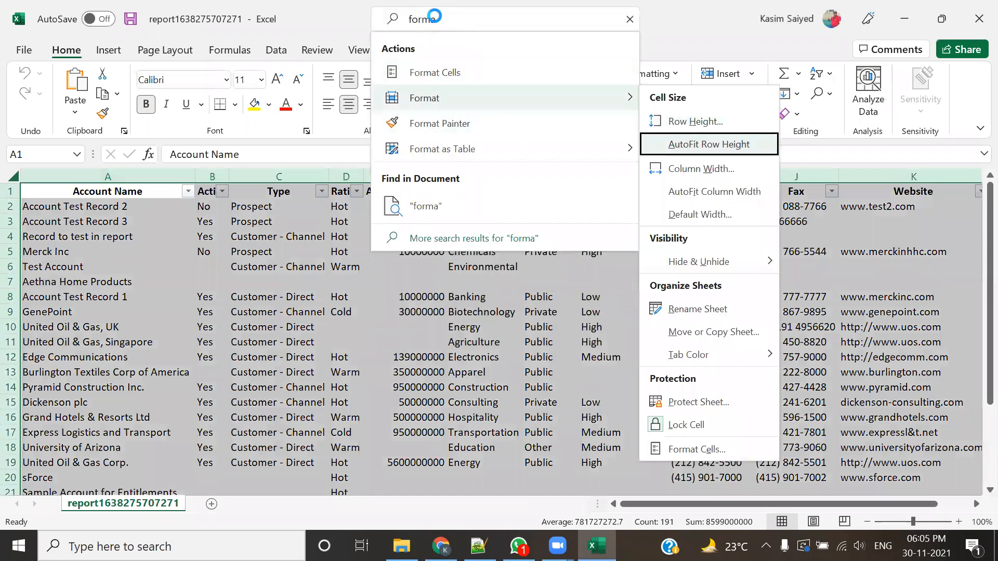
{"action": "key", "text": "Return"}
{"action": "left_click", "coordinate": [233, 210]}
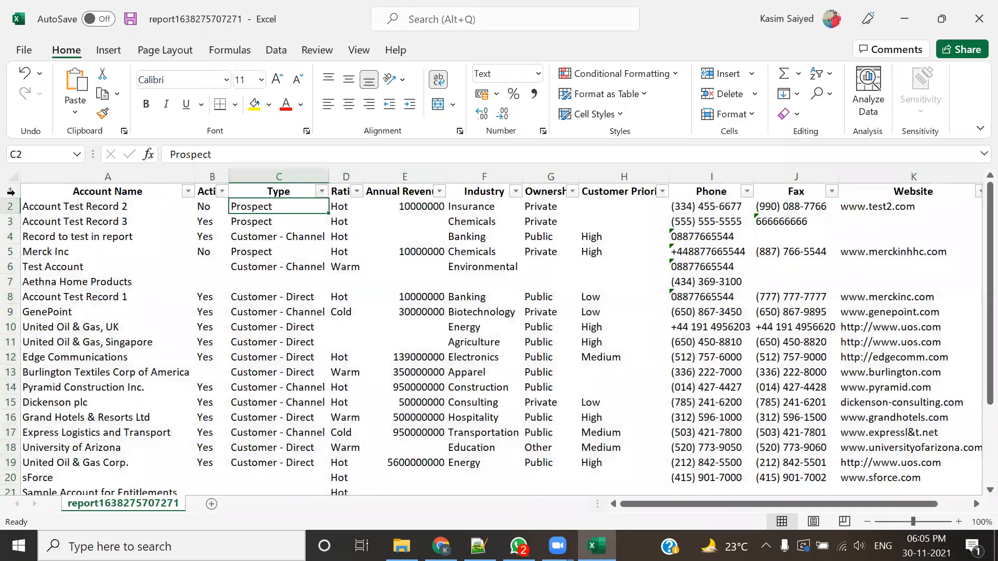
Step: Fill the header row with yellow and widen the Active column so its heading fits
{"action": "left_click", "coordinate": [11, 191]}
{"action": "left_click", "coordinate": [254, 104]}
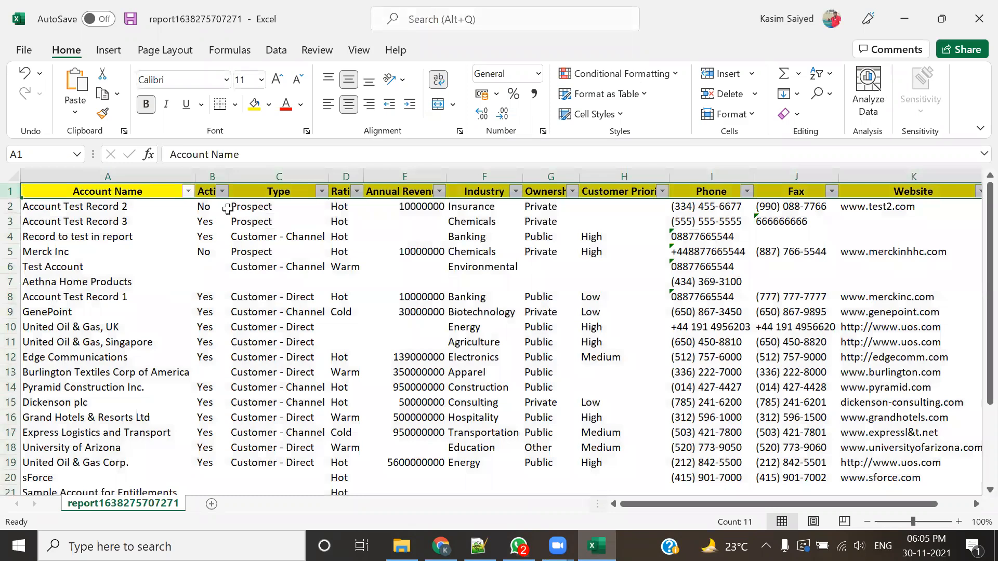
{"action": "left_click_drag", "start_coordinate": [229, 176], "coordinate": [252, 178]}
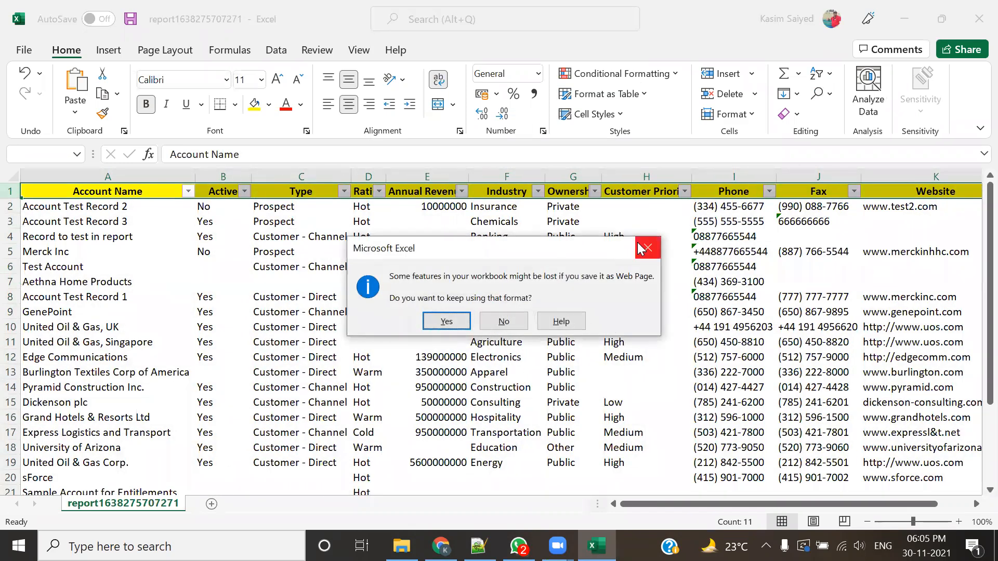
{"action": "key", "text": "Escape"}
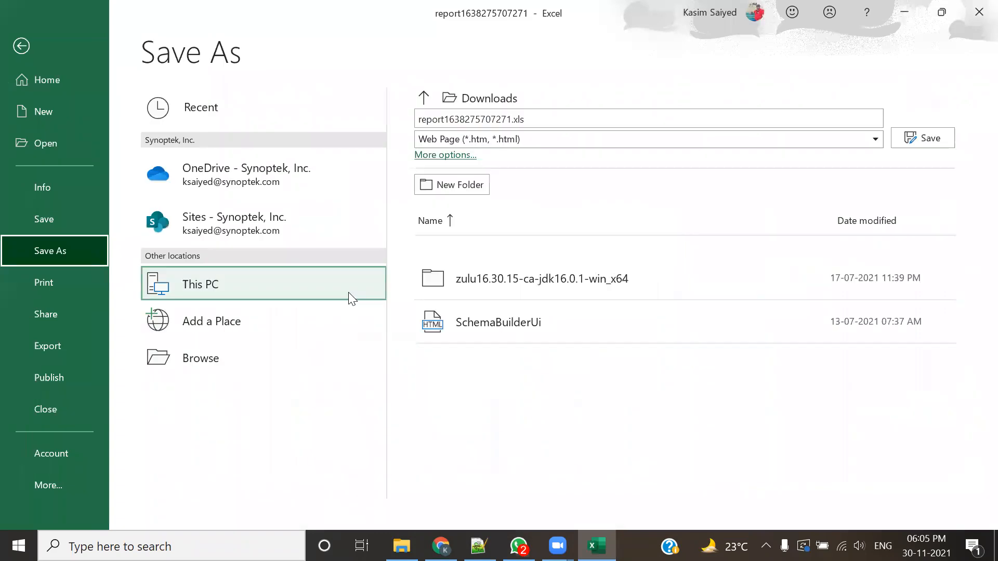
{"action": "key", "text": "Escape"}
{"action": "type", "text": "`"}
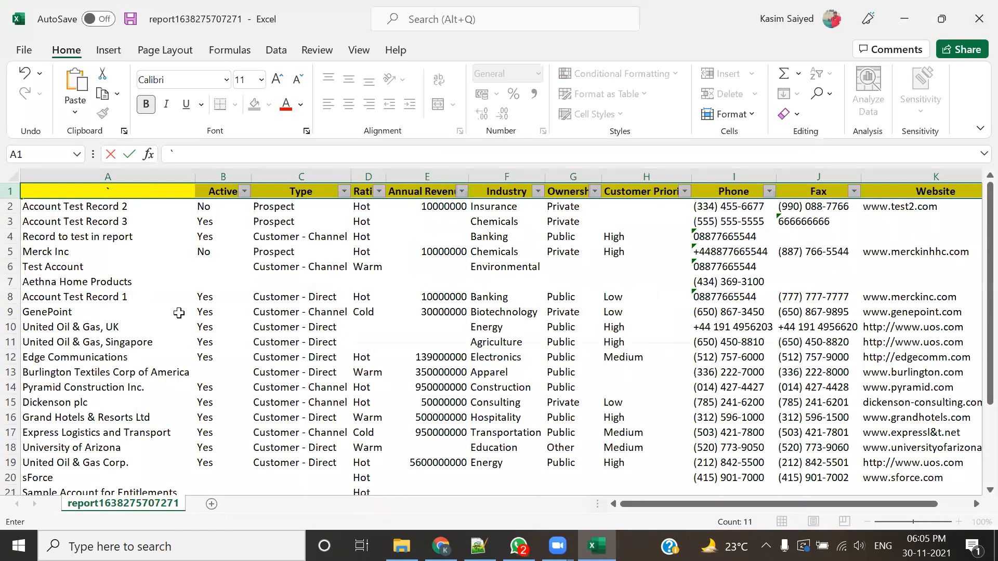
{"action": "key", "text": "Escape"}
Step: Examine the report name, copyright, confidentiality and generated-by footer lines in A23:A27 beneath the account records
{"action": "scroll", "coordinate": [203, 330], "scroll_direction": "down", "scroll_amount": 2}
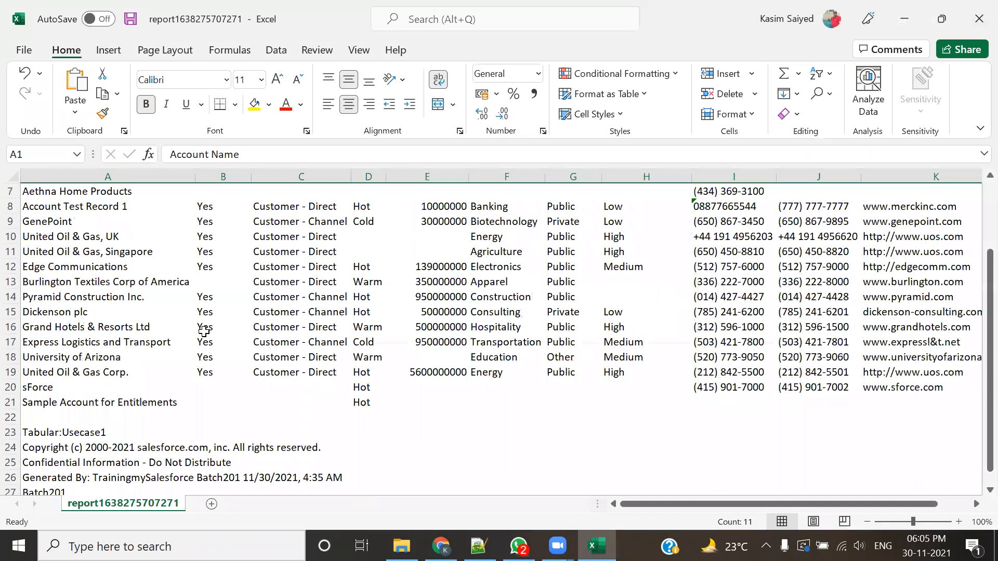
{"action": "scroll", "coordinate": [232, 345], "scroll_direction": "down", "scroll_amount": 2}
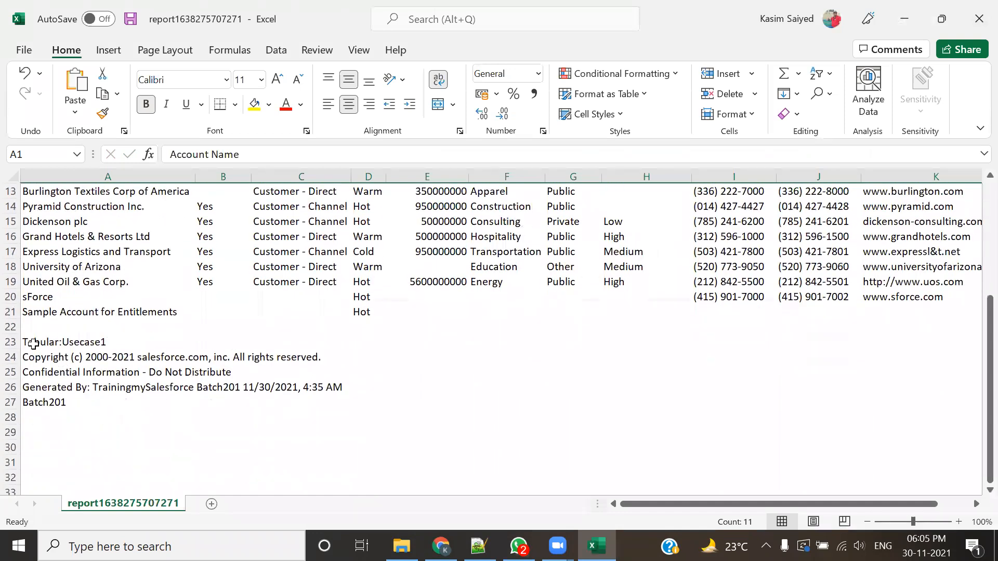
{"action": "left_click", "coordinate": [52, 343]}
{"action": "left_click_drag", "start_coordinate": [189, 348], "coordinate": [166, 404]}
{"action": "left_click", "coordinate": [165, 447]}
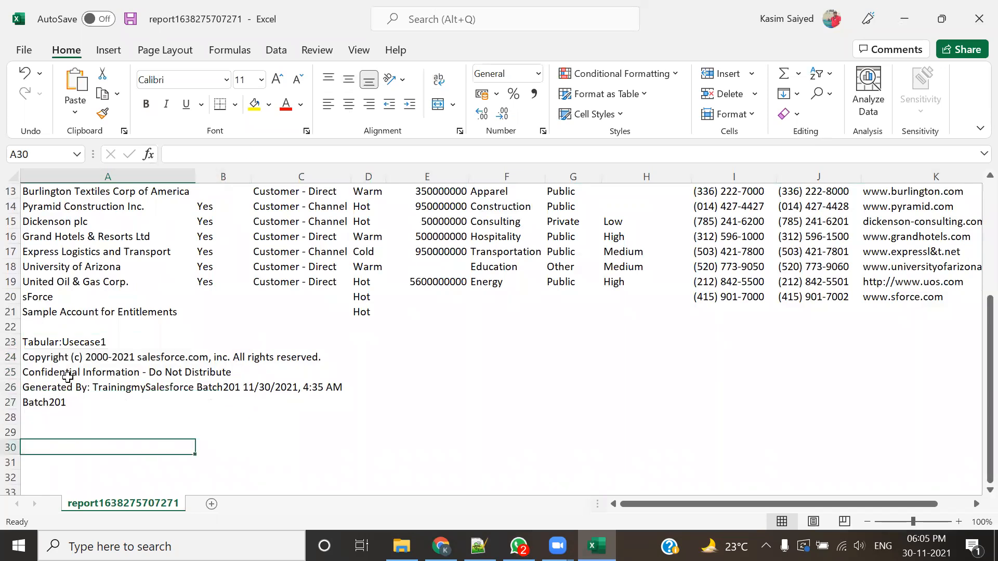
{"action": "left_click", "coordinate": [107, 341]}
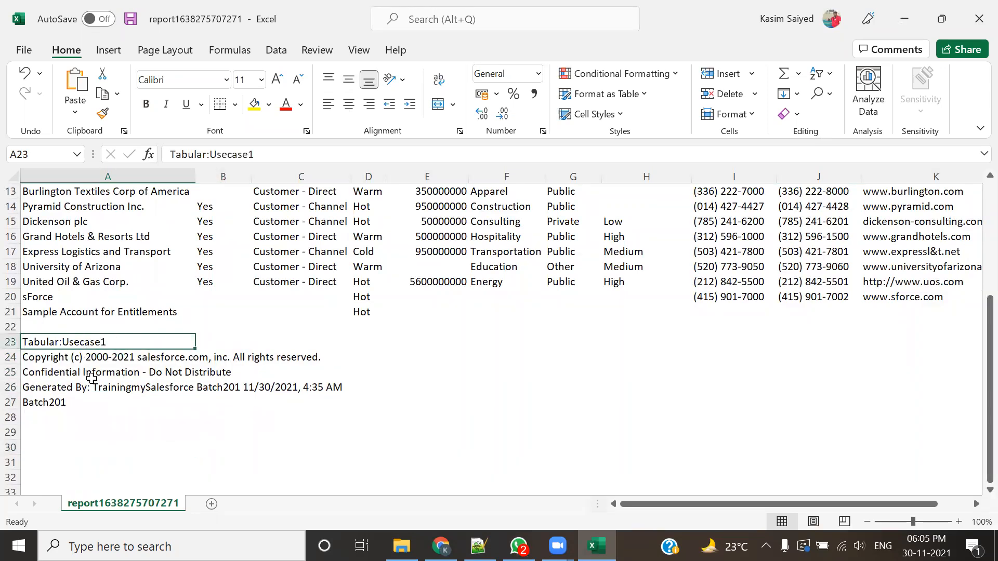
{"action": "left_click_drag", "start_coordinate": [49, 358], "coordinate": [96, 403]}
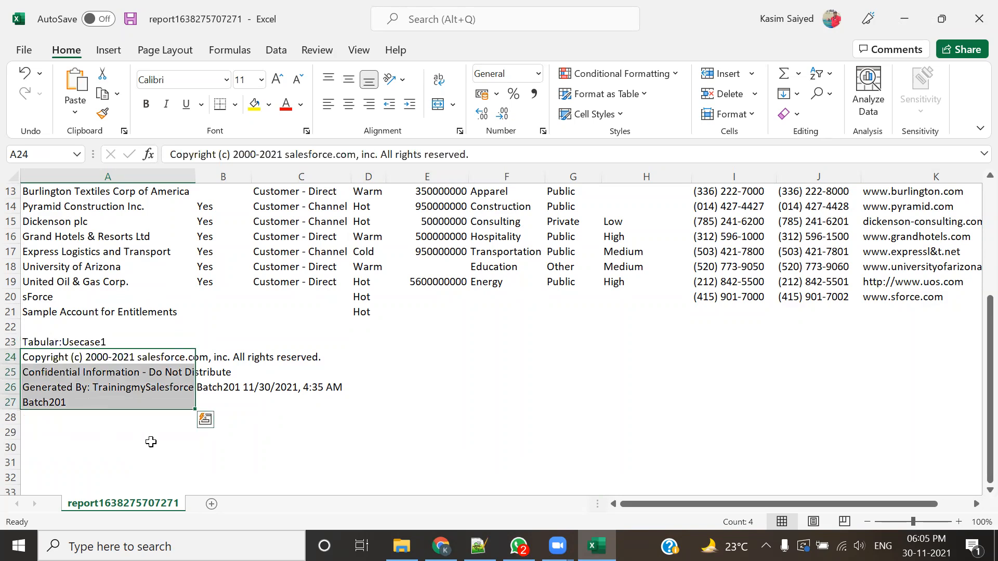
{"action": "left_click", "coordinate": [150, 442]}
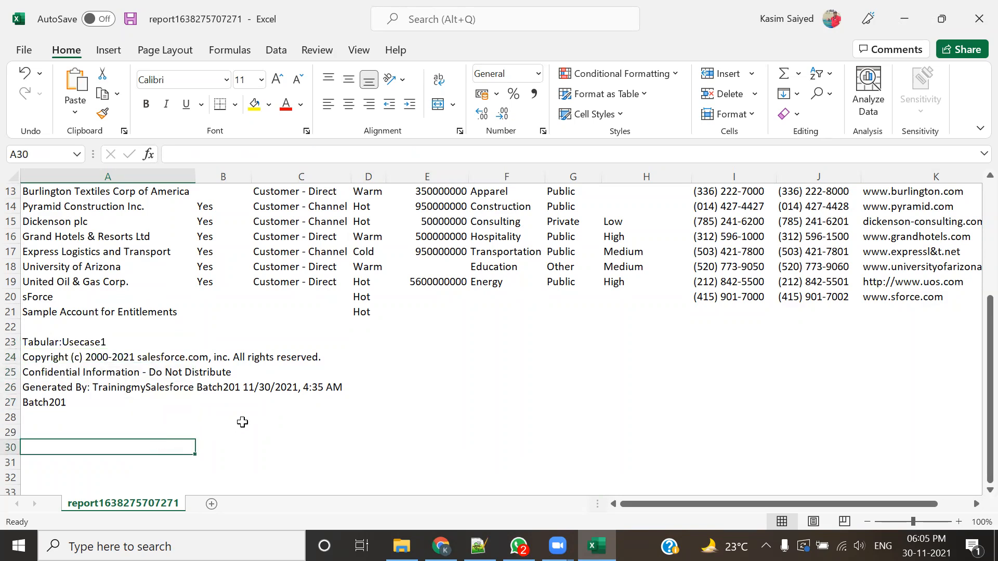
{"action": "left_click", "coordinate": [216, 429]}
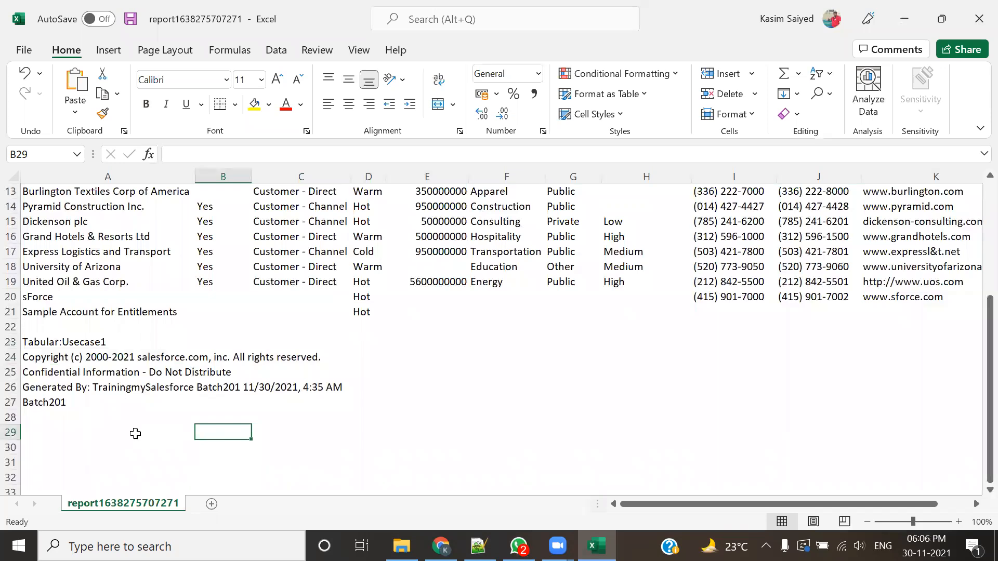
{"action": "left_click_drag", "start_coordinate": [70, 401], "coordinate": [70, 342]}
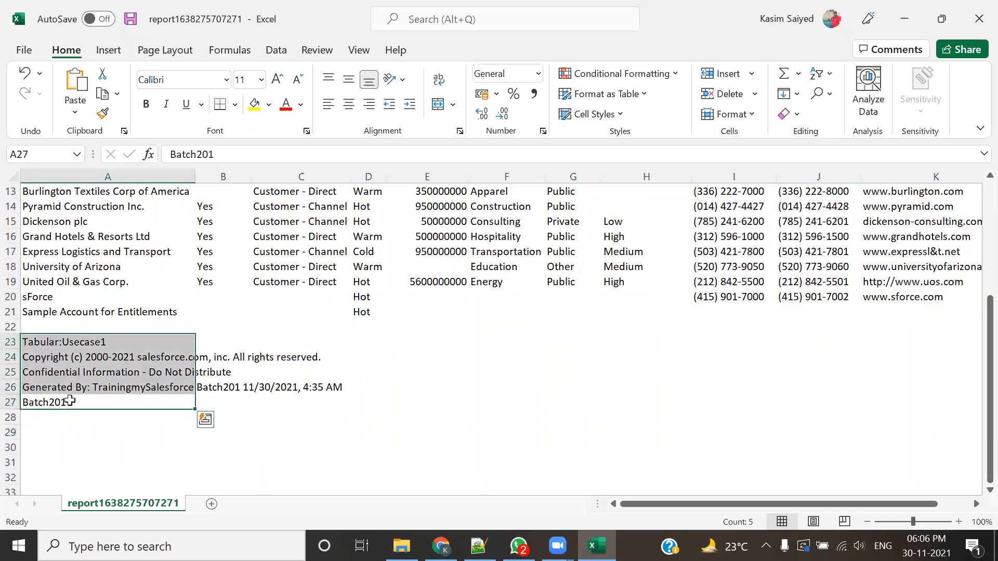
{"action": "left_click", "coordinate": [115, 429]}
Step: Clear the footer lines in A23:A27 and undo the deletion
{"action": "left_click_drag", "start_coordinate": [31, 341], "coordinate": [127, 411]}
{"action": "key", "text": "Delete"}
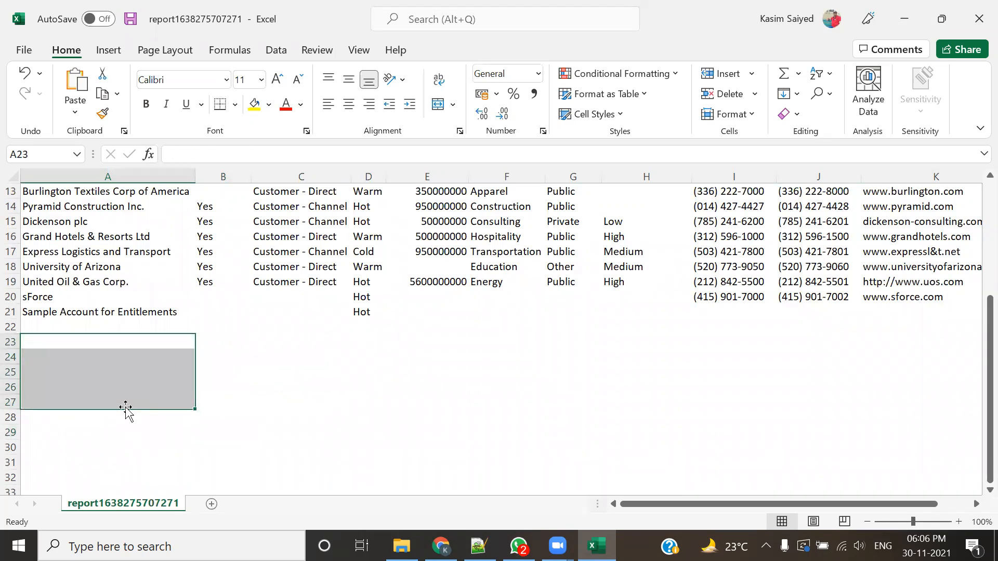
{"action": "key", "text": "ctrl+z"}
{"action": "left_click", "coordinate": [321, 442]}
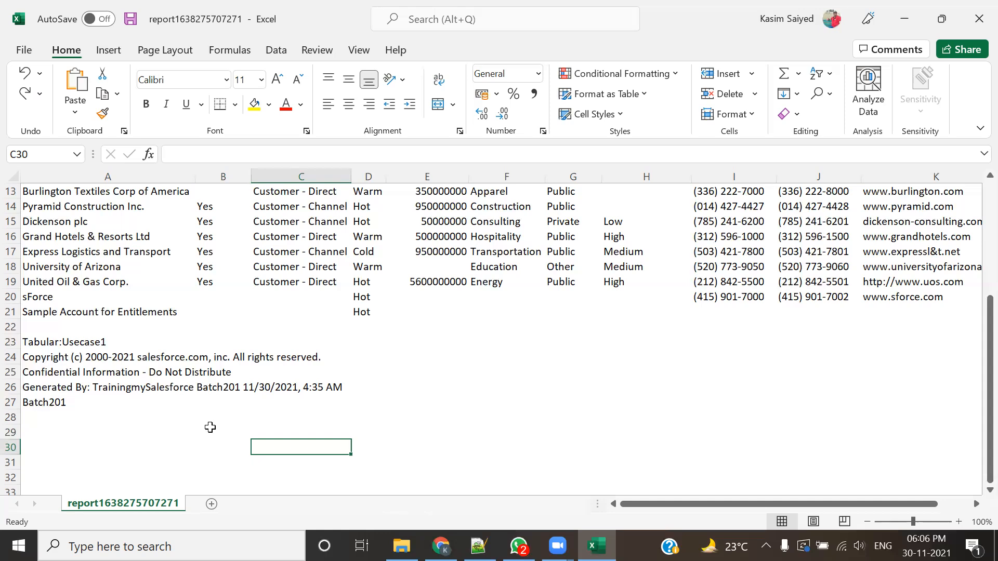
Step: Select the footer block A23:A27 to review which lines the export adds below the data
{"action": "left_click_drag", "start_coordinate": [57, 343], "coordinate": [119, 399]}
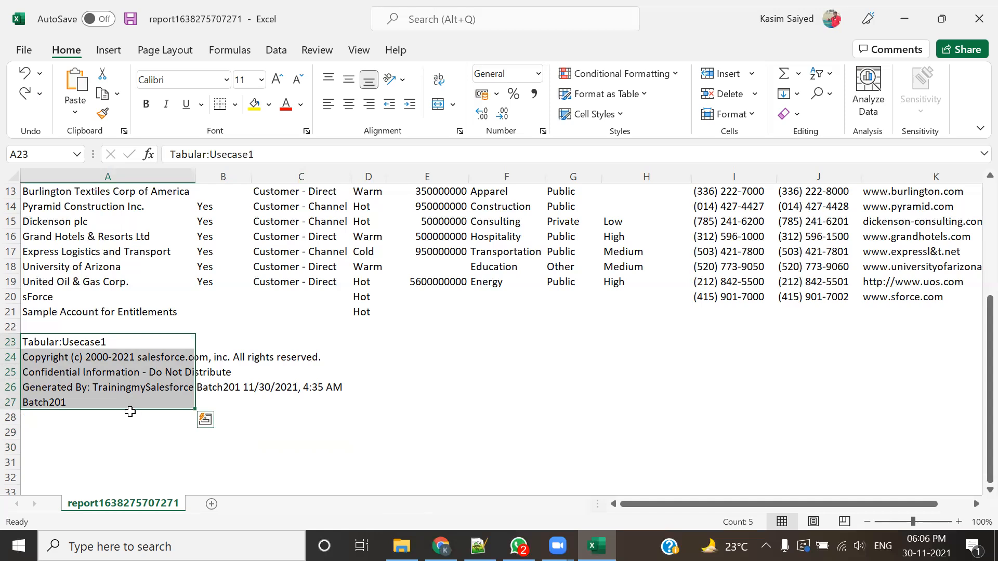
{"action": "left_click", "coordinate": [158, 422]}
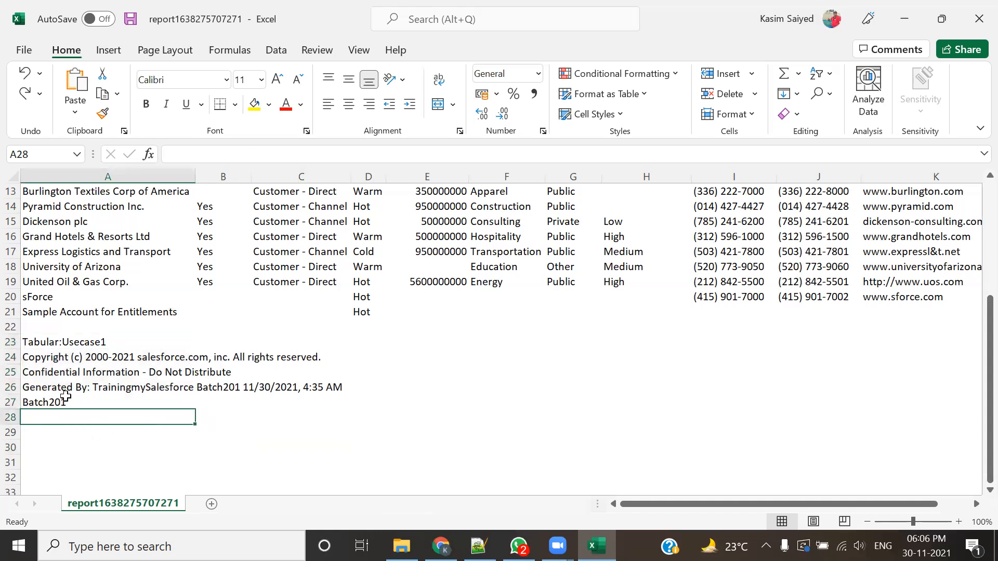
{"action": "left_click_drag", "start_coordinate": [33, 343], "coordinate": [79, 408]}
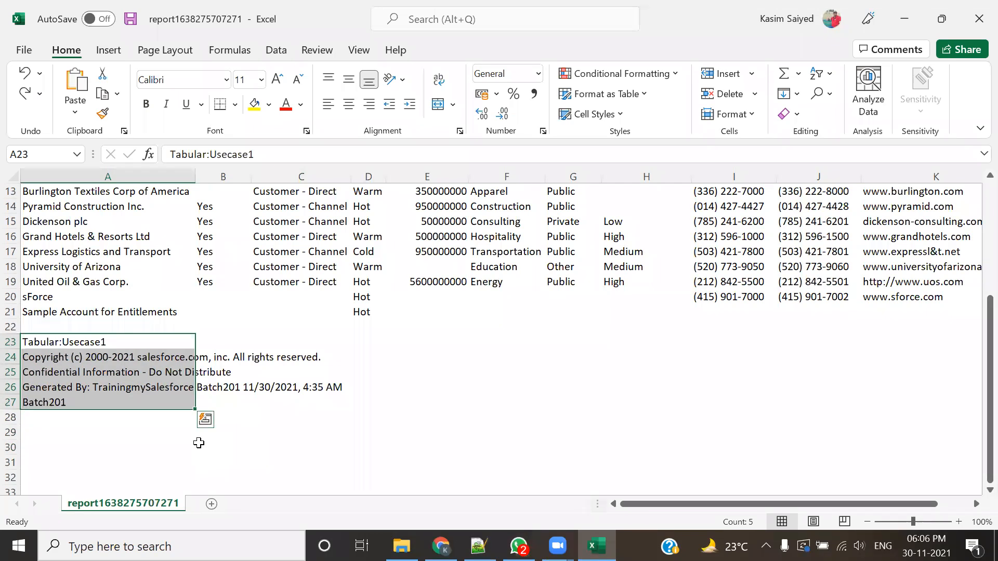
Step: Apply all borders to every cell of the worksheet
{"action": "scroll", "coordinate": [199, 443], "scroll_direction": "up", "scroll_amount": 4}
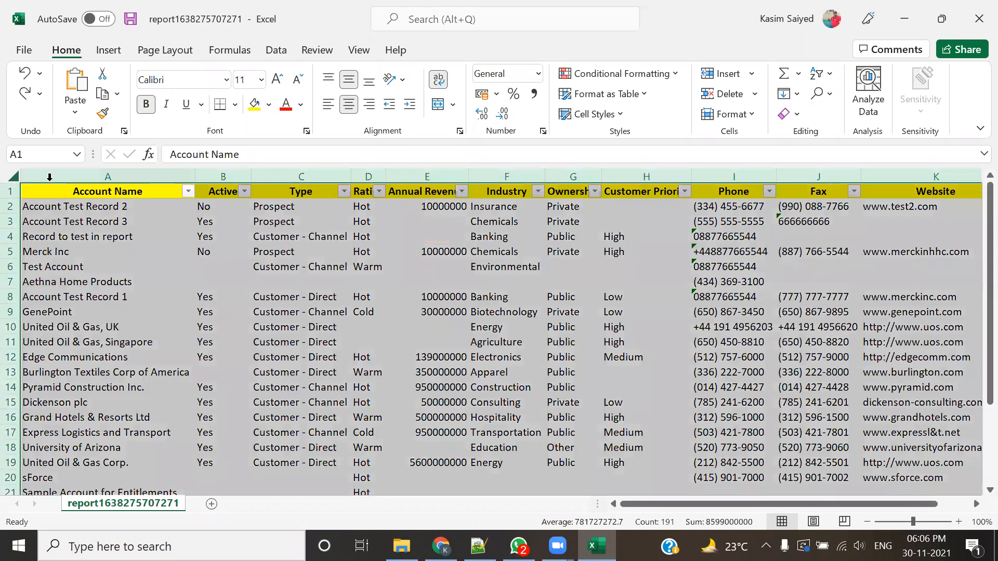
{"action": "left_click", "coordinate": [12, 178]}
{"action": "left_click", "coordinate": [235, 104]}
{"action": "left_click", "coordinate": [248, 265]}
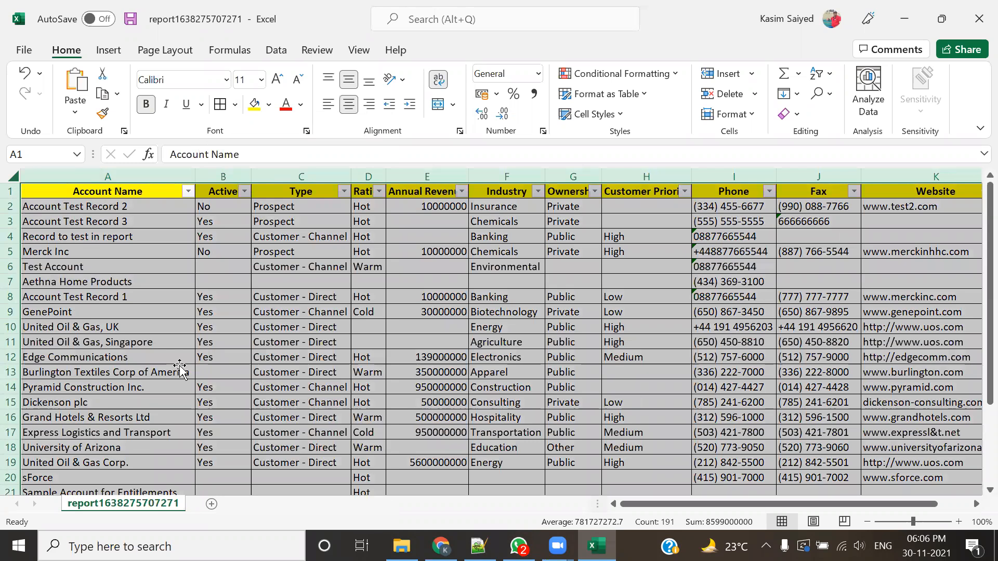
{"action": "left_click", "coordinate": [179, 365]}
{"action": "key", "text": "ctrl+s"}
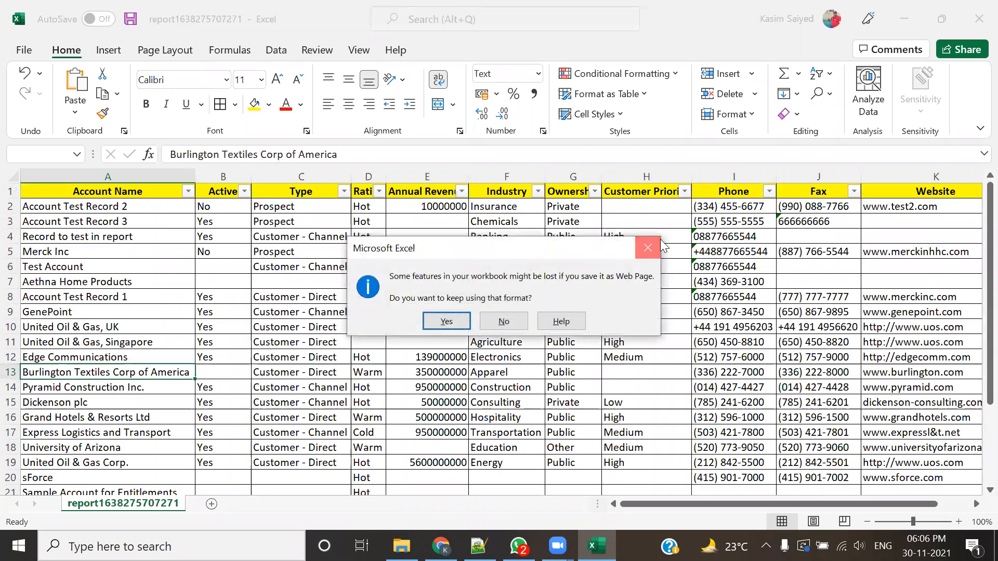
{"action": "left_click", "coordinate": [503, 321]}
{"action": "key", "text": "Escape"}
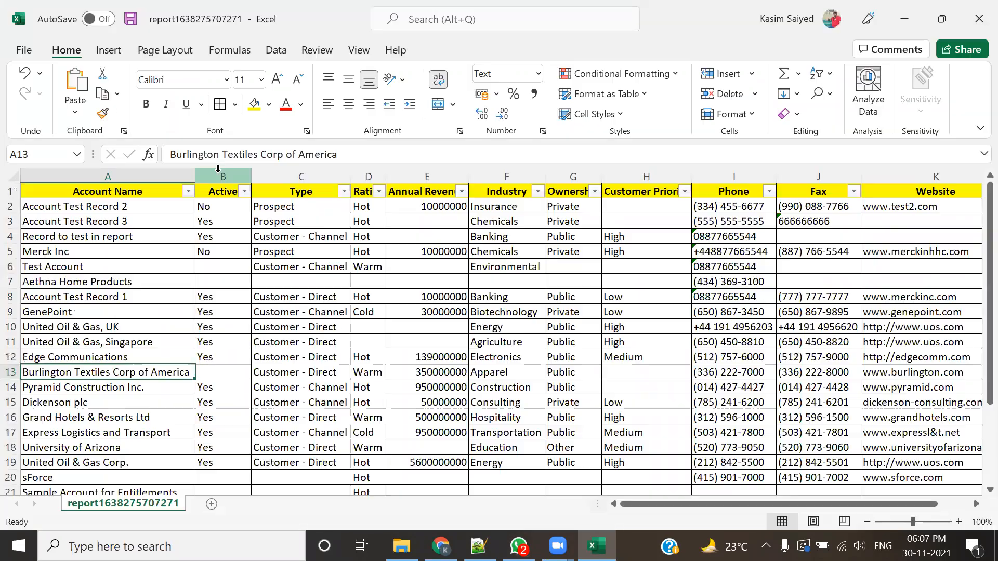
{"action": "scroll", "coordinate": [265, 350], "scroll_direction": "down", "scroll_amount": 4}
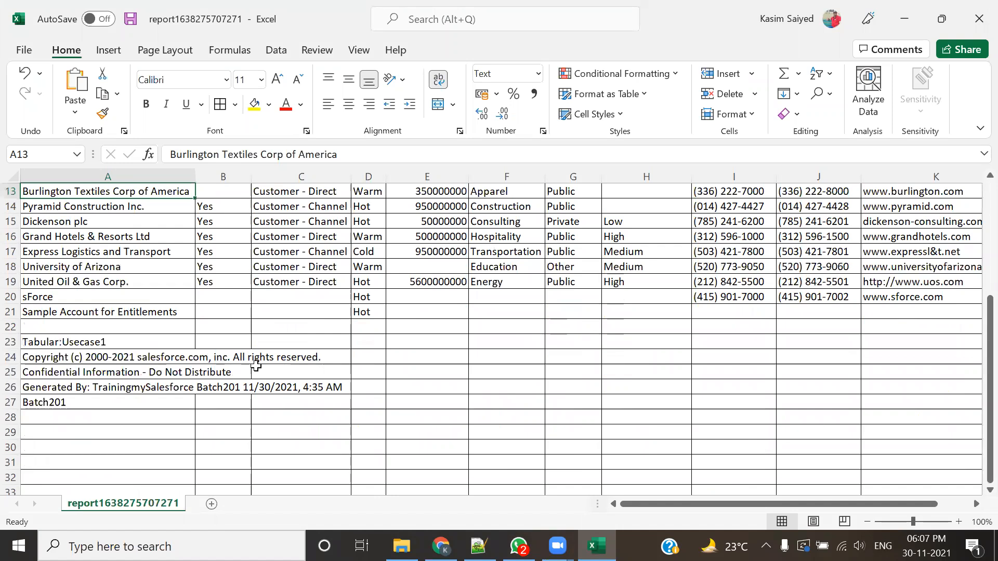
Step: Compare the account records with the footer lines in A23:A27 that the export adds below them
{"action": "scroll", "coordinate": [182, 388], "scroll_direction": "up", "scroll_amount": 4}
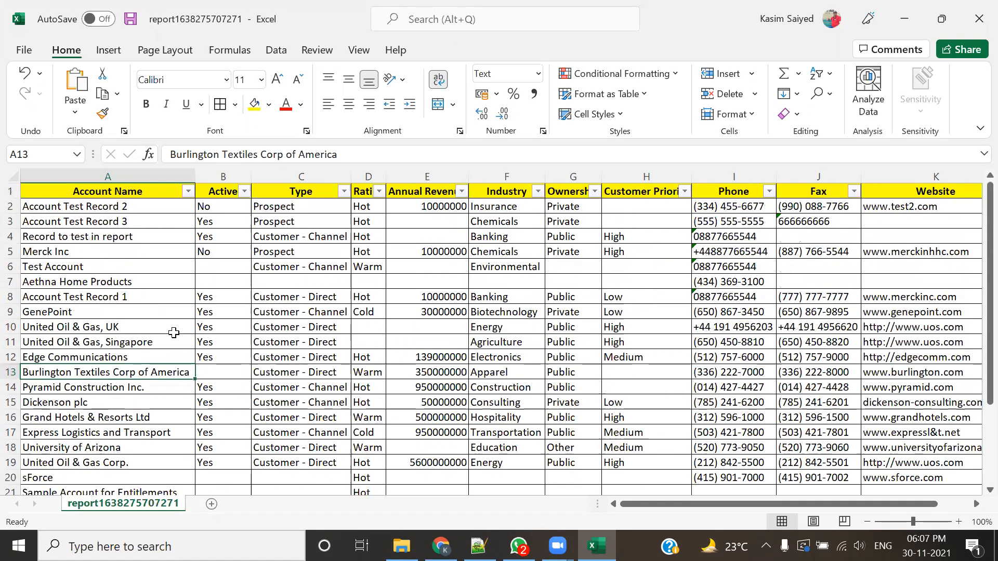
{"action": "scroll", "coordinate": [174, 332], "scroll_direction": "down", "scroll_amount": 5}
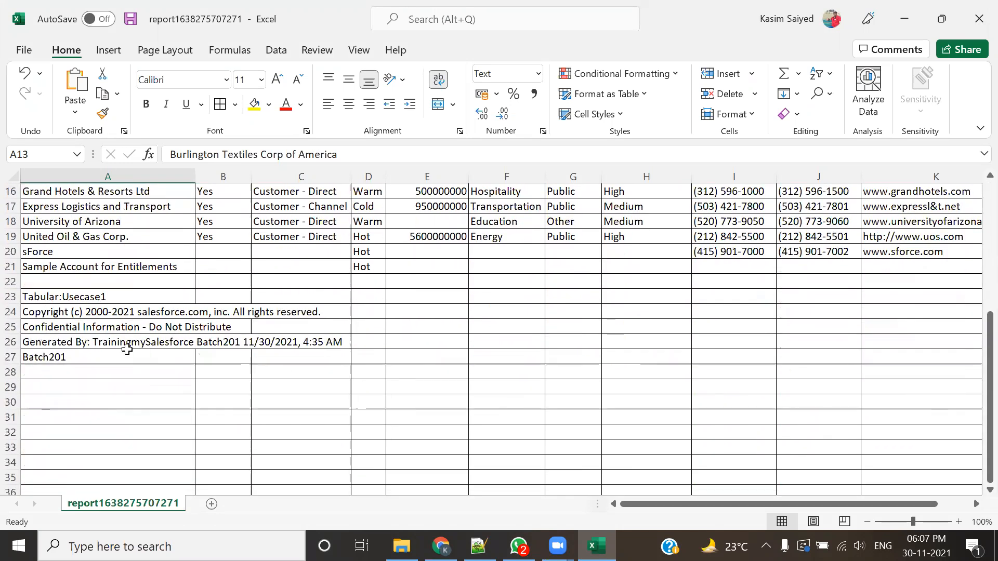
{"action": "left_click_drag", "start_coordinate": [63, 297], "coordinate": [78, 361]}
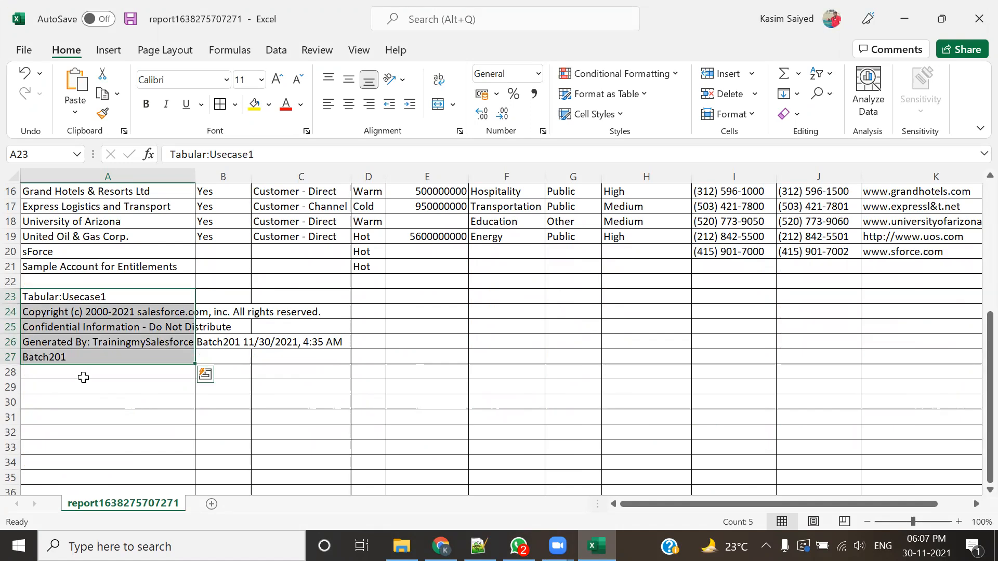
{"action": "left_click", "coordinate": [209, 385]}
{"action": "left_click_drag", "start_coordinate": [79, 297], "coordinate": [70, 358]}
{"action": "left_click", "coordinate": [73, 401]}
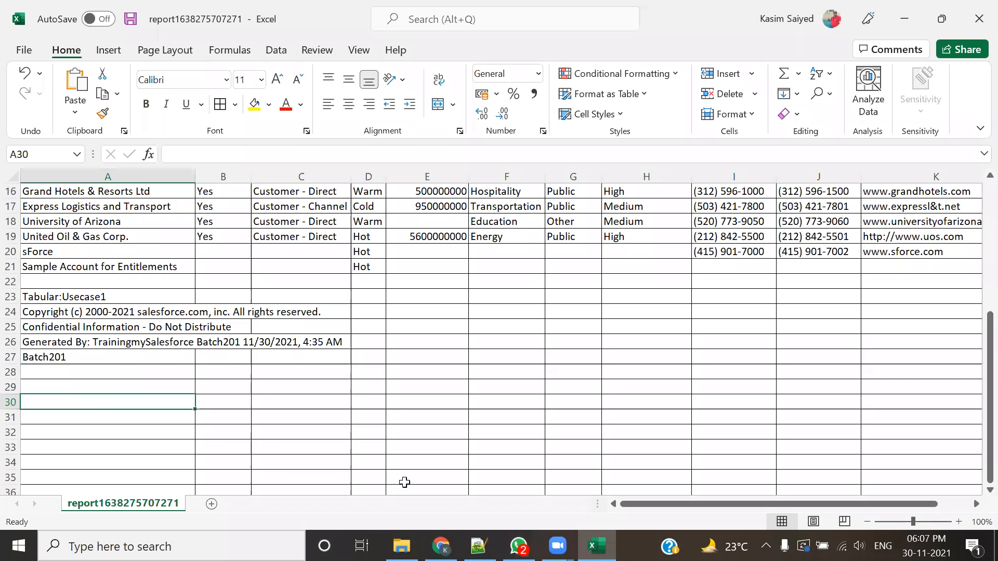
Step: Switch to Chrome and open Salesforce Setup, then return to Excel and select the footer block A23:A27
{"action": "key", "text": "alt+Tab"}
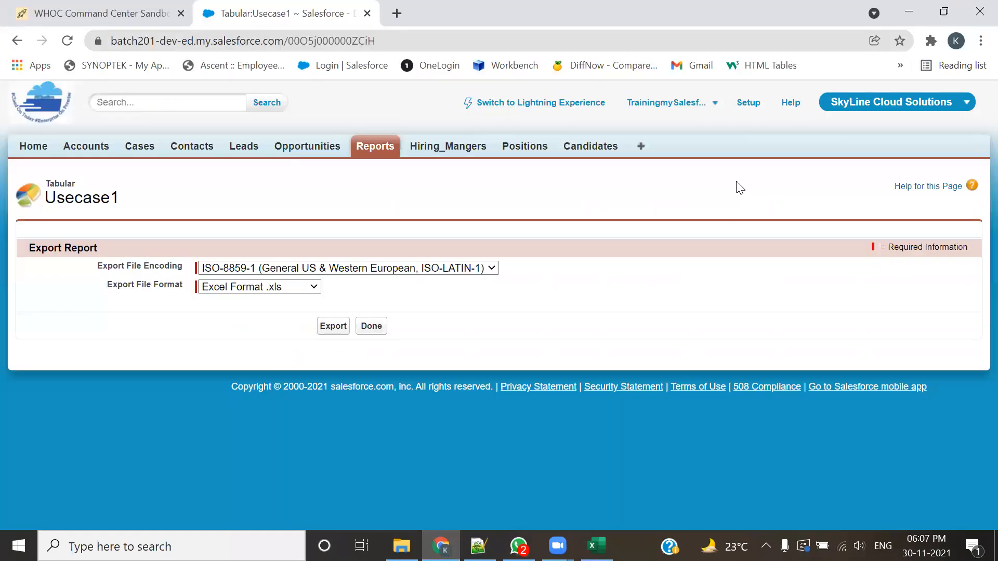
{"action": "left_click", "coordinate": [751, 106]}
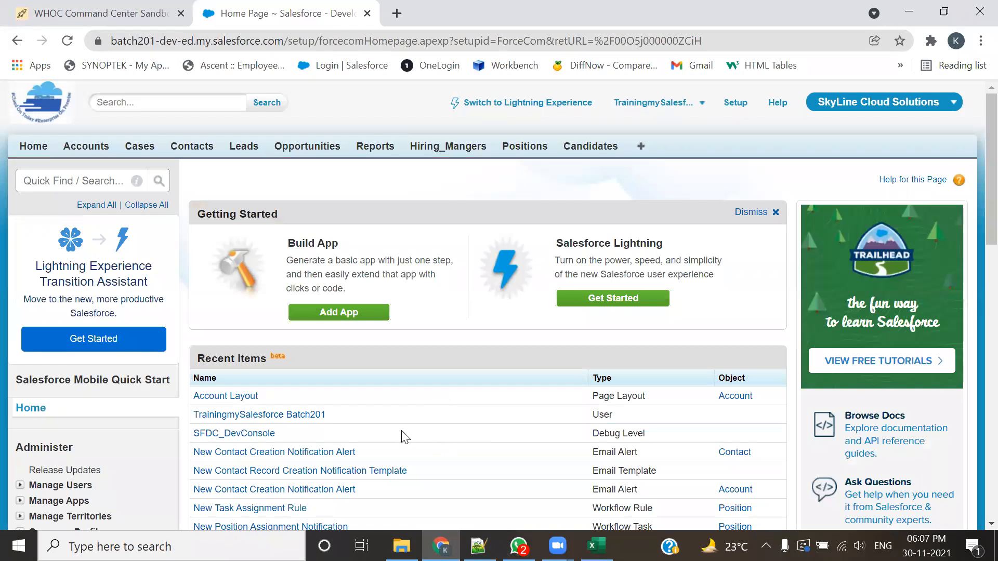
{"action": "key", "text": "alt+Tab"}
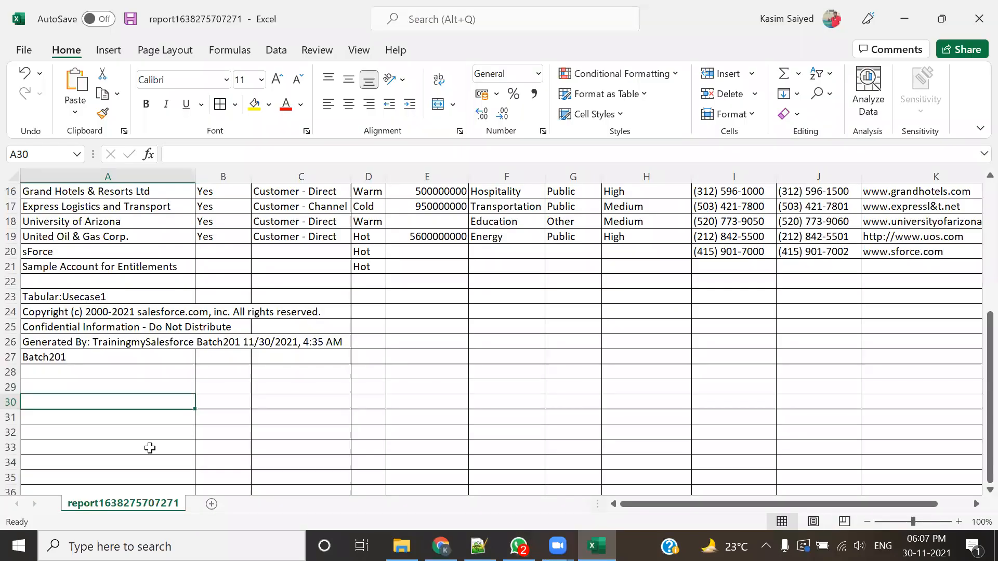
{"action": "left_click_drag", "start_coordinate": [30, 293], "coordinate": [104, 359]}
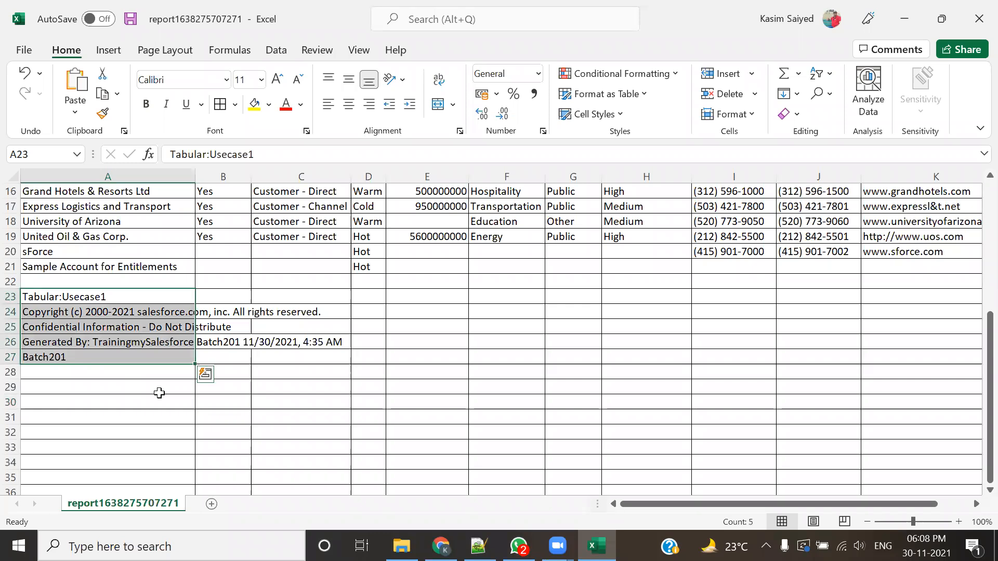
Step: Switch to Salesforce Setup in Chrome and expand Customize and its Reports & Dashboards node under Build
{"action": "key", "text": "alt+Tab"}
{"action": "scroll", "coordinate": [161, 395], "scroll_direction": "down", "scroll_amount": 4}
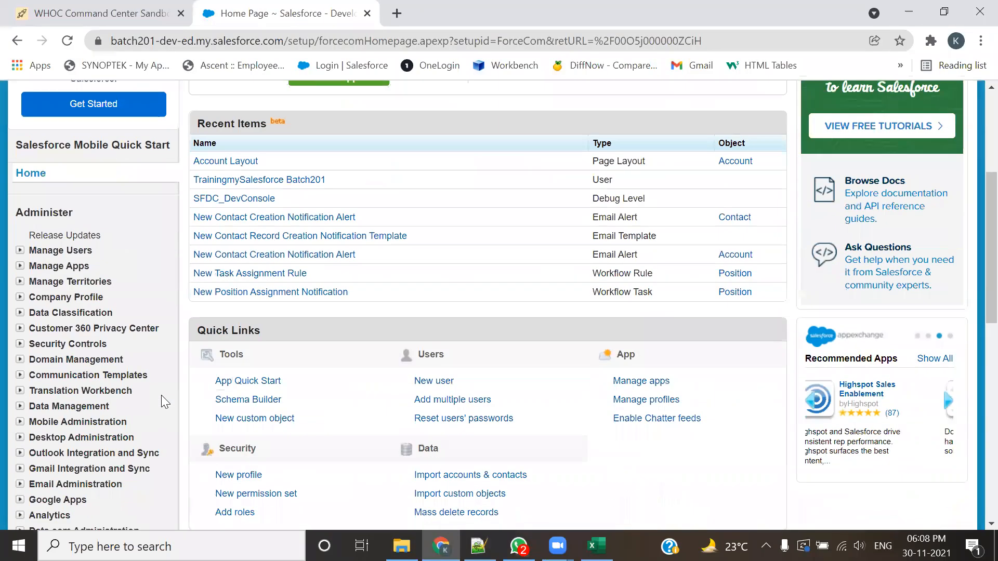
{"action": "scroll", "coordinate": [162, 395], "scroll_direction": "down", "scroll_amount": 3}
{"action": "scroll", "coordinate": [161, 395], "scroll_direction": "down", "scroll_amount": 3}
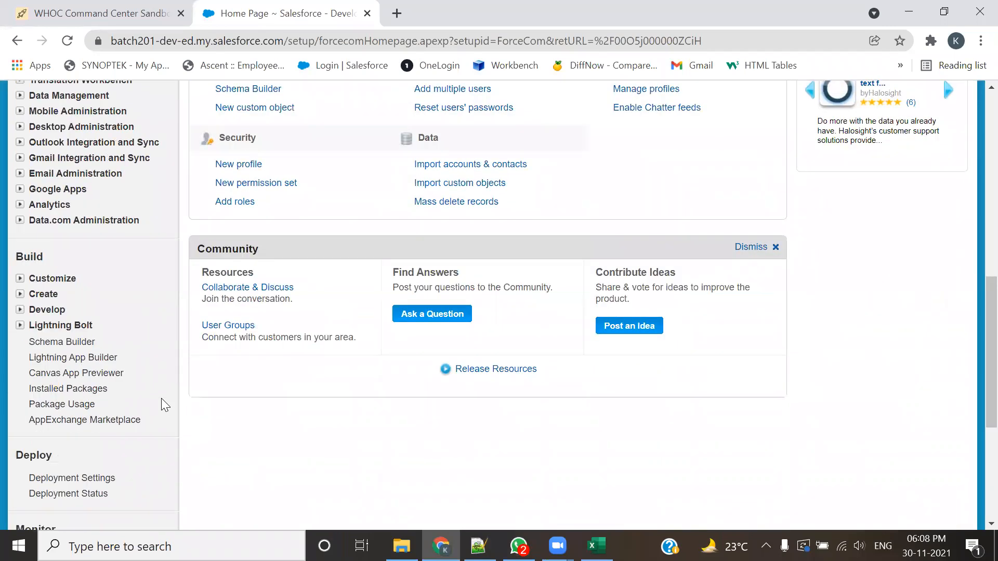
{"action": "left_click", "coordinate": [21, 279]}
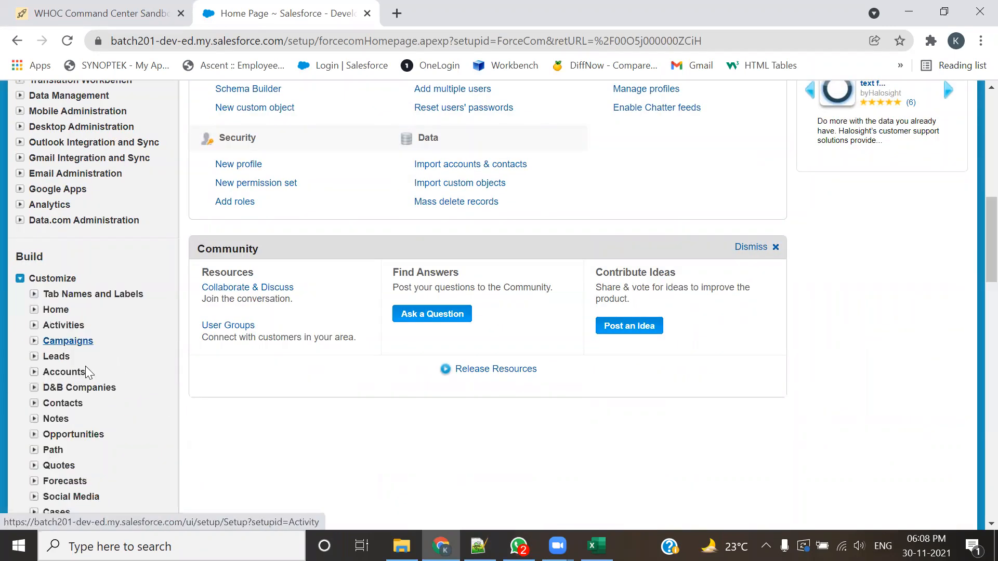
{"action": "scroll", "coordinate": [85, 365], "scroll_direction": "down", "scroll_amount": 3}
{"action": "scroll", "coordinate": [85, 365], "scroll_direction": "down", "scroll_amount": 2}
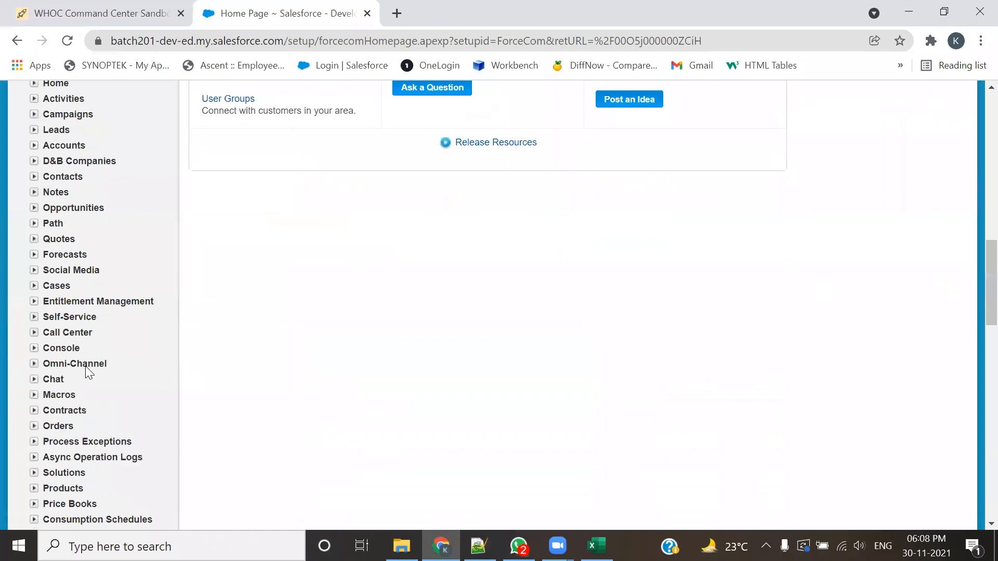
{"action": "scroll", "coordinate": [68, 409], "scroll_direction": "down", "scroll_amount": 7}
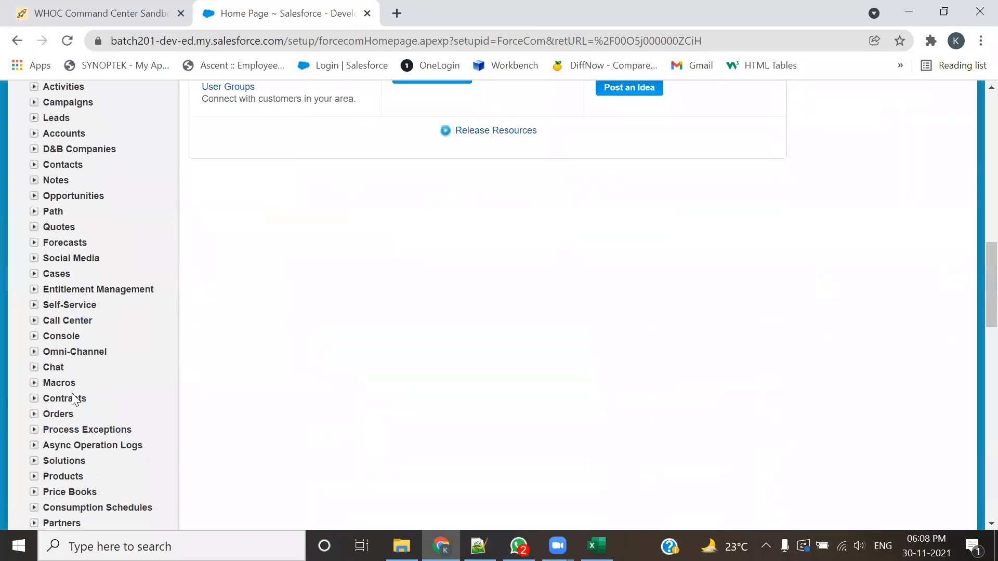
{"action": "scroll", "coordinate": [72, 393], "scroll_direction": "down", "scroll_amount": 1}
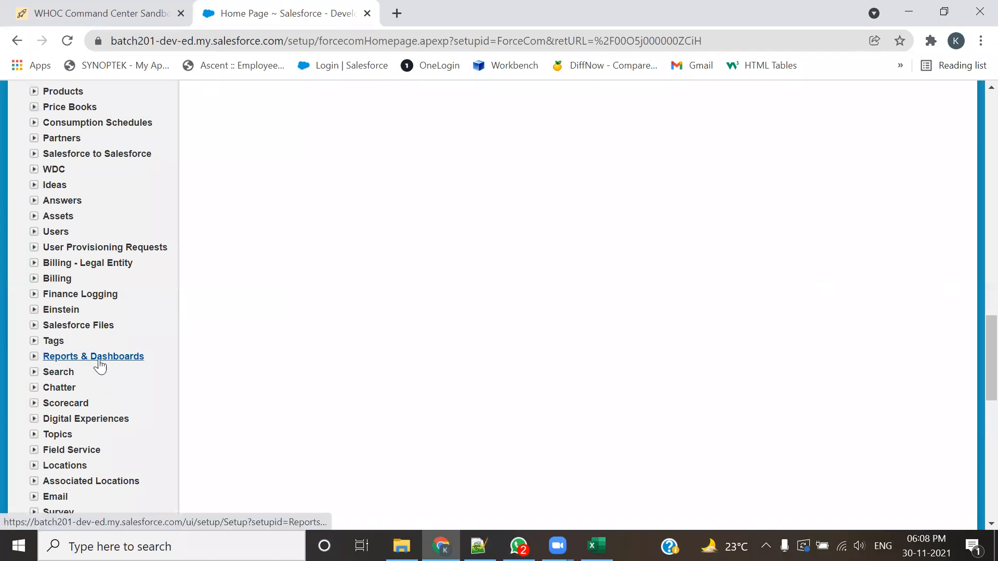
{"action": "left_click", "coordinate": [33, 357]}
{"action": "scroll", "coordinate": [90, 379], "scroll_direction": "down", "scroll_amount": 3}
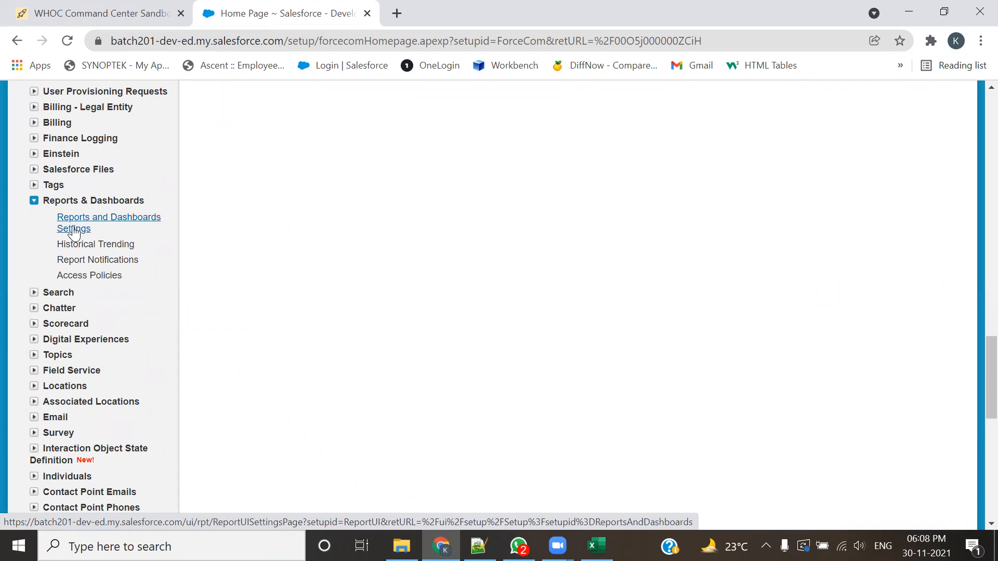
Step: Open Reports and Dashboards Settings and bring up the Confidential Information Disclaimer Settings section
{"action": "scroll", "coordinate": [75, 235], "scroll_direction": "up", "scroll_amount": 12}
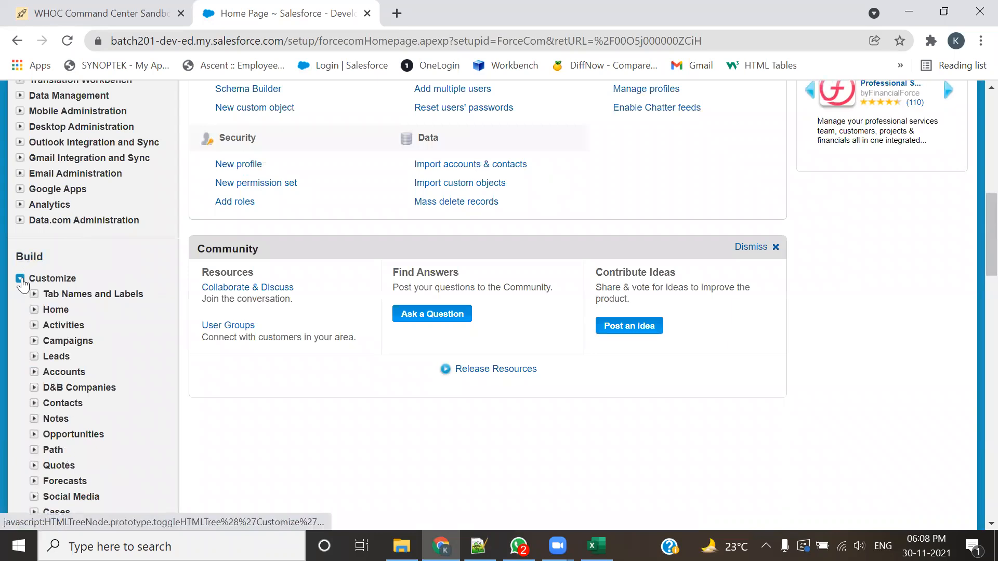
{"action": "scroll", "coordinate": [61, 286], "scroll_direction": "down", "scroll_amount": 13}
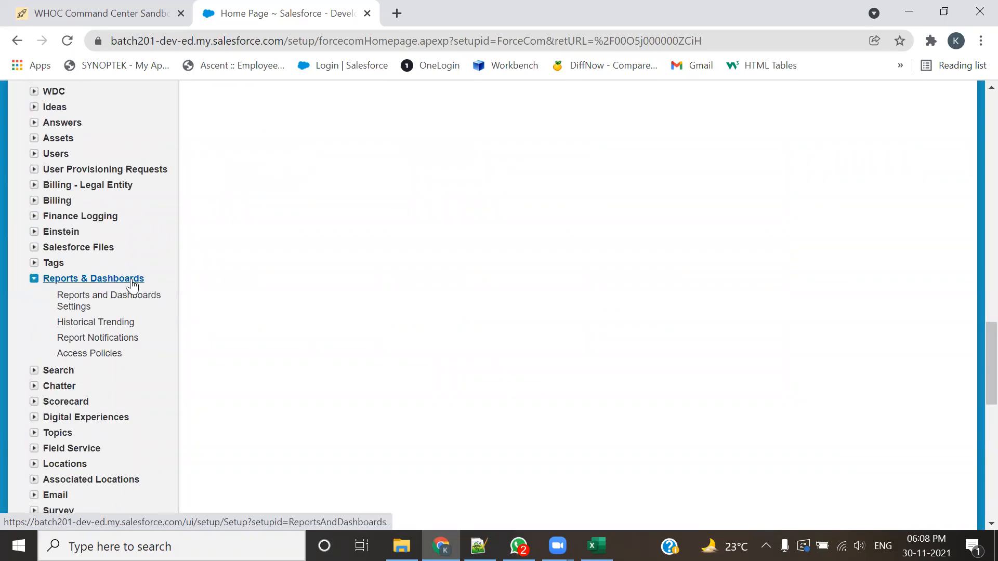
{"action": "left_click", "coordinate": [74, 311]}
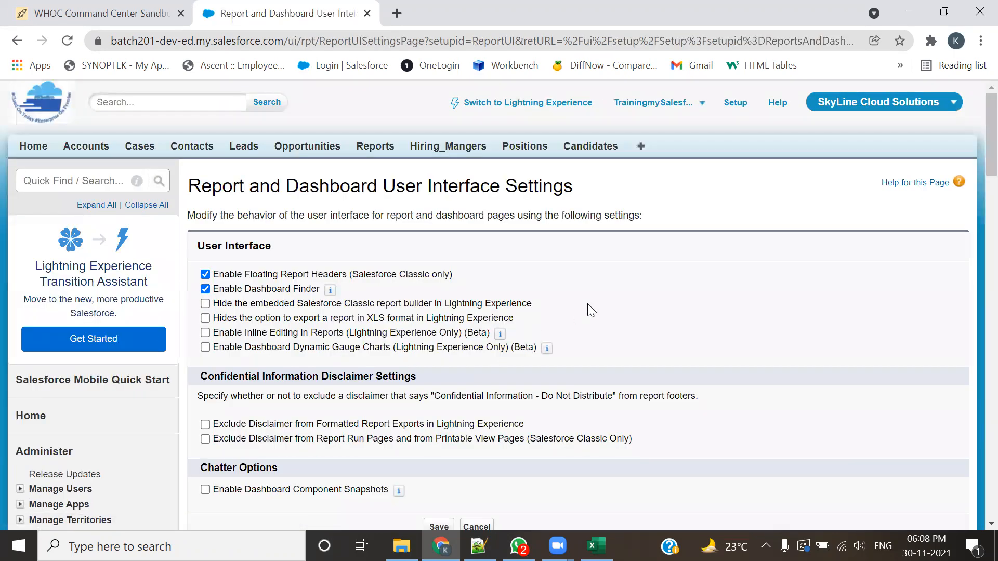
{"action": "scroll", "coordinate": [588, 306], "scroll_direction": "down", "scroll_amount": 5}
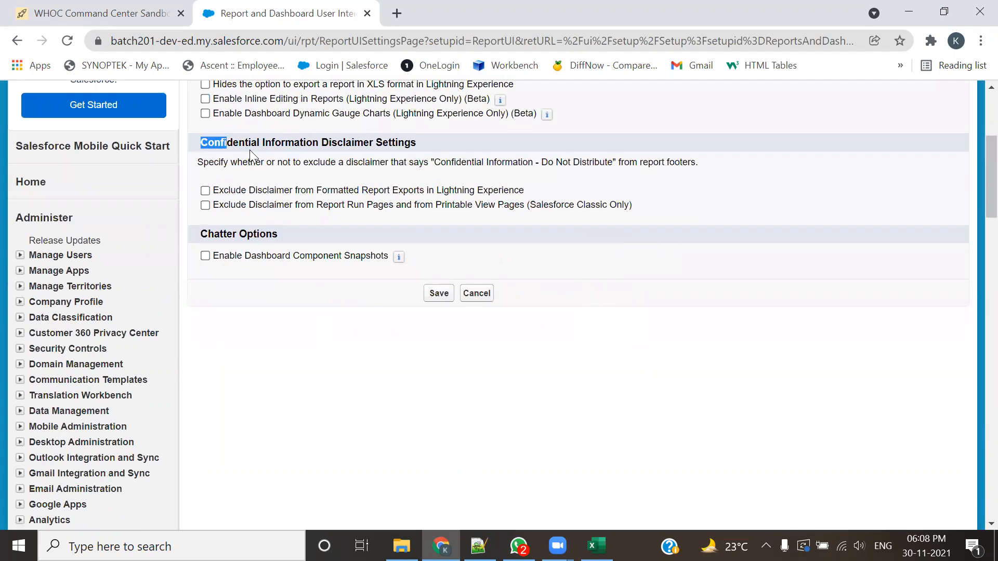
Step: Enable disclaimer exclusion for Classic report run and printable view pages and for formatted report exports in Lightning Experience
{"action": "left_click_drag", "start_coordinate": [250, 151], "coordinate": [351, 156]}
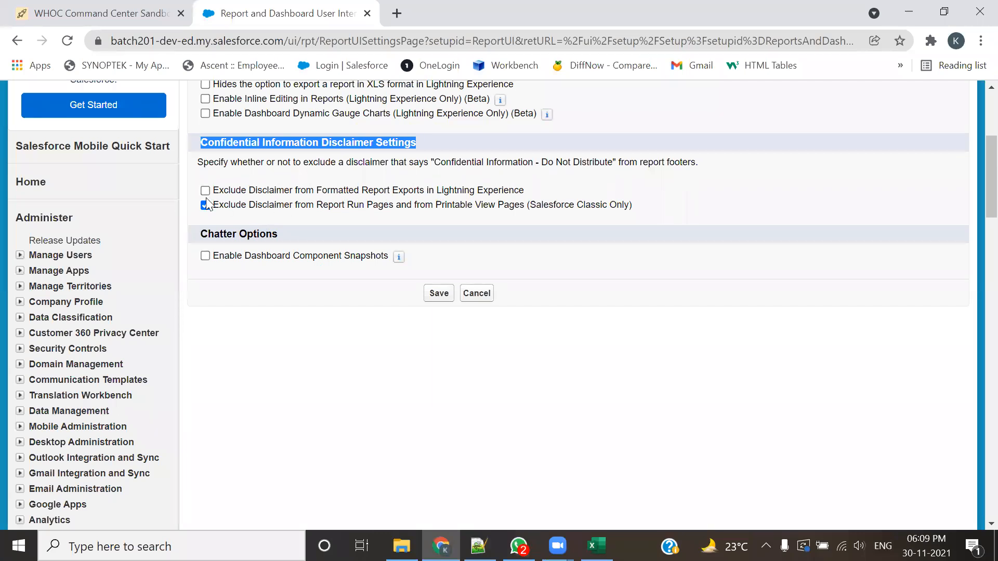
{"action": "left_click_drag", "start_coordinate": [540, 204], "coordinate": [606, 205]}
{"action": "left_click_drag", "start_coordinate": [441, 189], "coordinate": [476, 188]}
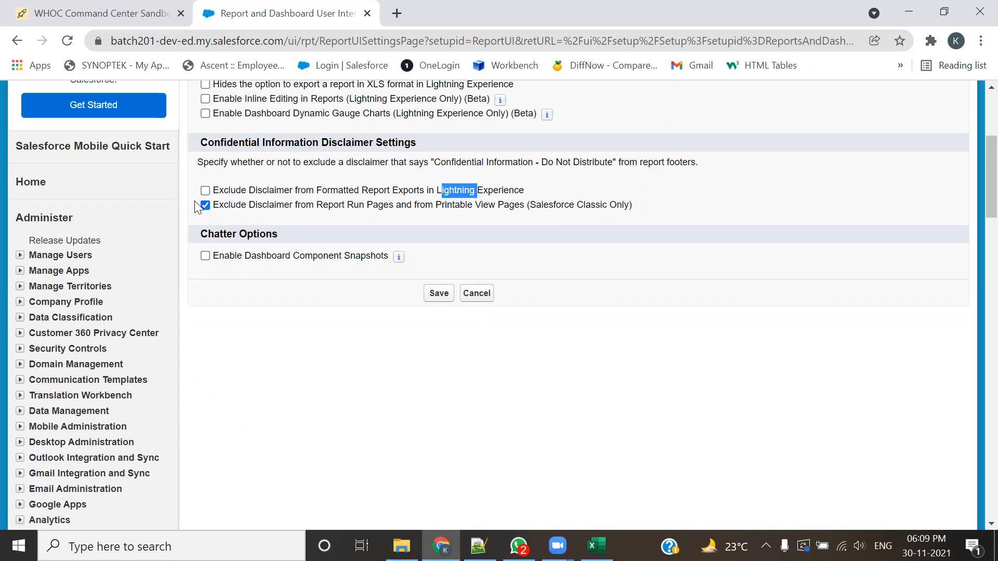
{"action": "left_click", "coordinate": [204, 191]}
{"action": "left_click", "coordinate": [334, 215]}
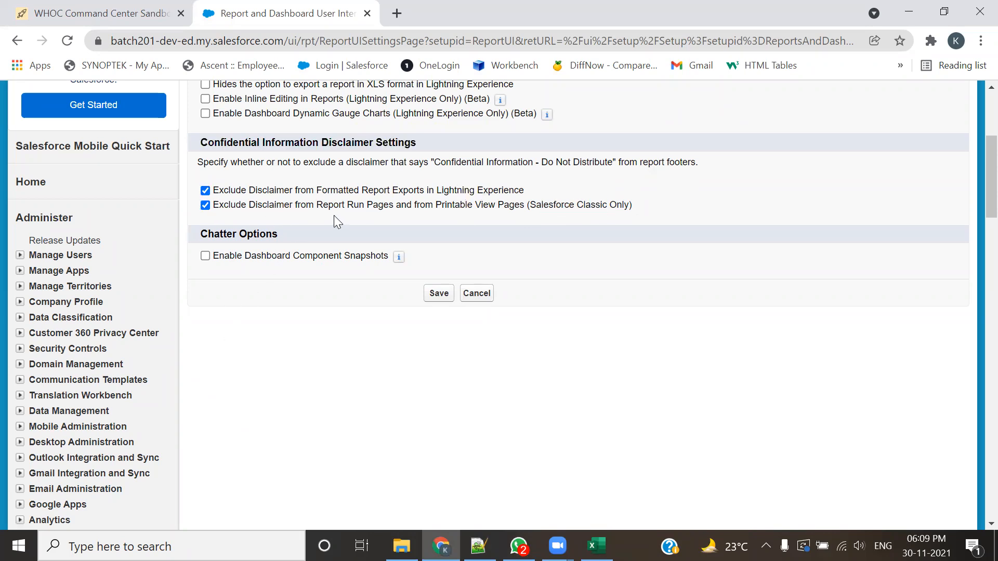
Step: Turn the Salesforce Classic disclaimer exclusion for report run and printable view pages off and back on
{"action": "left_click_drag", "start_coordinate": [440, 182], "coordinate": [567, 208]}
{"action": "left_click", "coordinate": [531, 207]}
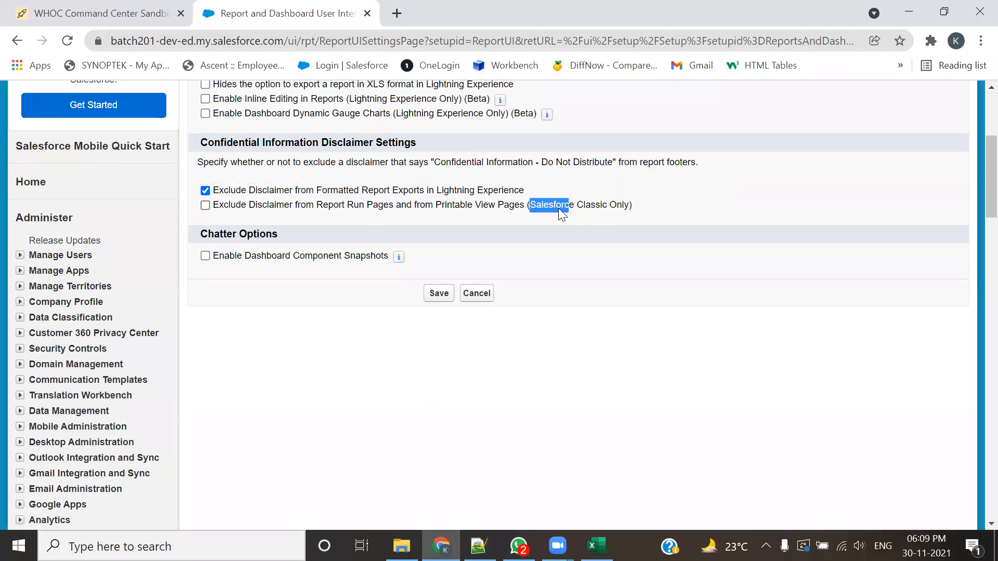
{"action": "left_click", "coordinate": [206, 206]}
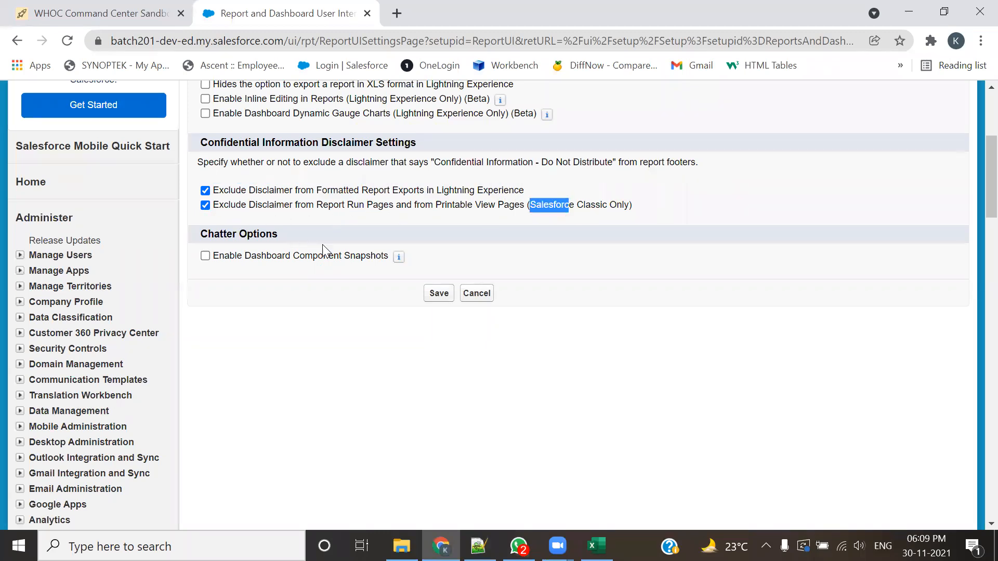
{"action": "left_click", "coordinate": [344, 220]}
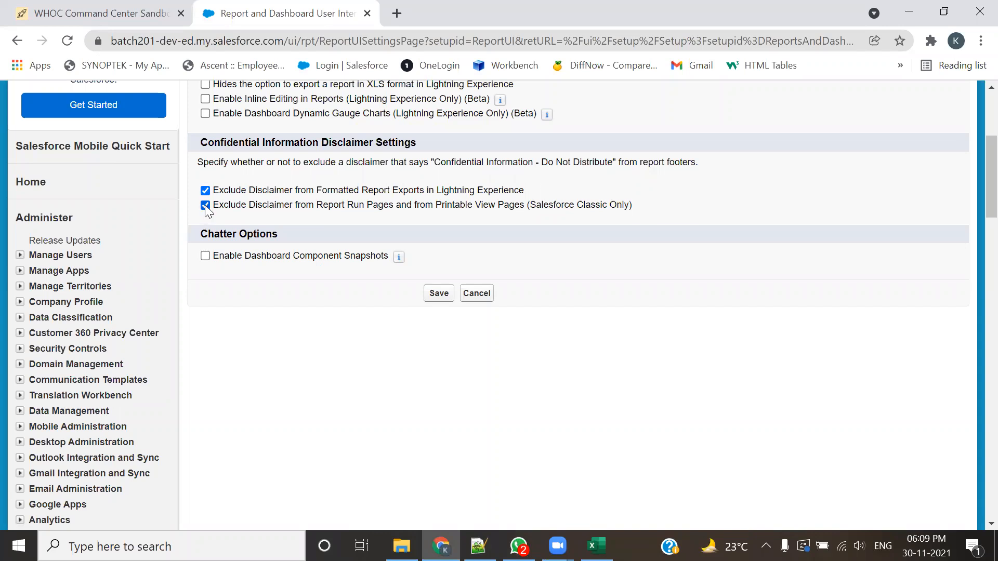
Step: Turn the Lightning Experience disclaimer exclusion off and back on, and save the settings with both exclusions enabled
{"action": "left_click", "coordinate": [205, 190]}
{"action": "left_click_drag", "start_coordinate": [255, 211], "coordinate": [489, 210]}
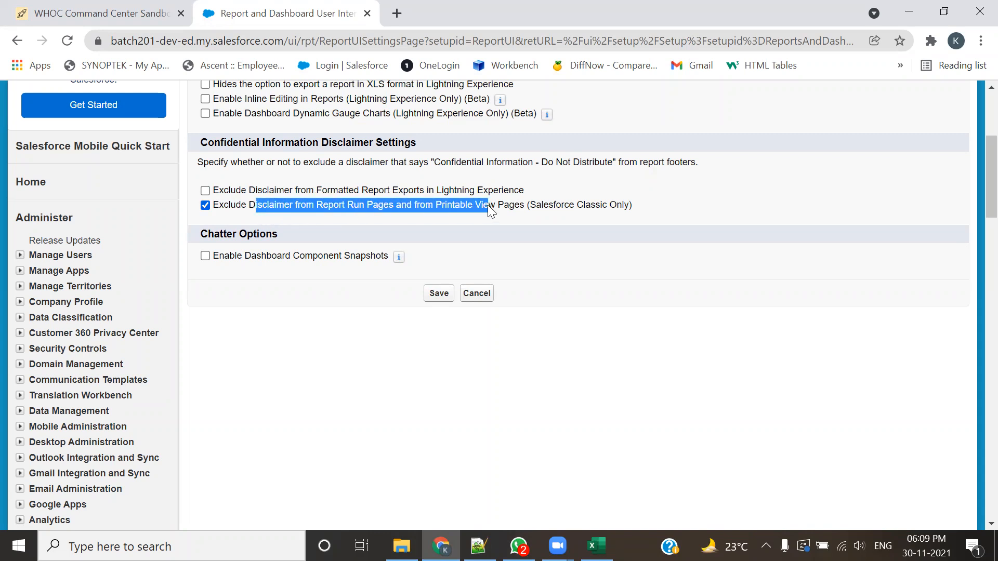
{"action": "left_click", "coordinate": [361, 223]}
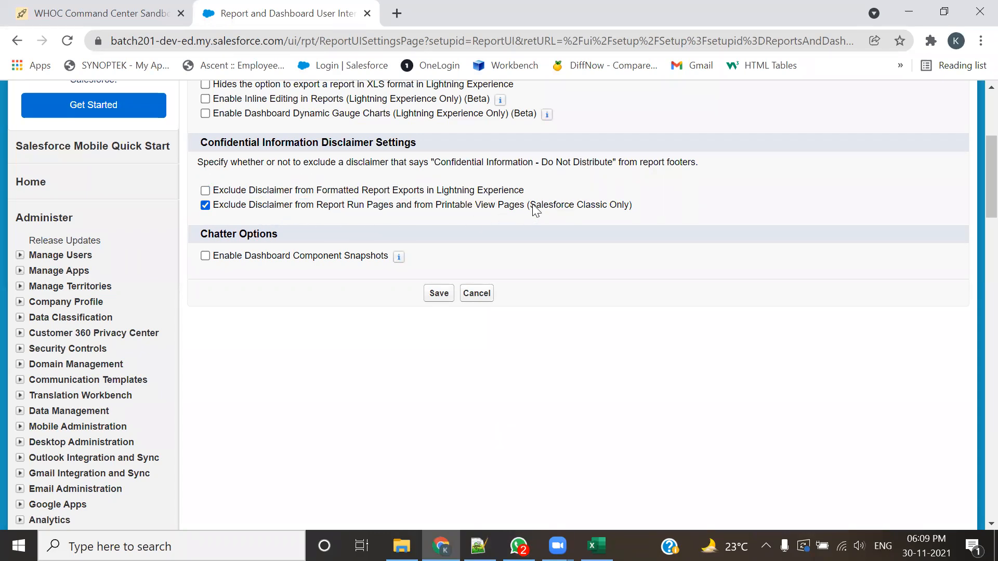
{"action": "left_click_drag", "start_coordinate": [530, 206], "coordinate": [607, 206]}
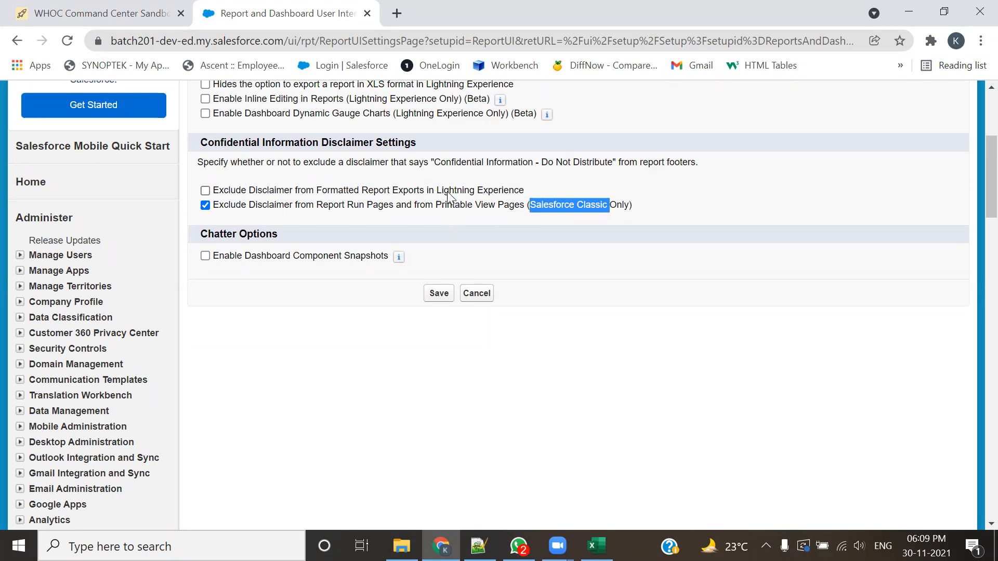
{"action": "left_click_drag", "start_coordinate": [435, 191], "coordinate": [502, 191]}
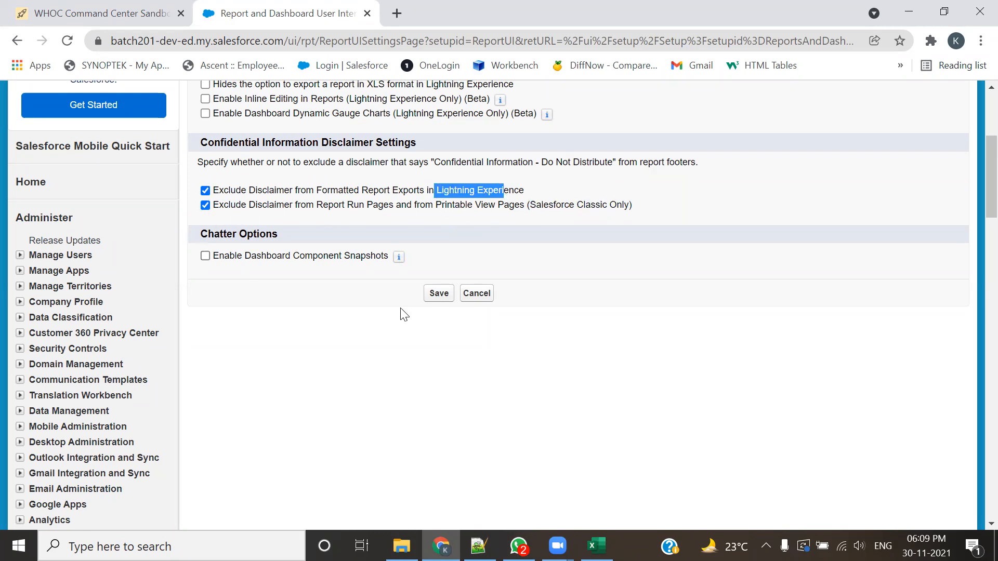
{"action": "left_click", "coordinate": [438, 294]}
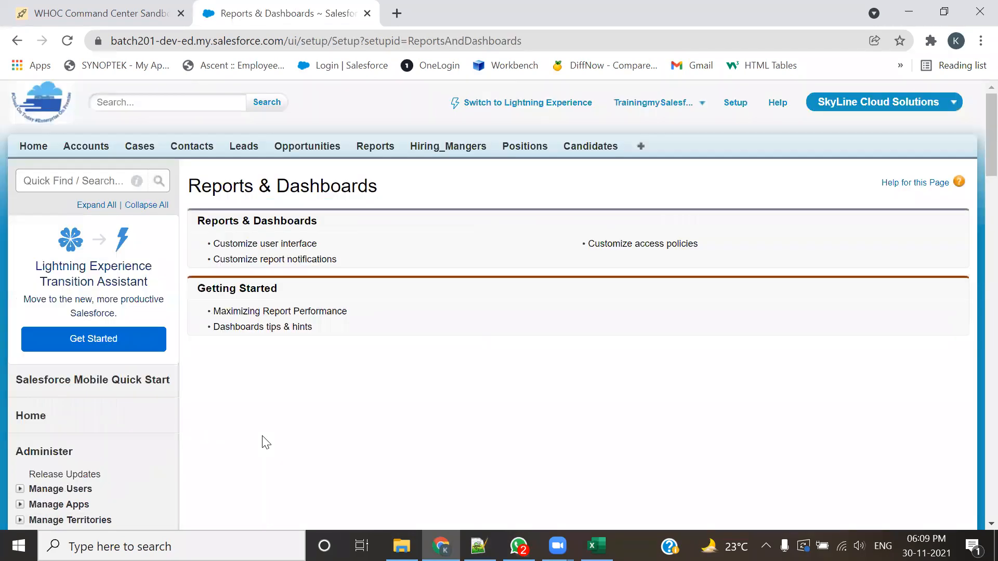
Step: Open the Tabular:Usecase1 report from Reports and look through its account rows
{"action": "left_click", "coordinate": [374, 147]}
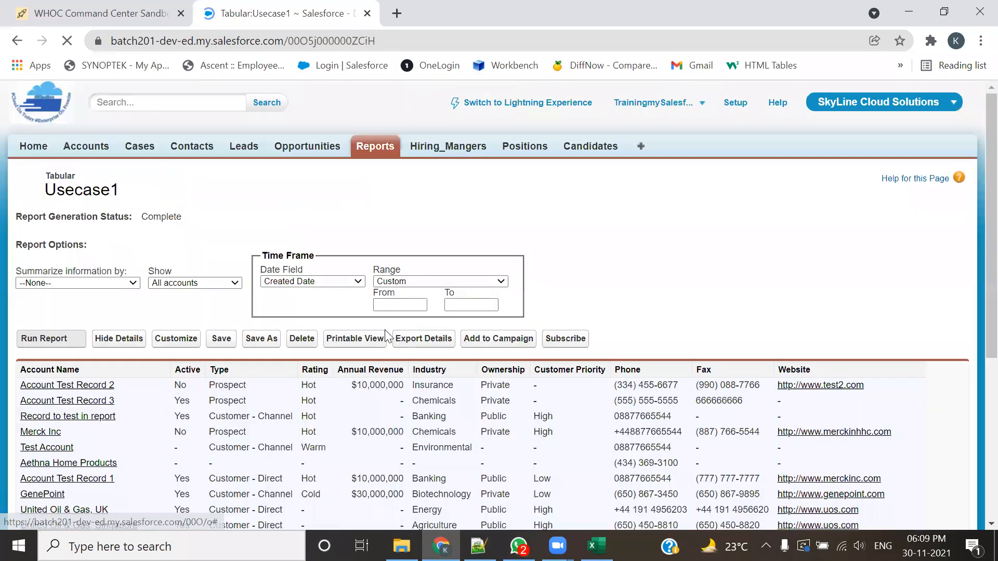
{"action": "scroll", "coordinate": [349, 392], "scroll_direction": "down", "scroll_amount": 2}
{"action": "scroll", "coordinate": [352, 399], "scroll_direction": "down", "scroll_amount": 1}
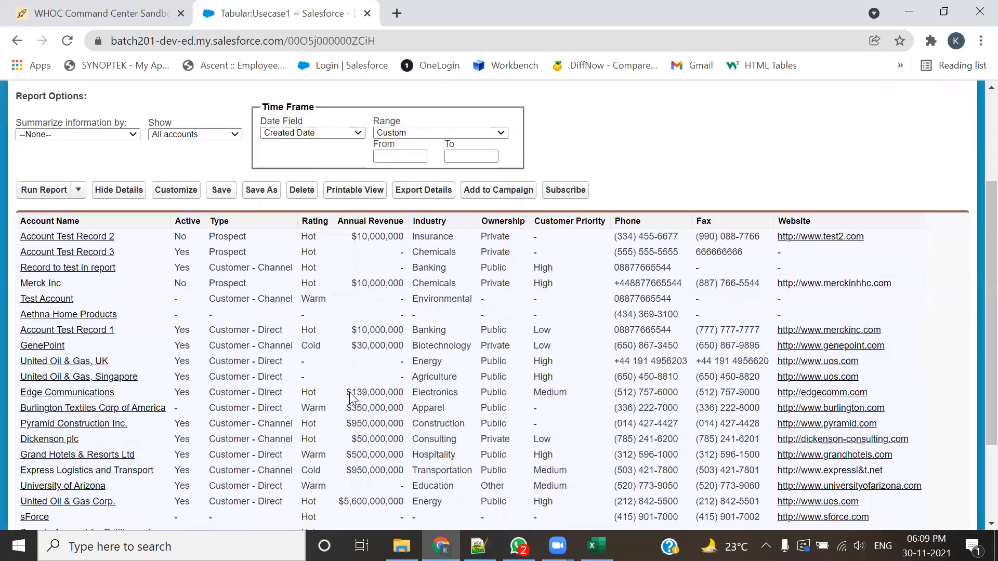
Step: Switch to the earlier report export in Excel and review its account records
{"action": "key", "text": "alt+Tab"}
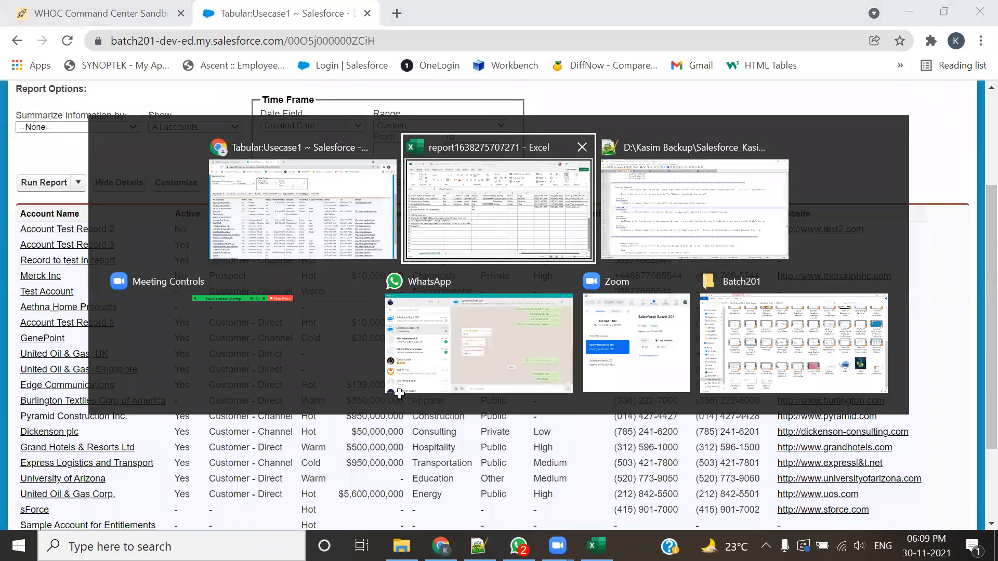
{"action": "left_click", "coordinate": [325, 404]}
{"action": "scroll", "coordinate": [286, 318], "scroll_direction": "up", "scroll_amount": 4}
{"action": "scroll", "coordinate": [286, 318], "scroll_direction": "up", "scroll_amount": 1}
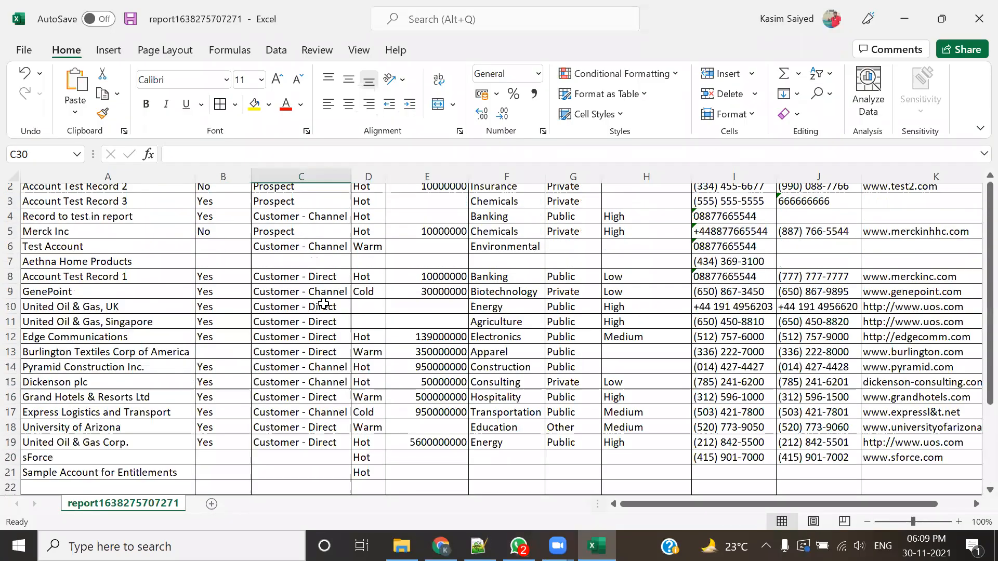
Step: Switch to Salesforce in Chrome, export the Tabular:Usecase1 report in Excel Format .xls, and open the downloaded file without enabling editing
{"action": "key", "text": "alt+Tab"}
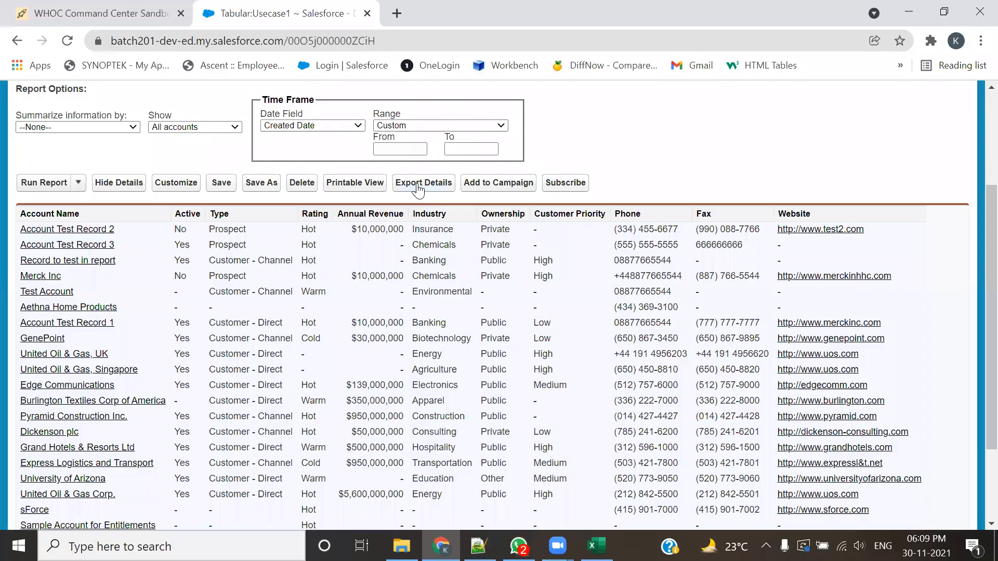
{"action": "left_click", "coordinate": [416, 183]}
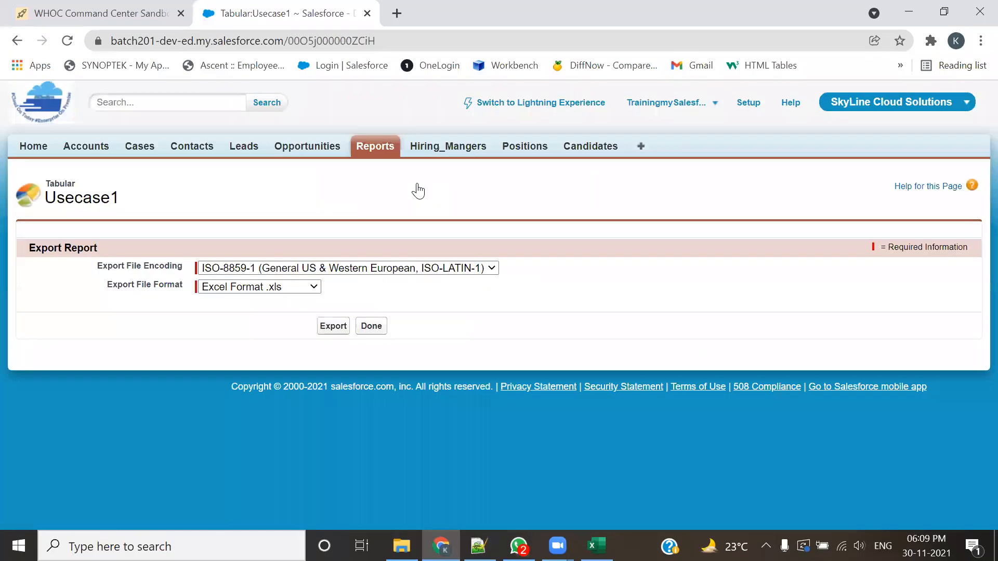
{"action": "left_click", "coordinate": [333, 335]}
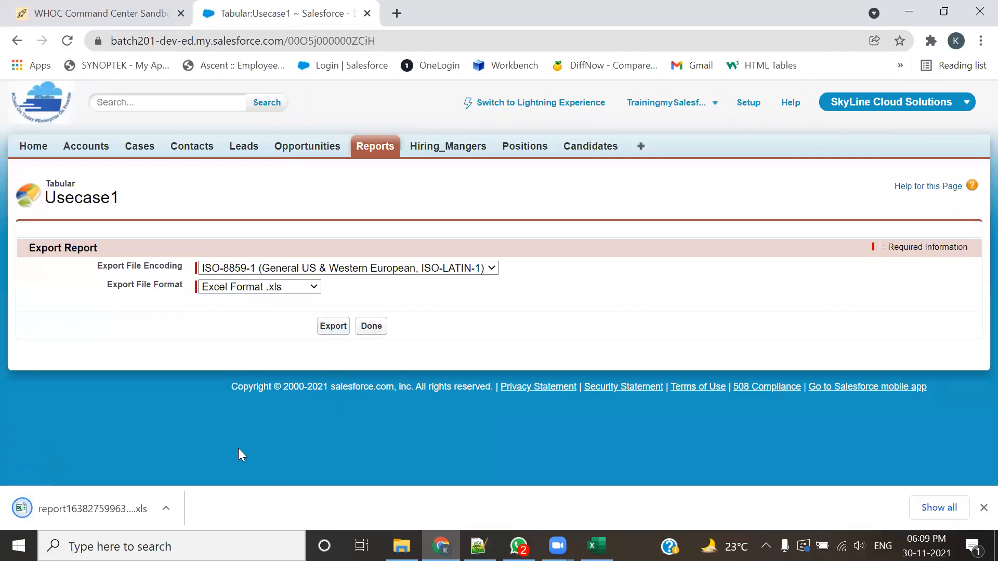
{"action": "left_click", "coordinate": [93, 515]}
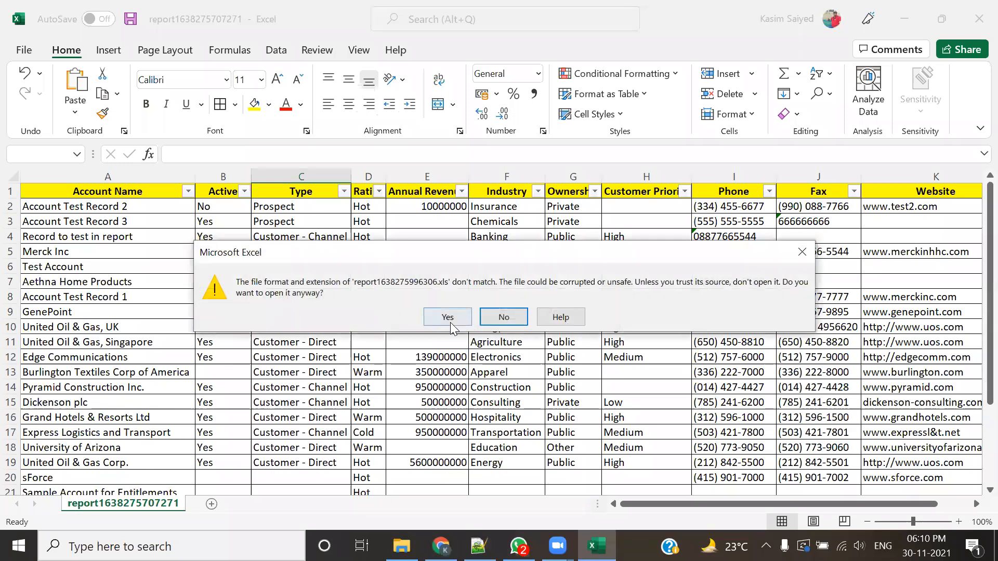
{"action": "left_click", "coordinate": [447, 317]}
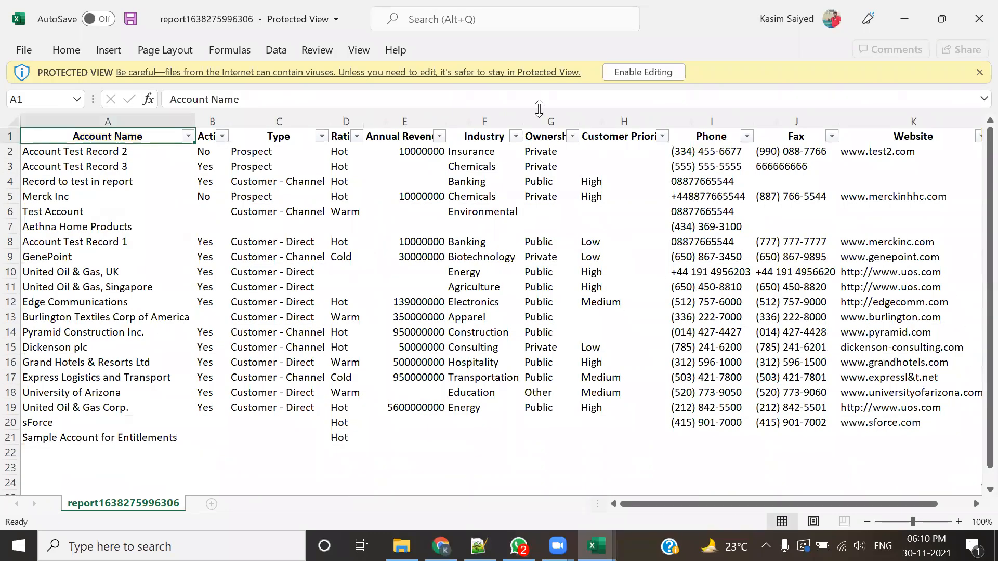
{"action": "left_click", "coordinate": [978, 74]}
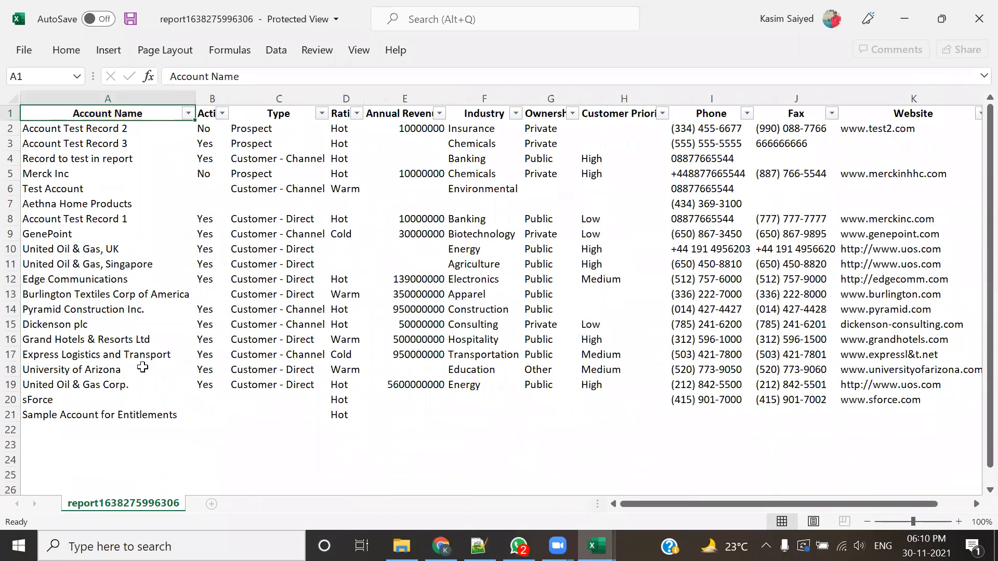
Step: Compare the rows below the last account record in the new export with the footer rows of the earlier export
{"action": "scroll", "coordinate": [96, 473], "scroll_direction": "down", "scroll_amount": 2}
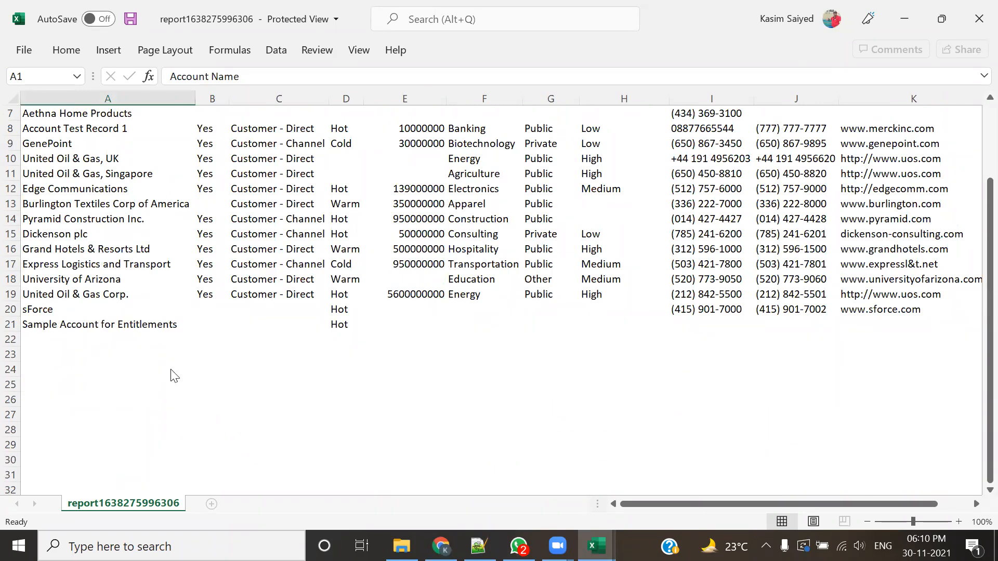
{"action": "key", "text": "alt+Tab"}
{"action": "scroll", "coordinate": [179, 435], "scroll_direction": "down", "scroll_amount": 4}
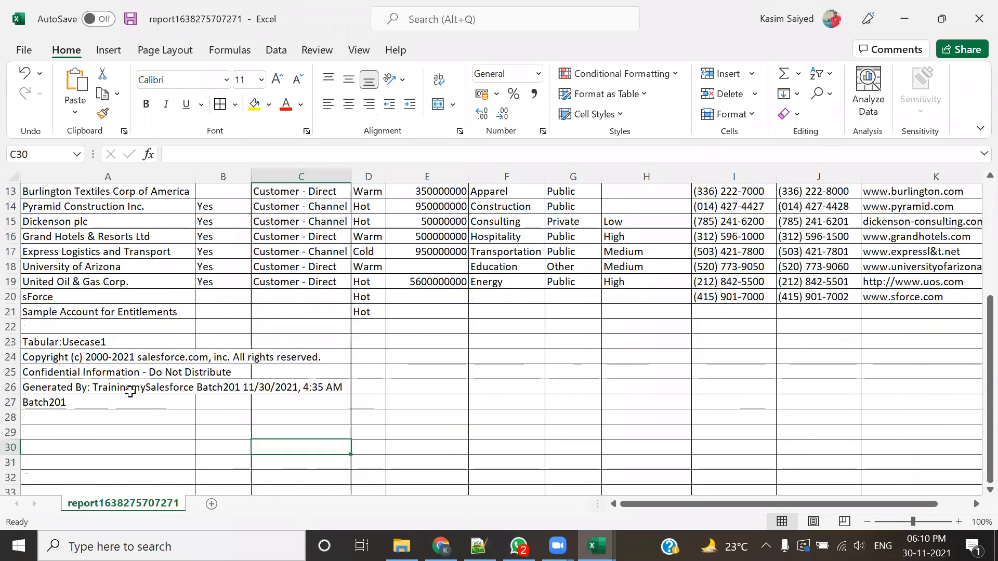
{"action": "left_click", "coordinate": [52, 312]}
{"action": "left_click_drag", "start_coordinate": [148, 327], "coordinate": [149, 403]}
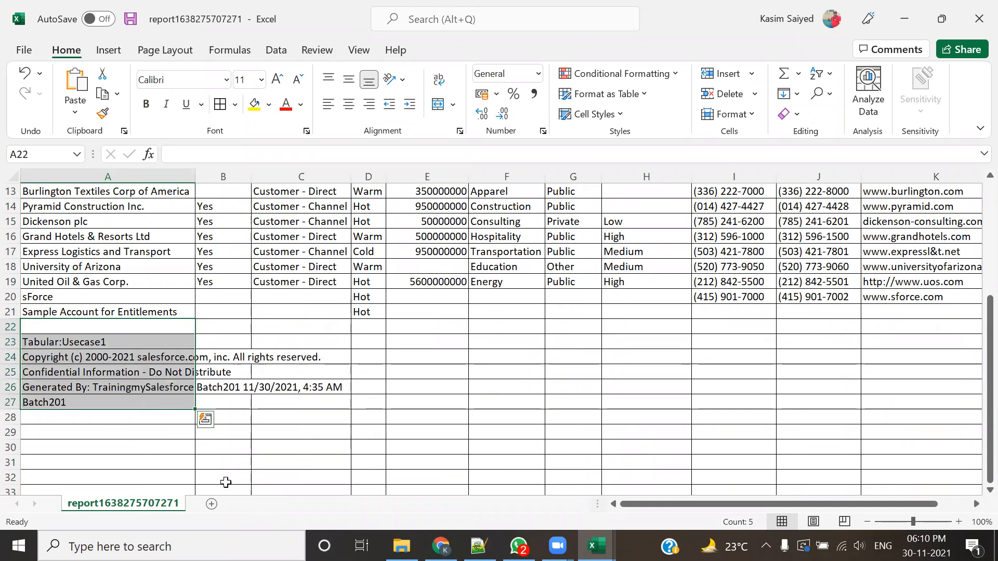
{"action": "key", "text": "alt+Tab"}
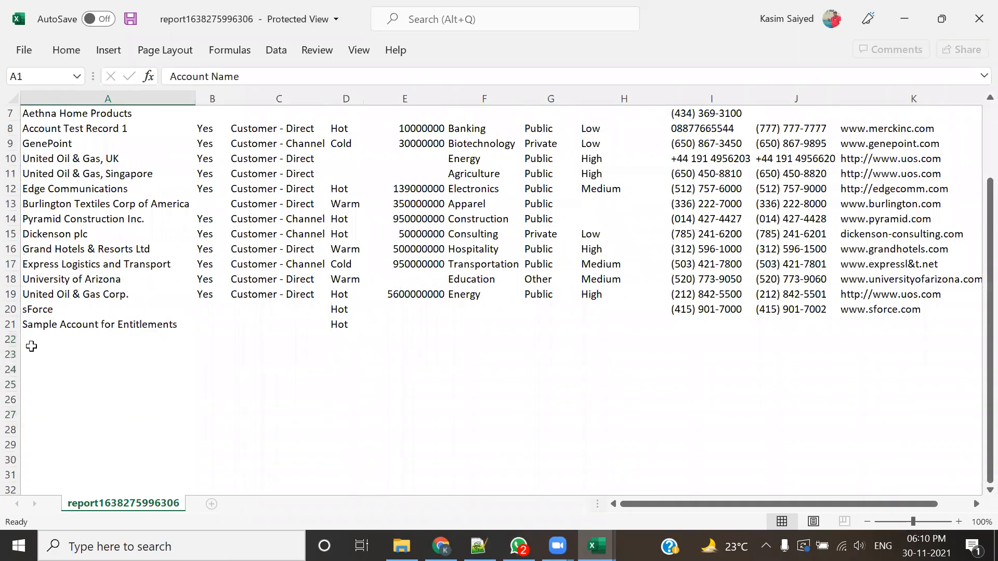
{"action": "left_click_drag", "start_coordinate": [35, 338], "coordinate": [175, 416]}
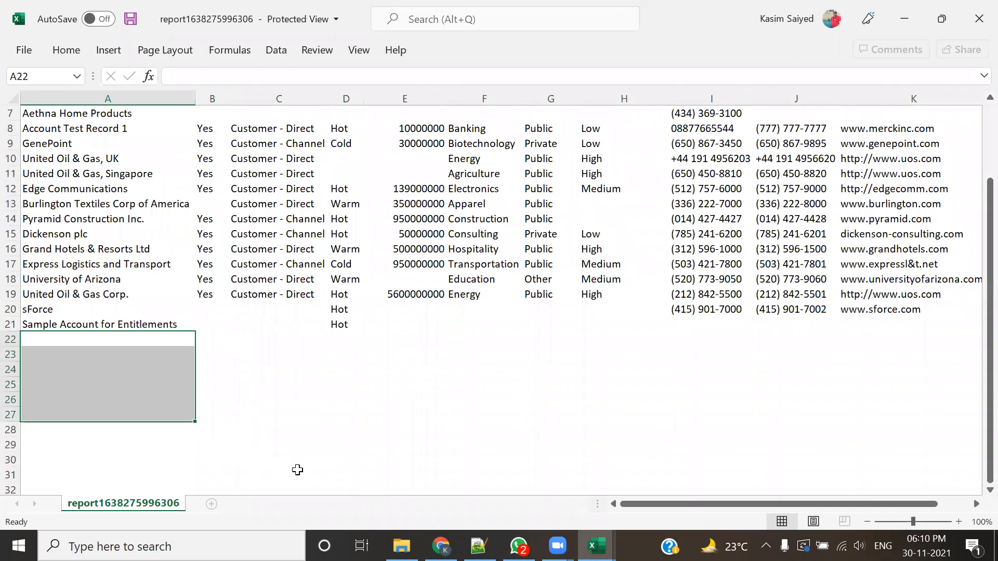
Step: Close the new export, review footer rows 23 to 27 in the earlier export, and close it without saving
{"action": "left_click", "coordinate": [975, 4]}
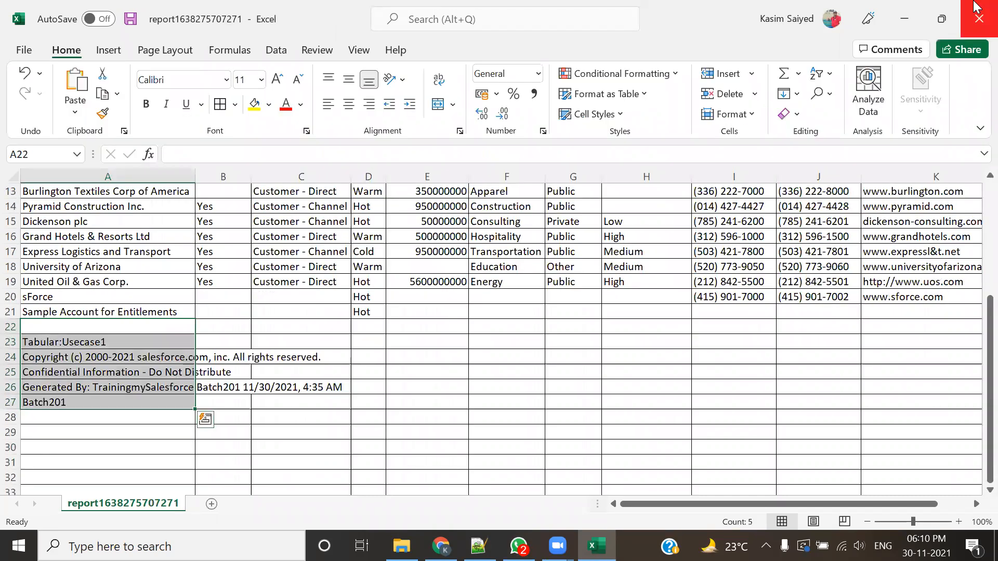
{"action": "left_click", "coordinate": [313, 387]}
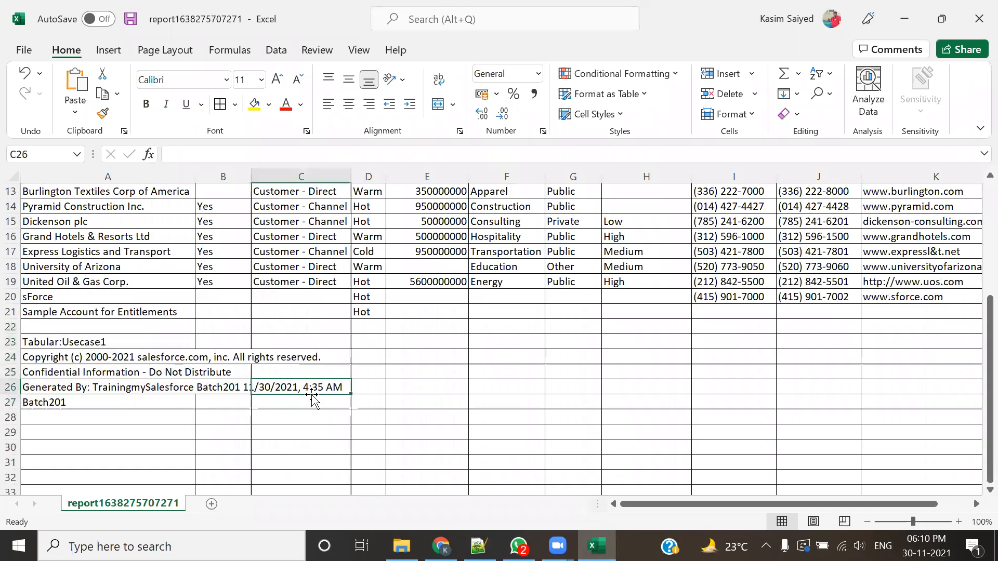
{"action": "left_click", "coordinate": [125, 346]}
{"action": "left_click_drag", "start_coordinate": [128, 359], "coordinate": [135, 409]}
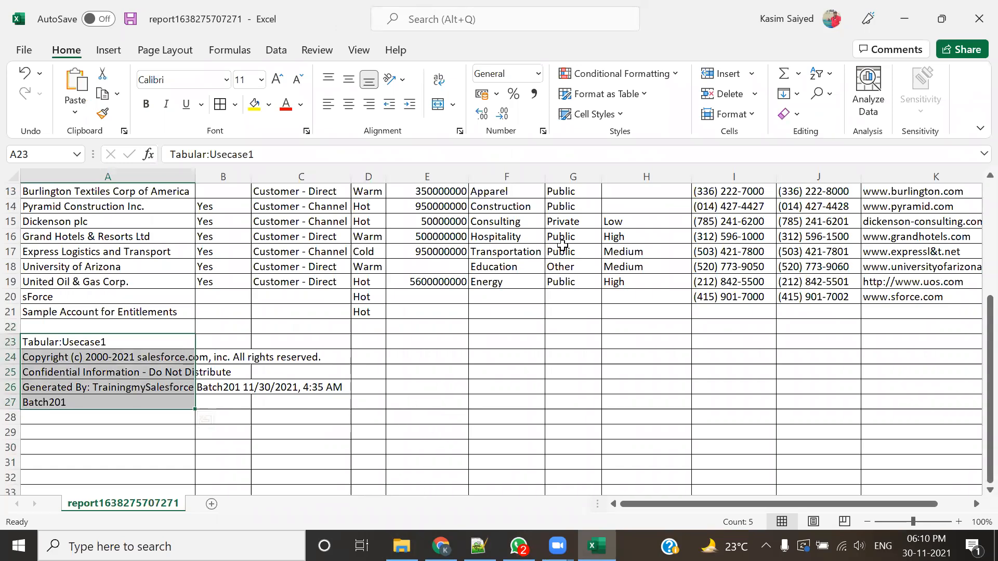
{"action": "key", "text": "ctrl+w"}
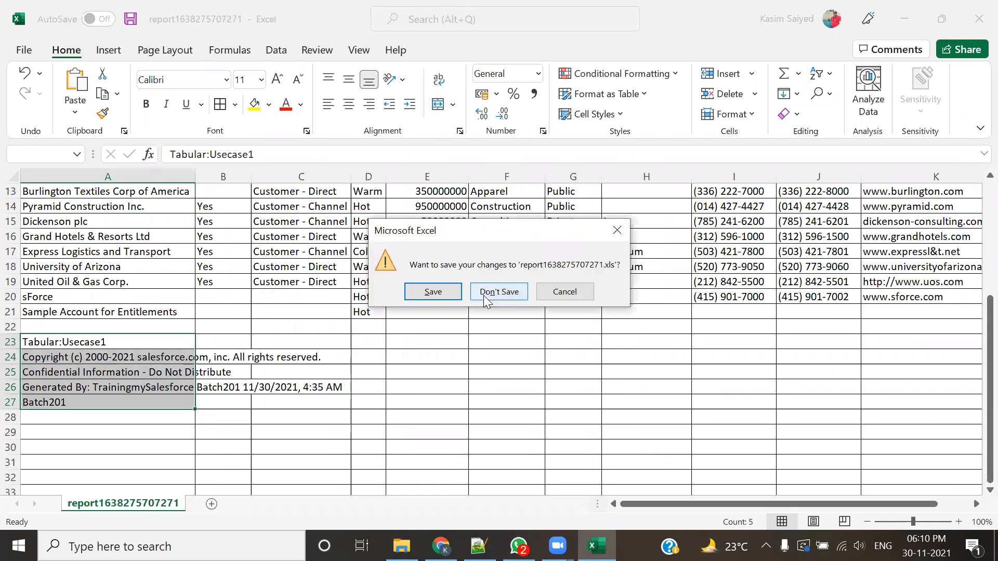
{"action": "left_click", "coordinate": [492, 290]}
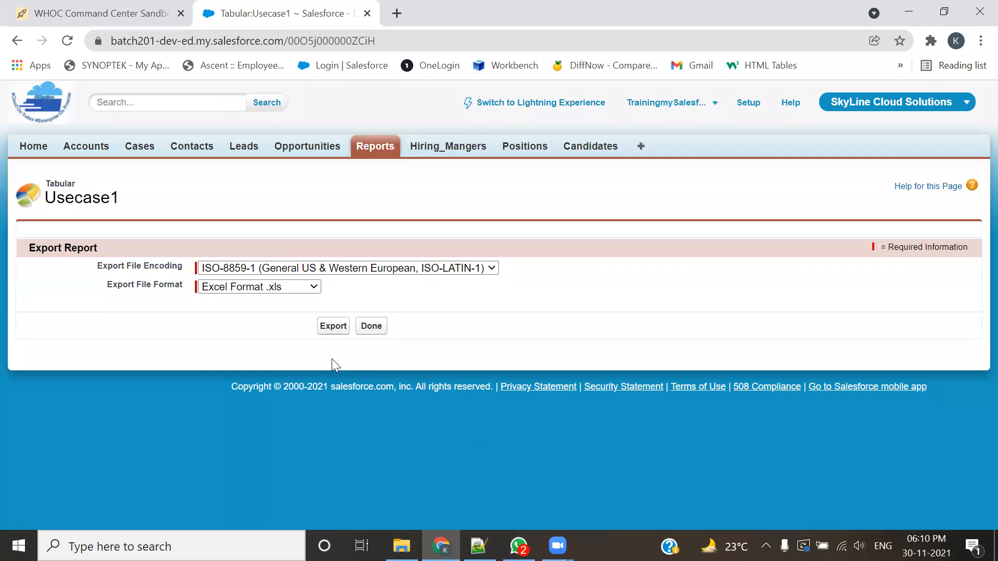
Step: Return to the Salesforce reports list, and switch to Notepad++ to read the UseCase 2 requirement in 201-Admin.txt
{"action": "left_click", "coordinate": [374, 147]}
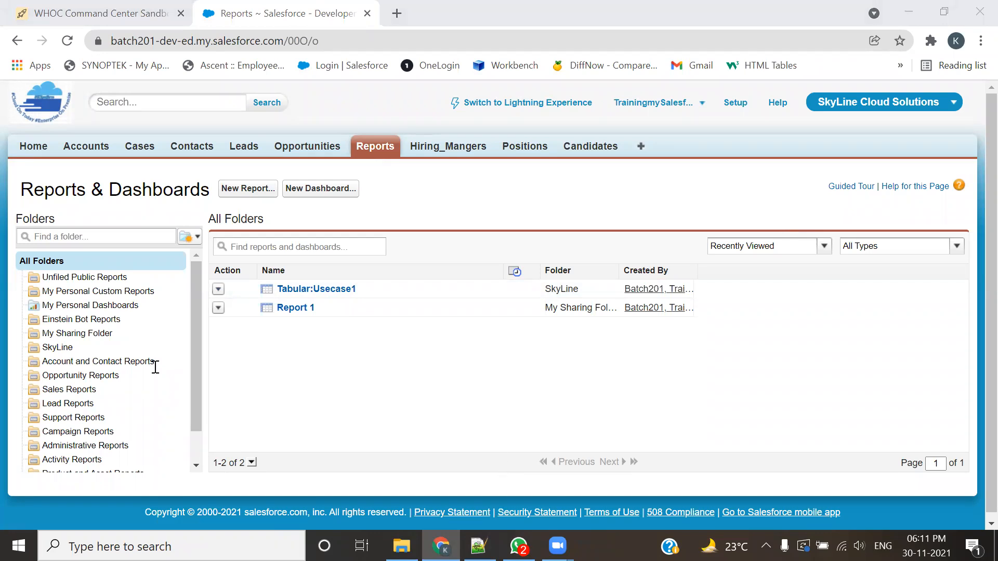
{"action": "key", "text": "alt+Tab"}
{"action": "left_click_drag", "start_coordinate": [104, 279], "coordinate": [668, 283]}
{"action": "left_click", "coordinate": [416, 316]}
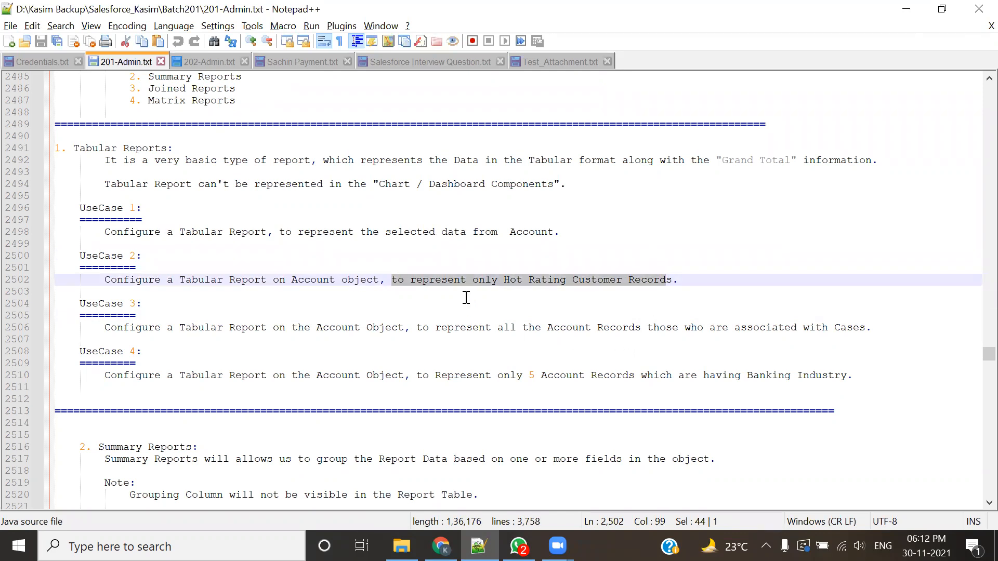
Step: Switch to Salesforce in Chrome and open the Accounts home page in a new browser tab
{"action": "key", "text": "alt+Tab"}
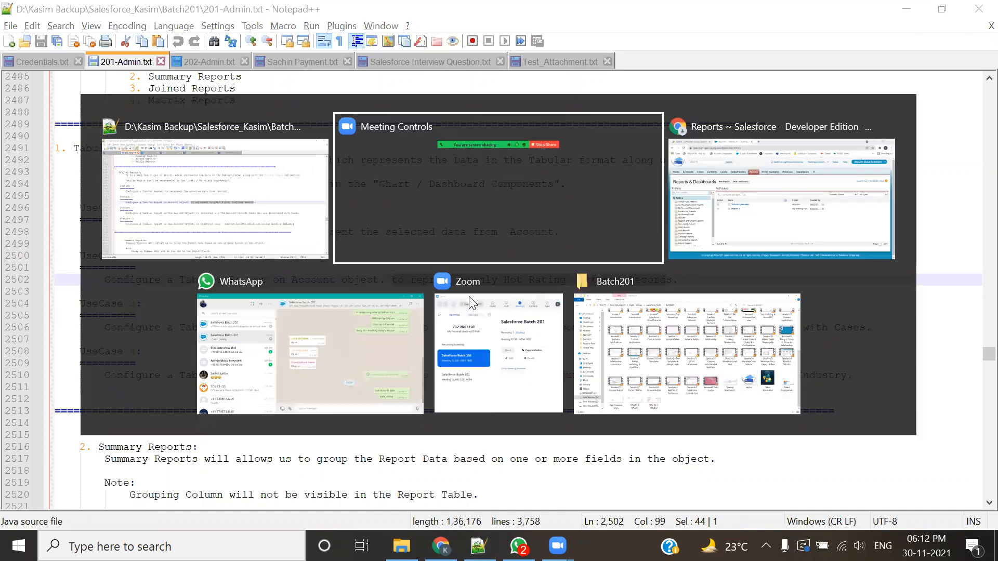
{"action": "left_click", "coordinate": [725, 155]}
{"action": "left_click", "coordinate": [79, 147], "text": "ctrl"}
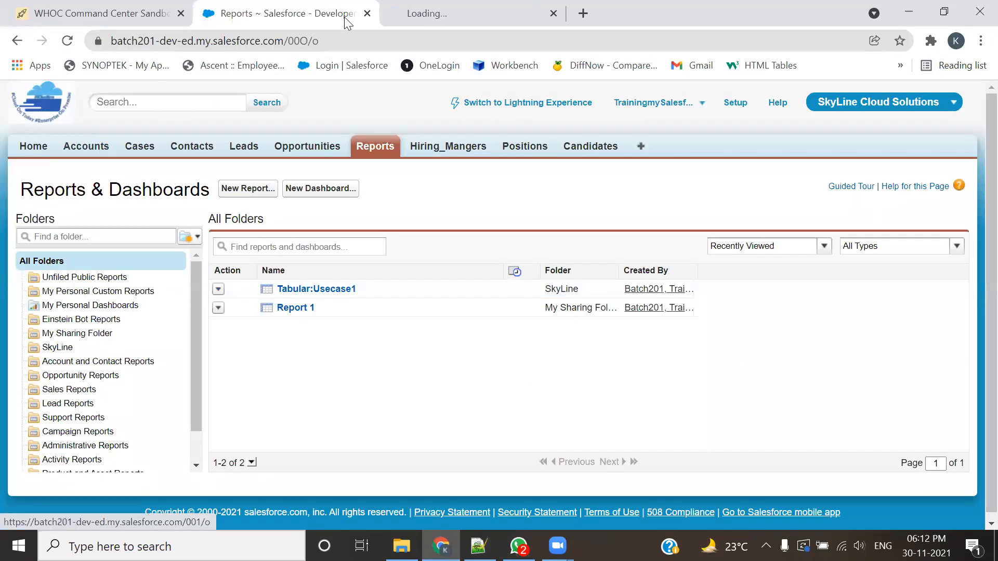
{"action": "left_click", "coordinate": [436, 15]}
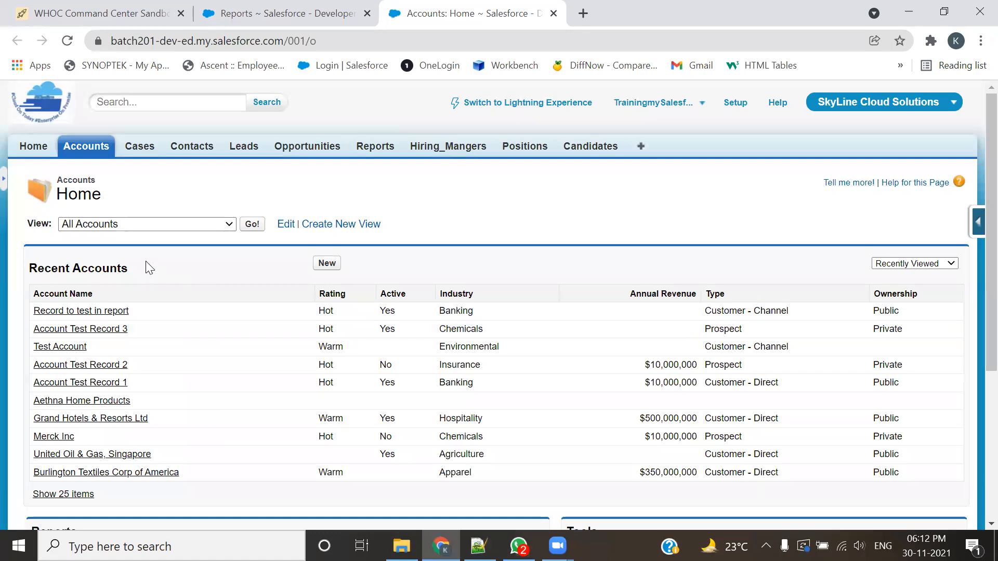
Step: Display the All Accounts list view and look through its records and their ratings
{"action": "left_click", "coordinate": [200, 225]}
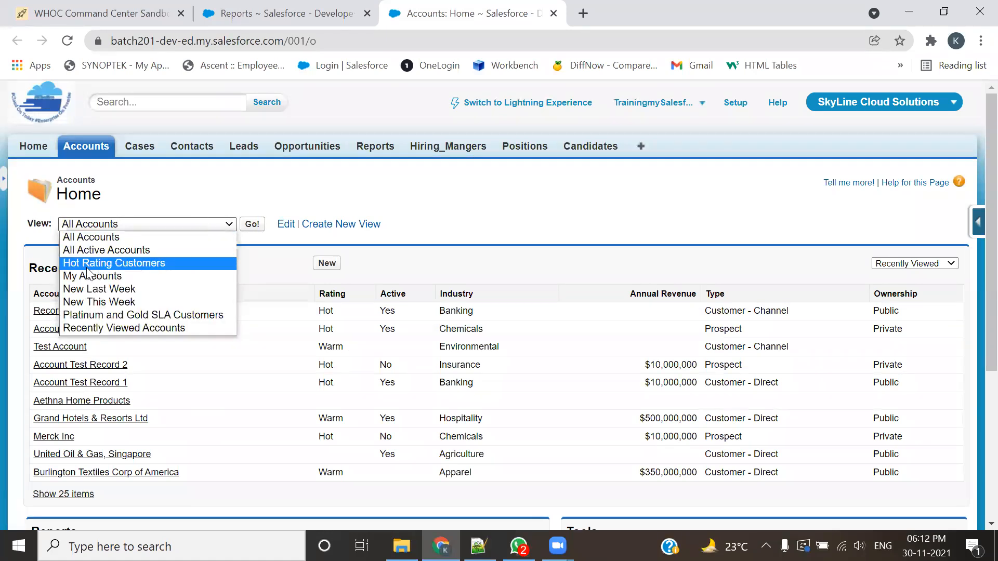
{"action": "left_click", "coordinate": [119, 237]}
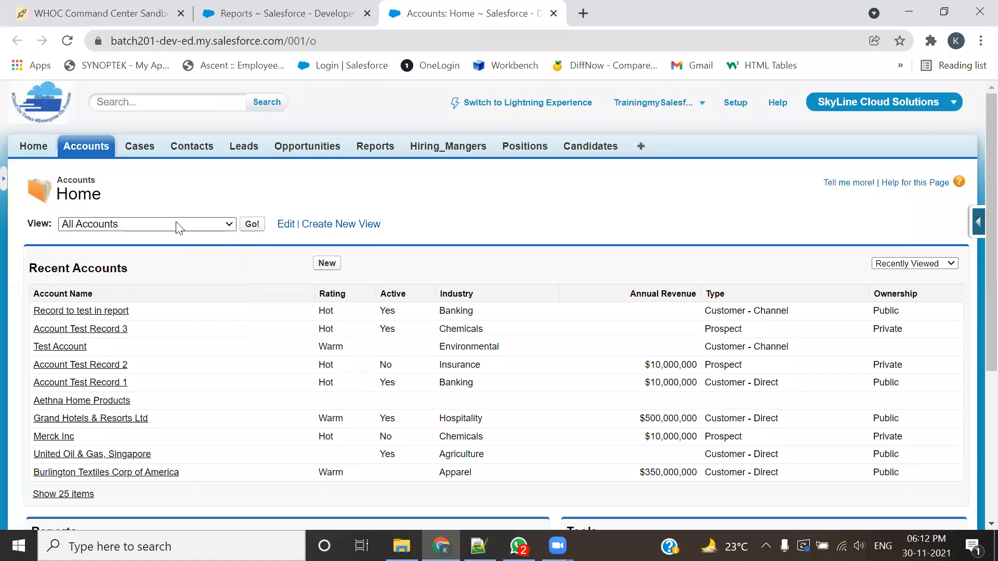
{"action": "left_click", "coordinate": [145, 224]}
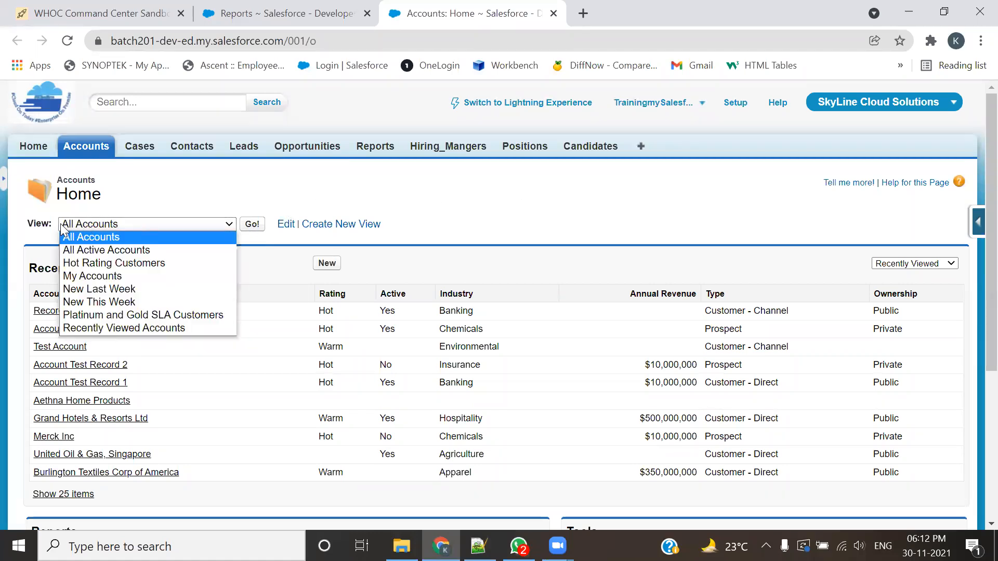
{"action": "left_click", "coordinate": [341, 224]}
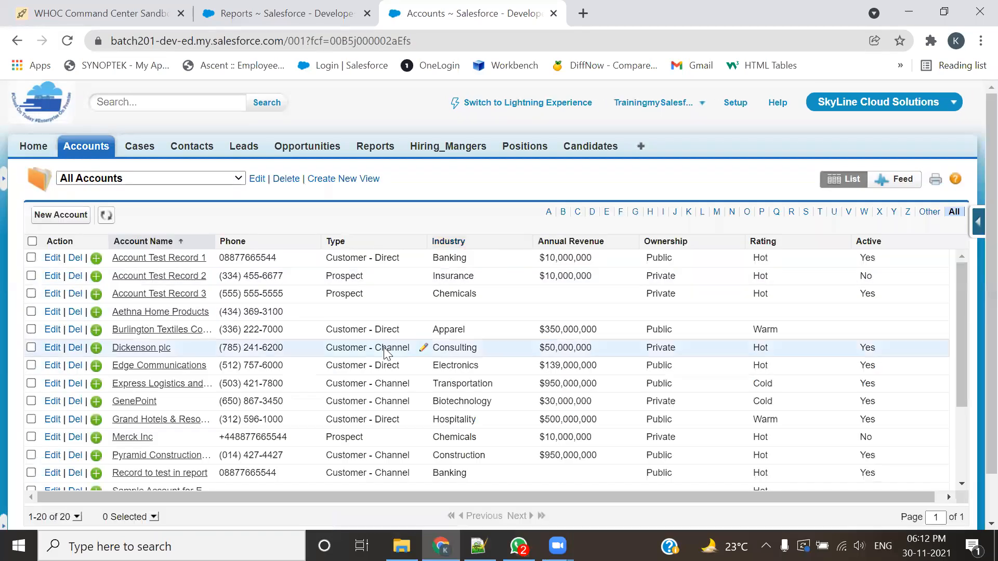
{"action": "scroll", "coordinate": [385, 354], "scroll_direction": "down", "scroll_amount": 3}
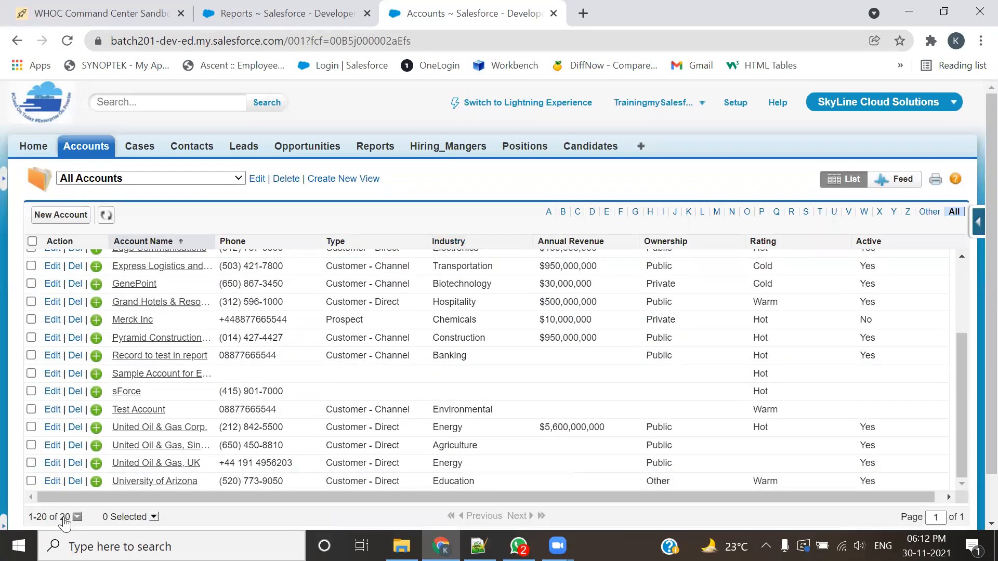
{"action": "scroll", "coordinate": [375, 402], "scroll_direction": "down", "scroll_amount": 1}
{"action": "scroll", "coordinate": [376, 403], "scroll_direction": "up", "scroll_amount": 1}
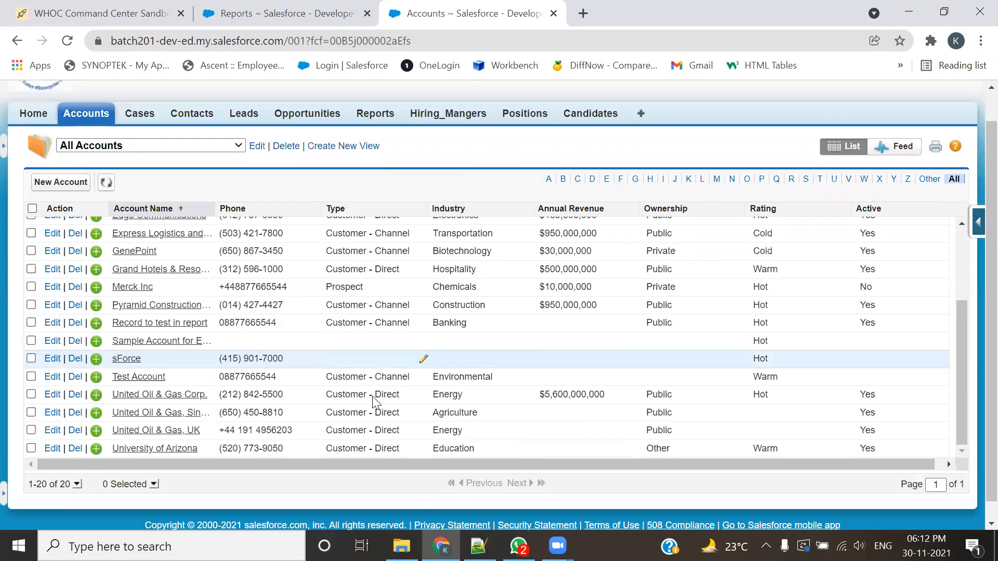
{"action": "scroll", "coordinate": [529, 349], "scroll_direction": "up", "scroll_amount": 3}
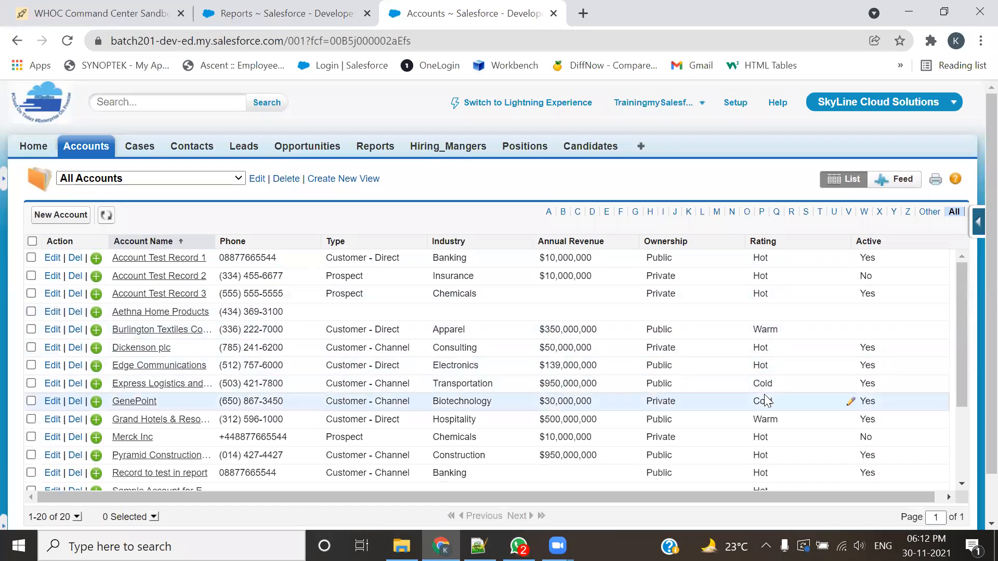
{"action": "scroll", "coordinate": [419, 397], "scroll_direction": "down", "scroll_amount": 3}
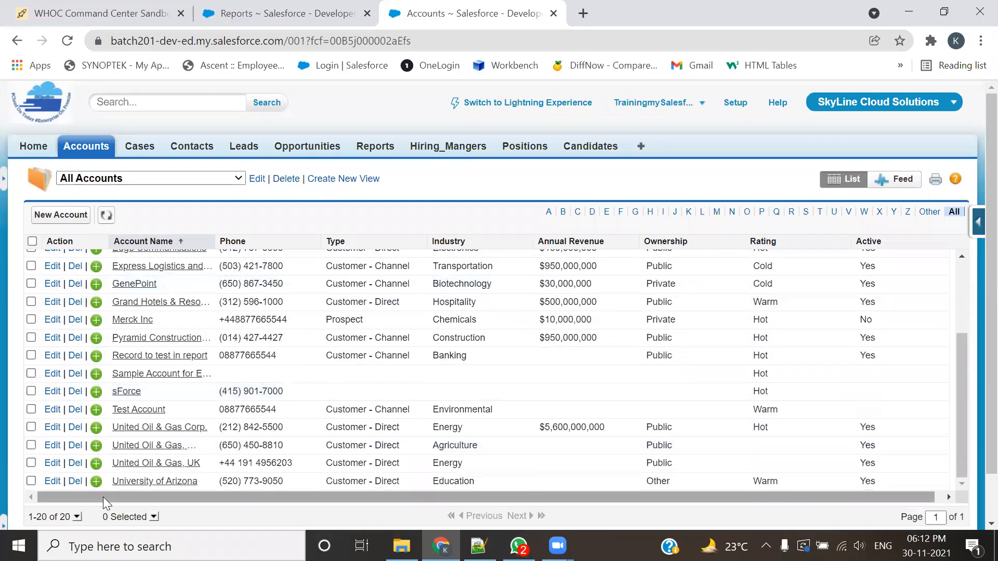
Step: Display the Hot Rating Customers list view and review the Rating column of its accounts
{"action": "left_click", "coordinate": [203, 178]}
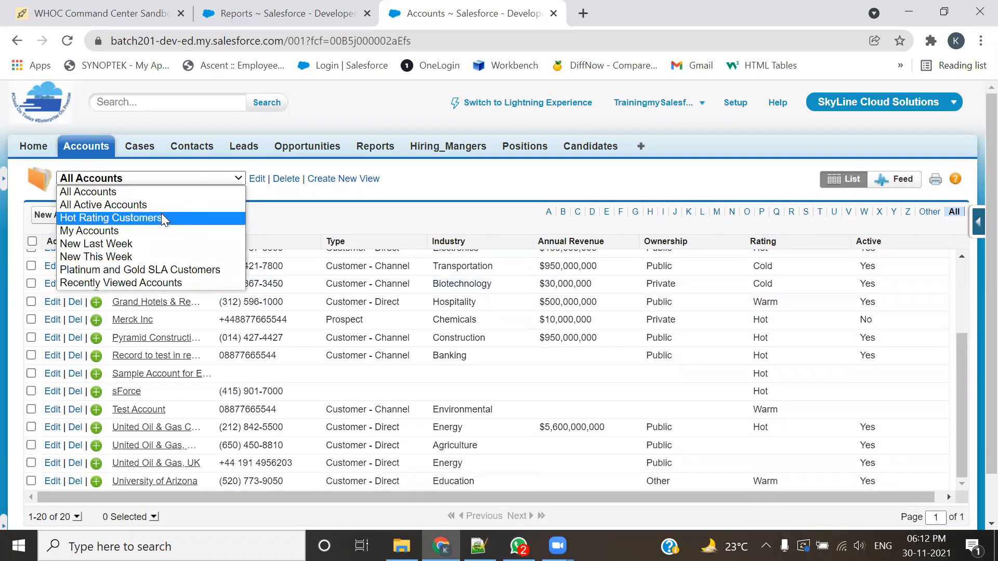
{"action": "left_click", "coordinate": [131, 218]}
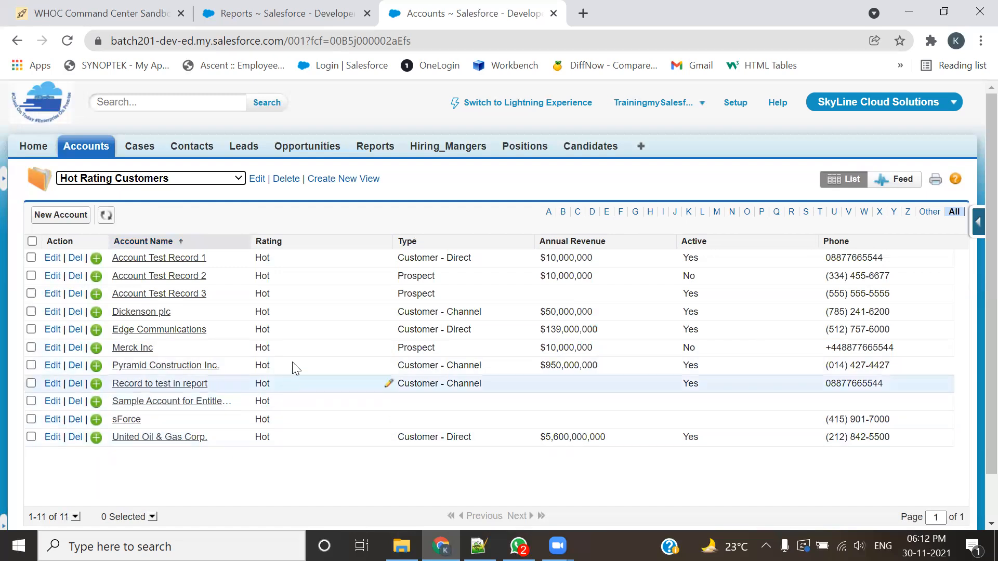
{"action": "left_click_drag", "start_coordinate": [266, 257], "coordinate": [280, 502]}
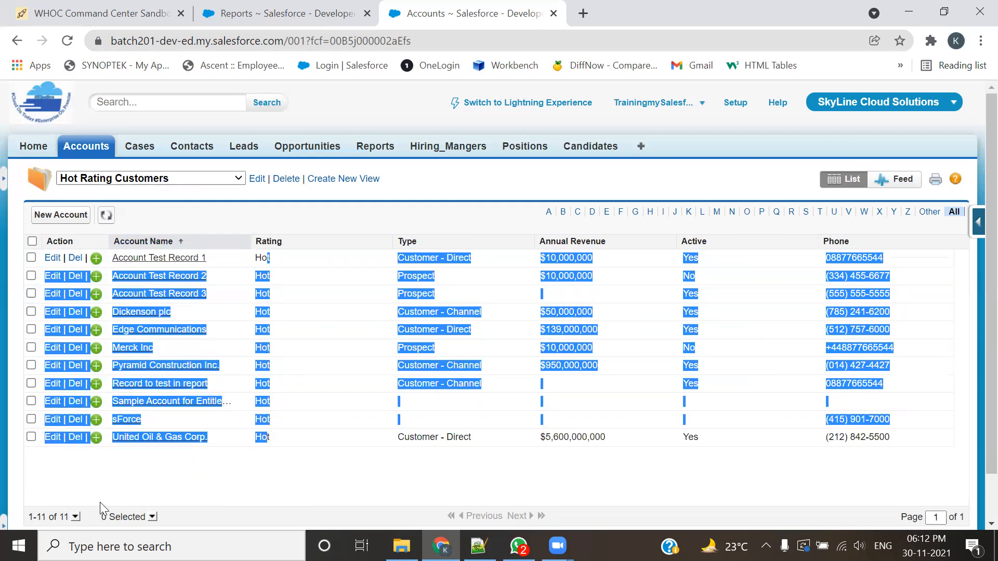
{"action": "left_click", "coordinate": [202, 451]}
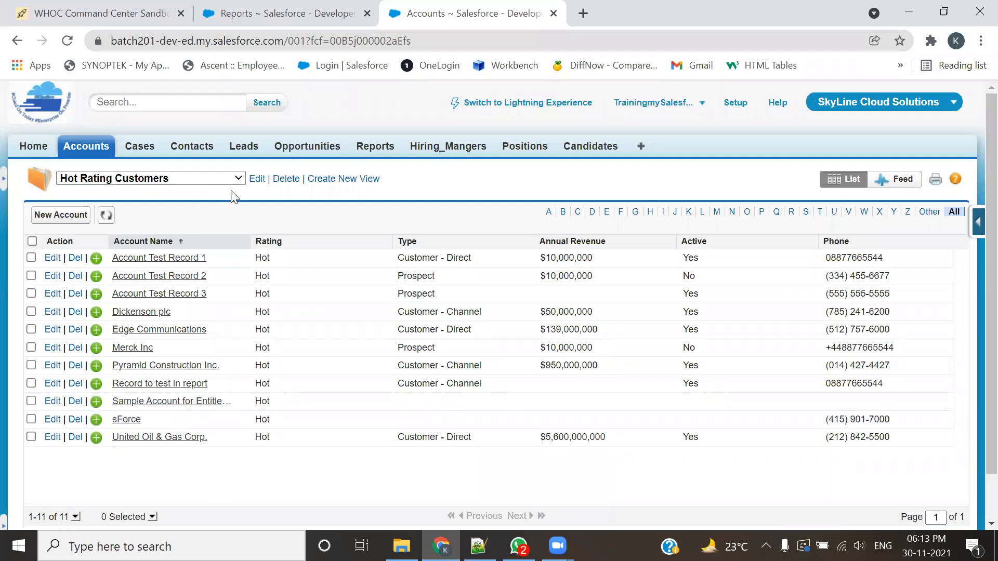
Step: Return to the Salesforce reports list, and reread the UseCase 2 requirement about Hot Rating Customer Records in 201-Admin.txt in Notepad++
{"action": "left_click", "coordinate": [290, 13]}
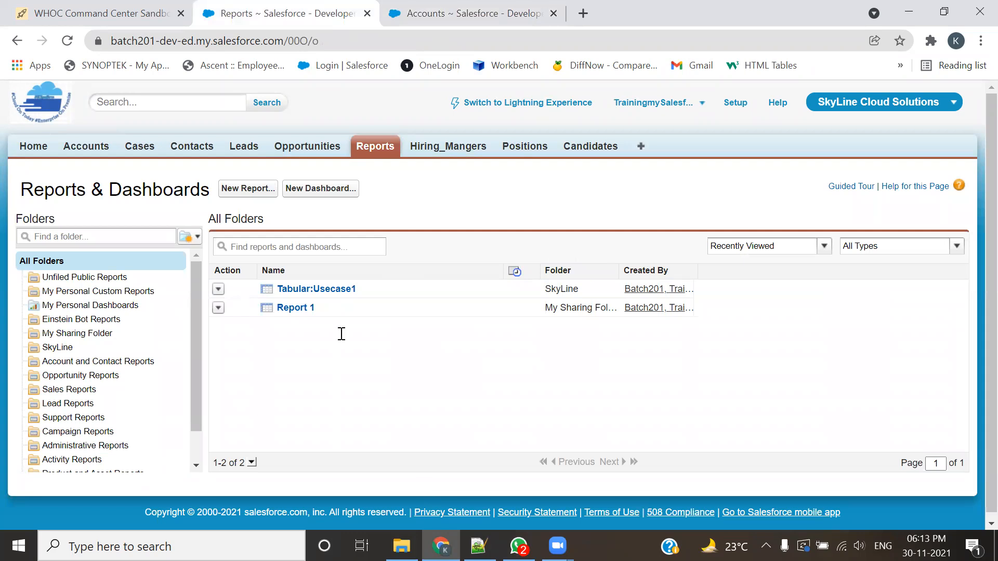
{"action": "key", "text": "alt+Tab"}
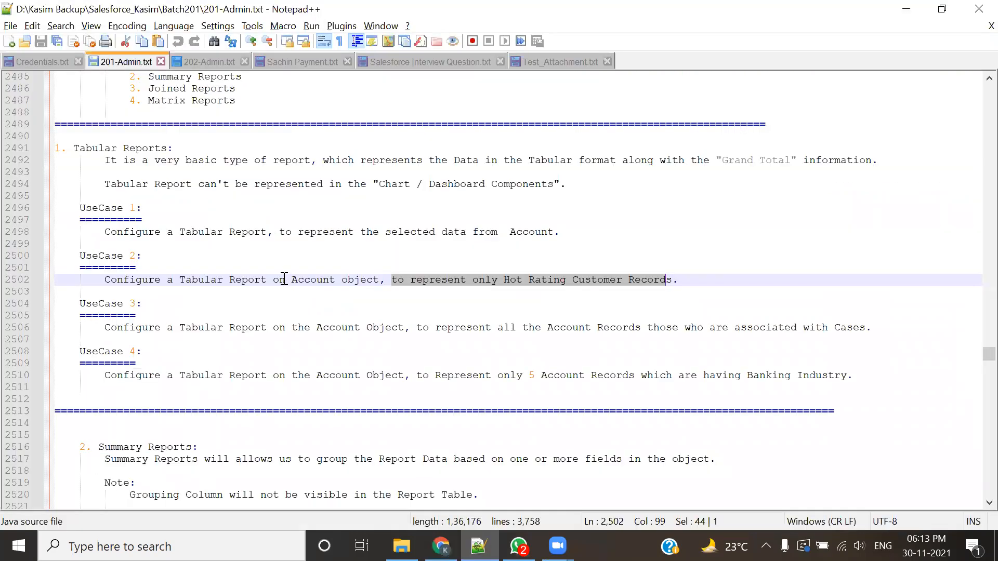
{"action": "double_click", "coordinate": [182, 280]}
{"action": "left_click_drag", "start_coordinate": [246, 274], "coordinate": [309, 300]}
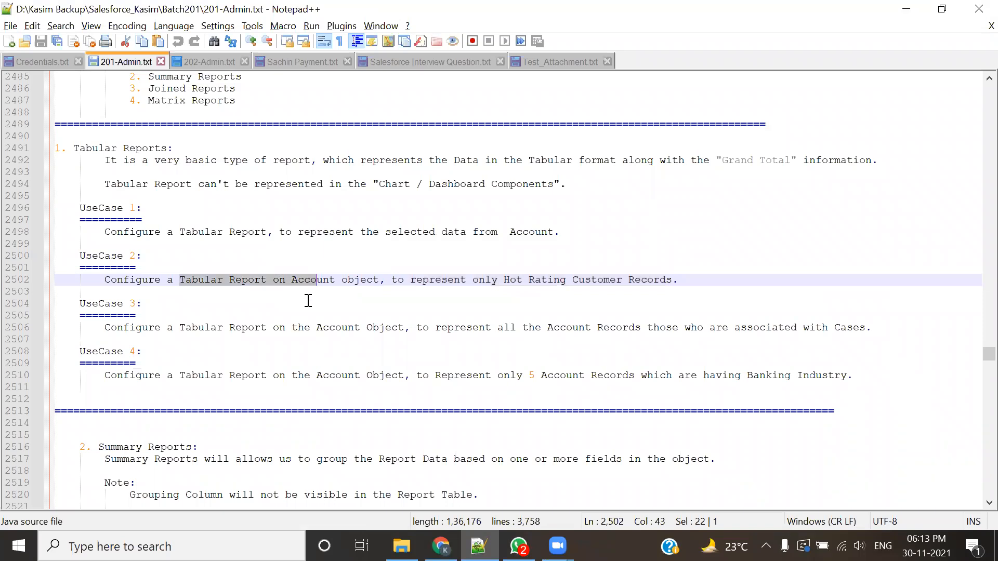
{"action": "left_click_drag", "start_coordinate": [499, 280], "coordinate": [538, 312]}
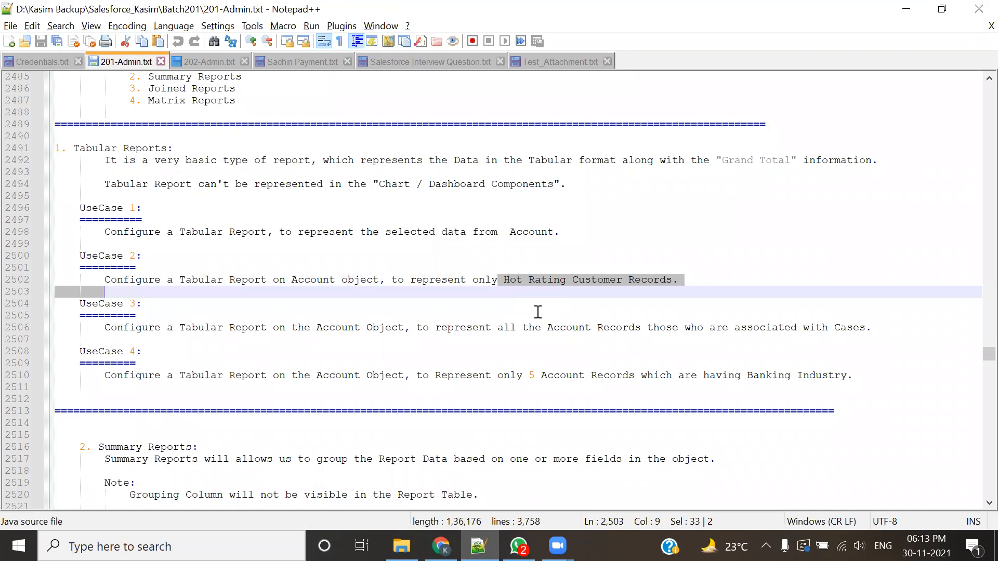
{"action": "left_click_drag", "start_coordinate": [472, 280], "coordinate": [484, 399]}
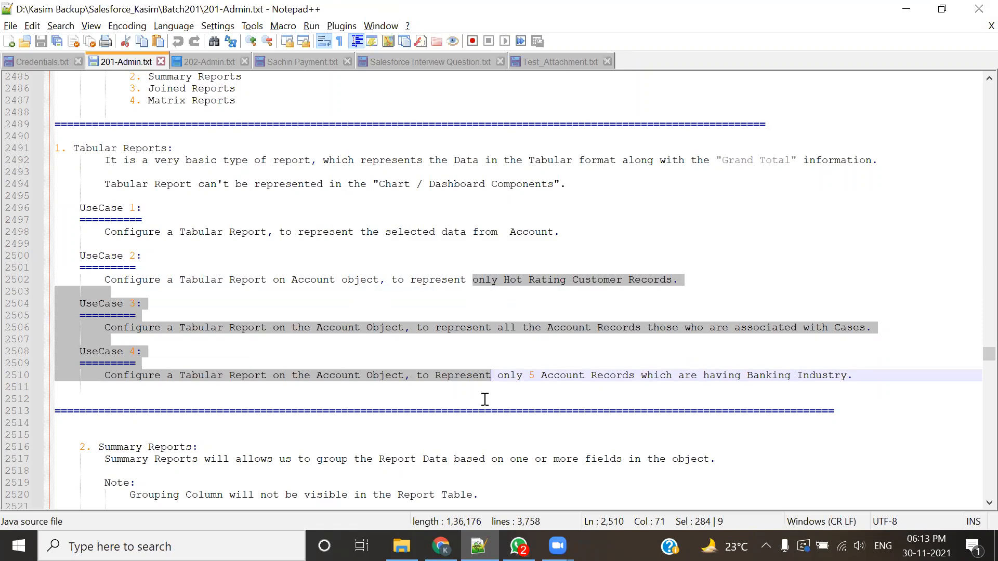
Step: Switch back to Salesforce in Chrome and create a new report with the Accounts report type from Accounts & Contacts
{"action": "key", "text": "alt+Tab"}
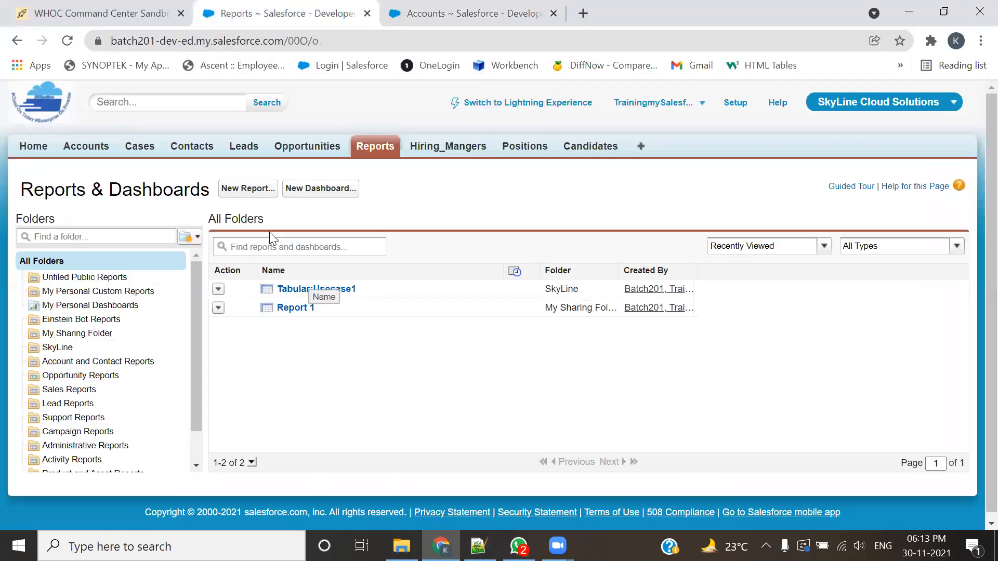
{"action": "left_click", "coordinate": [251, 193]}
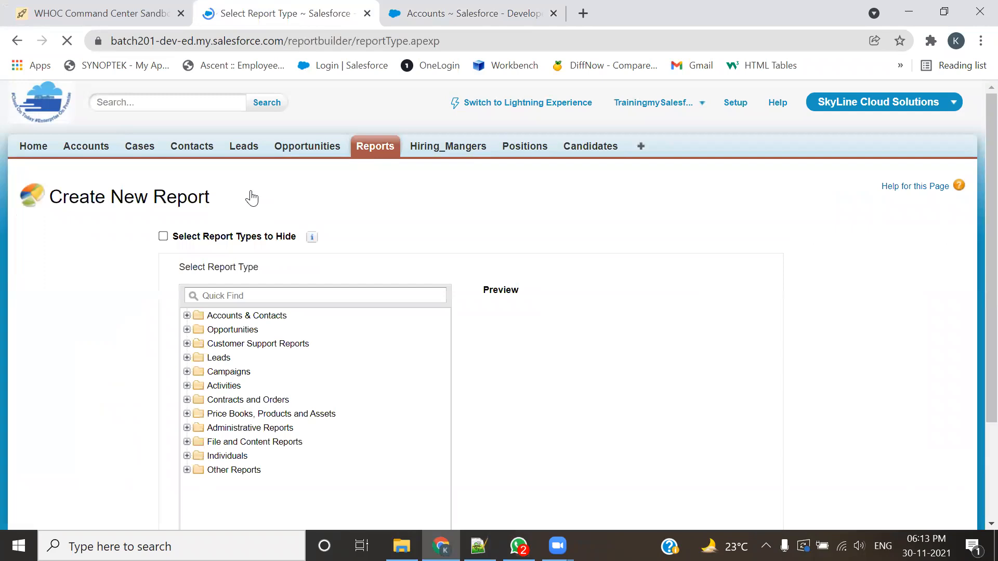
{"action": "scroll", "coordinate": [345, 363], "scroll_direction": "down", "scroll_amount": 2}
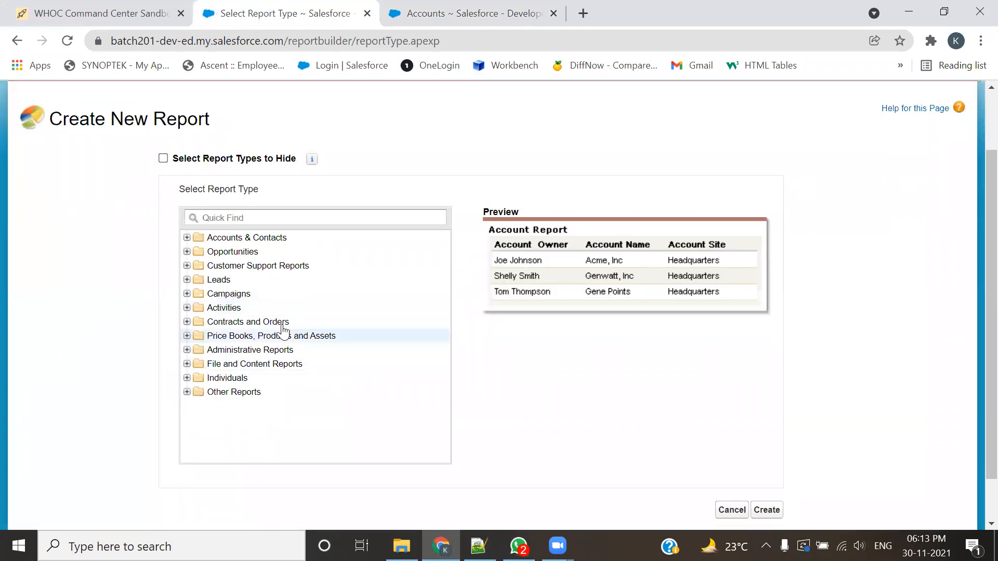
{"action": "left_click", "coordinate": [186, 238]}
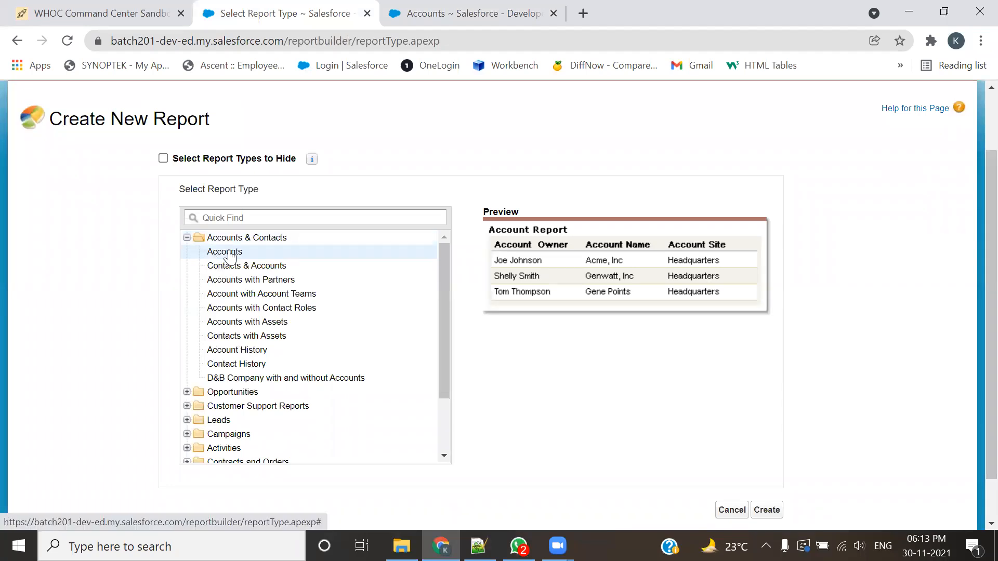
{"action": "scroll", "coordinate": [597, 370], "scroll_direction": "down", "scroll_amount": 1}
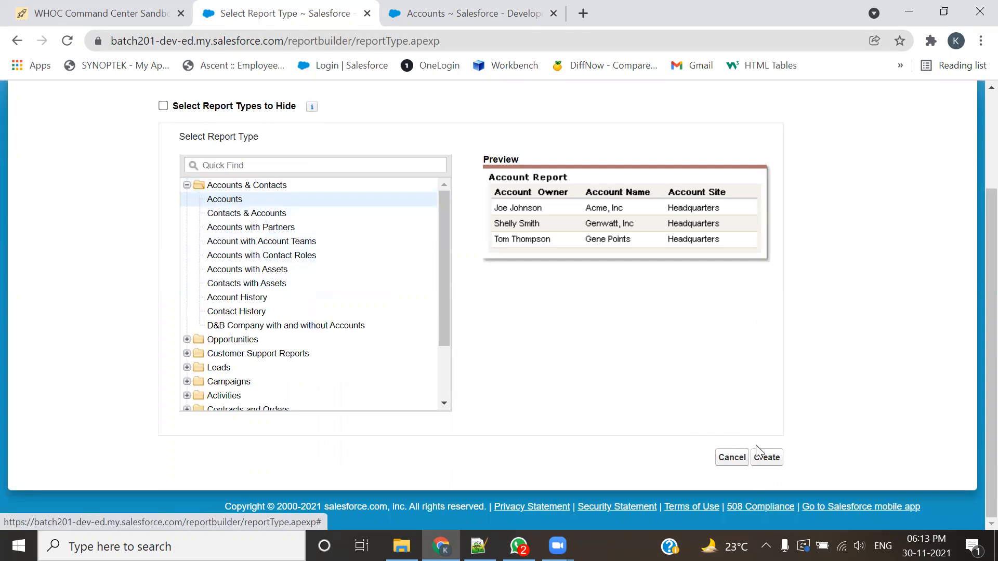
{"action": "left_click", "coordinate": [767, 458]}
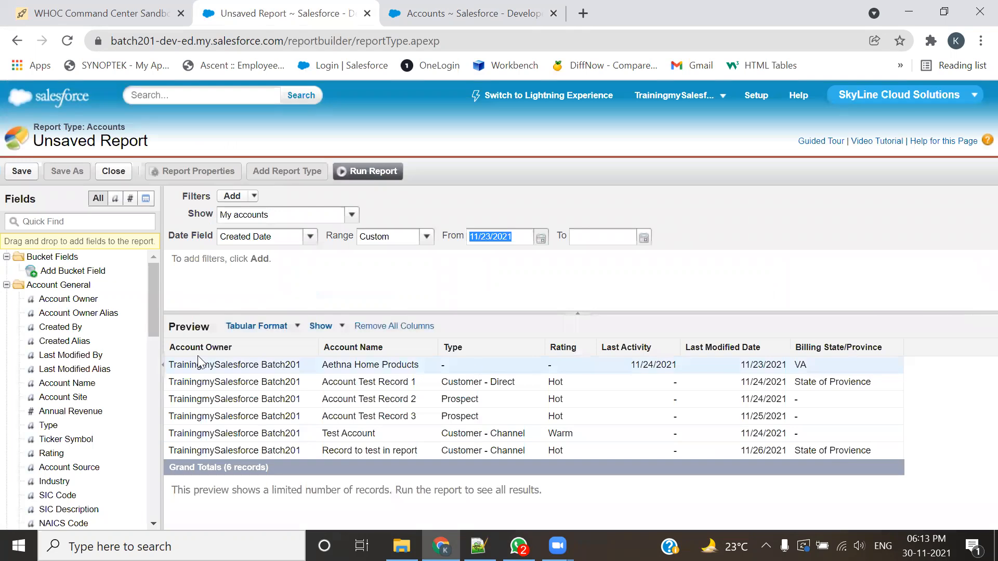
Step: Remove the Account Owner, Last Activity, Last Modified Date and Billing State/Province columns from the report preview
{"action": "left_click_drag", "start_coordinate": [191, 355], "coordinate": [83, 350]}
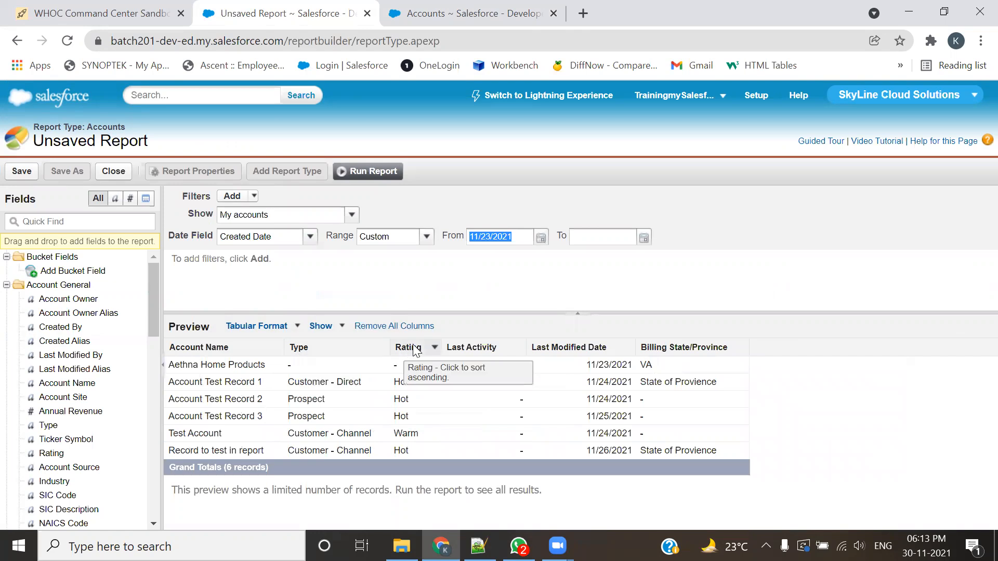
{"action": "left_click_drag", "start_coordinate": [479, 347], "coordinate": [57, 358]}
{"action": "left_click_drag", "start_coordinate": [473, 349], "coordinate": [65, 347]}
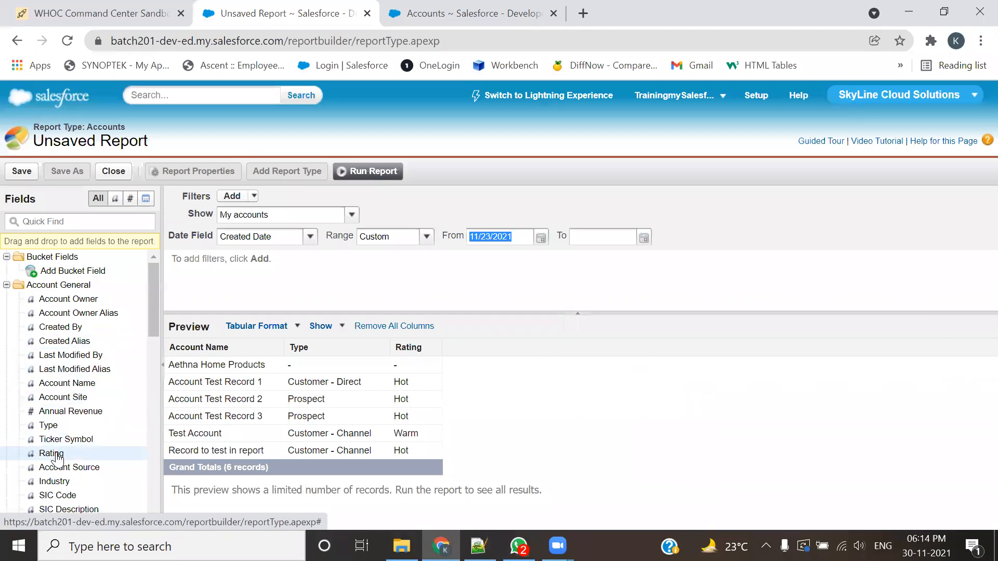
Step: Add the Industry and Ownership fields as columns after Rating in the report
{"action": "double_click", "coordinate": [54, 481]}
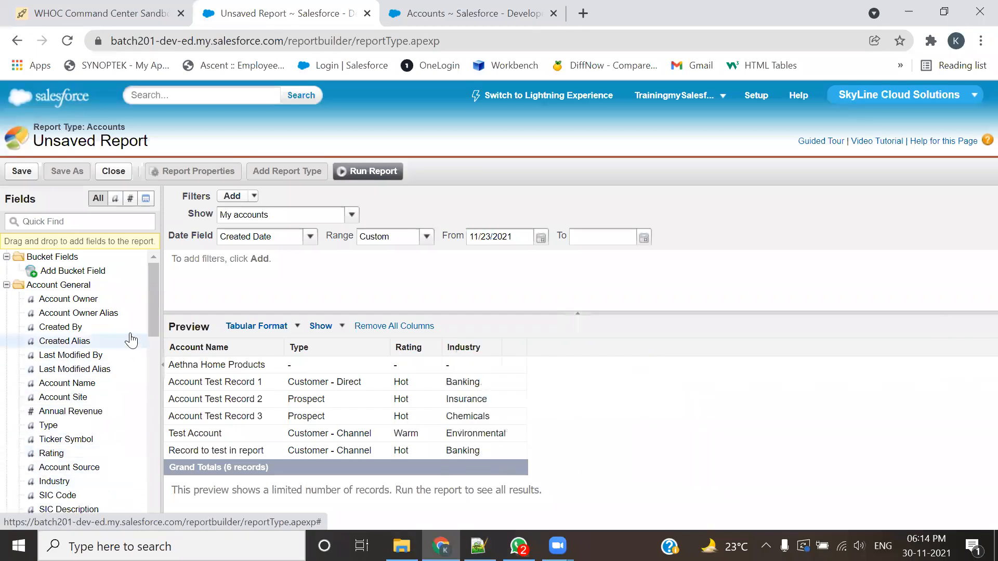
{"action": "scroll", "coordinate": [133, 333], "scroll_direction": "down", "scroll_amount": 3}
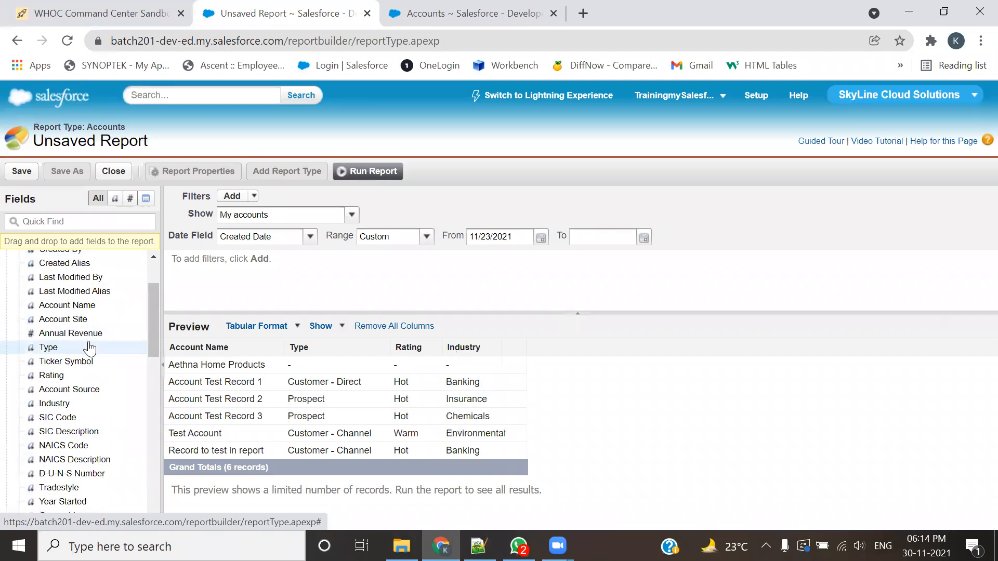
{"action": "scroll", "coordinate": [76, 411], "scroll_direction": "down", "scroll_amount": 3}
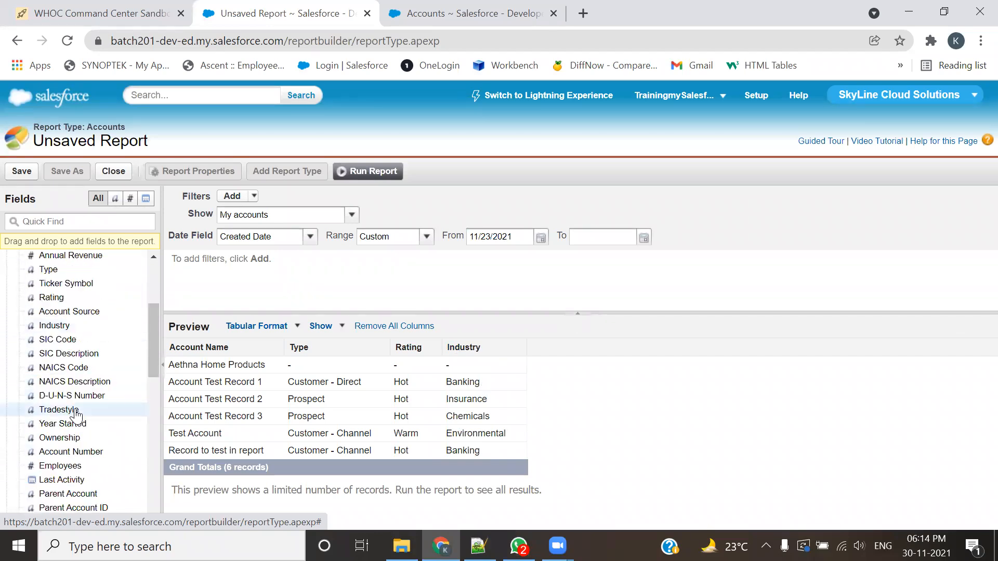
{"action": "scroll", "coordinate": [76, 415], "scroll_direction": "down", "scroll_amount": 3}
{"action": "double_click", "coordinate": [64, 362]}
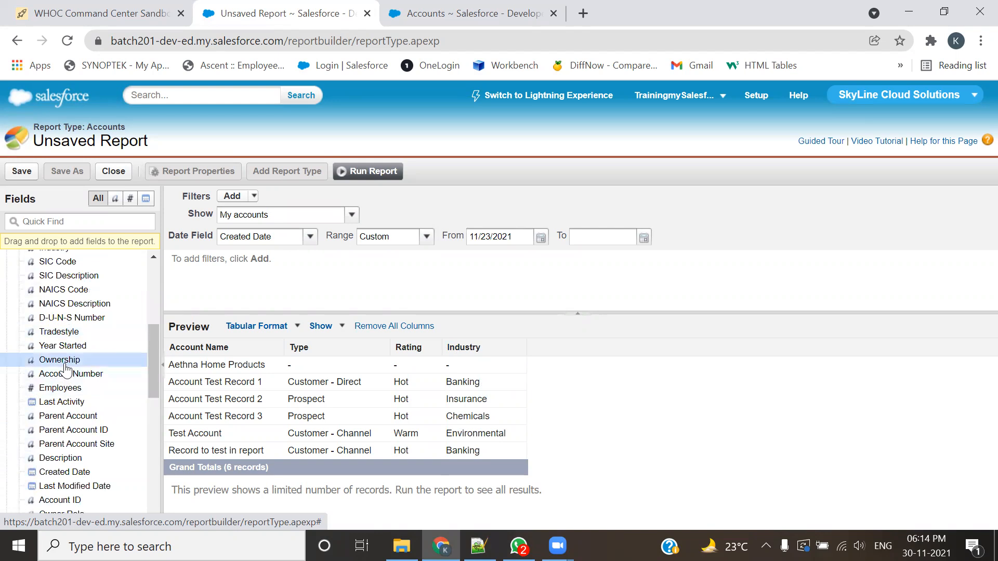
{"action": "left_click", "coordinate": [67, 373]}
Step: Add the Phone and Active fields as the last columns of the report
{"action": "scroll", "coordinate": [78, 376], "scroll_direction": "down", "scroll_amount": 3}
{"action": "scroll", "coordinate": [90, 380], "scroll_direction": "down", "scroll_amount": 10}
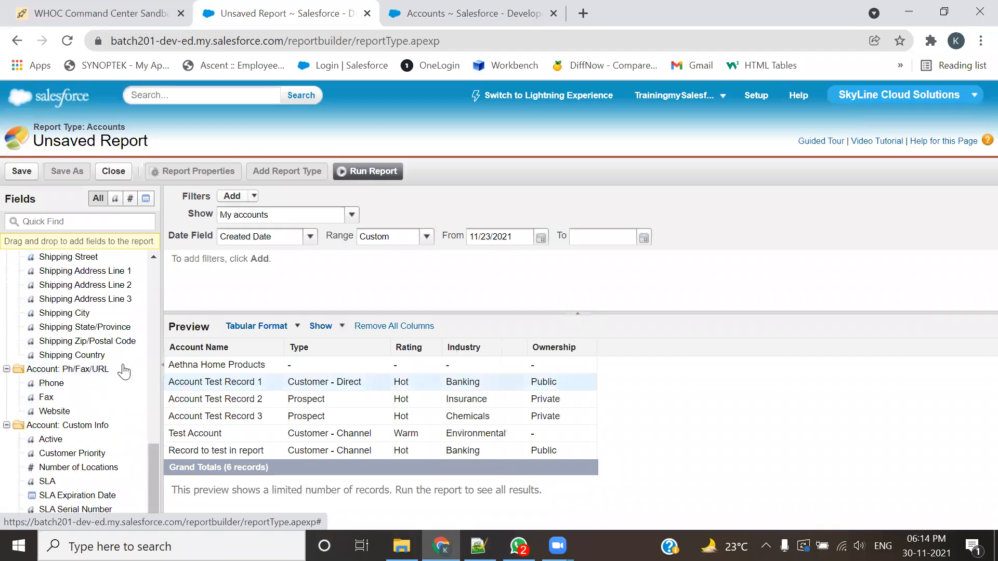
{"action": "double_click", "coordinate": [48, 385]}
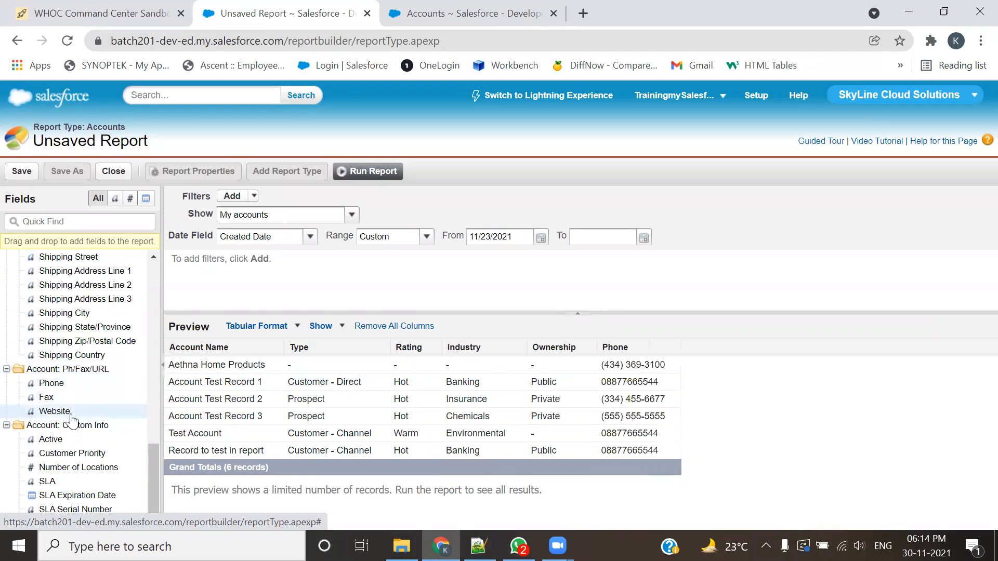
{"action": "double_click", "coordinate": [48, 442]}
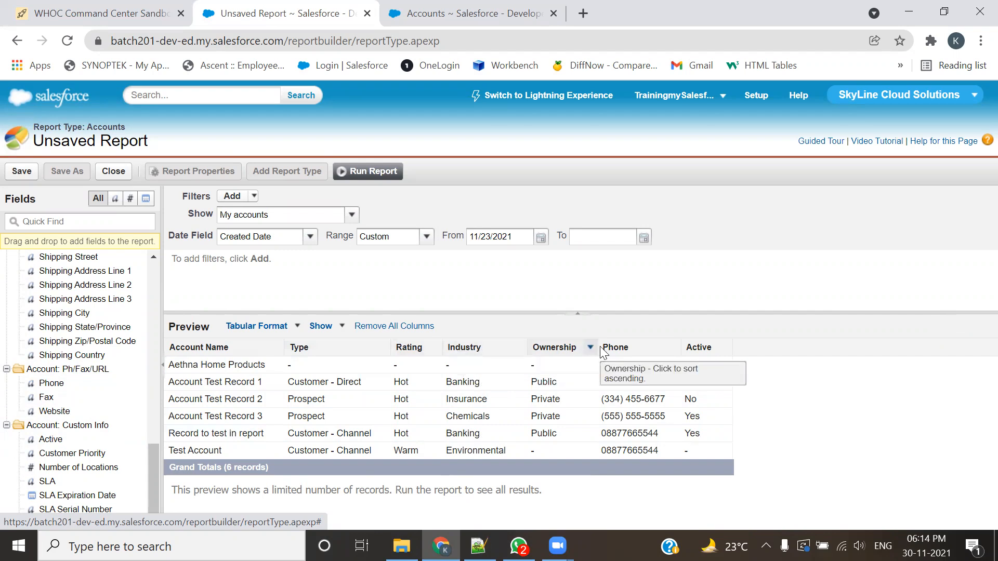
{"action": "scroll", "coordinate": [100, 425], "scroll_direction": "up", "scroll_amount": 3}
{"action": "scroll", "coordinate": [101, 425], "scroll_direction": "down", "scroll_amount": 3}
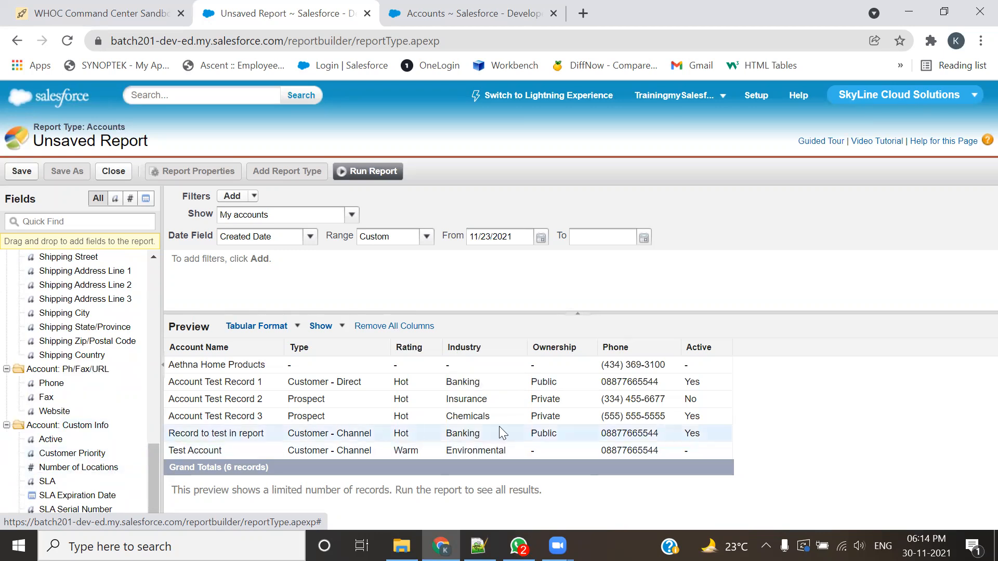
{"action": "double_click", "coordinate": [70, 453]}
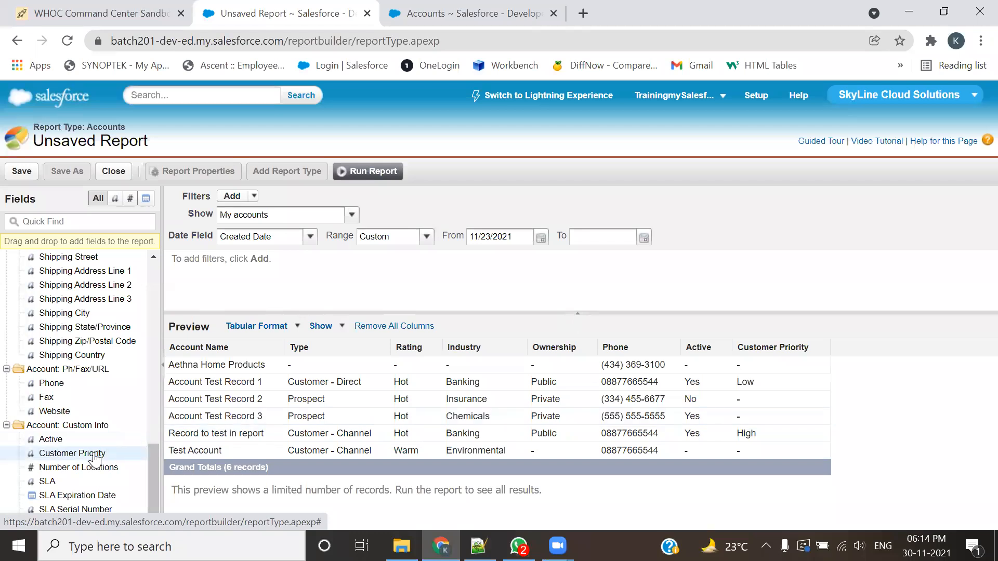
{"action": "left_click_drag", "start_coordinate": [773, 358], "coordinate": [75, 448]}
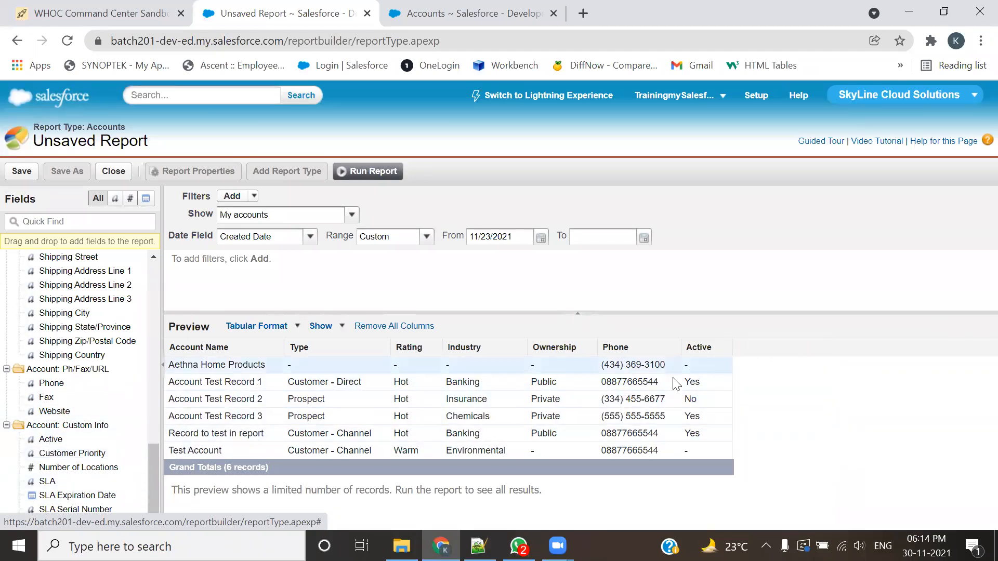
Step: Set the report to show All accounts with the Created Date range All Time, and check the preview's records
{"action": "left_click_drag", "start_coordinate": [149, 466], "coordinate": [143, 253]}
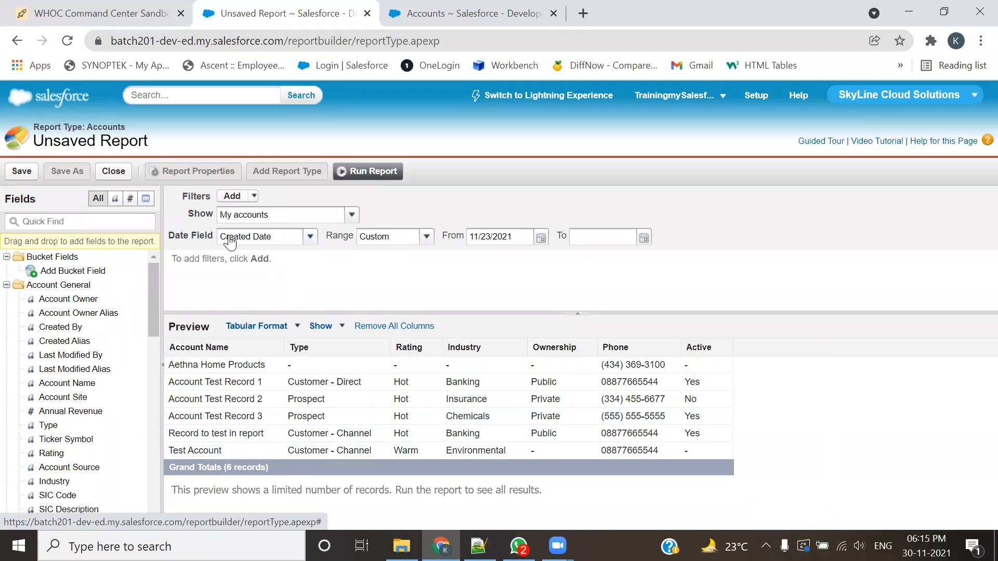
{"action": "left_click", "coordinate": [348, 217]}
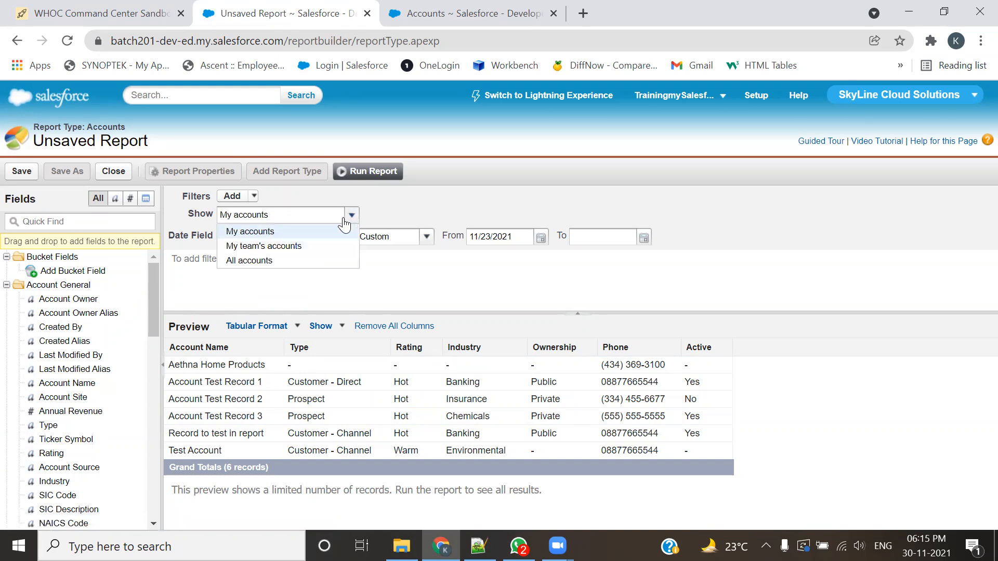
{"action": "left_click", "coordinate": [229, 258]}
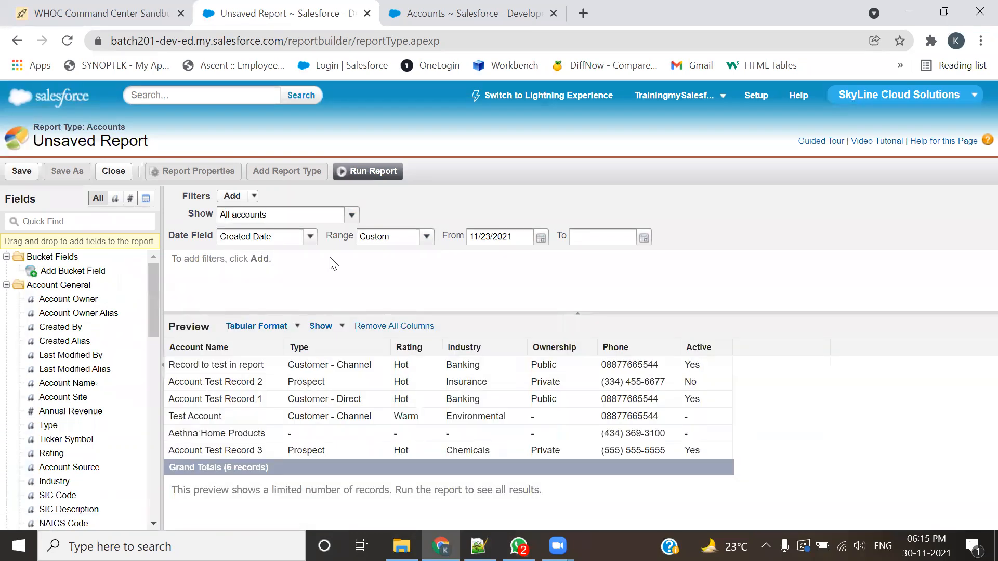
{"action": "left_click", "coordinate": [425, 237]}
{"action": "left_click", "coordinate": [401, 252]}
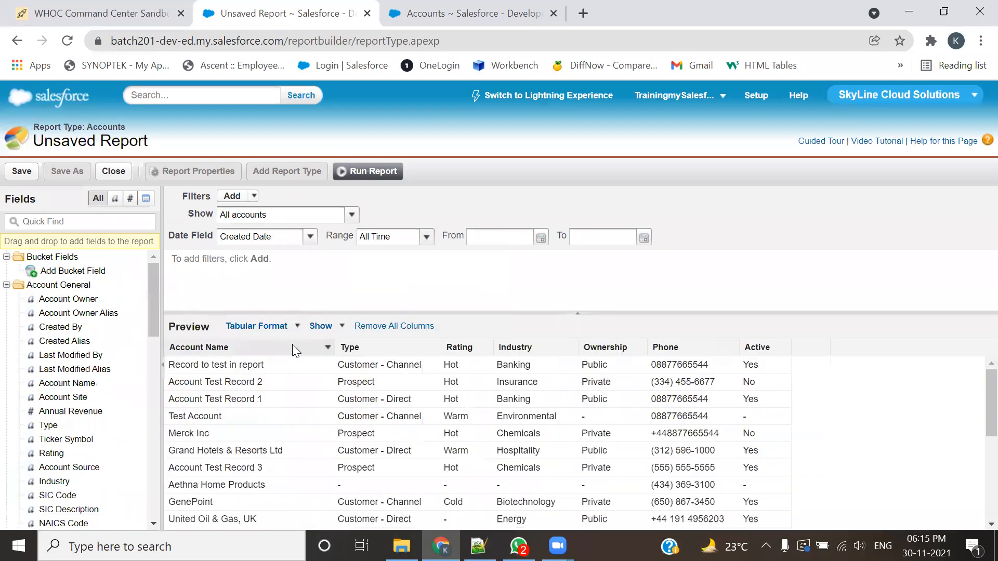
{"action": "scroll", "coordinate": [270, 447], "scroll_direction": "down", "scroll_amount": 5}
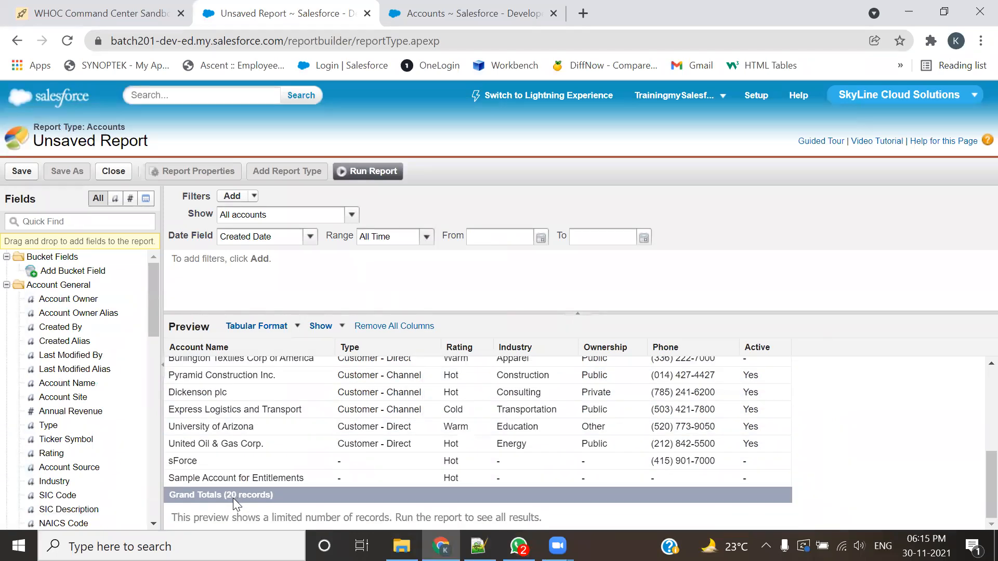
Step: Run the report and examine the Rating values of all listed accounts, including those with no rating
{"action": "left_click", "coordinate": [368, 172]}
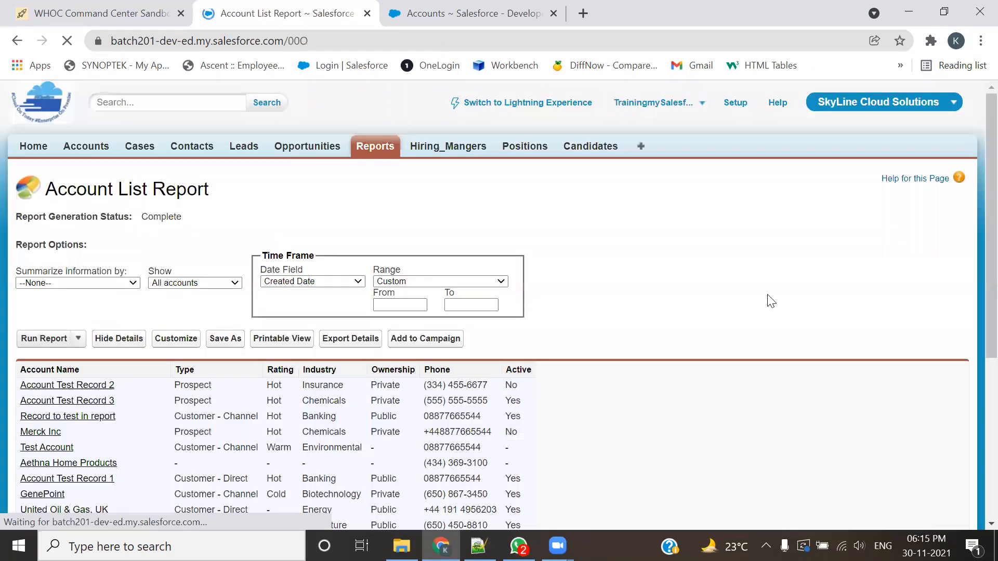
{"action": "scroll", "coordinate": [771, 301], "scroll_direction": "down", "scroll_amount": 5}
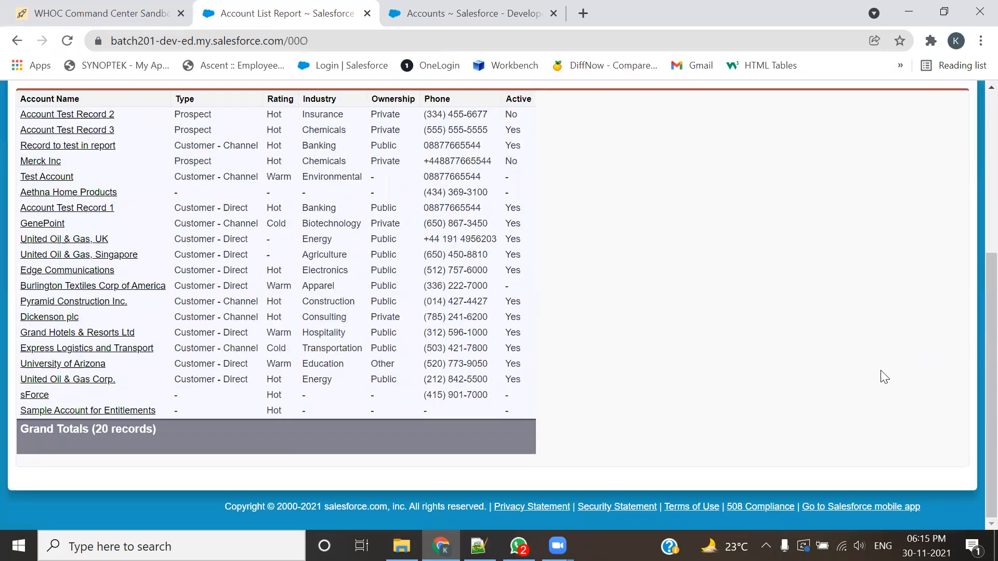
{"action": "scroll", "coordinate": [883, 375], "scroll_direction": "up", "scroll_amount": 1}
{"action": "scroll", "coordinate": [883, 375], "scroll_direction": "down", "scroll_amount": 1}
{"action": "scroll", "coordinate": [520, 401], "scroll_direction": "up", "scroll_amount": 5}
{"action": "scroll", "coordinate": [519, 401], "scroll_direction": "down", "scroll_amount": 5}
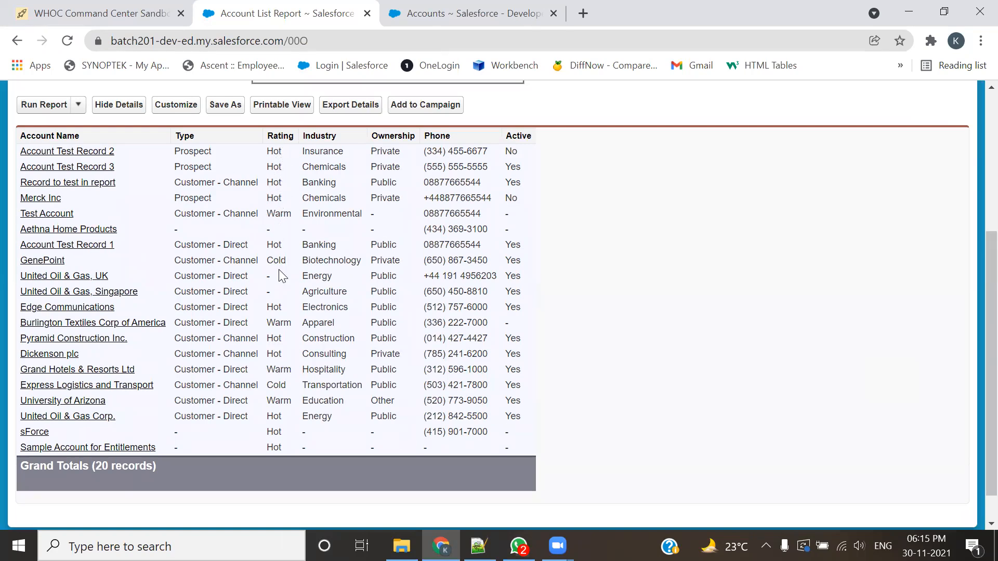
{"action": "double_click", "coordinate": [270, 229]}
{"action": "scroll", "coordinate": [290, 252], "scroll_direction": "up", "scroll_amount": 3}
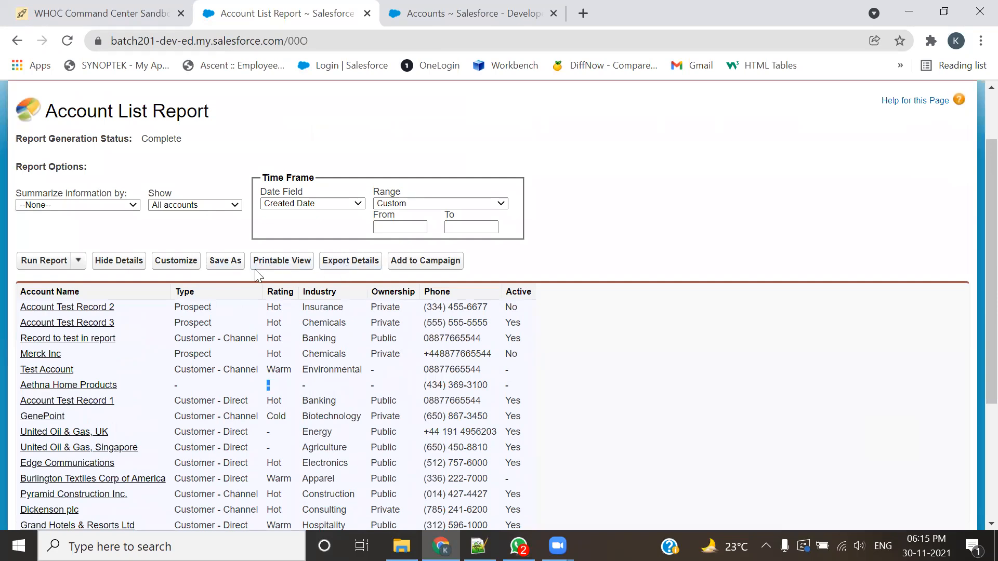
Step: Reopen the unsaved Account report for customization in the report builder
{"action": "left_click", "coordinate": [187, 264]}
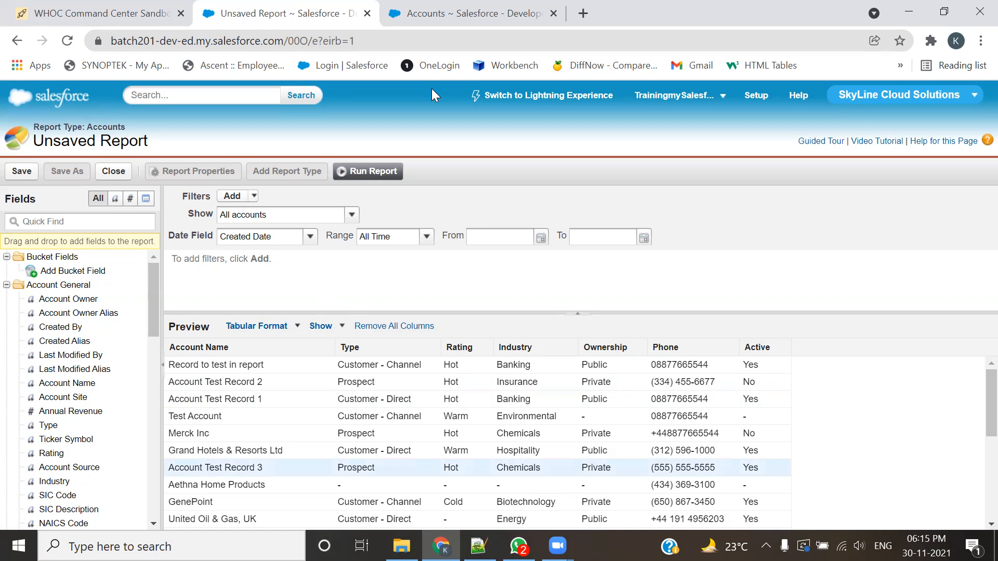
{"action": "left_click_drag", "start_coordinate": [173, 186], "coordinate": [269, 202]}
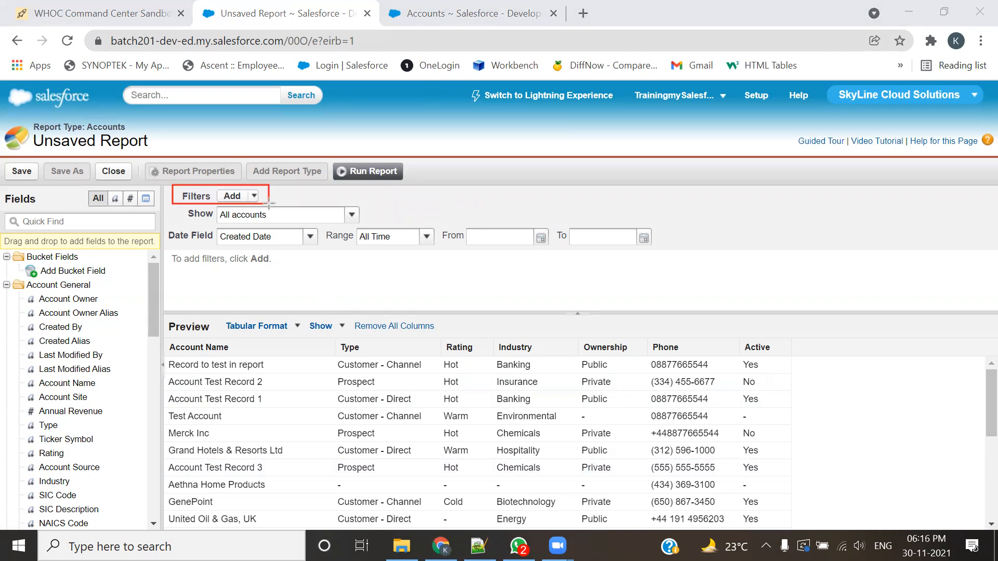
{"action": "left_click", "coordinate": [733, 127]}
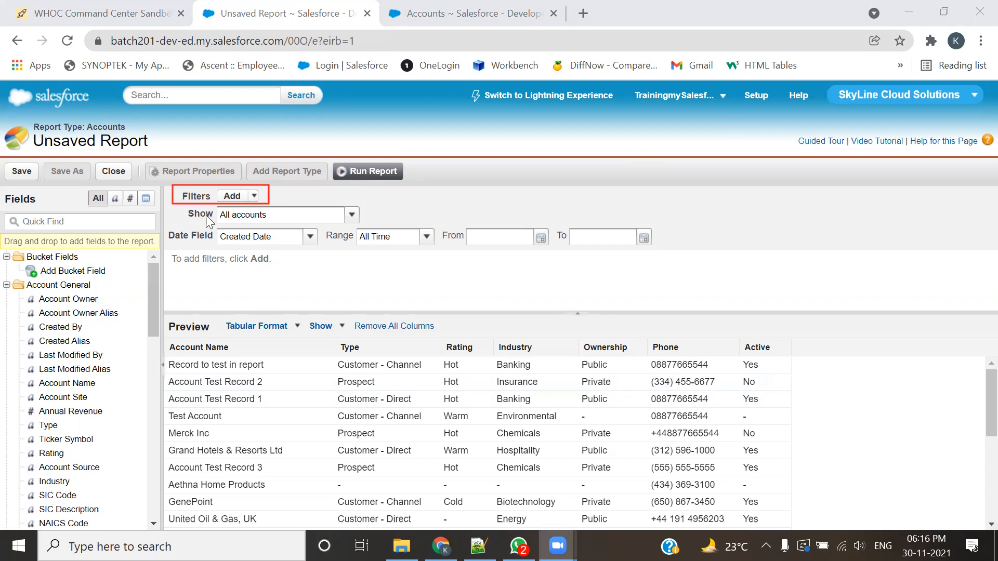
Step: Capture the report's list of filter types as a screenshot and send it to the Salesforce Batch-201 group in WhatsApp
{"action": "left_click", "coordinate": [252, 197]}
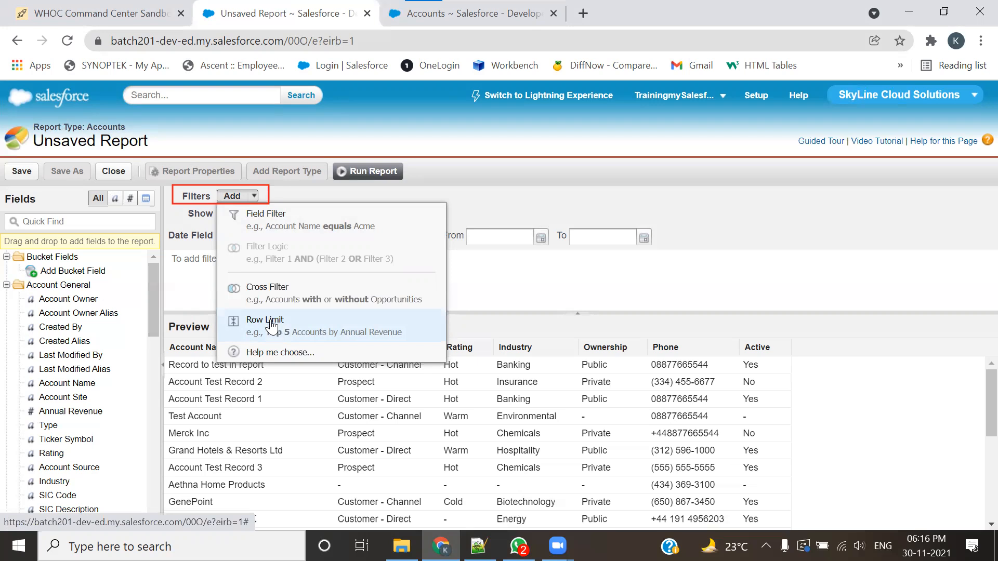
{"action": "key", "text": "super+shift+s"}
{"action": "left_click_drag", "start_coordinate": [244, 286], "coordinate": [451, 370]}
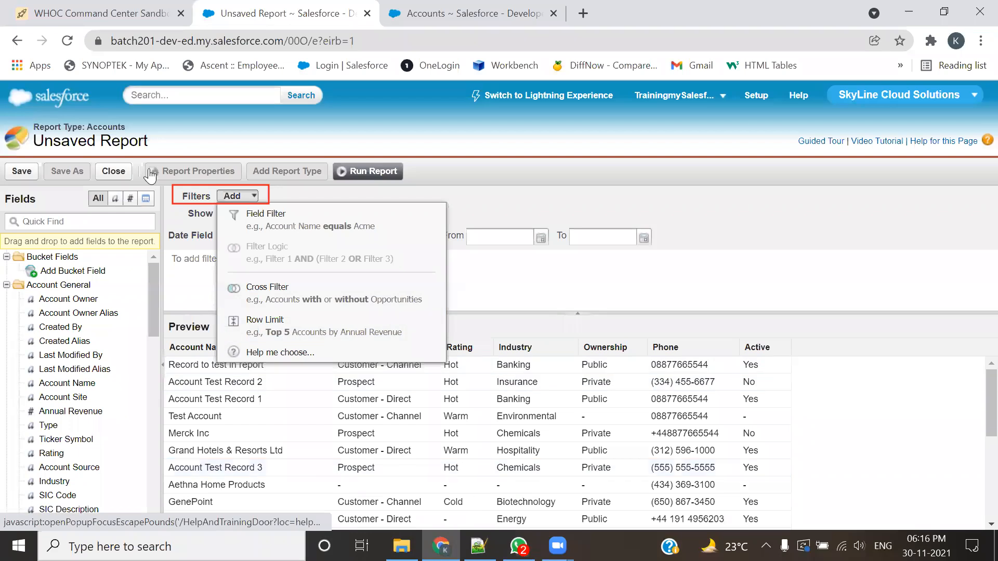
{"action": "left_click", "coordinate": [519, 546]}
{"action": "key", "text": "ctrl+v"}
{"action": "key", "text": "Return"}
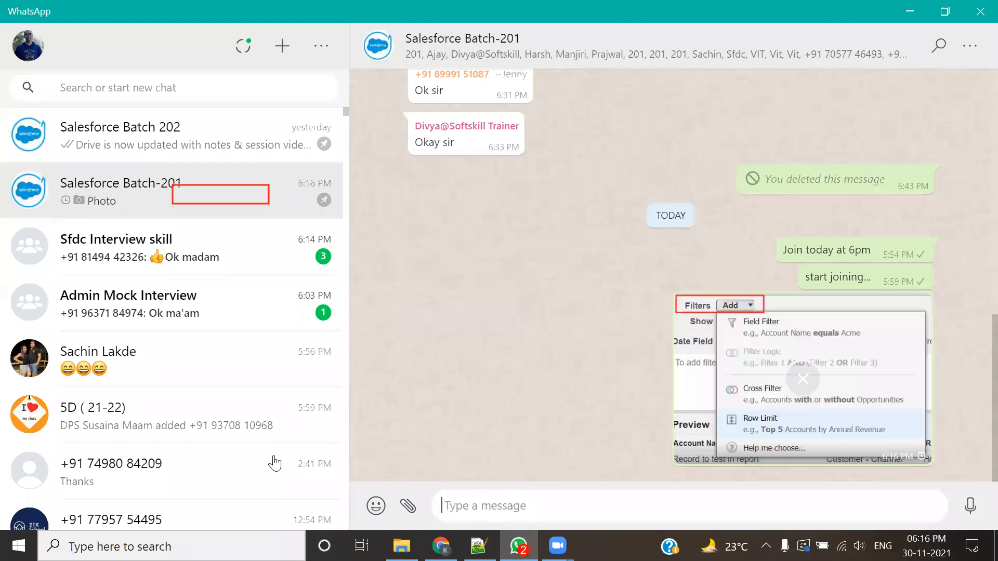
{"action": "key", "text": "alt+Tab"}
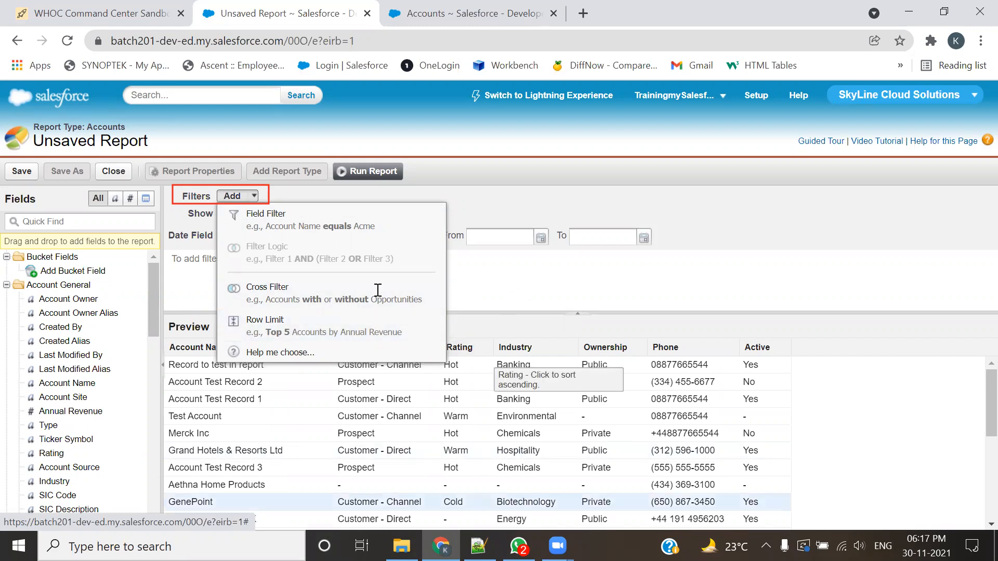
Step: Review the UseCase 2 requirement in the 201-Admin.txt notes in Notepad++, highlighting "Hot Rating", and return to the report builder
{"action": "key", "text": "alt+Tab"}
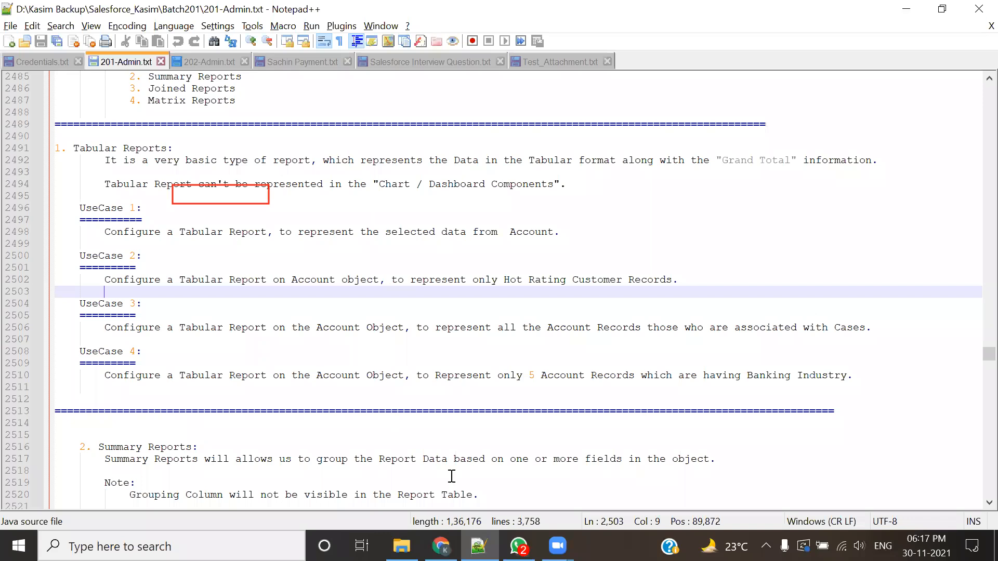
{"action": "left_click", "coordinate": [640, 120]}
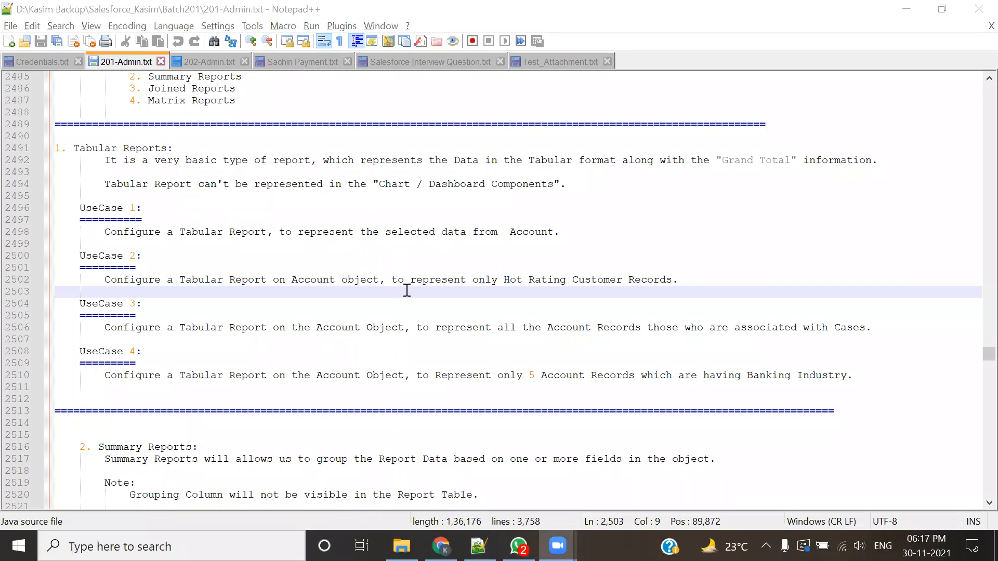
{"action": "left_click_drag", "start_coordinate": [503, 280], "coordinate": [567, 280]}
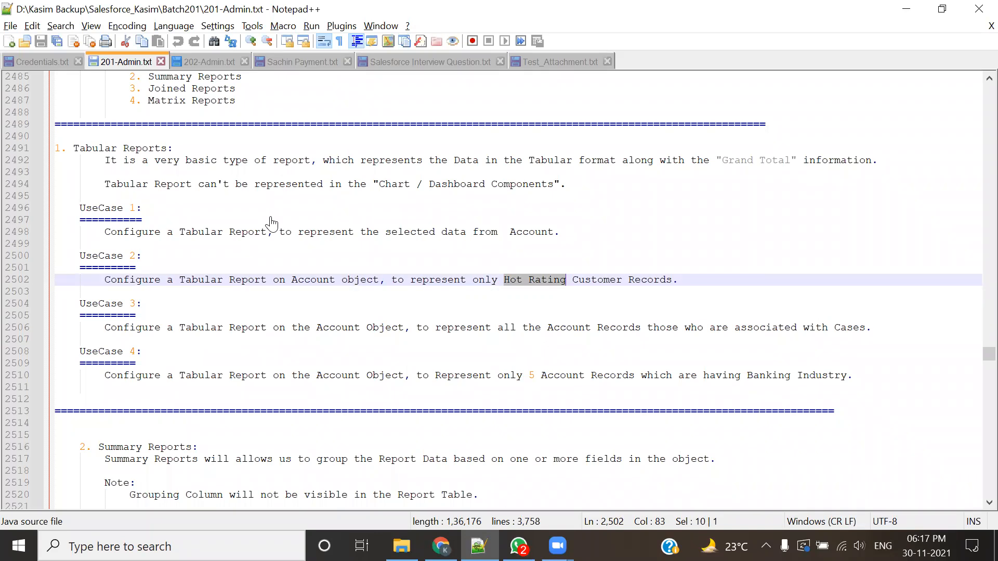
{"action": "key", "text": "alt+Tab"}
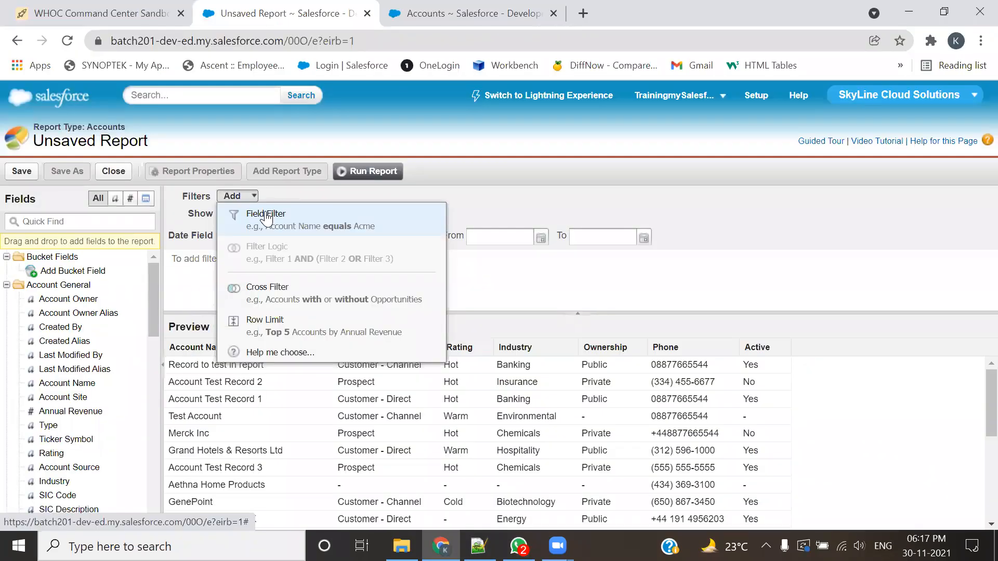
{"action": "left_click", "coordinate": [267, 218]}
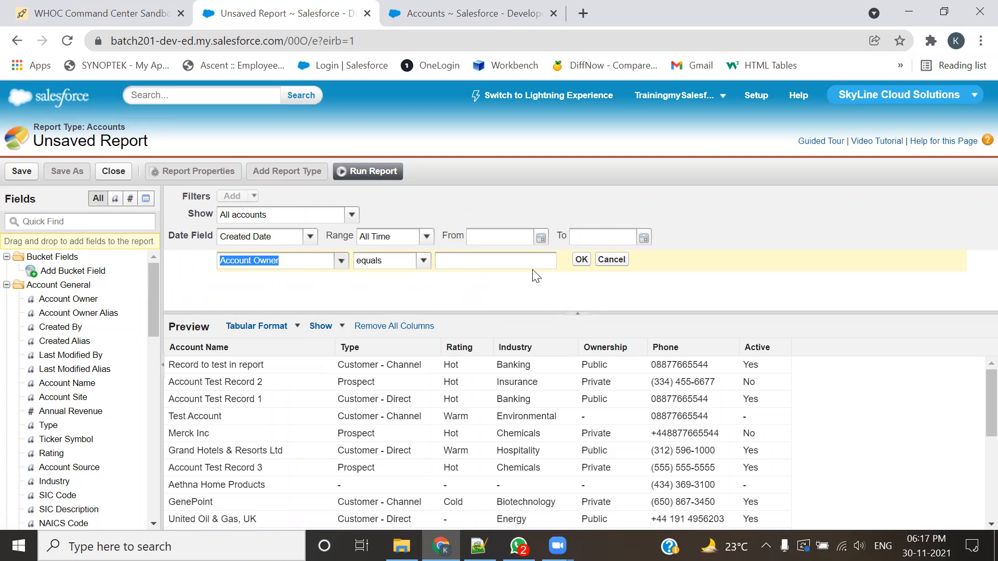
{"action": "left_click", "coordinate": [611, 260]}
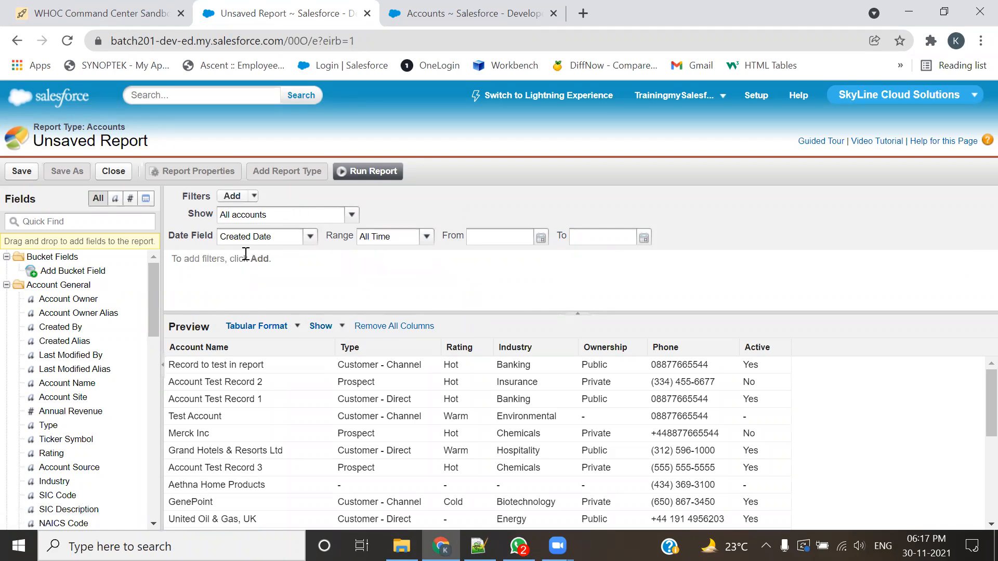
{"action": "left_click", "coordinate": [254, 197]}
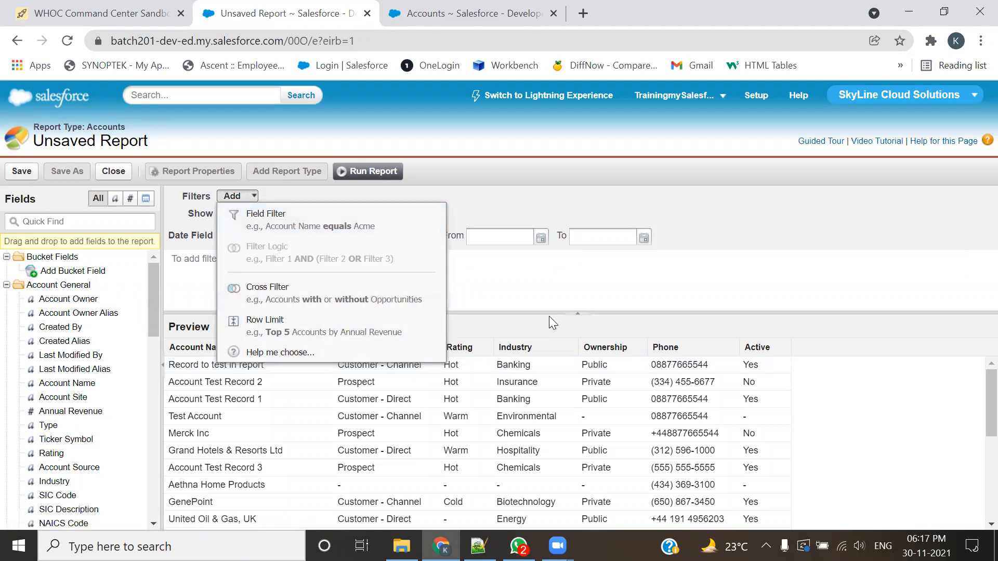
{"action": "left_click", "coordinate": [504, 296]}
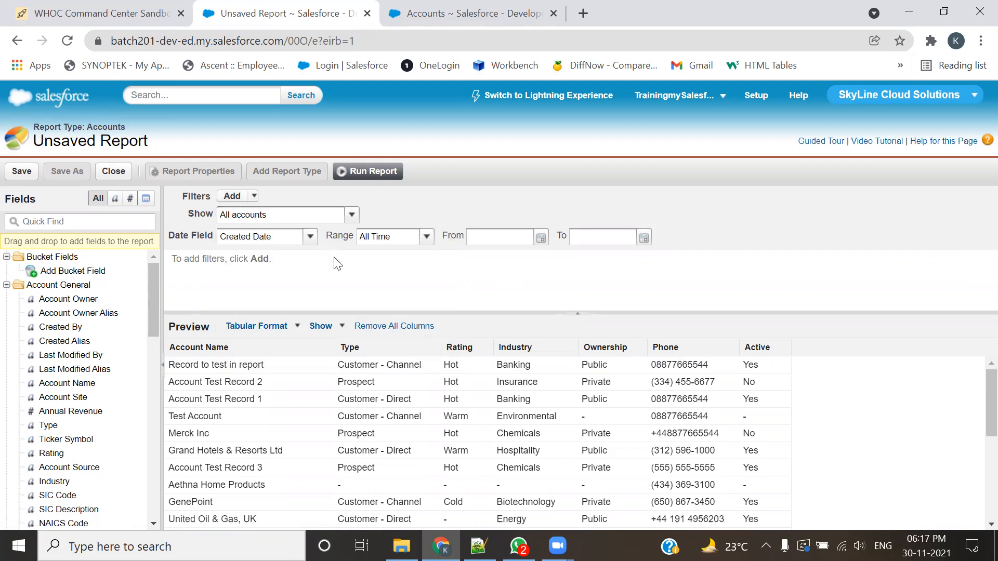
{"action": "left_click", "coordinate": [254, 196]}
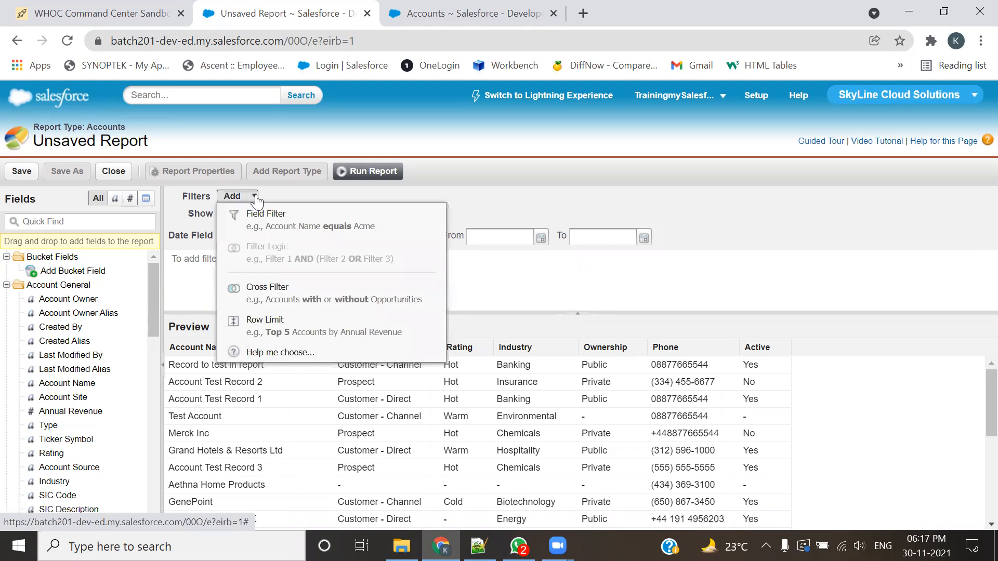
{"action": "left_click", "coordinate": [262, 215]}
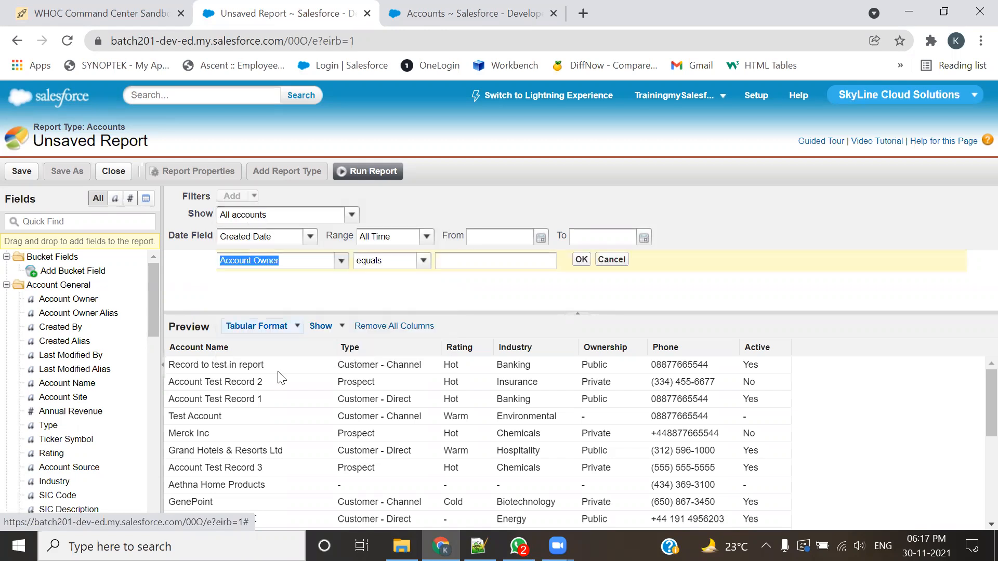
{"action": "left_click", "coordinate": [370, 303]}
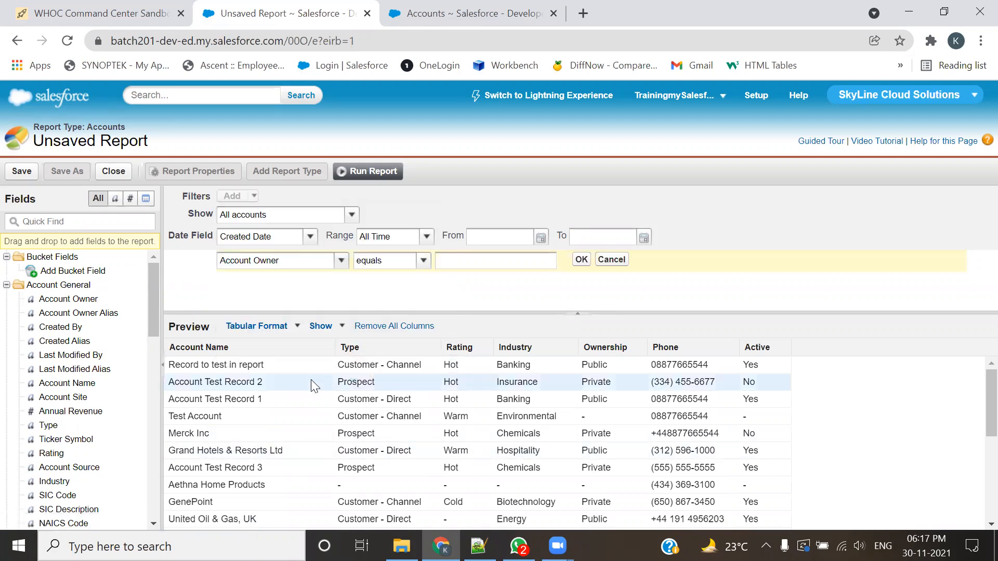
{"action": "left_click", "coordinate": [603, 262]}
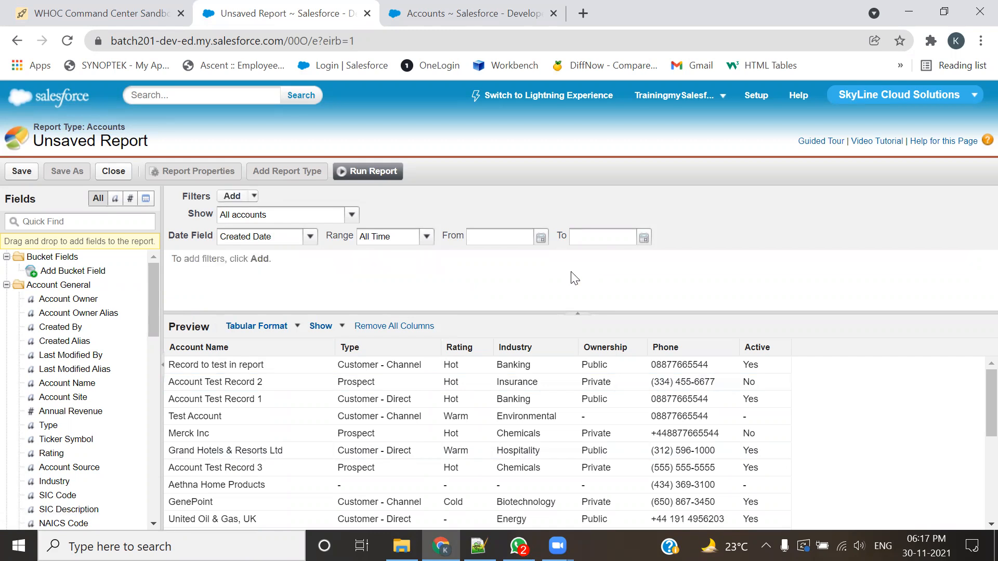
{"action": "left_click", "coordinate": [231, 199]}
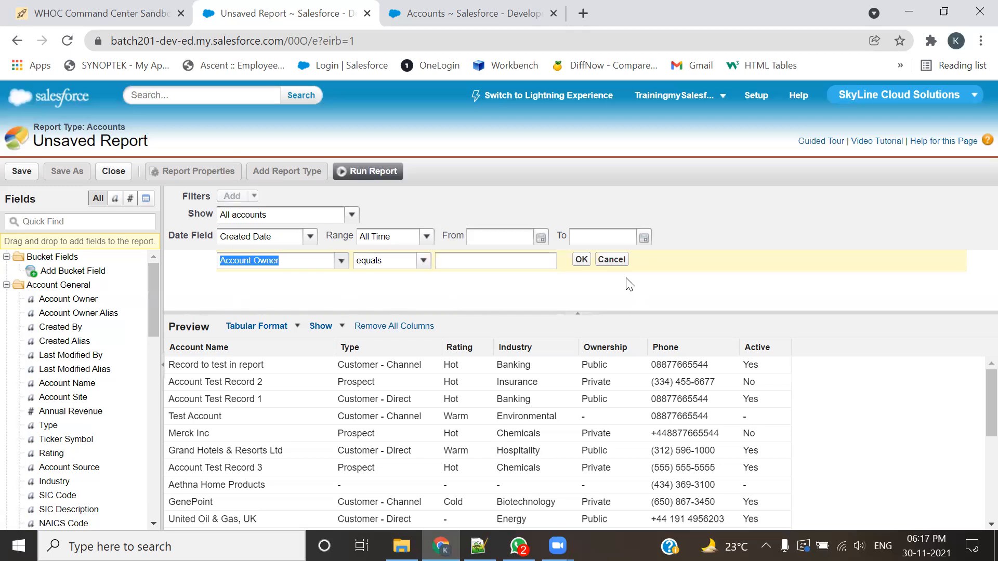
{"action": "left_click", "coordinate": [613, 261]}
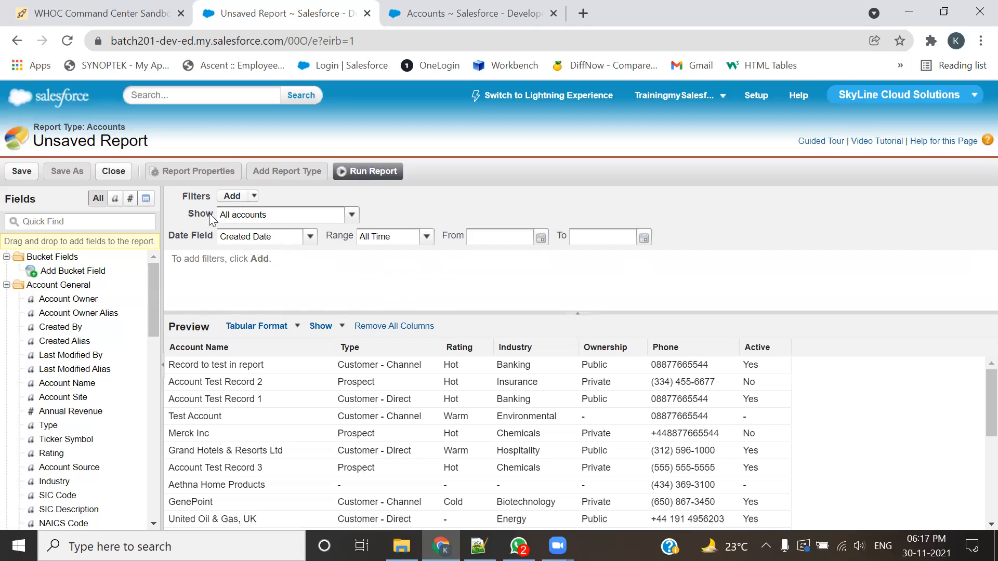
{"action": "left_click", "coordinate": [231, 196]}
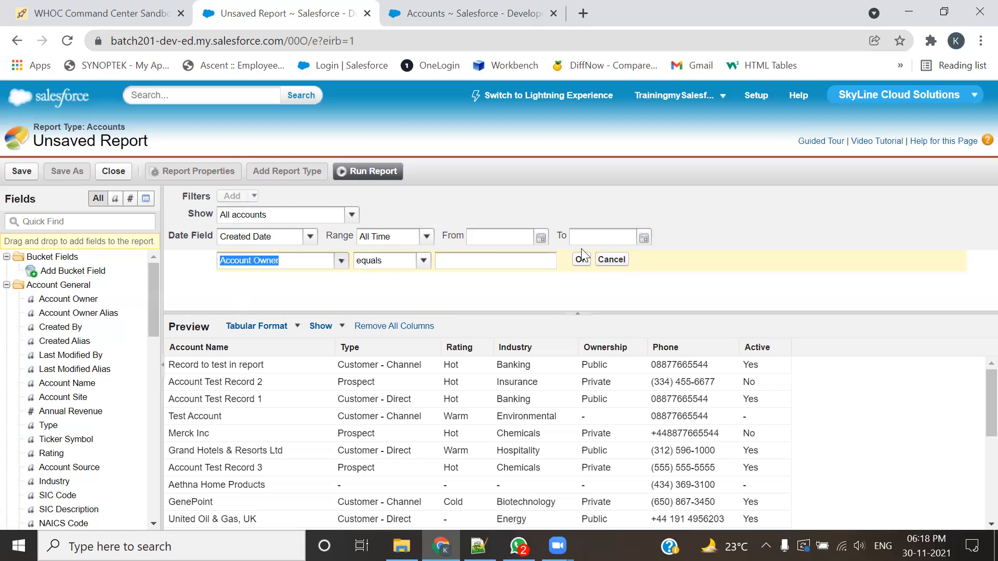
{"action": "left_click", "coordinate": [608, 259]}
{"action": "left_click", "coordinate": [254, 196]}
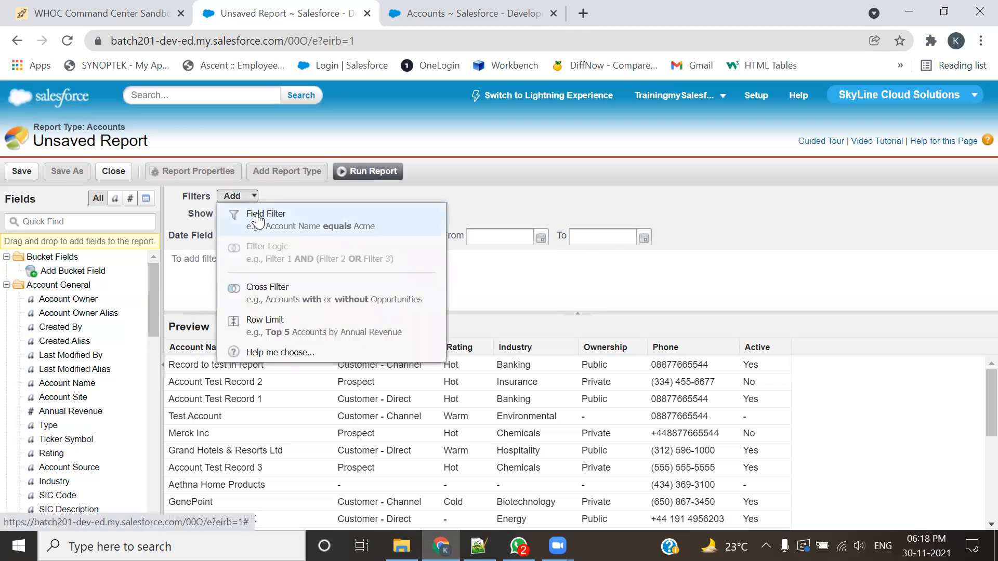
{"action": "left_click", "coordinate": [258, 222]}
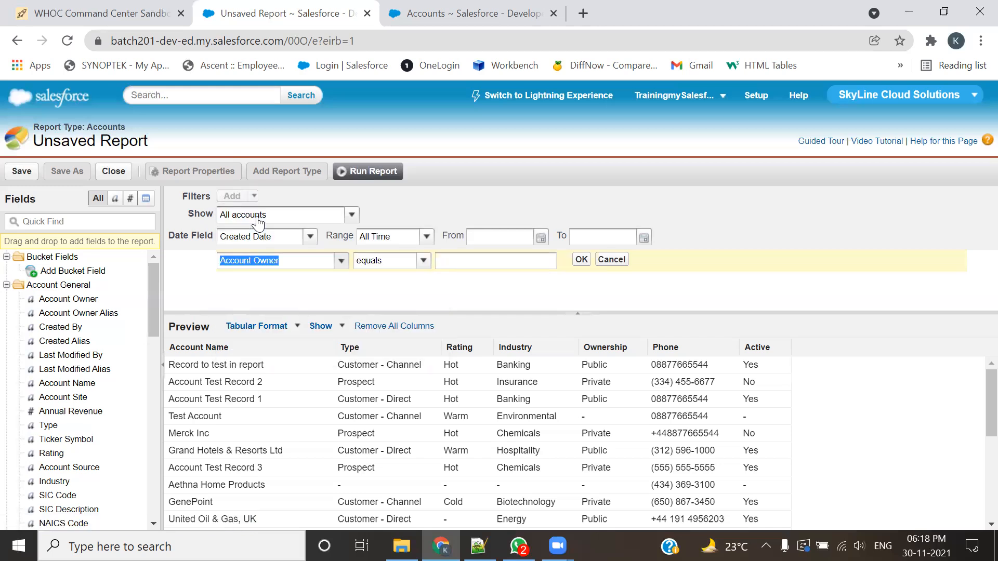
{"action": "left_click", "coordinate": [607, 261]}
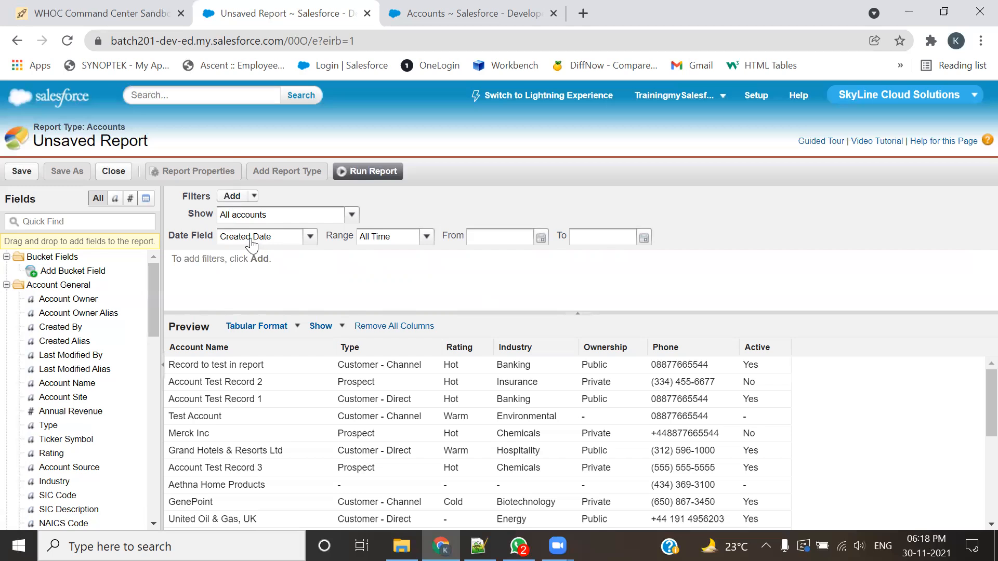
{"action": "left_click", "coordinate": [244, 198]}
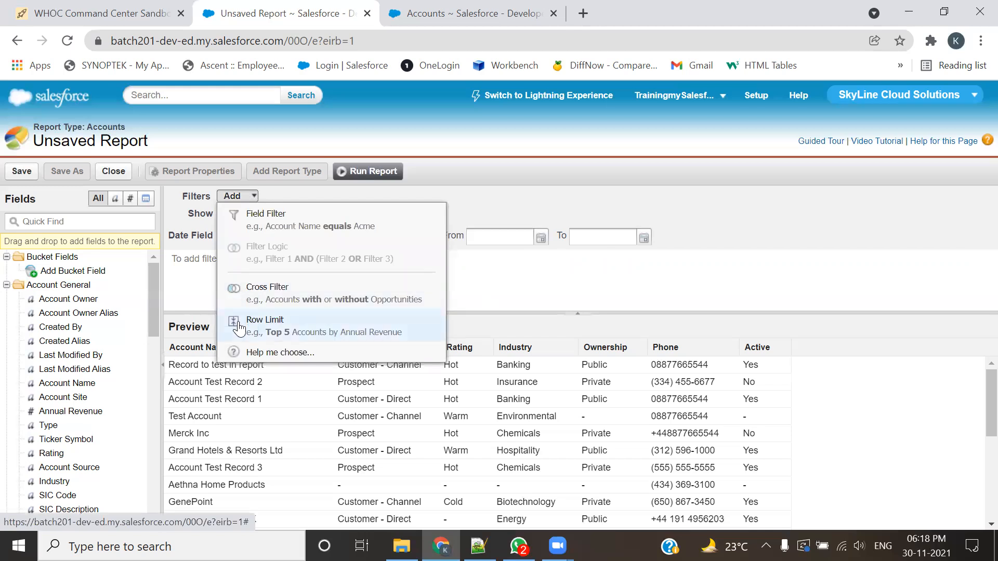
{"action": "left_click", "coordinate": [256, 198]}
{"action": "left_click", "coordinate": [253, 197]}
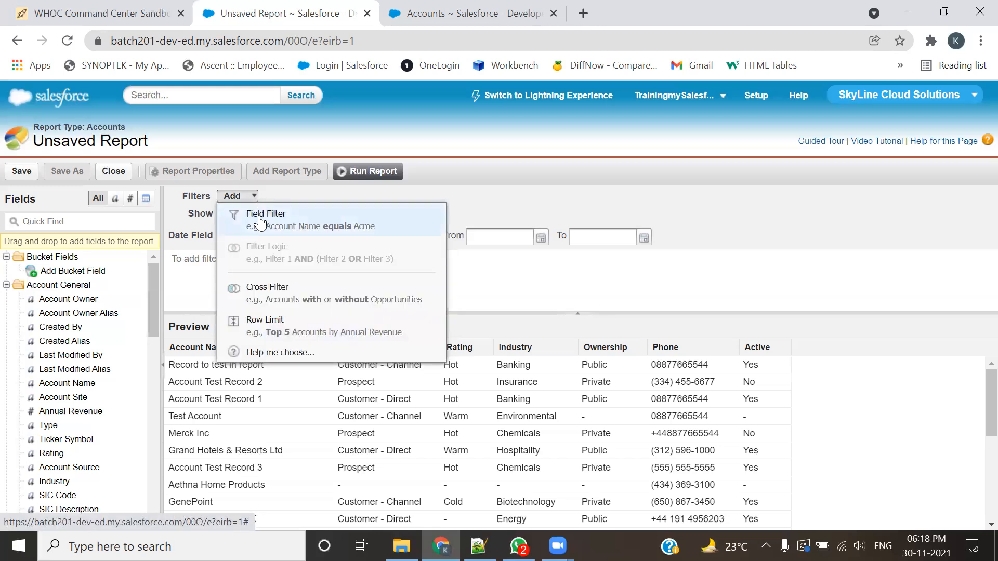
{"action": "left_click", "coordinate": [274, 305]}
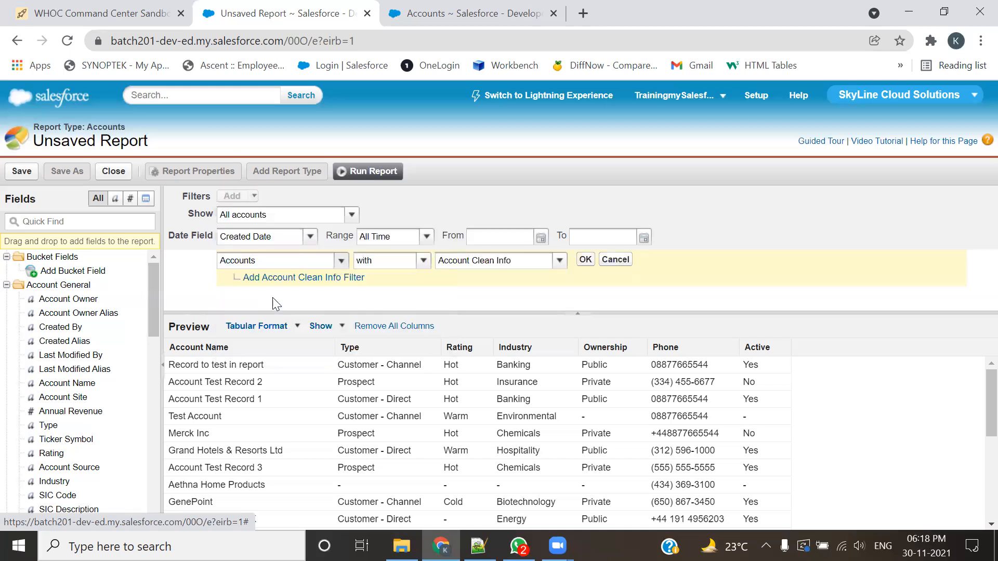
{"action": "left_click", "coordinate": [618, 260]}
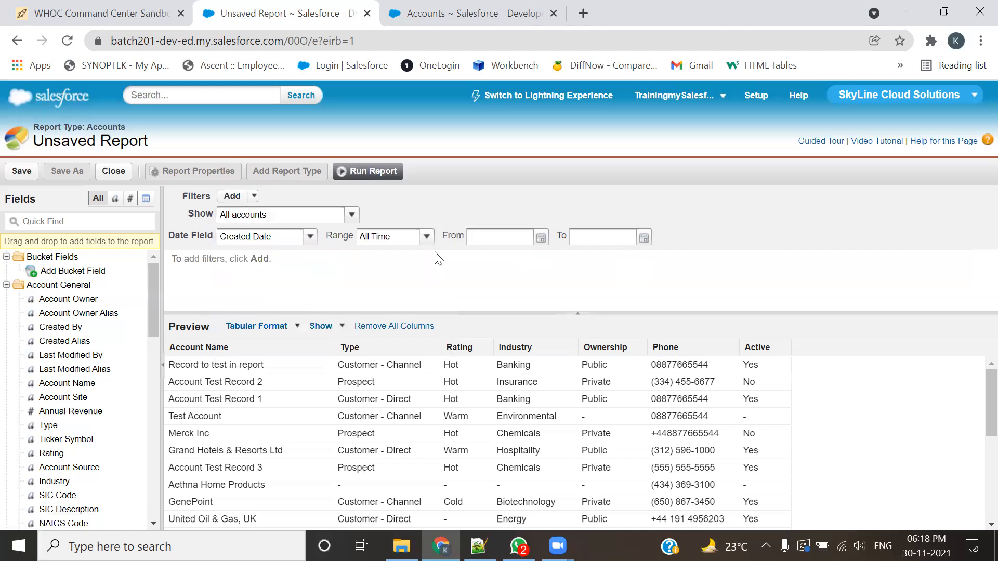
{"action": "left_click", "coordinate": [233, 196]}
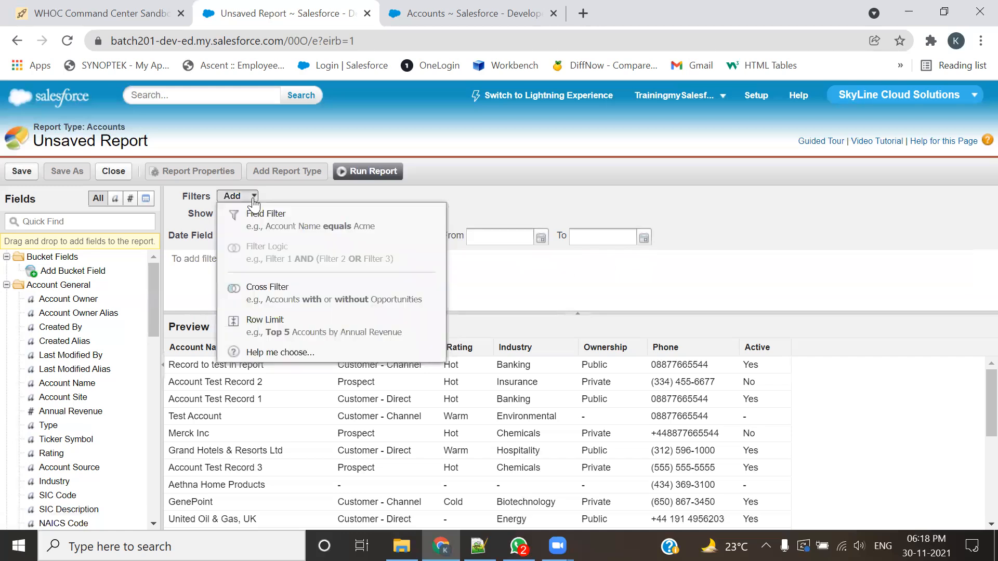
{"action": "left_click", "coordinate": [254, 325]}
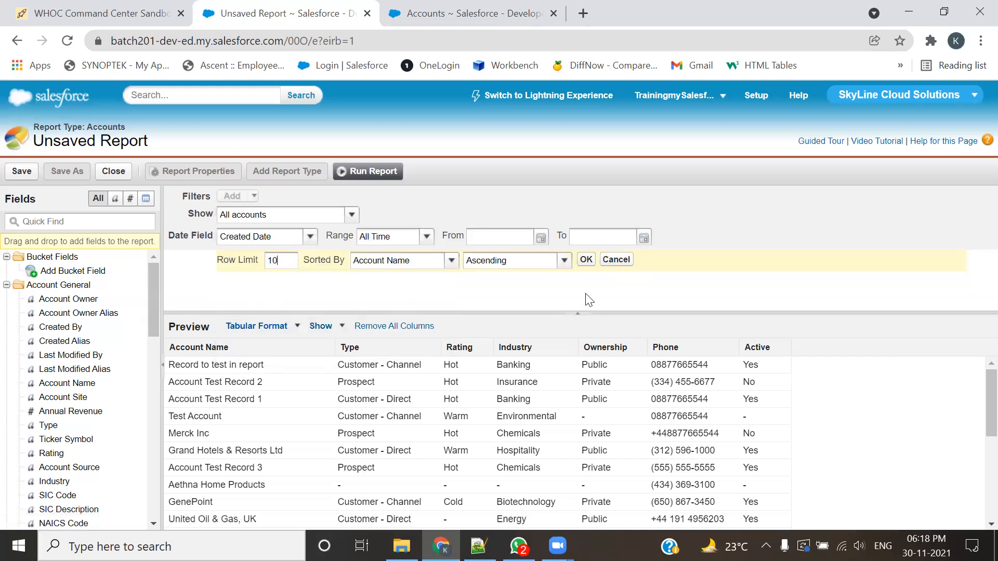
{"action": "left_click", "coordinate": [622, 262]}
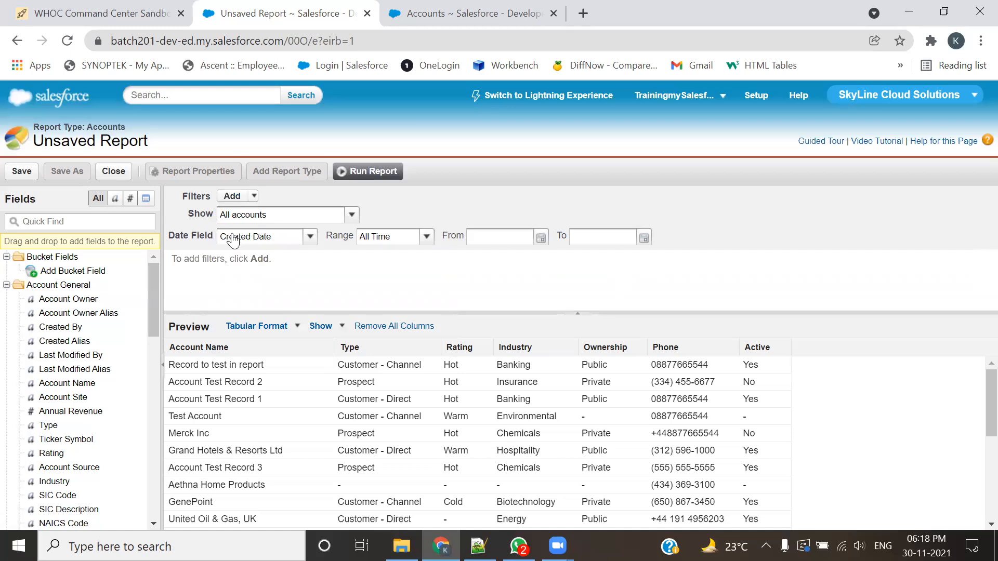
Step: Define a new report filter on the Rating field with the equals operator, picking Hot from the value lookup
{"action": "left_click", "coordinate": [231, 196]}
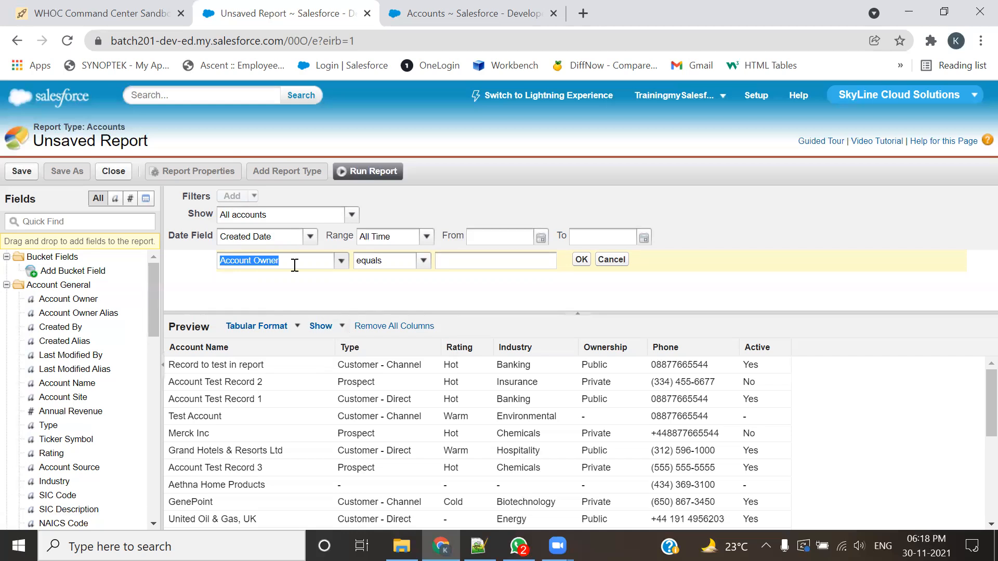
{"action": "key", "text": "BackSpace"}
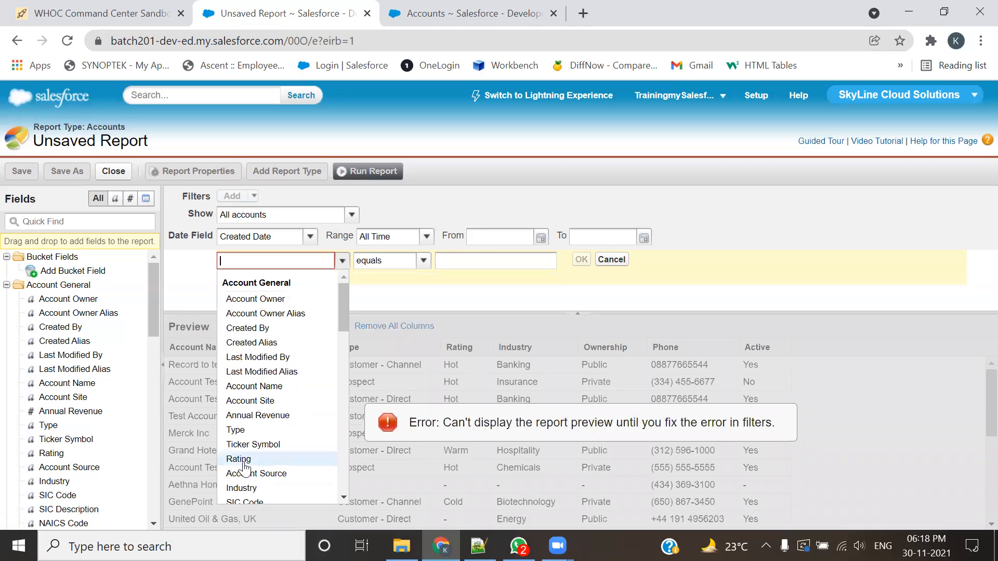
{"action": "left_click", "coordinate": [243, 462]}
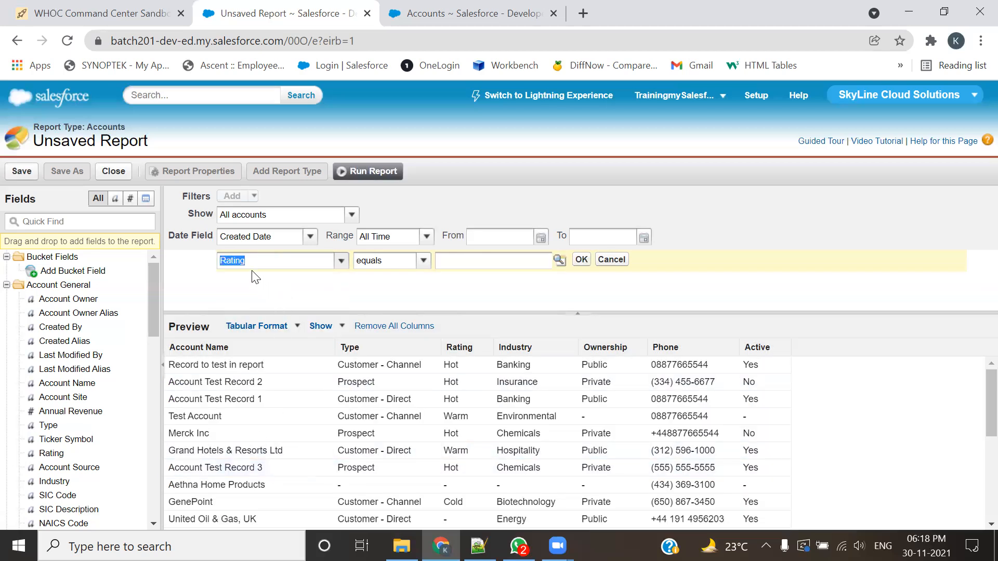
{"action": "left_click", "coordinate": [424, 260]}
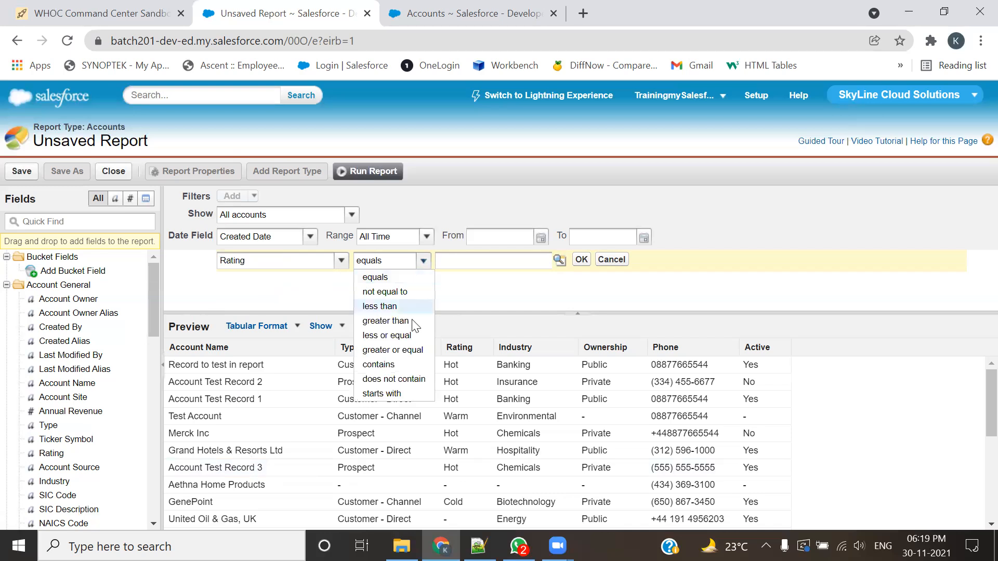
{"action": "left_click", "coordinate": [389, 278]}
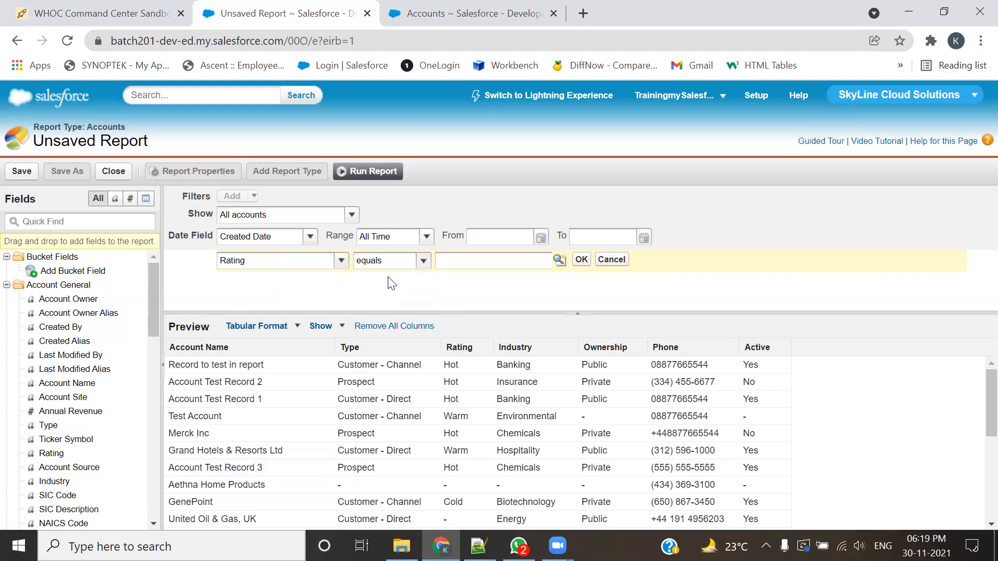
{"action": "left_click", "coordinate": [560, 260]}
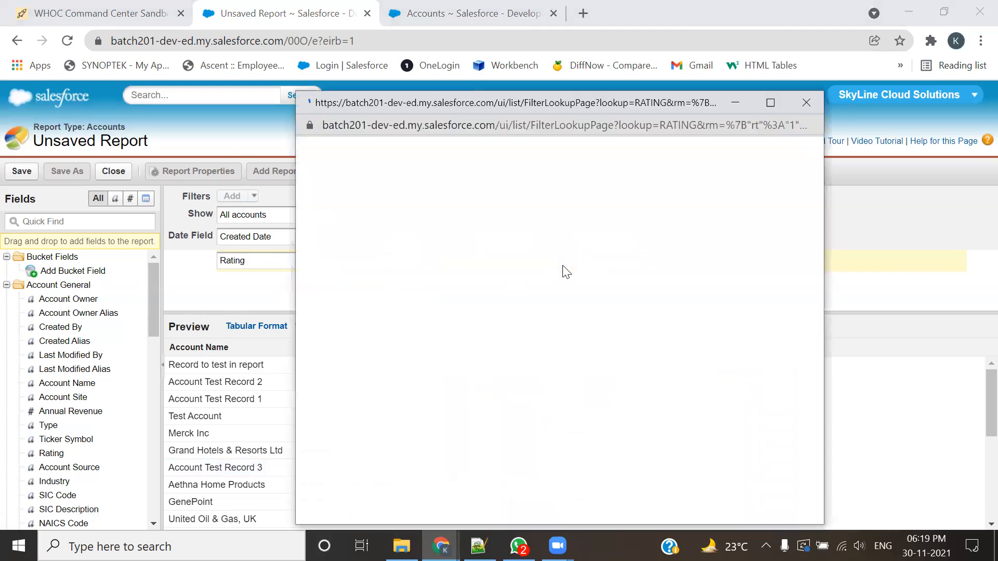
{"action": "left_click", "coordinate": [316, 243]}
{"action": "left_click", "coordinate": [540, 306]}
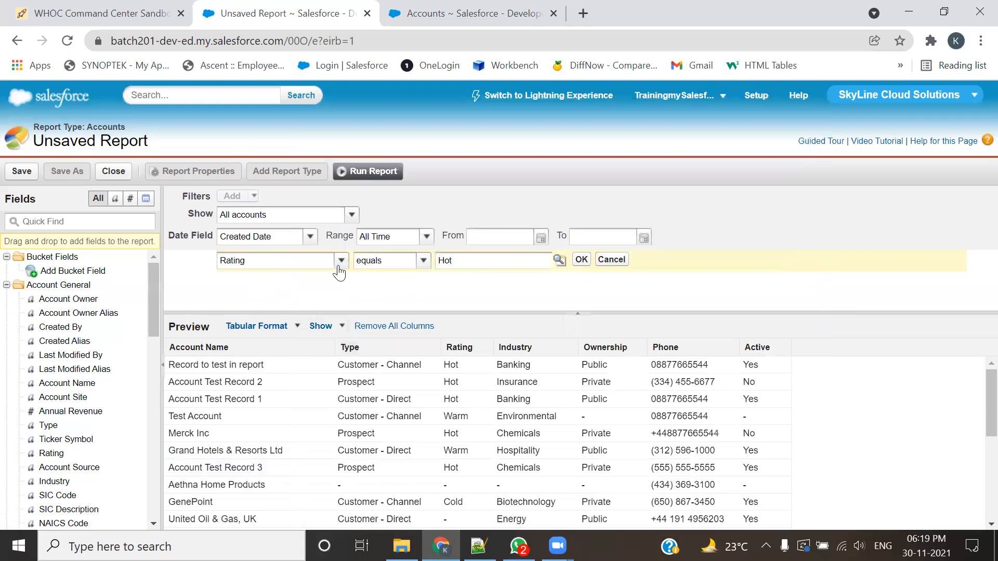
Step: Look over the Rating values in the report preview, apply the Hot rating filter, and check the filtered preview
{"action": "scroll", "coordinate": [459, 435], "scroll_direction": "down", "scroll_amount": 3}
{"action": "scroll", "coordinate": [459, 434], "scroll_direction": "down", "scroll_amount": 2}
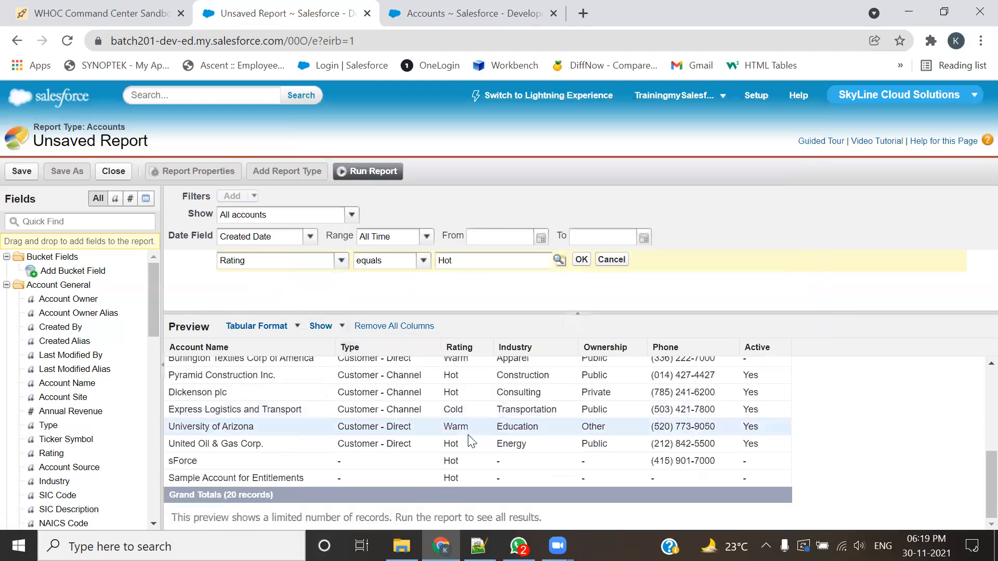
{"action": "scroll", "coordinate": [494, 385], "scroll_direction": "up", "scroll_amount": 5}
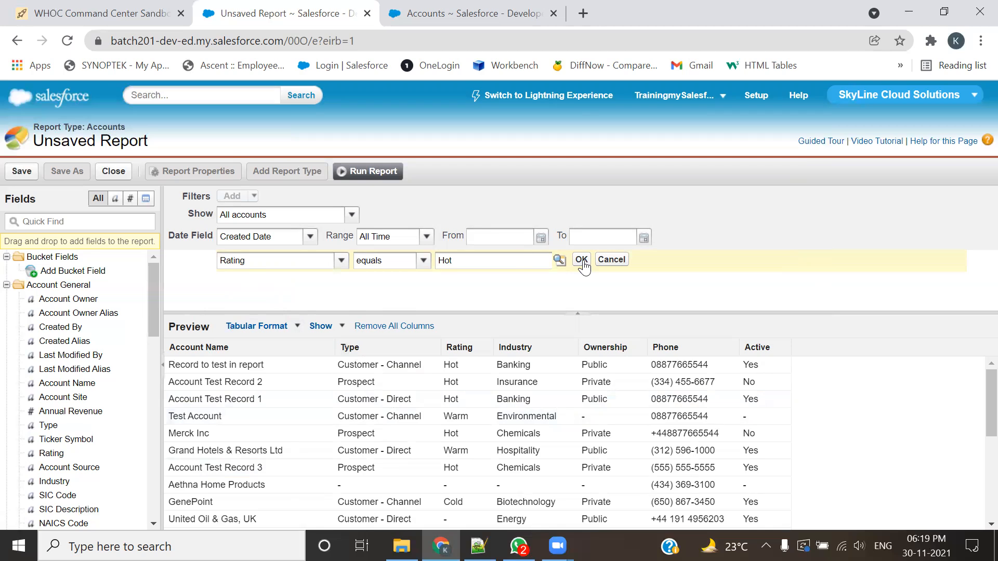
{"action": "scroll", "coordinate": [403, 493], "scroll_direction": "down", "scroll_amount": 3}
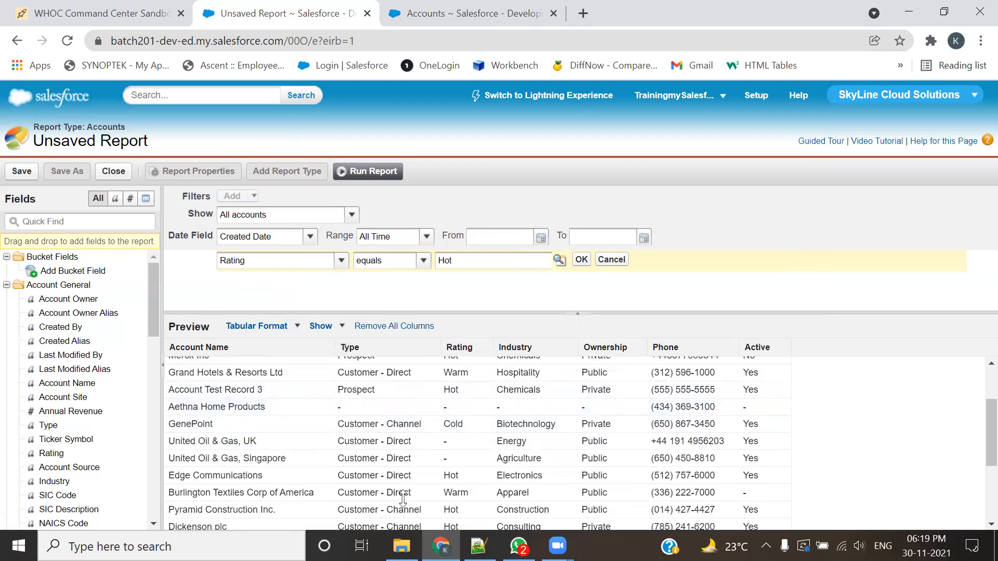
{"action": "scroll", "coordinate": [690, 395], "scroll_direction": "down", "scroll_amount": 3}
{"action": "scroll", "coordinate": [689, 402], "scroll_direction": "up", "scroll_amount": 4}
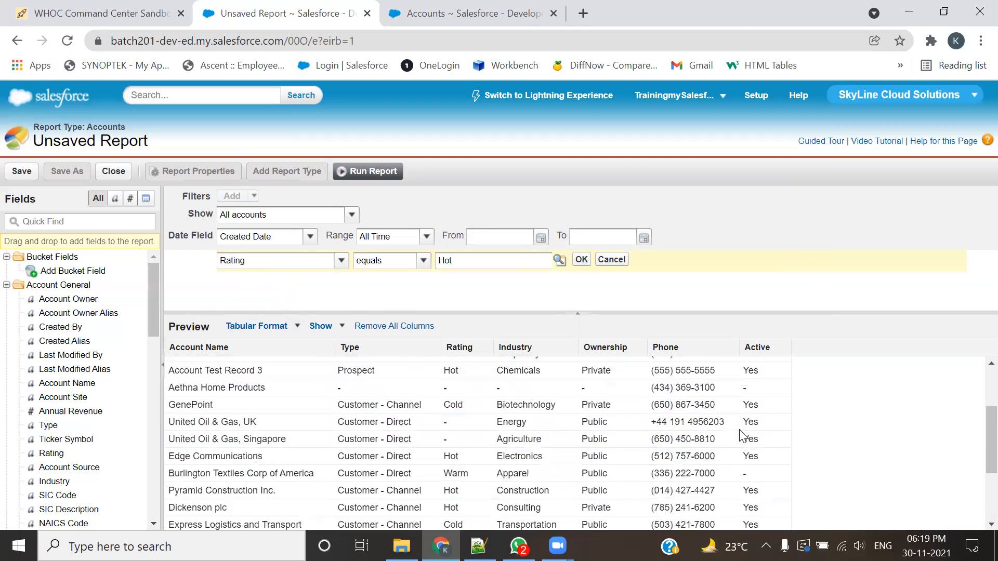
{"action": "scroll", "coordinate": [690, 403], "scroll_direction": "up", "scroll_amount": 2}
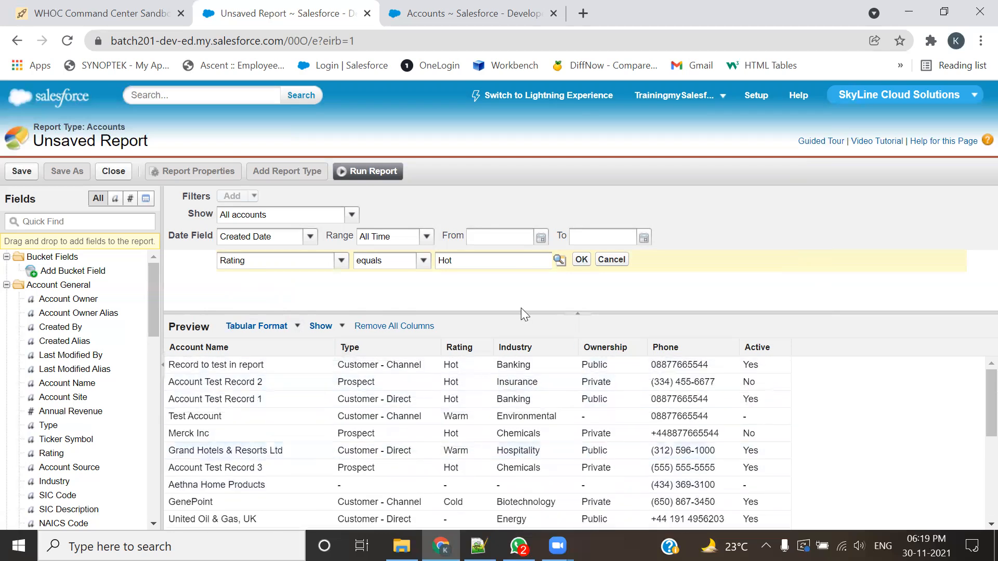
{"action": "left_click", "coordinate": [582, 261]}
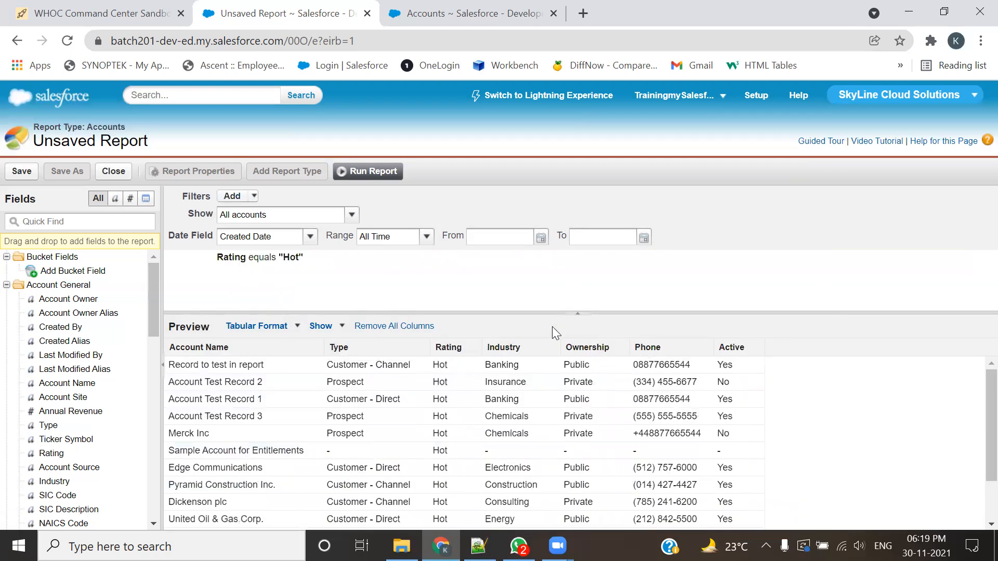
{"action": "scroll", "coordinate": [474, 415], "scroll_direction": "down", "scroll_amount": 2}
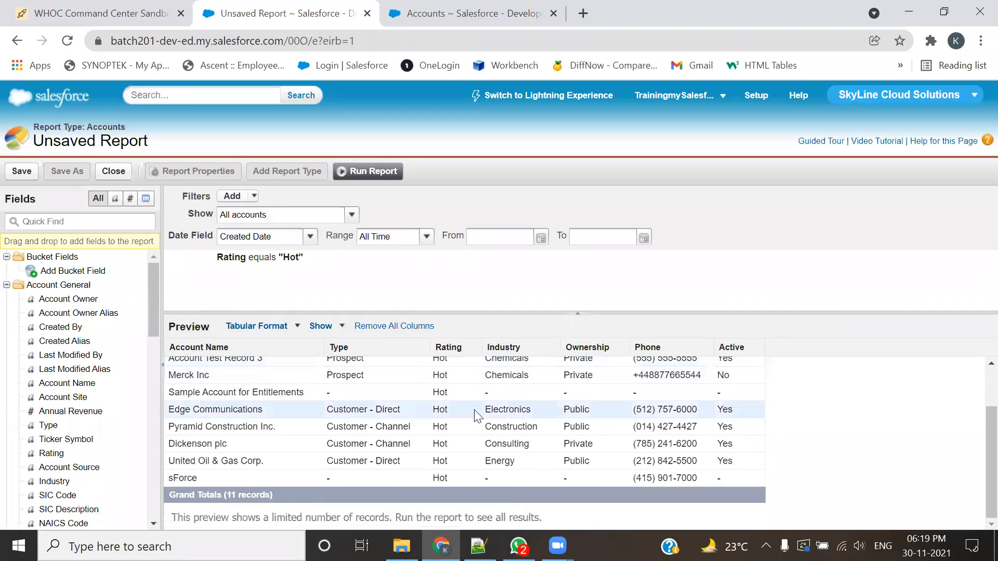
Step: Run the filtered report and compare its records with the Hot Rating Customers list view of accounts
{"action": "left_click", "coordinate": [366, 172]}
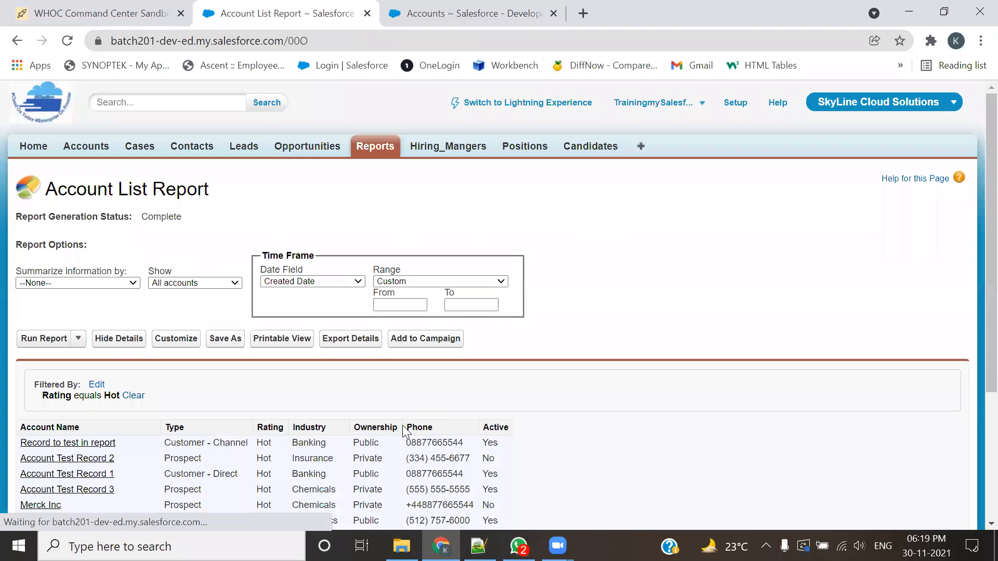
{"action": "scroll", "coordinate": [456, 398], "scroll_direction": "down", "scroll_amount": 3}
{"action": "scroll", "coordinate": [457, 397], "scroll_direction": "down", "scroll_amount": 1}
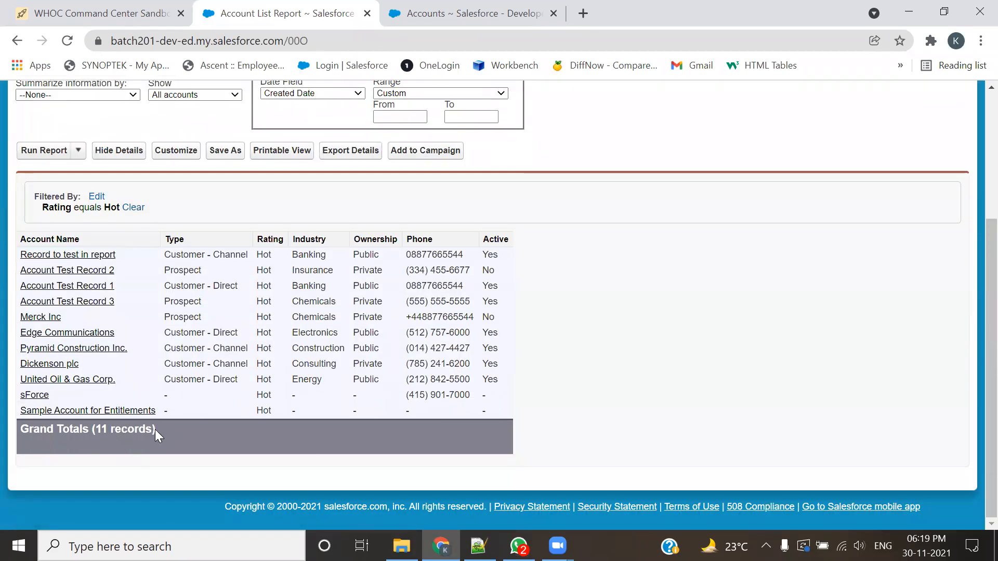
{"action": "key", "text": "ctrl+Tab"}
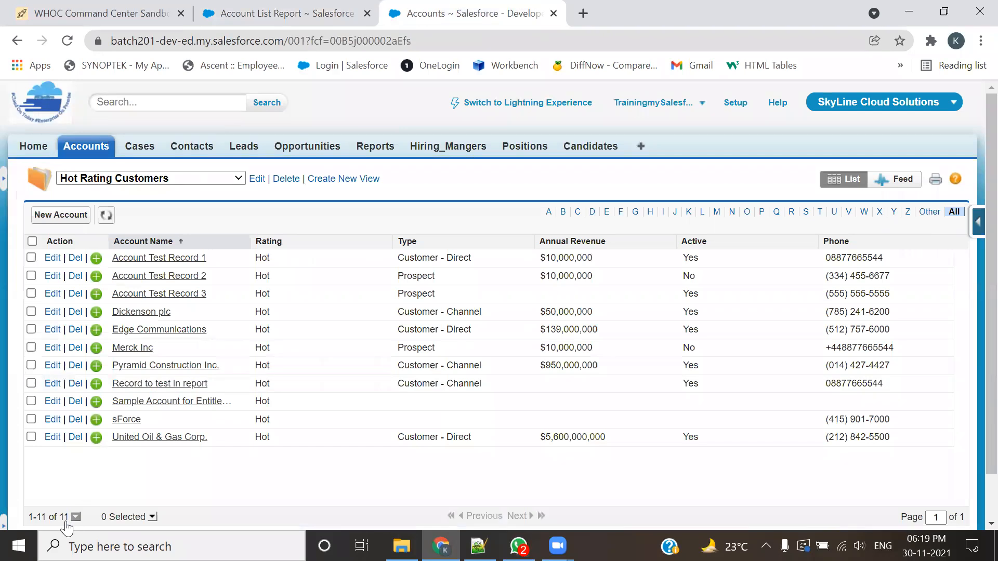
{"action": "left_click", "coordinate": [256, 11]}
{"action": "left_click", "coordinate": [631, 294]}
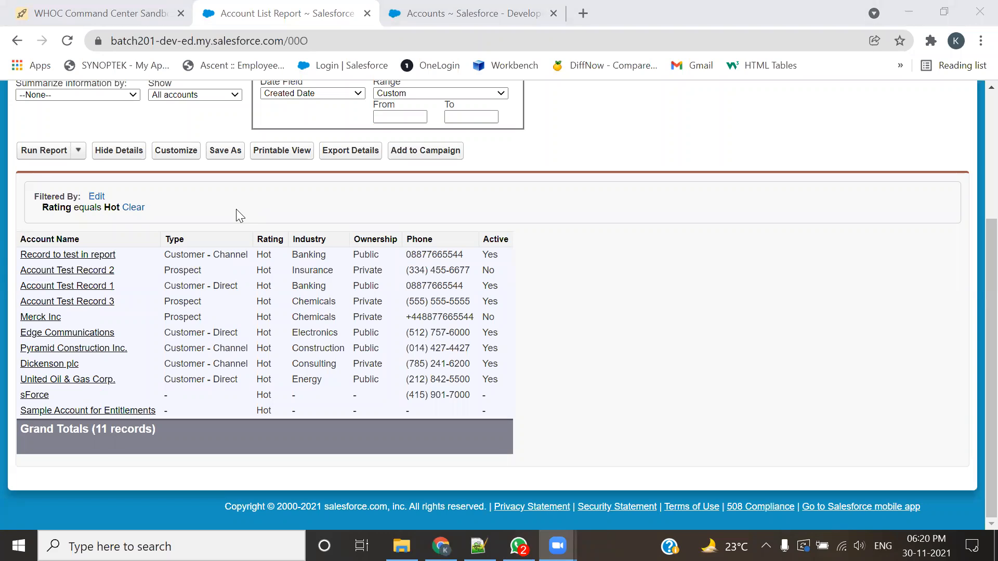
Step: Save the report as "Tabular:Usecase2" in the SkyLine report folder
{"action": "left_click", "coordinate": [215, 153]}
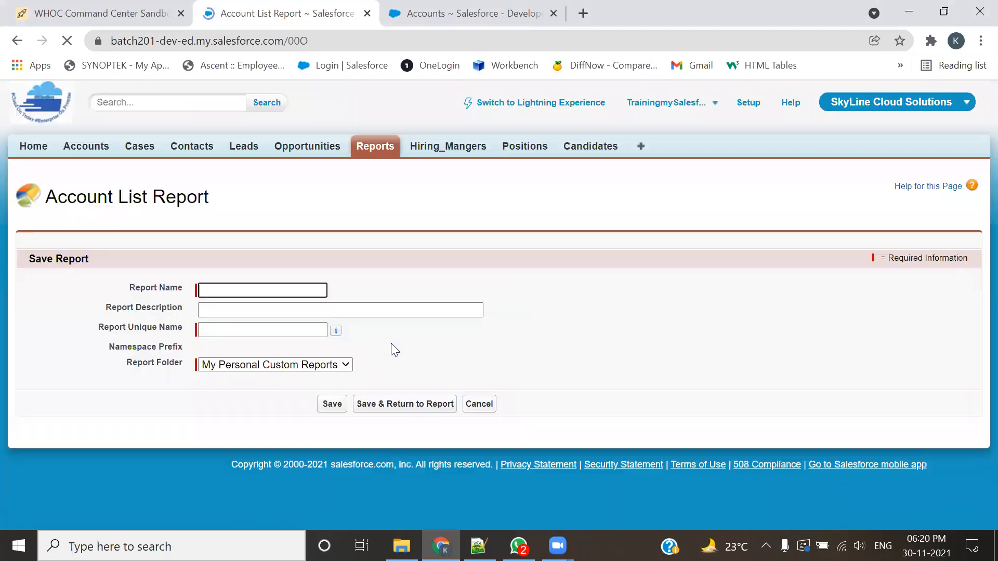
{"action": "left_click", "coordinate": [281, 294]}
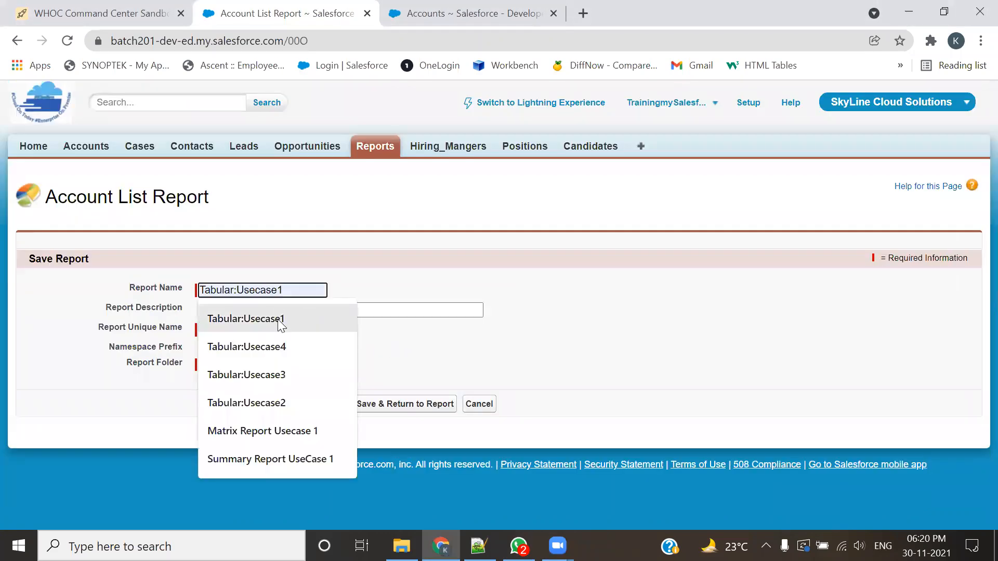
{"action": "left_click", "coordinate": [258, 403]}
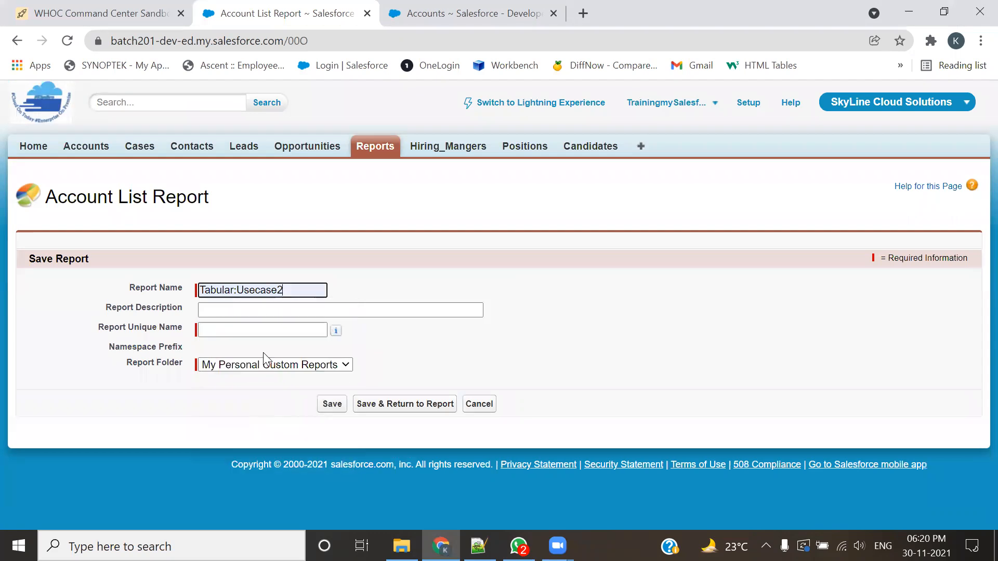
{"action": "key", "text": "Tab"}
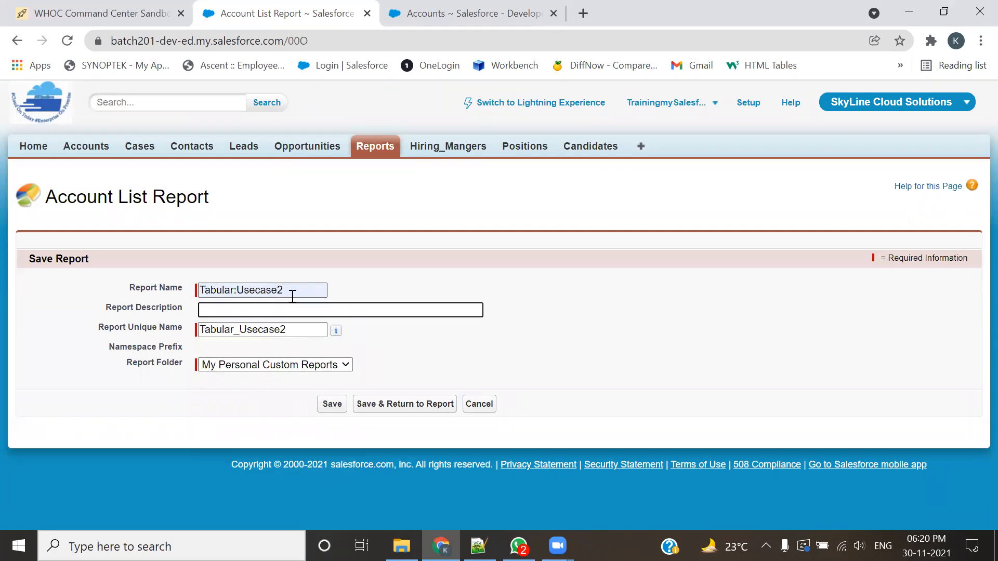
{"action": "left_click", "coordinate": [340, 365]}
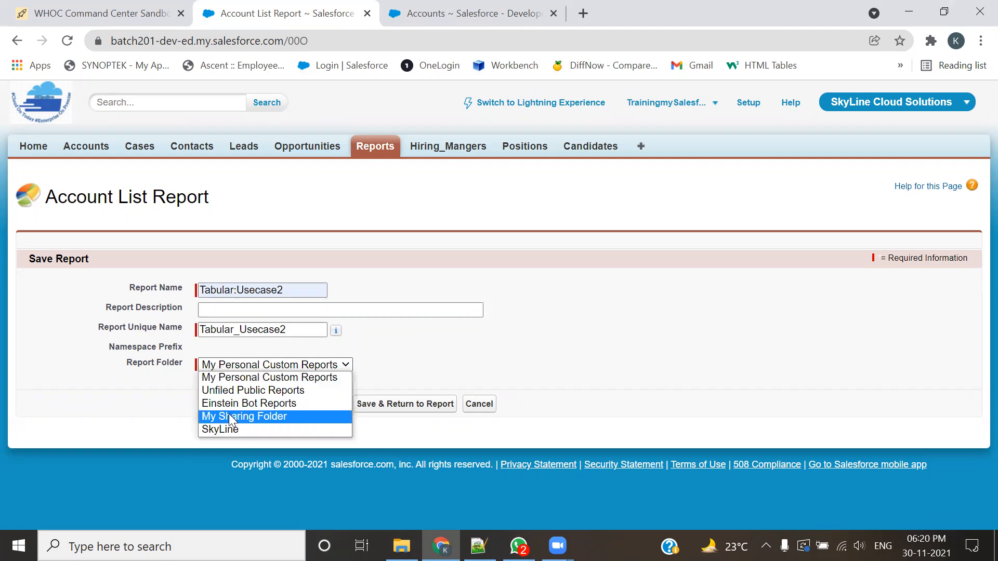
{"action": "left_click", "coordinate": [221, 428]}
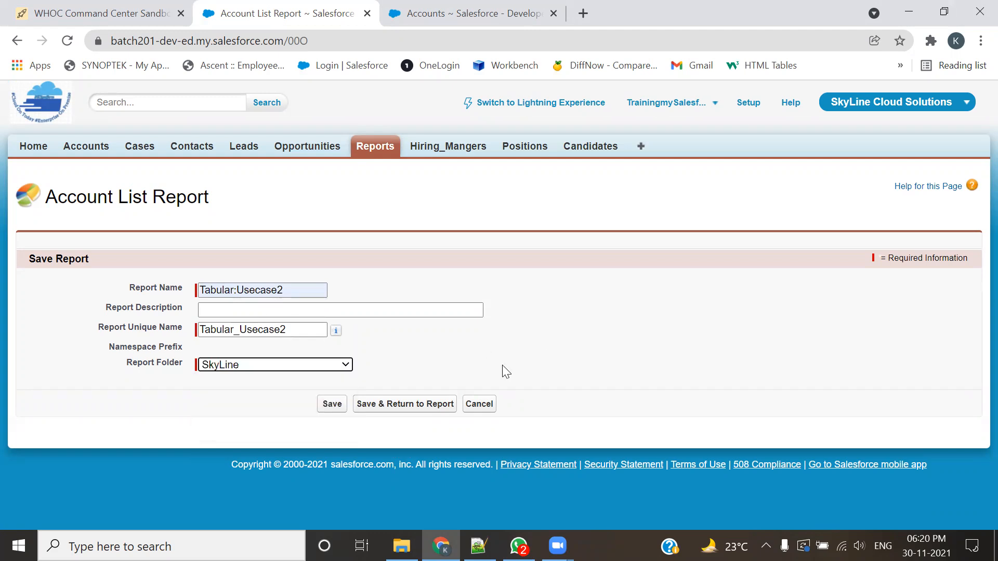
{"action": "left_click", "coordinate": [334, 406]}
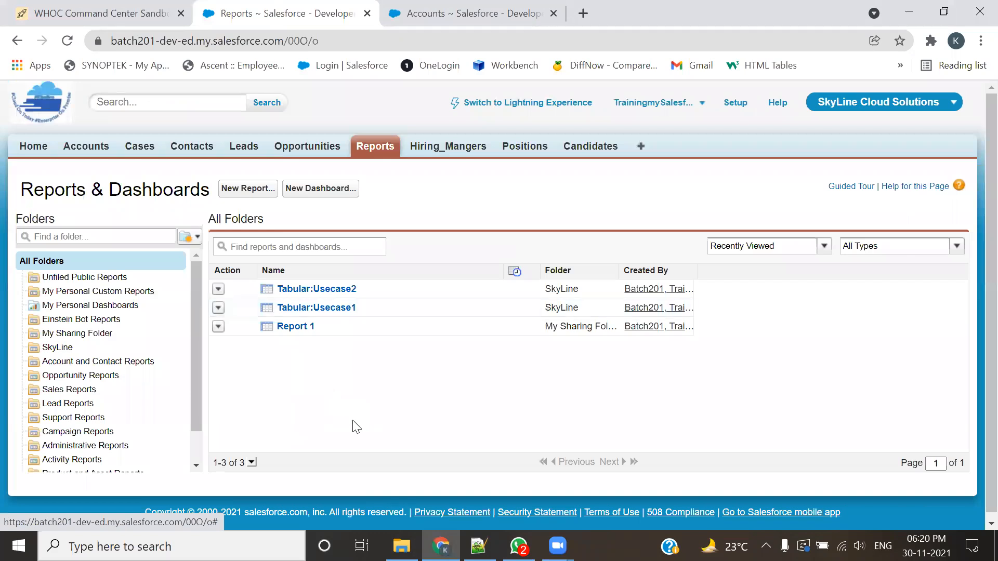
Step: Review the UseCase 3 requirement in the 201-Admin.txt notes in Notepad++, highlighting its line, and return to Salesforce
{"action": "key", "text": "alt+Tab"}
{"action": "key", "text": "Tab"}
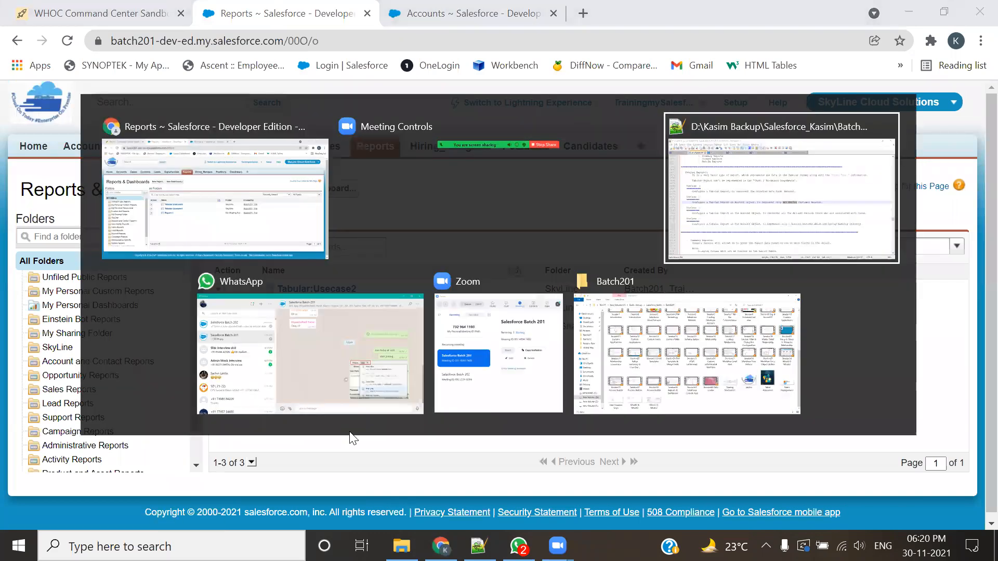
{"action": "left_click", "coordinate": [308, 316]}
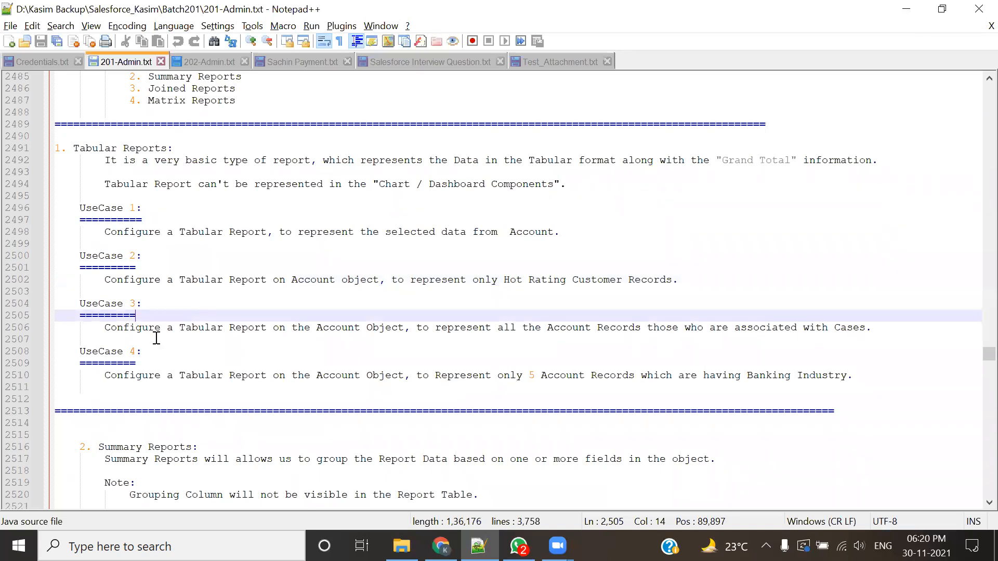
{"action": "left_click_drag", "start_coordinate": [178, 327], "coordinate": [434, 367]}
{"action": "left_click", "coordinate": [435, 367]}
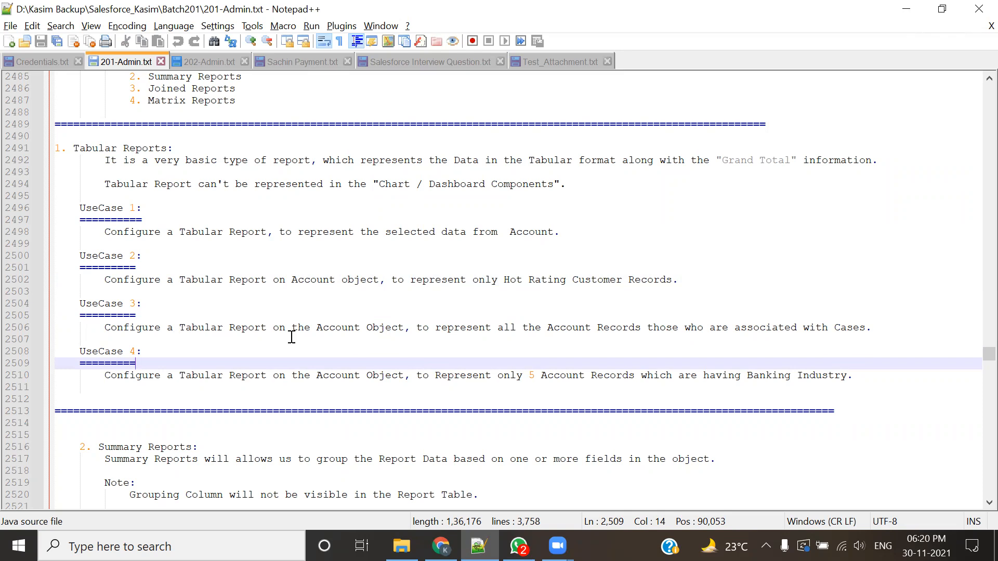
{"action": "left_click_drag", "start_coordinate": [877, 329], "coordinate": [79, 328]}
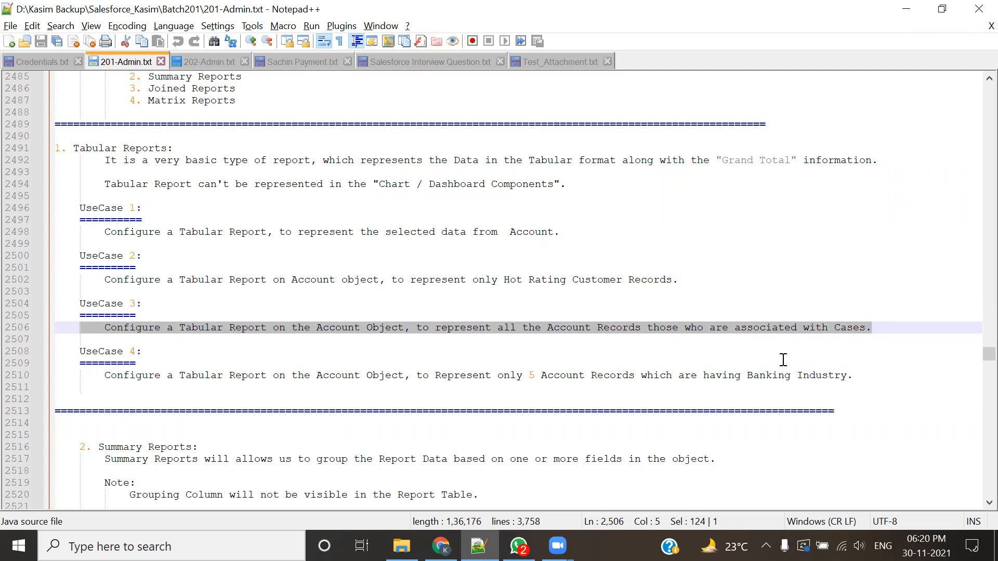
{"action": "key", "text": "alt+Tab"}
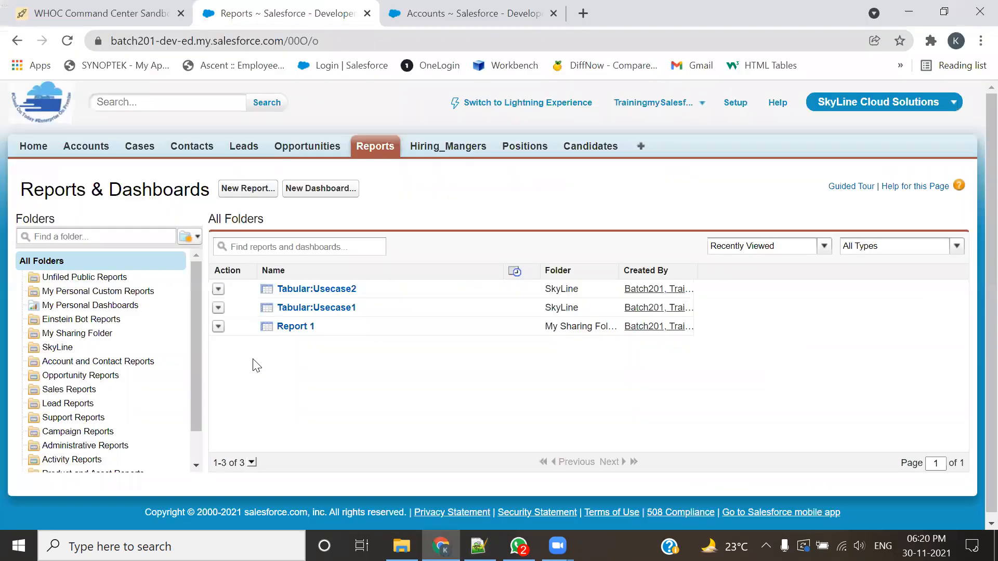
Step: Switch the Accounts list to the All Accounts view and look through its records
{"action": "left_click", "coordinate": [416, 10]}
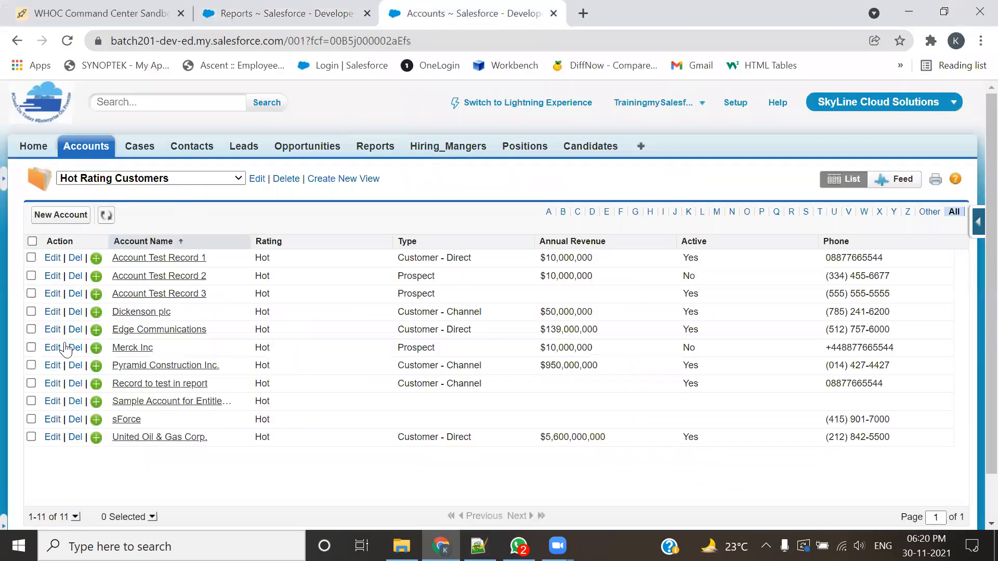
{"action": "left_click", "coordinate": [175, 182]}
{"action": "left_click", "coordinate": [150, 190]}
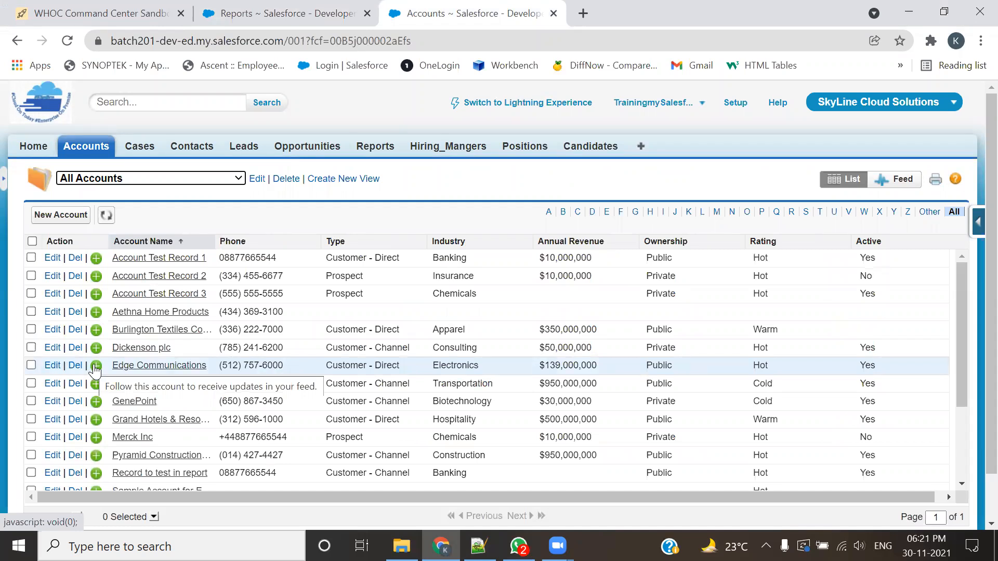
{"action": "scroll", "coordinate": [188, 471], "scroll_direction": "down", "scroll_amount": 5}
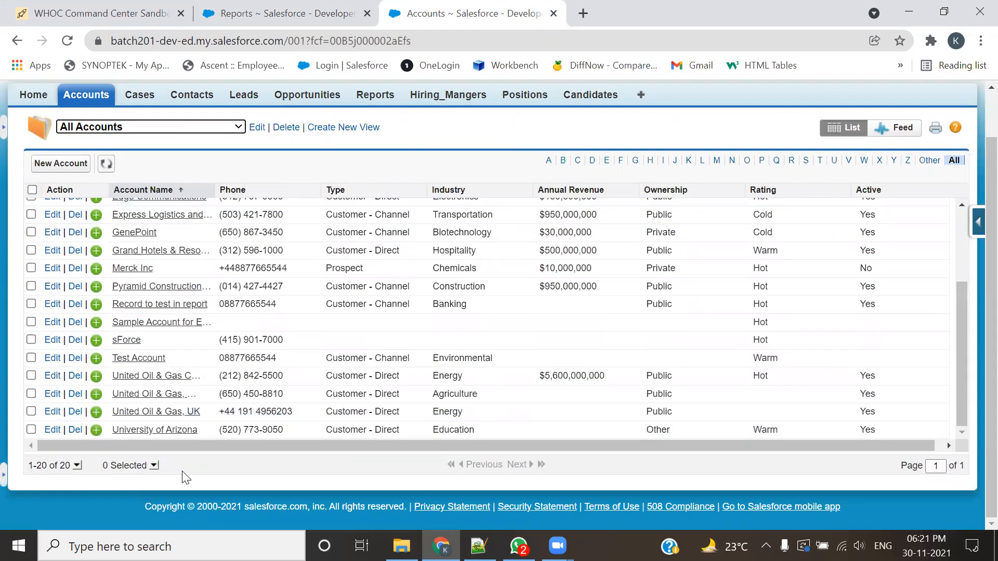
{"action": "scroll", "coordinate": [182, 414], "scroll_direction": "up", "scroll_amount": 1}
{"action": "scroll", "coordinate": [183, 418], "scroll_direction": "up", "scroll_amount": 3}
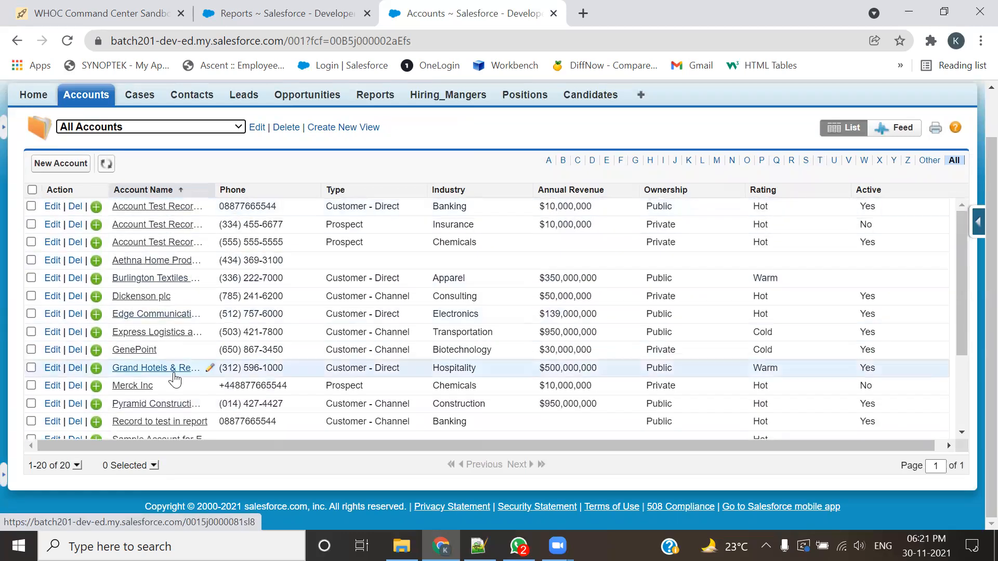
{"action": "scroll", "coordinate": [174, 379], "scroll_direction": "up", "scroll_amount": 1}
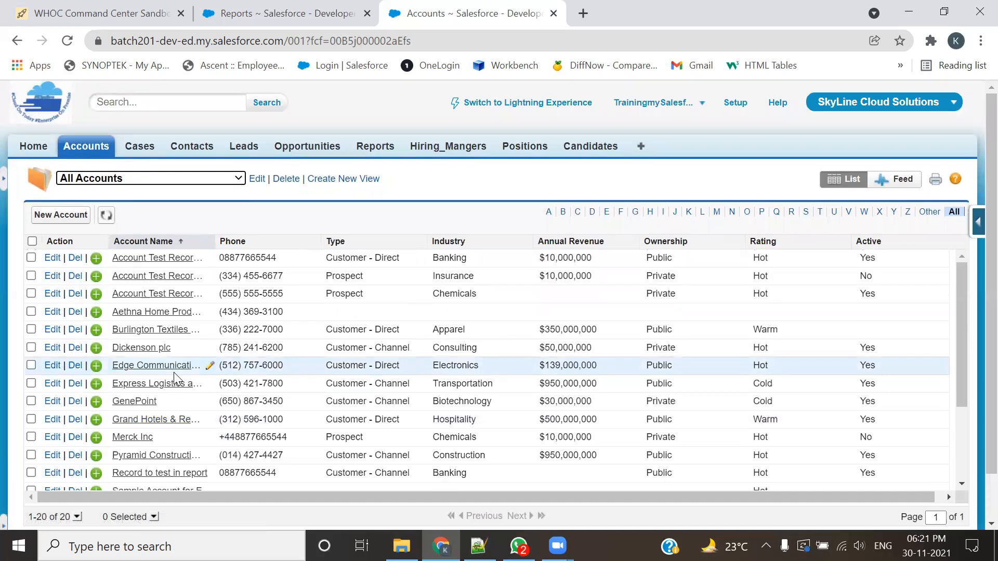
Step: Open the All Contacts list in a separate browser tab, look through its records and their account names, and close it
{"action": "middle_click", "coordinate": [192, 146]}
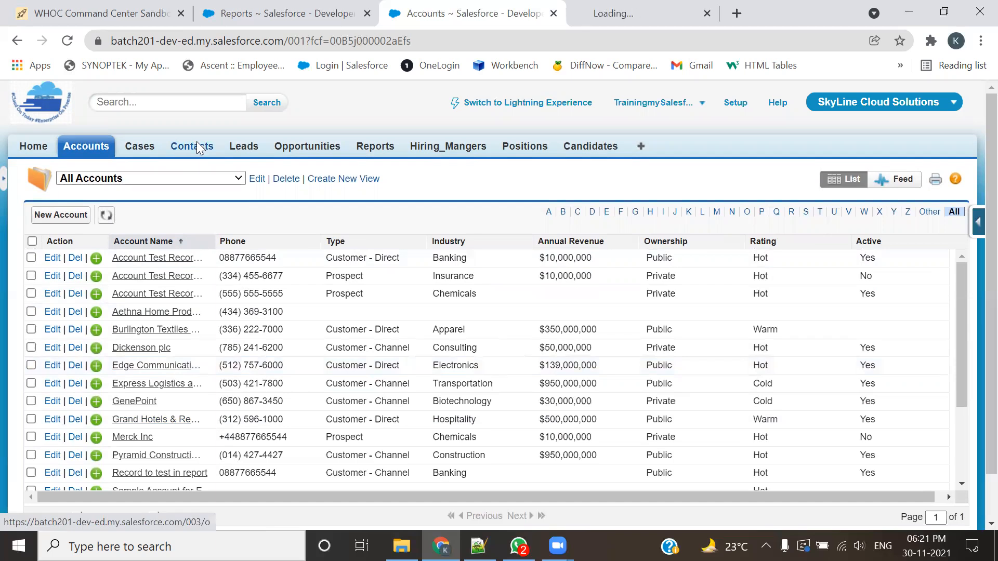
{"action": "left_click", "coordinate": [606, 7]}
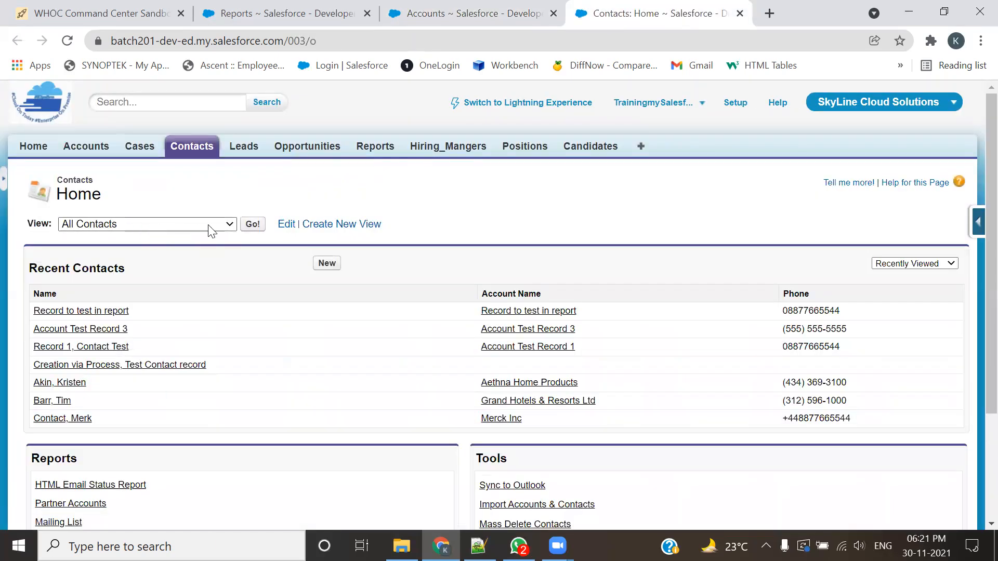
{"action": "left_click", "coordinate": [252, 224]}
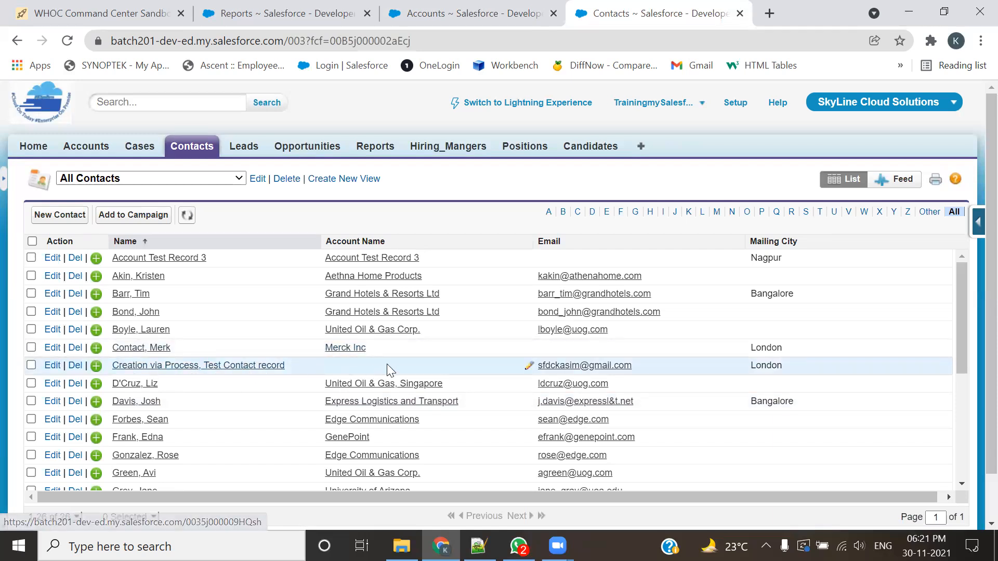
{"action": "scroll", "coordinate": [386, 364], "scroll_direction": "down", "scroll_amount": 5}
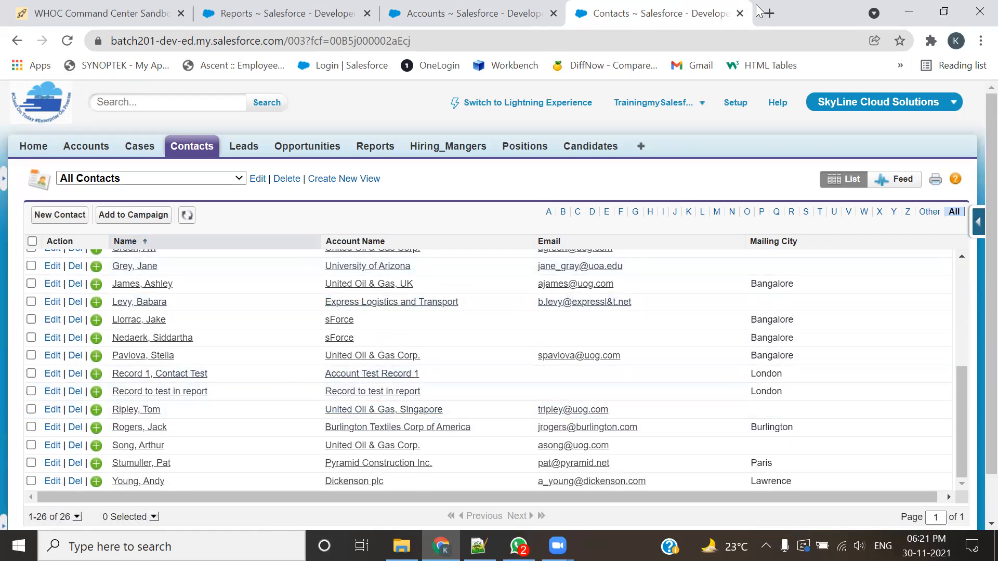
{"action": "left_click", "coordinate": [739, 13]}
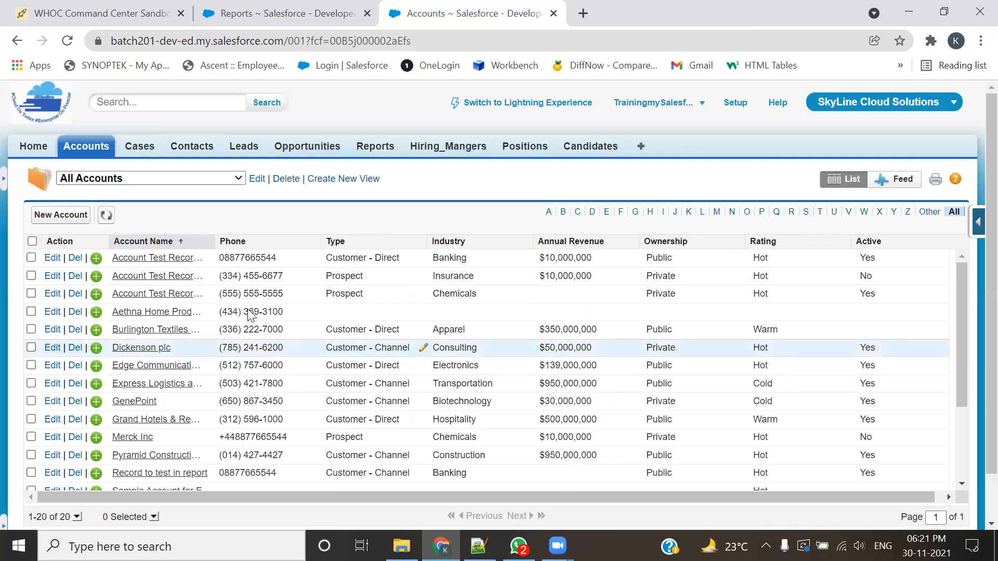
Step: Open Account Test Record 1, Account Test Record 2, Aethna Home Products, Burlington Textiles, Dickenson plc and Edge Communications in separate browser tabs
{"action": "middle_click", "coordinate": [171, 258]}
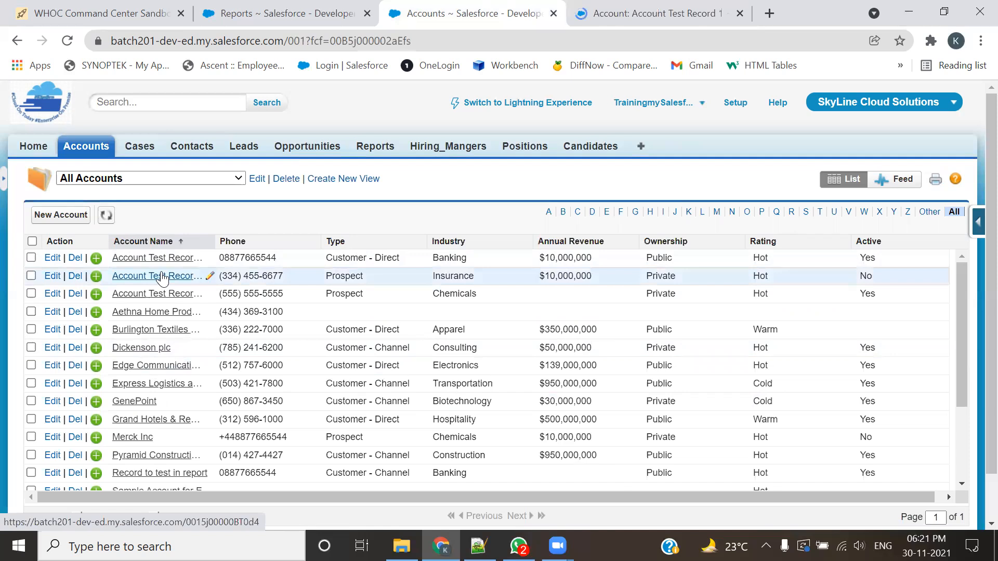
{"action": "middle_click", "coordinate": [163, 275]}
{"action": "middle_click", "coordinate": [151, 312]}
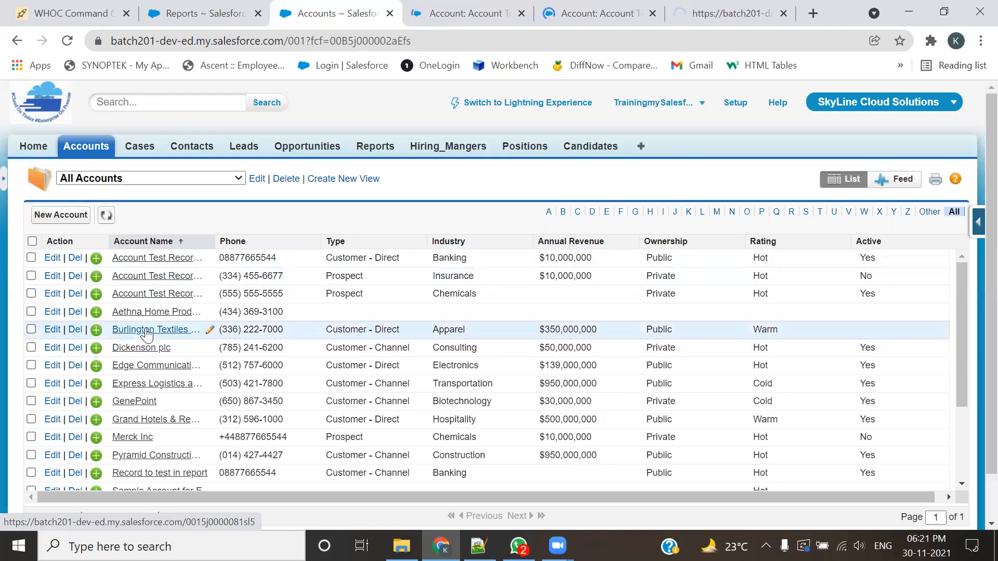
{"action": "middle_click", "coordinate": [147, 333]}
{"action": "middle_click", "coordinate": [140, 348]}
{"action": "middle_click", "coordinate": [155, 365]}
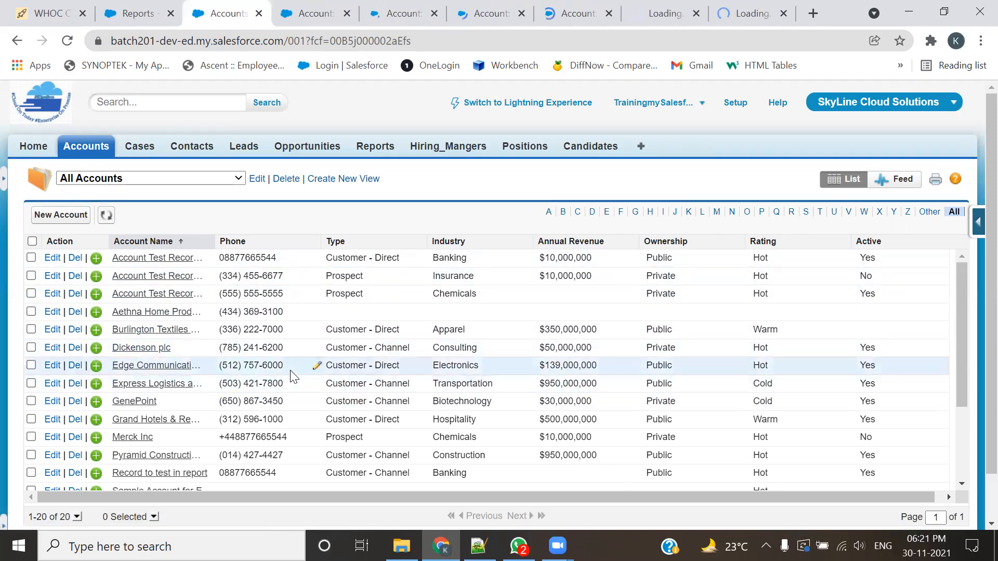
Step: Review Account Test Record 1's details and related lists, highlighting the Account Detail heading and its related contact, and close the record's tab
{"action": "left_click", "coordinate": [310, 16]}
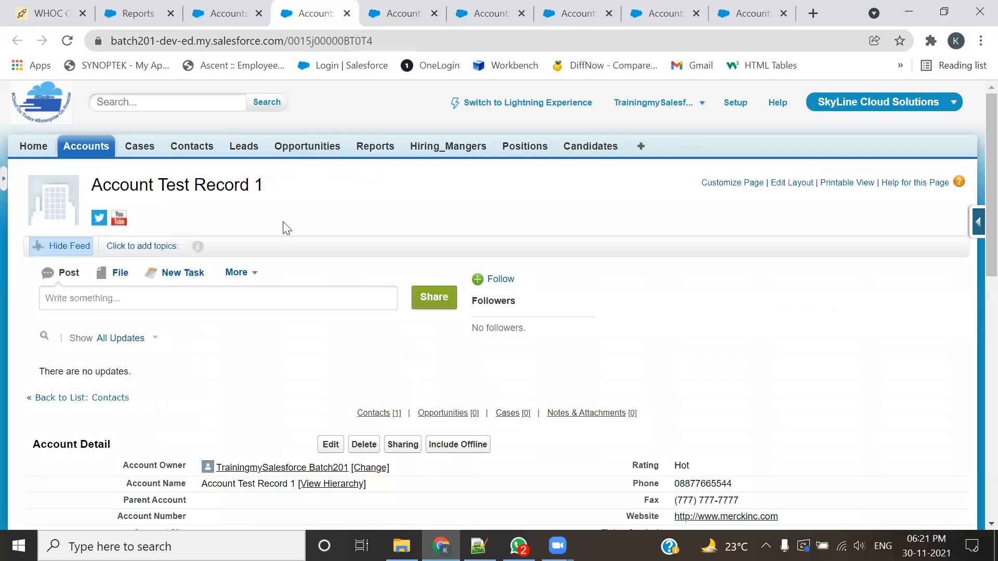
{"action": "scroll", "coordinate": [284, 227], "scroll_direction": "down", "scroll_amount": 9}
{"action": "scroll", "coordinate": [291, 258], "scroll_direction": "up", "scroll_amount": 3}
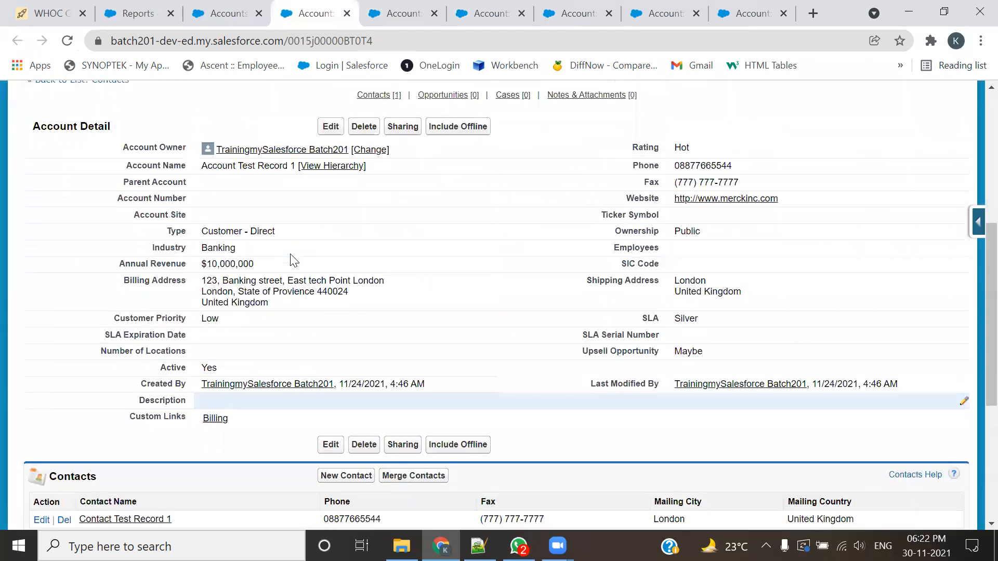
{"action": "scroll", "coordinate": [238, 244], "scroll_direction": "down", "scroll_amount": 3}
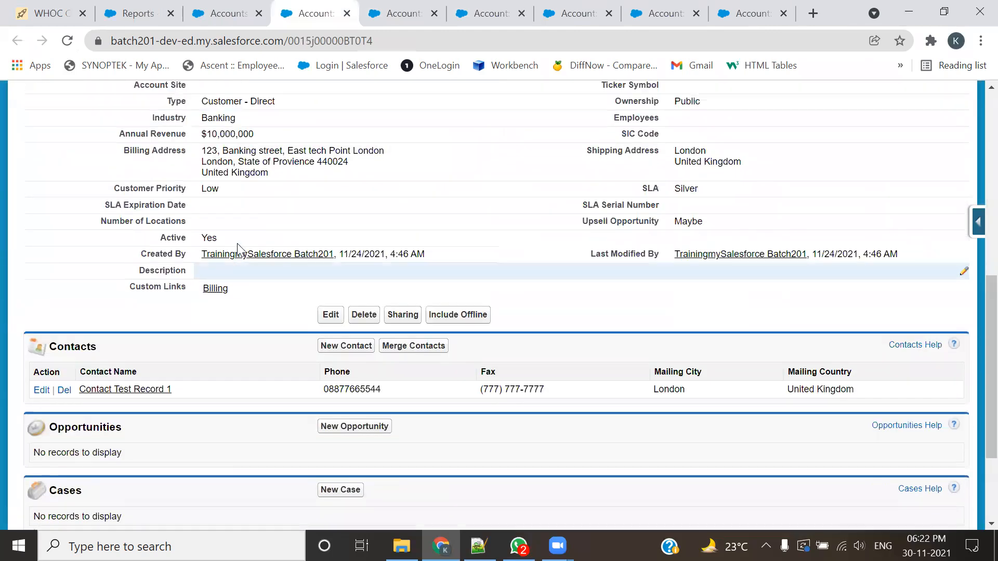
{"action": "scroll", "coordinate": [238, 249], "scroll_direction": "up", "scroll_amount": 3}
{"action": "left_click_drag", "start_coordinate": [131, 141], "coordinate": [54, 134]}
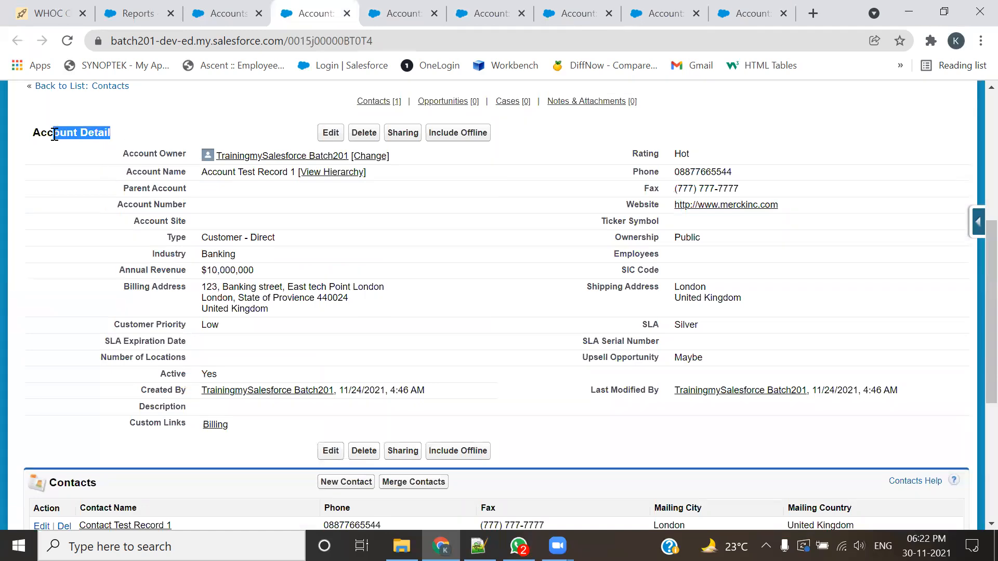
{"action": "scroll", "coordinate": [266, 193], "scroll_direction": "down", "scroll_amount": 5}
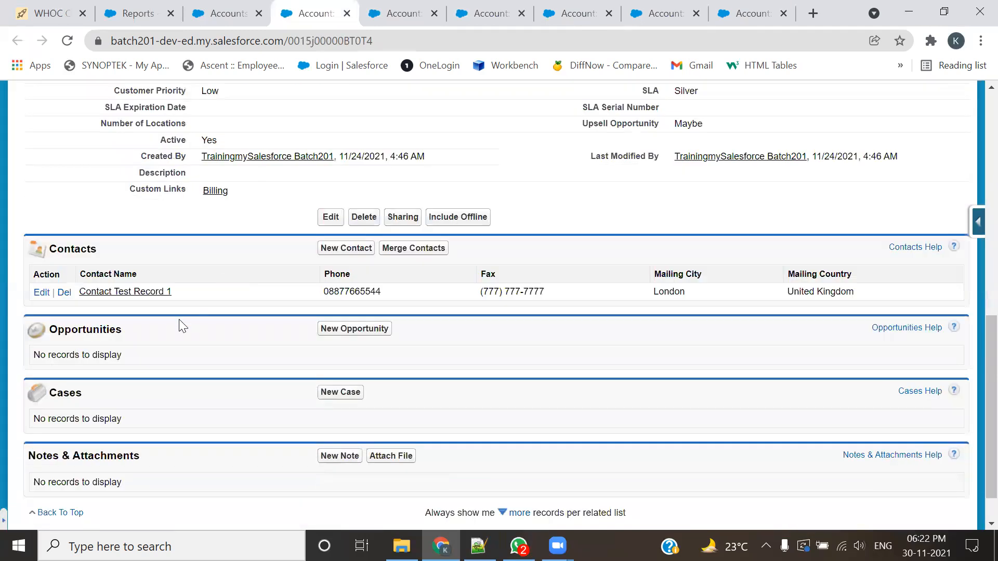
{"action": "left_click_drag", "start_coordinate": [191, 289], "coordinate": [75, 294]}
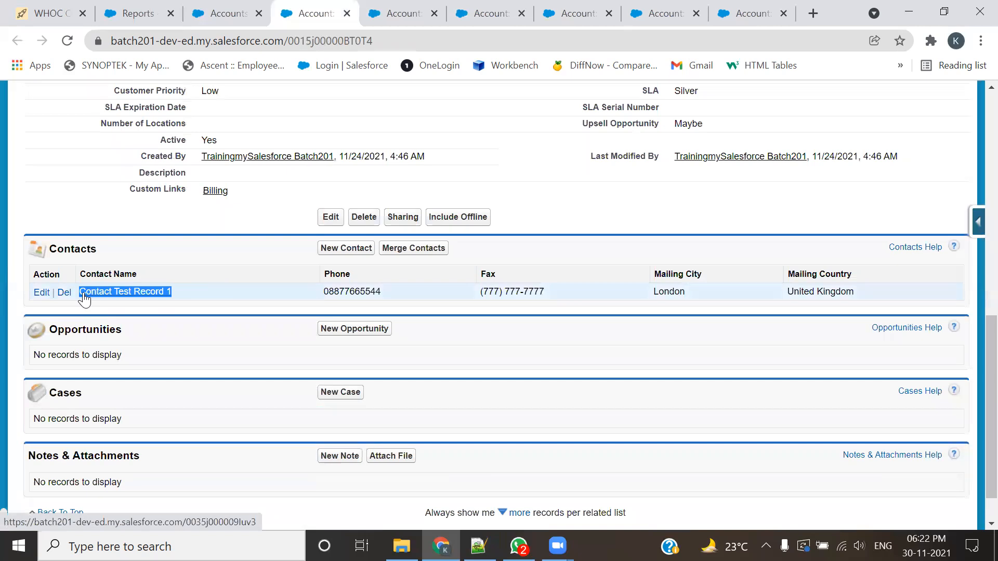
{"action": "scroll", "coordinate": [84, 299], "scroll_direction": "up", "scroll_amount": 3}
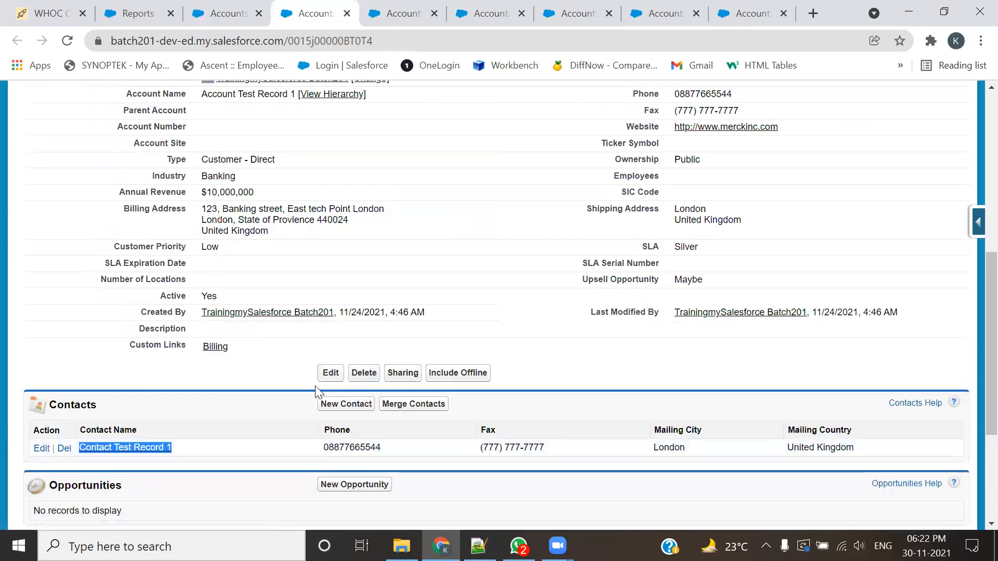
{"action": "key", "text": "ctrl+w"}
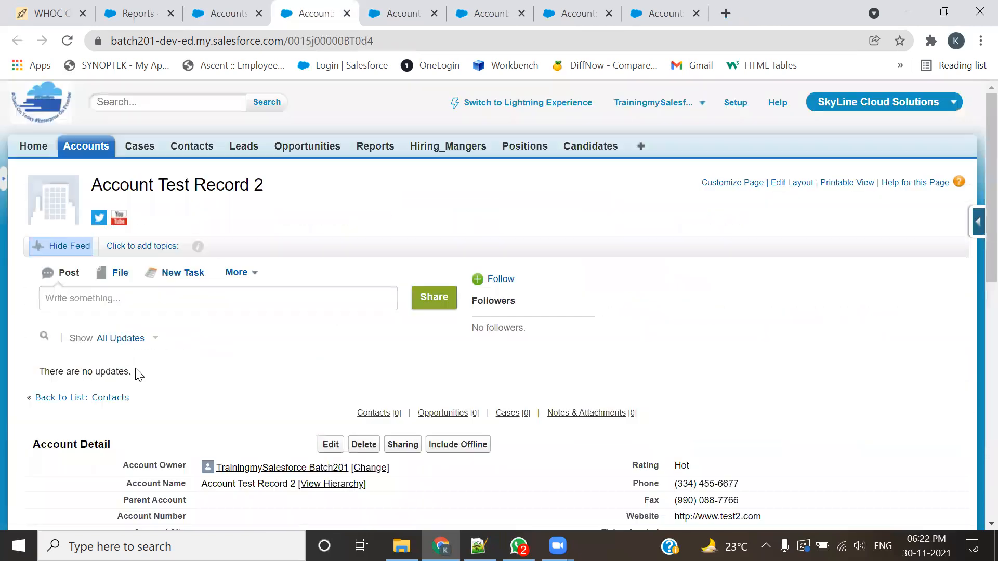
Step: Examine the Contacts related list of Account Test Record 2, highlighting its content, and close the record's tab
{"action": "scroll", "coordinate": [243, 270], "scroll_direction": "down", "scroll_amount": 8}
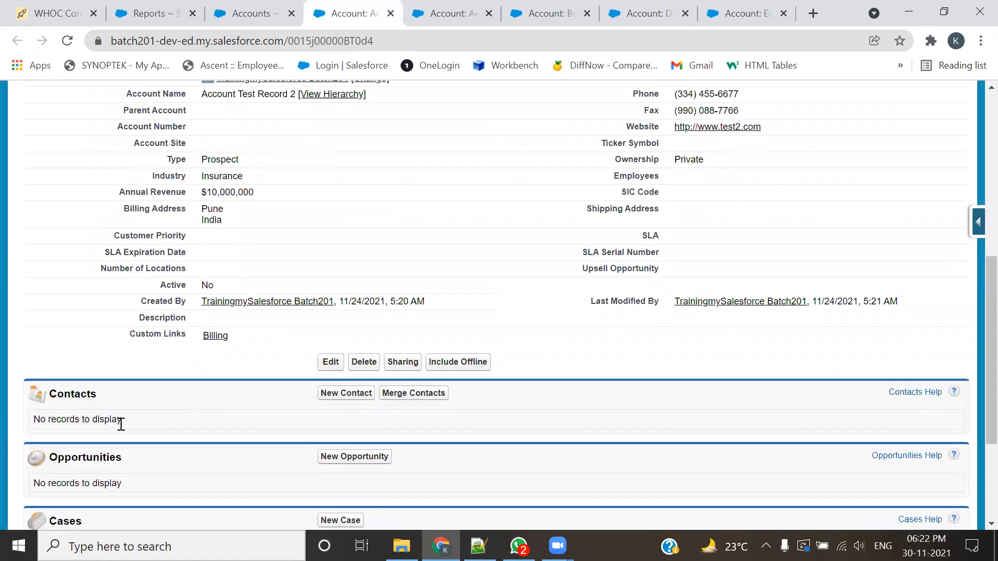
{"action": "left_click_drag", "start_coordinate": [183, 423], "coordinate": [40, 418]}
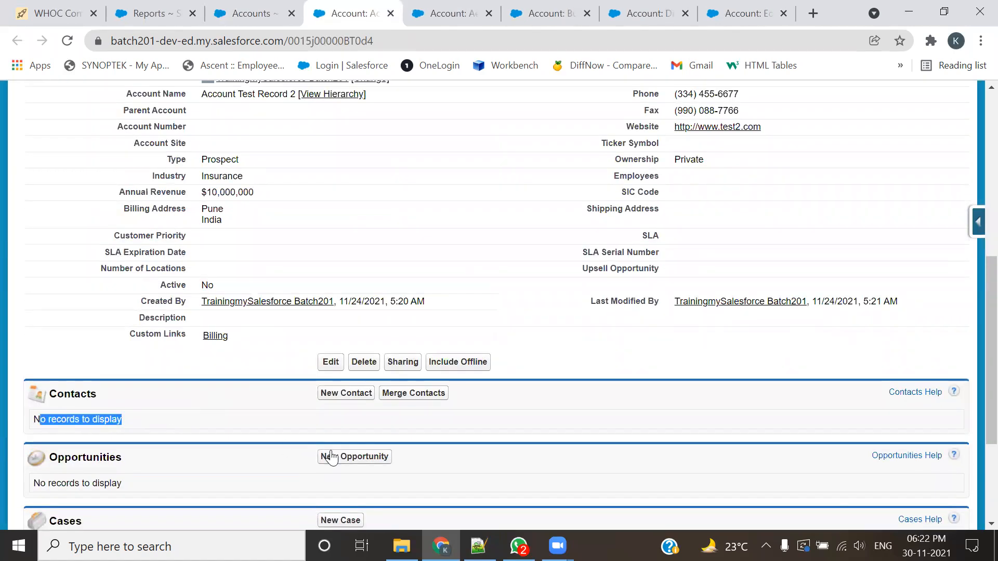
{"action": "scroll", "coordinate": [290, 403], "scroll_direction": "up", "scroll_amount": 3}
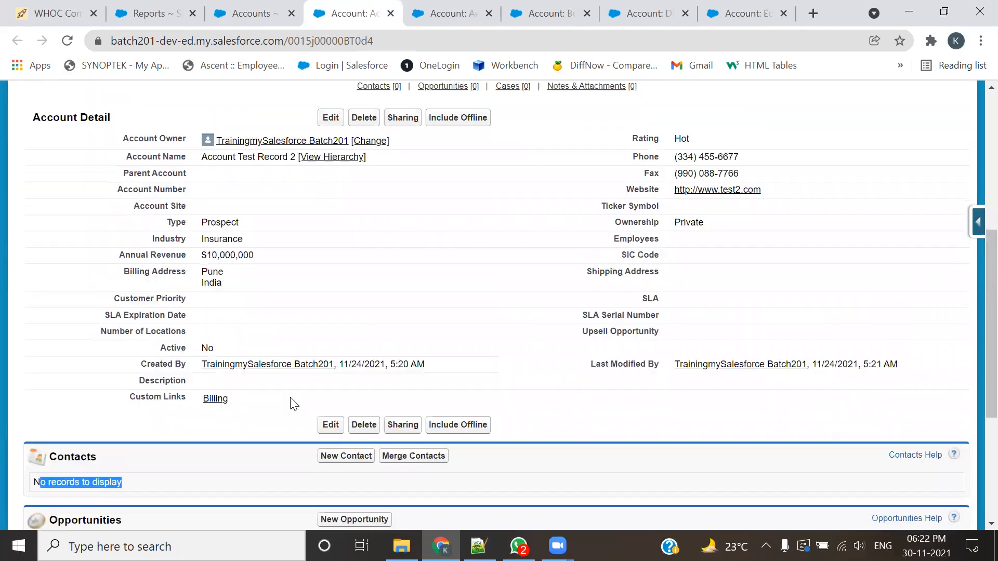
{"action": "left_click", "coordinate": [390, 14]}
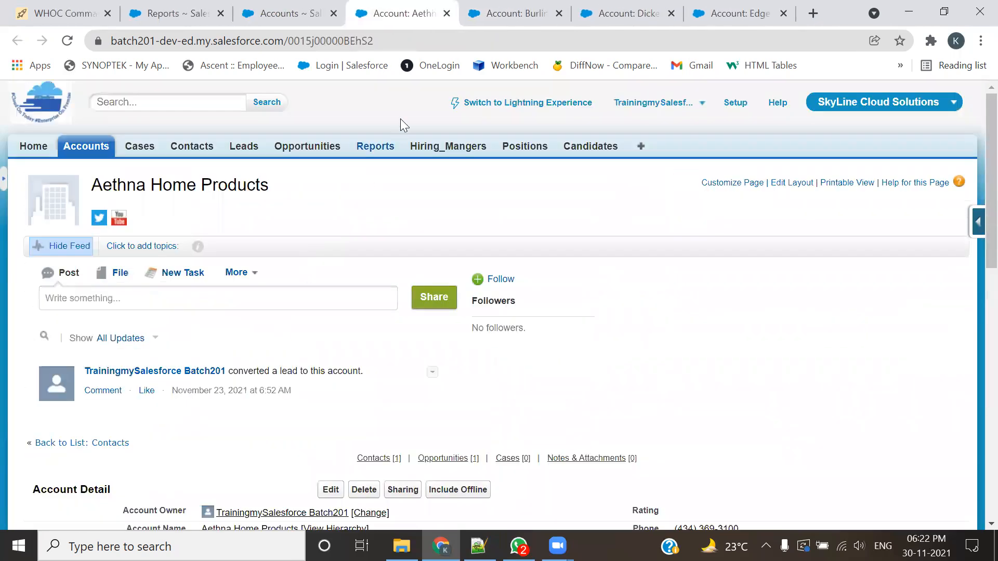
Step: Check the related lists of Aethna Home Products, Burlington Textiles, Dickenson plc and Edge Communications, closing each record's tab
{"action": "scroll", "coordinate": [220, 372], "scroll_direction": "down", "scroll_amount": 10}
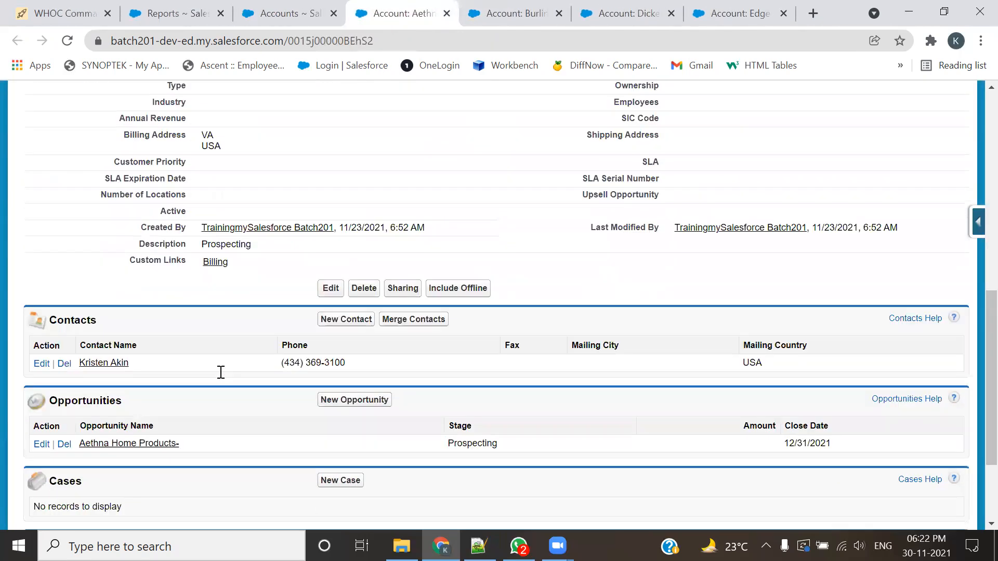
{"action": "left_click", "coordinate": [444, 14]}
{"action": "scroll", "coordinate": [206, 233], "scroll_direction": "down", "scroll_amount": 10}
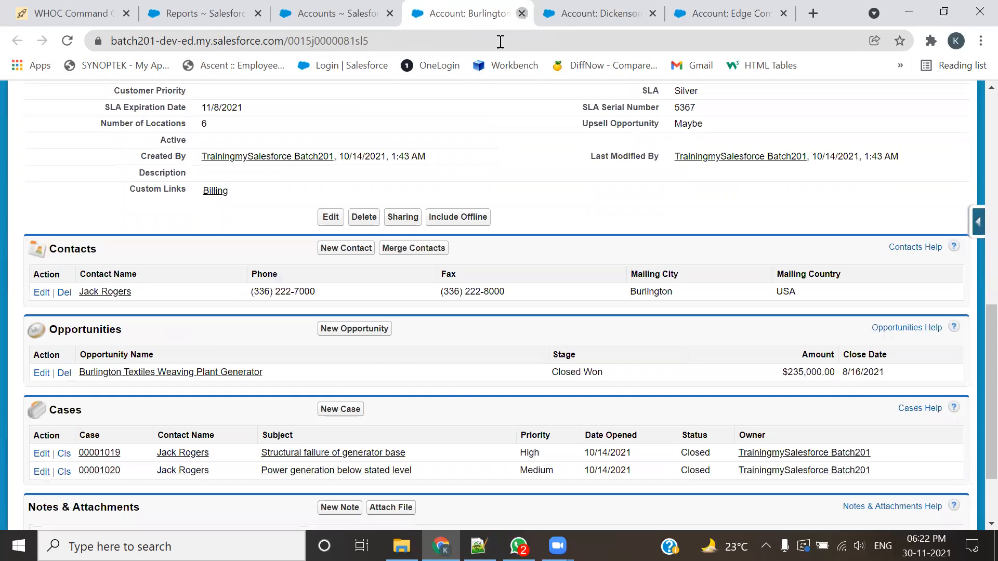
{"action": "left_click", "coordinate": [522, 14]}
{"action": "scroll", "coordinate": [297, 347], "scroll_direction": "down", "scroll_amount": 10}
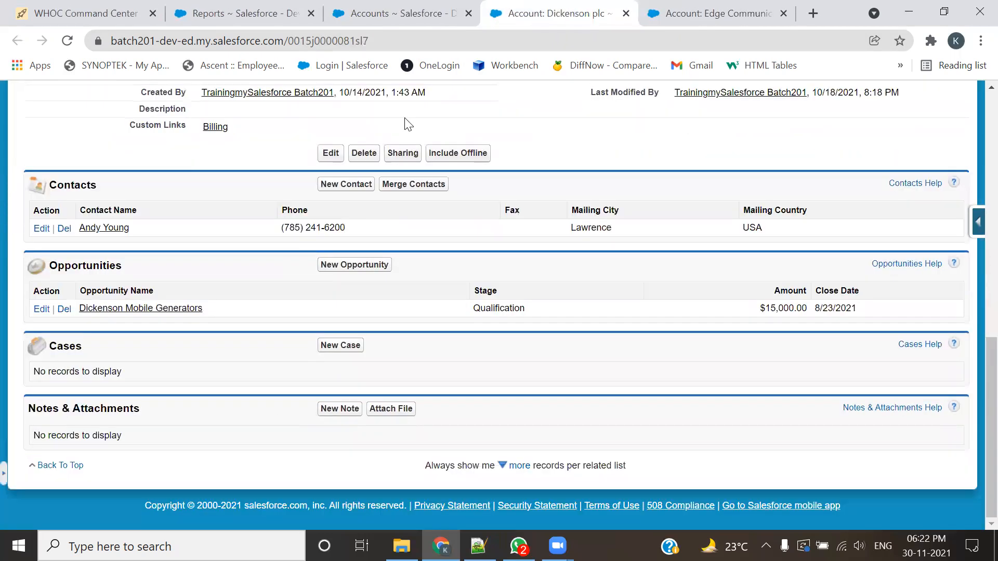
{"action": "left_click", "coordinate": [625, 14]}
{"action": "scroll", "coordinate": [403, 346], "scroll_direction": "down", "scroll_amount": 9}
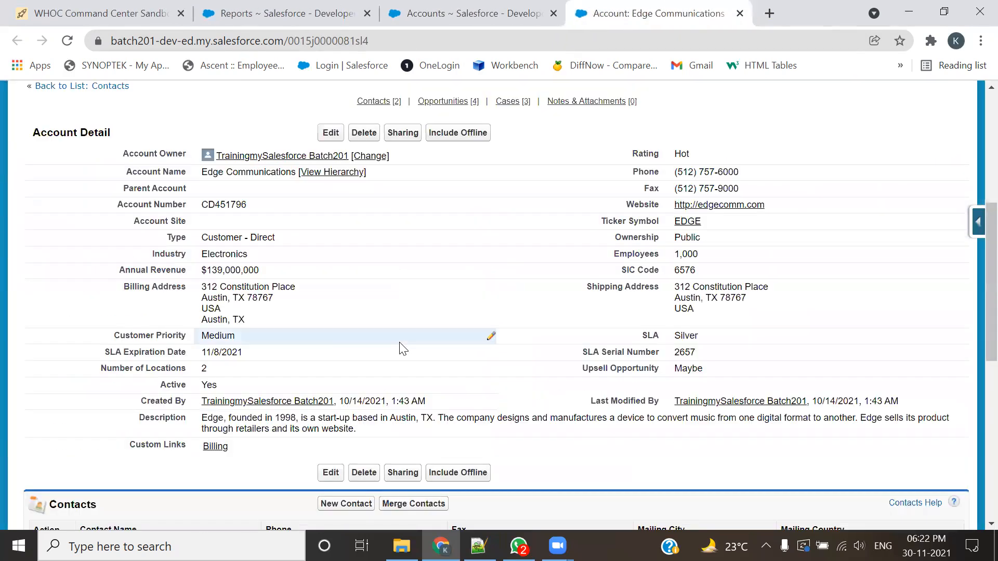
{"action": "left_click", "coordinate": [740, 13]}
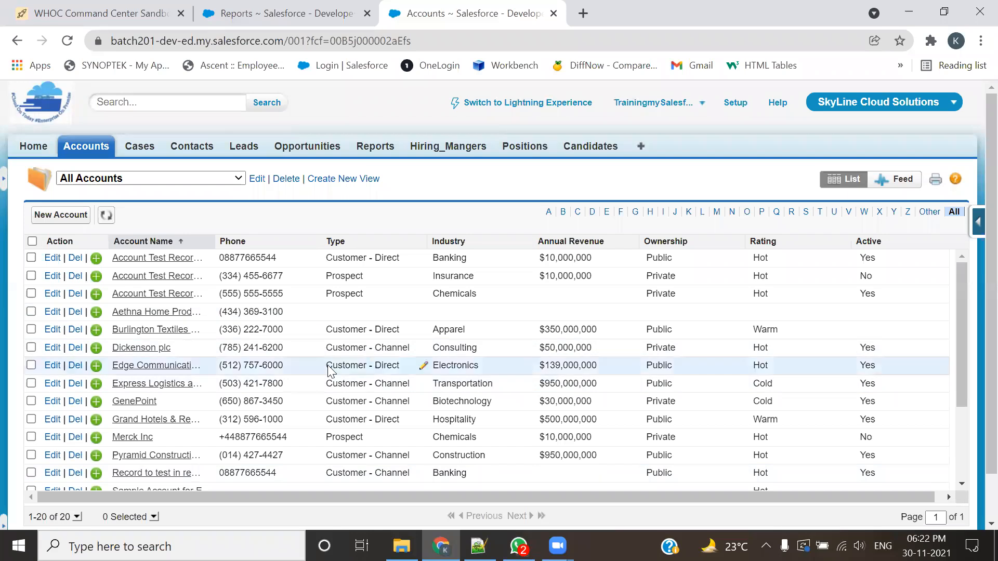
Step: Open Sample Account for Entitlements, Test Account, United Oil & Gas Corp. and United Oil & Gas, Singapore in separate browser tabs
{"action": "scroll", "coordinate": [292, 387], "scroll_direction": "down", "scroll_amount": 3}
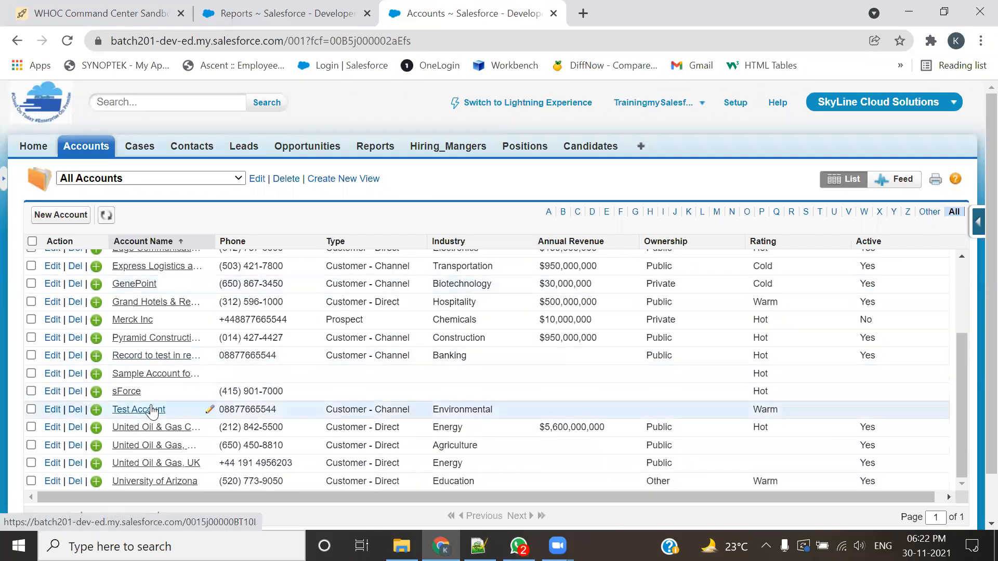
{"action": "middle_click", "coordinate": [156, 374]}
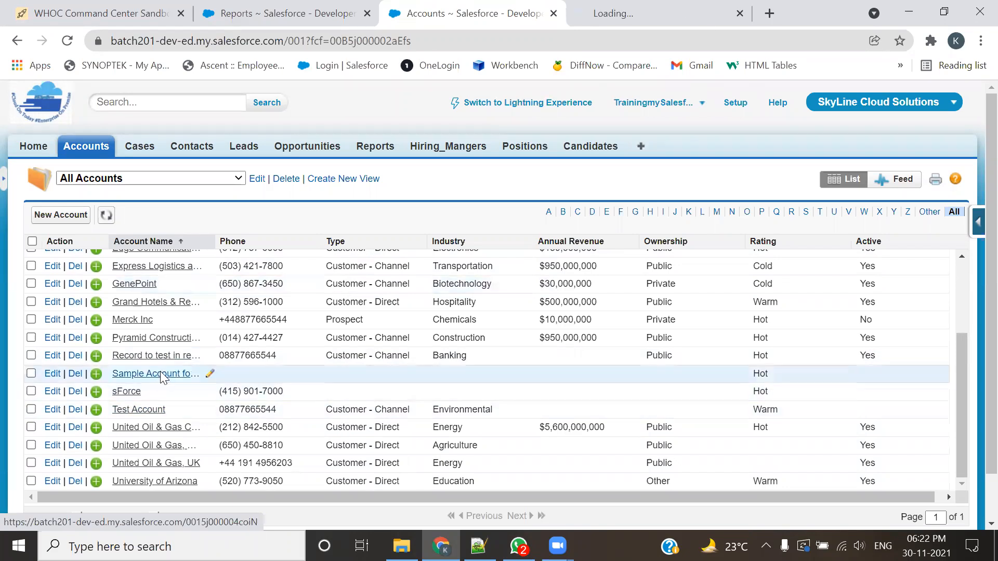
{"action": "middle_click", "coordinate": [138, 410]}
{"action": "middle_click", "coordinate": [138, 427]}
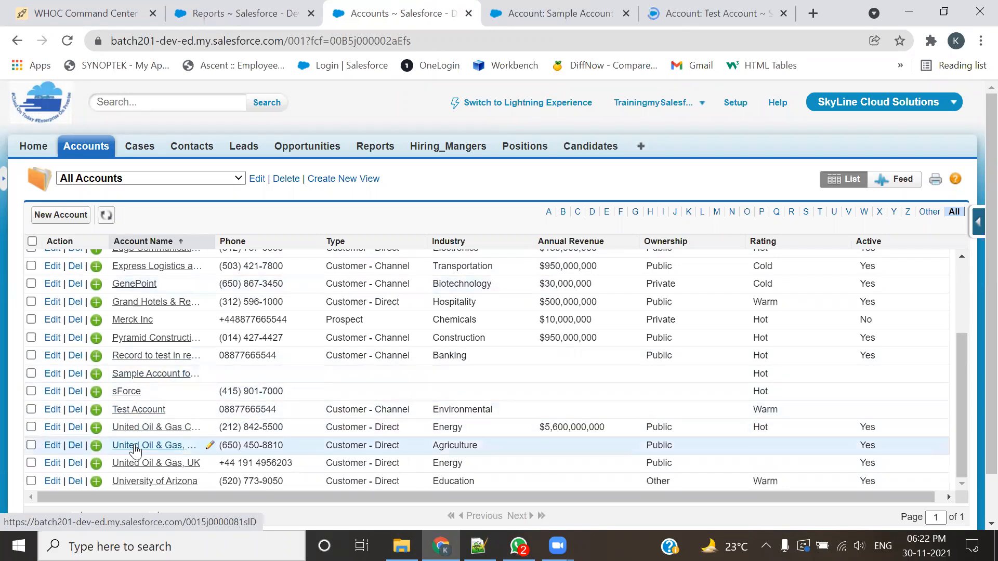
{"action": "middle_click", "coordinate": [144, 442]}
Step: Review Sample Account for Entitlements' details and its Contacts related list, and close the record's tab
{"action": "key", "text": "ctrl+Tab"}
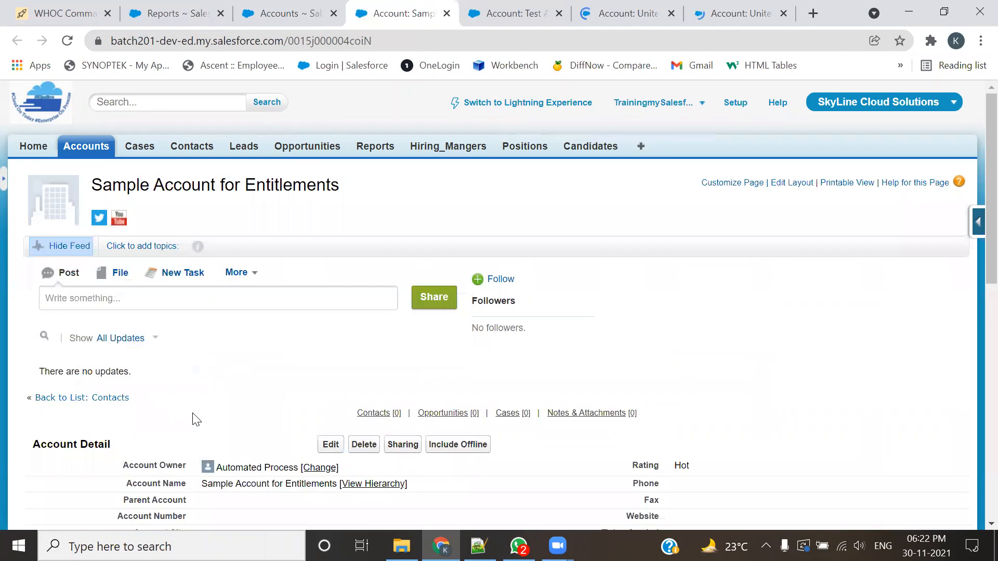
{"action": "scroll", "coordinate": [190, 418], "scroll_direction": "down", "scroll_amount": 7}
{"action": "scroll", "coordinate": [189, 421], "scroll_direction": "down", "scroll_amount": 3}
{"action": "scroll", "coordinate": [190, 422], "scroll_direction": "up", "scroll_amount": 6}
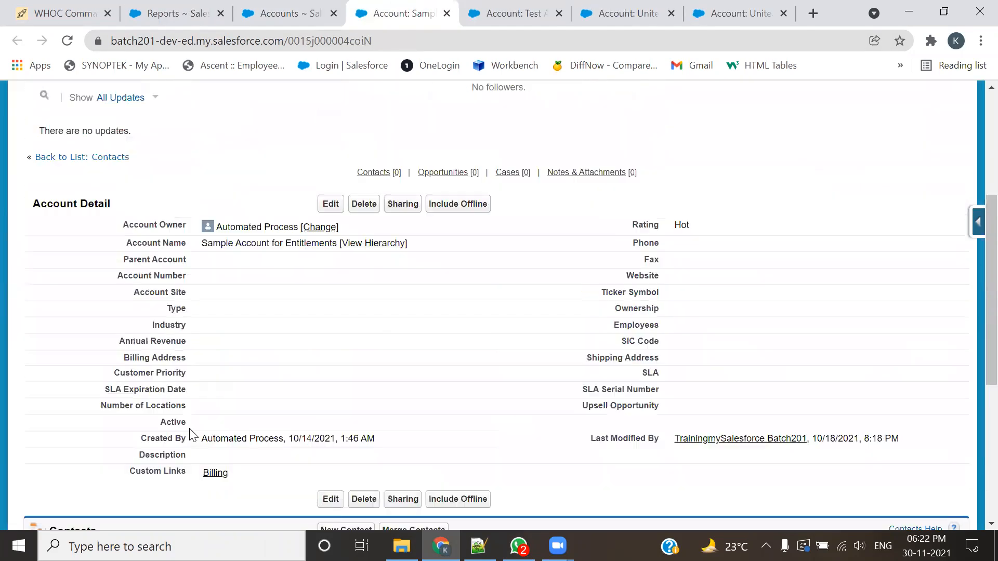
{"action": "scroll", "coordinate": [193, 427], "scroll_direction": "down", "scroll_amount": 4}
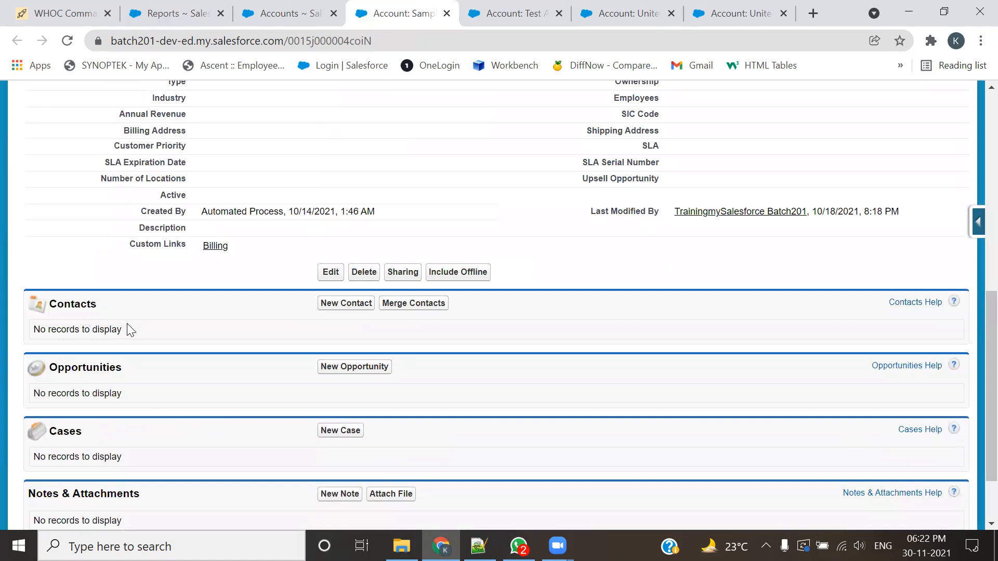
{"action": "left_click", "coordinate": [446, 13]}
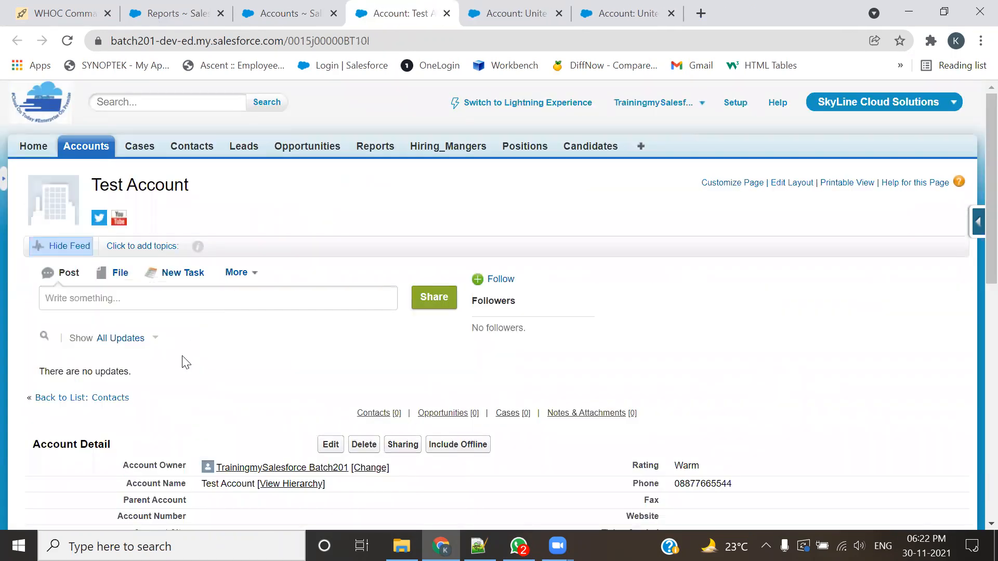
Step: Review the related lists of Test Account, United Oil & Gas, Singapore and United Oil & Gas Corp., closing each record's tab
{"action": "scroll", "coordinate": [185, 362], "scroll_direction": "down", "scroll_amount": 10}
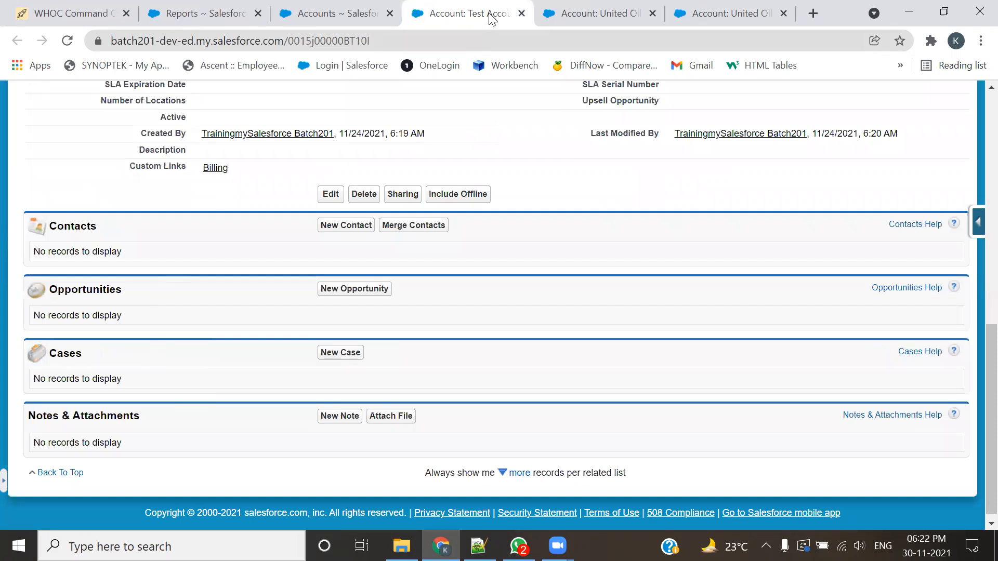
{"action": "left_click", "coordinate": [522, 14]}
{"action": "scroll", "coordinate": [321, 274], "scroll_direction": "down", "scroll_amount": 9}
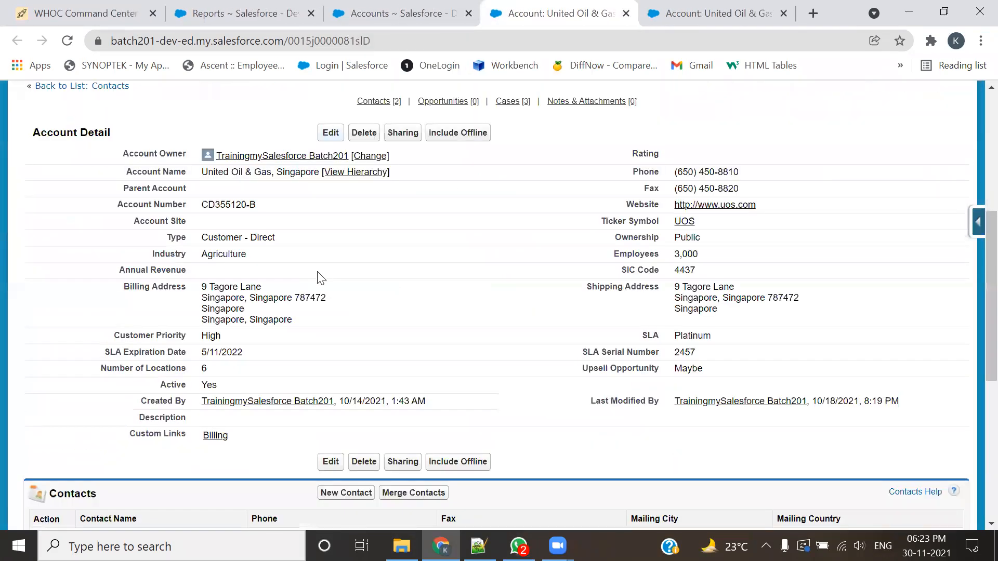
{"action": "left_click", "coordinate": [630, 15]}
{"action": "scroll", "coordinate": [455, 285], "scroll_direction": "down", "scroll_amount": 5}
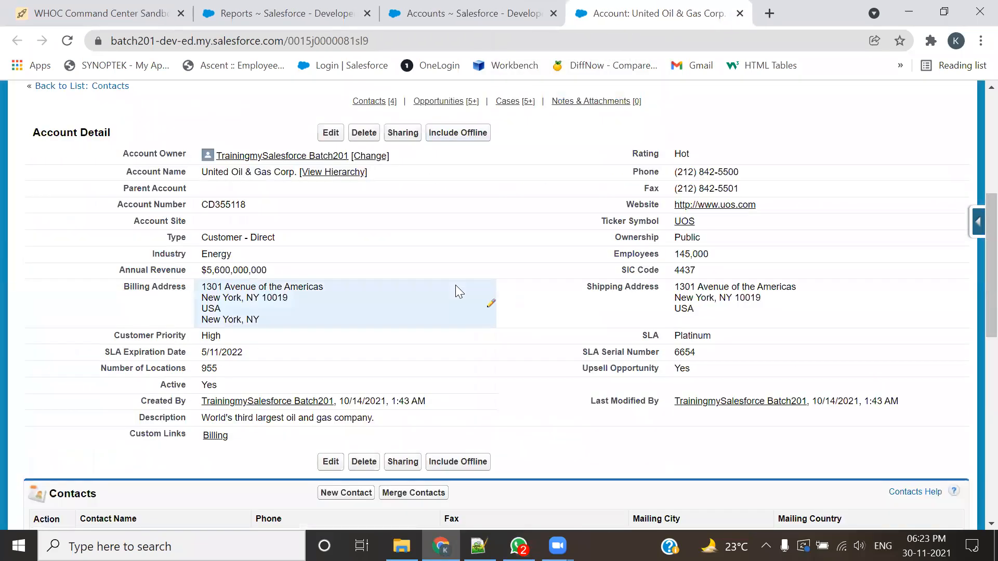
{"action": "scroll", "coordinate": [455, 284], "scroll_direction": "down", "scroll_amount": 5}
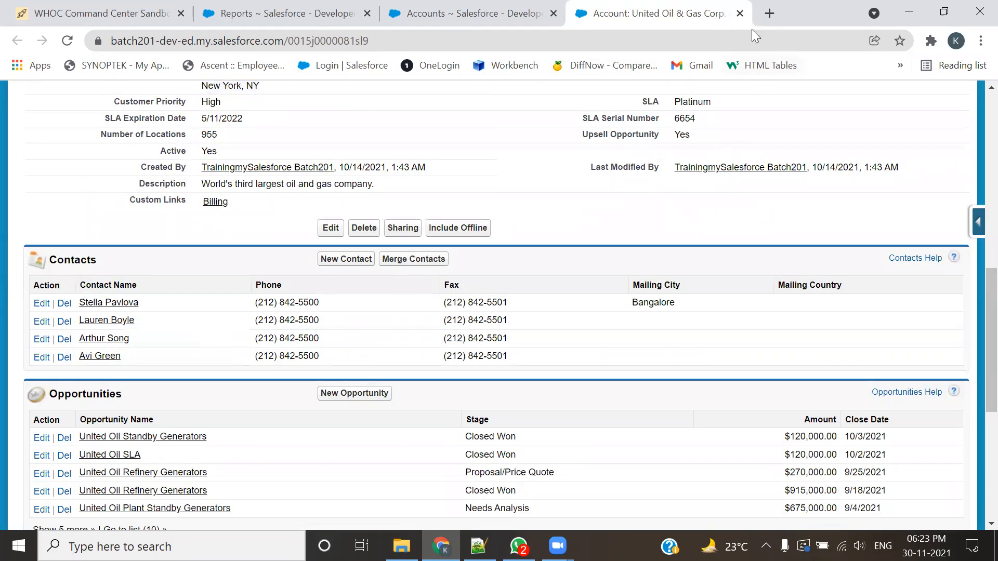
{"action": "left_click", "coordinate": [739, 13]}
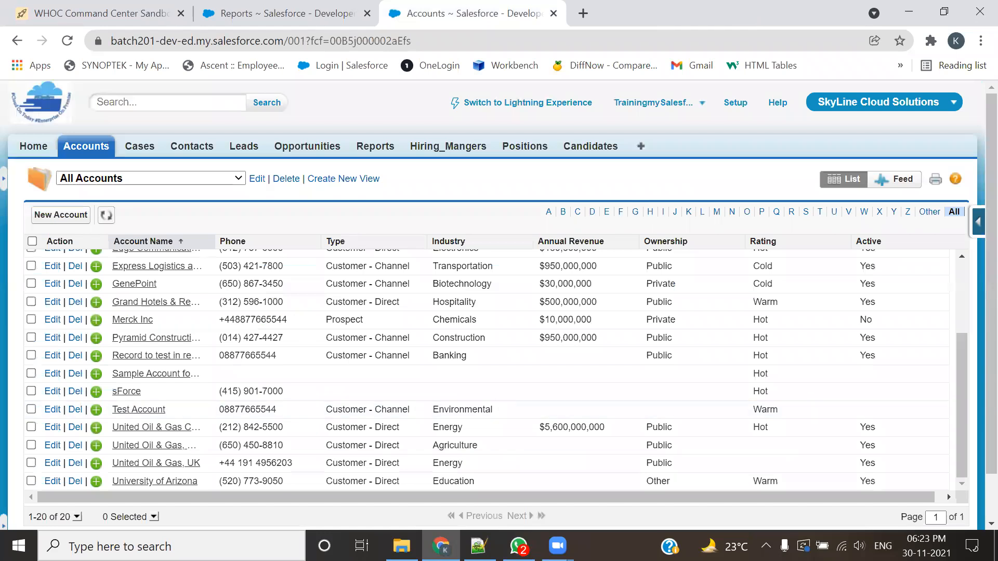
Step: Switch to the 201-Admin.txt notes in Notepad++ and highlight UseCase 3's requirement for Account records associated with Cases
{"action": "left_click", "coordinate": [478, 546]}
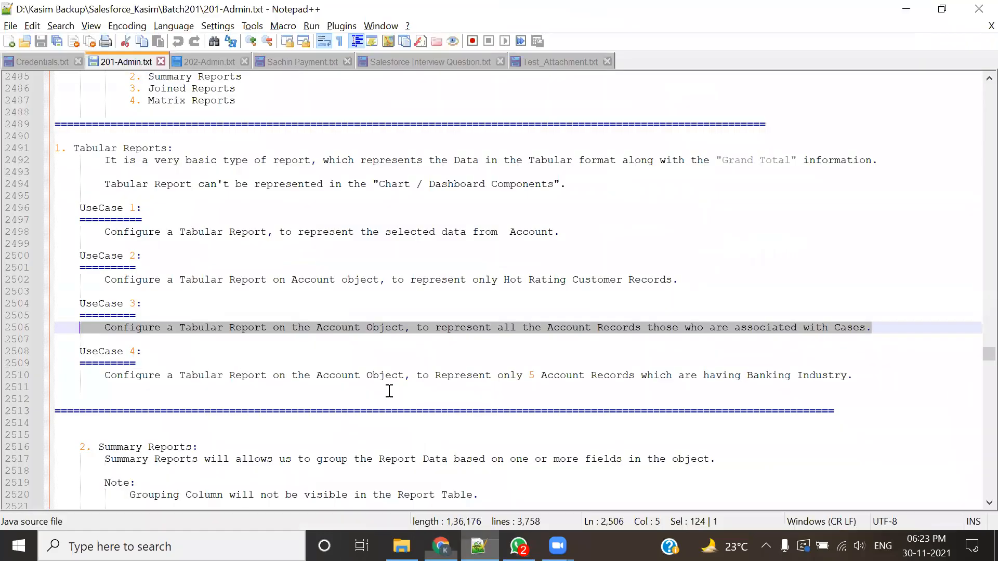
{"action": "left_click", "coordinate": [412, 378]}
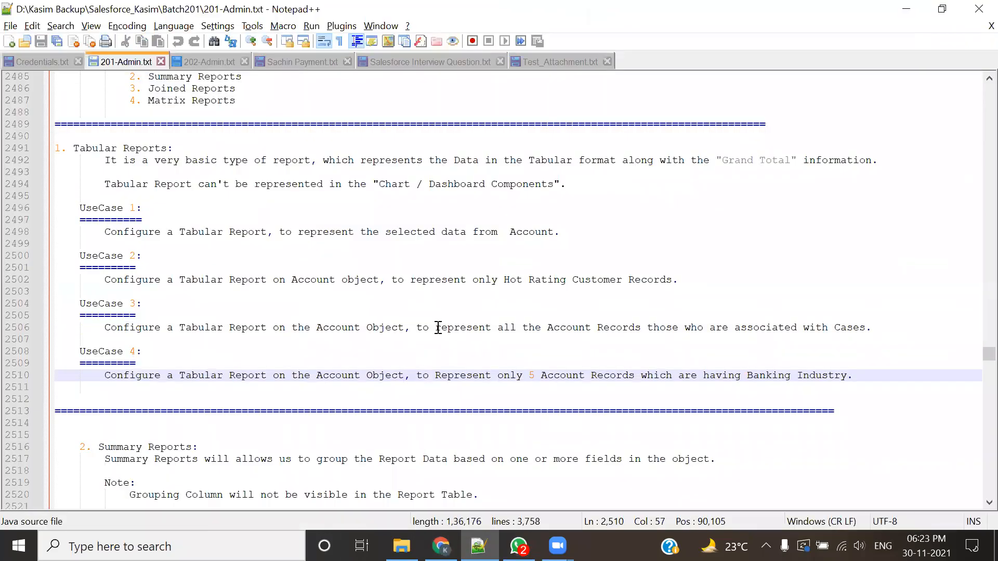
{"action": "left_click_drag", "start_coordinate": [438, 327], "coordinate": [564, 325]}
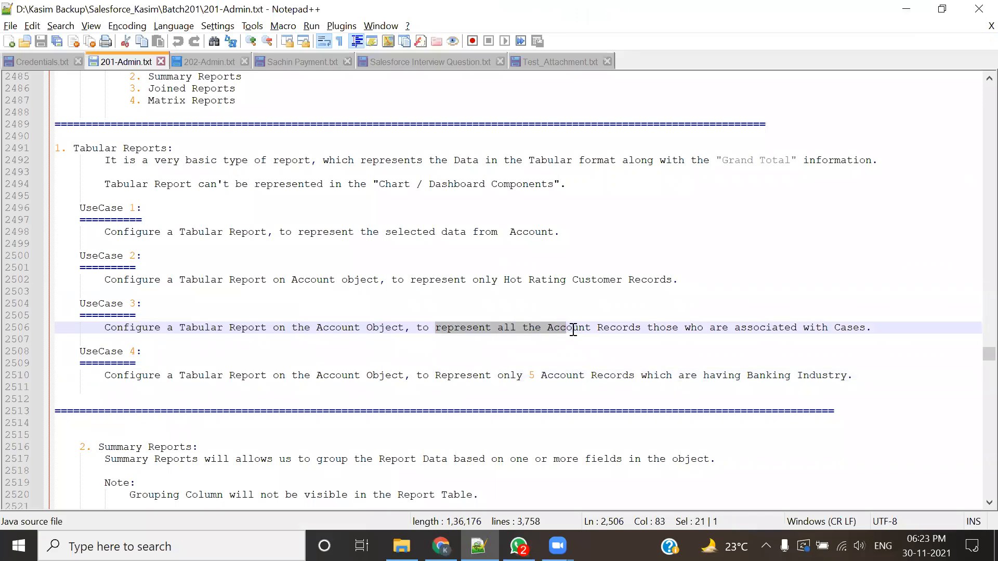
{"action": "left_click_drag", "start_coordinate": [735, 327], "coordinate": [867, 328]}
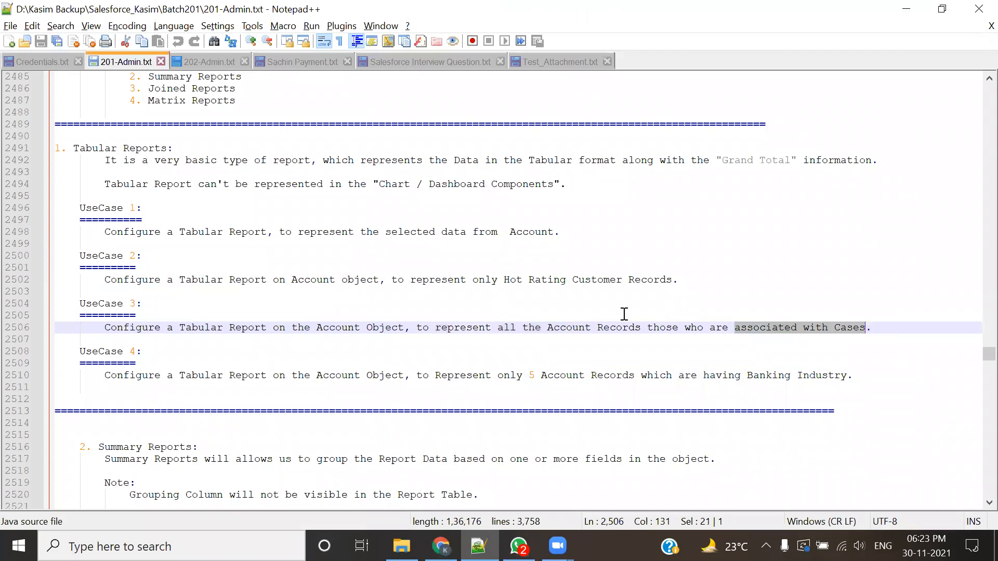
{"action": "left_click", "coordinate": [849, 378]}
{"action": "double_click", "coordinate": [851, 329]}
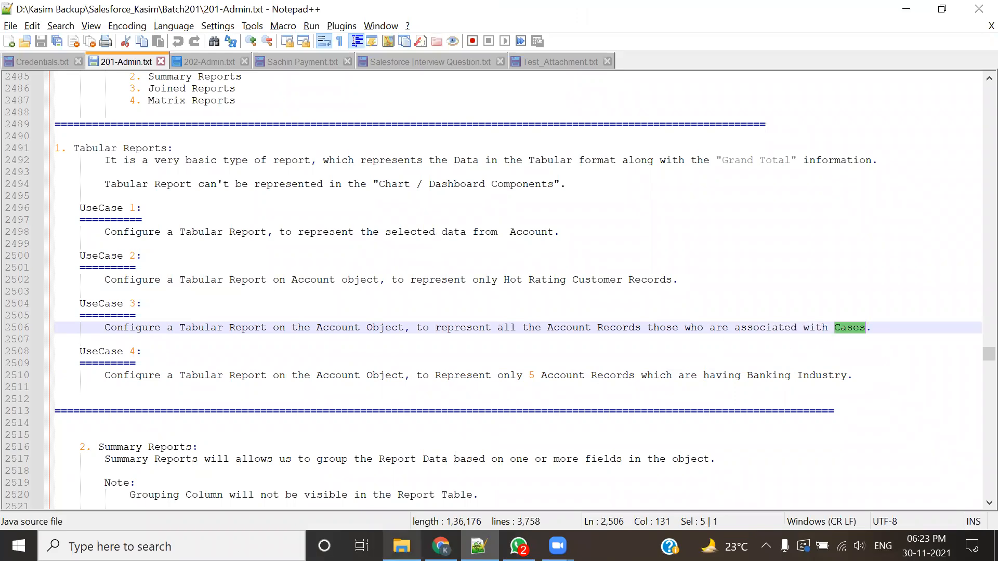
Step: Switch back to Chrome and open Record to test in report, Sample Account for Entitlements and sForce in separate browser tabs
{"action": "left_click", "coordinate": [441, 546]}
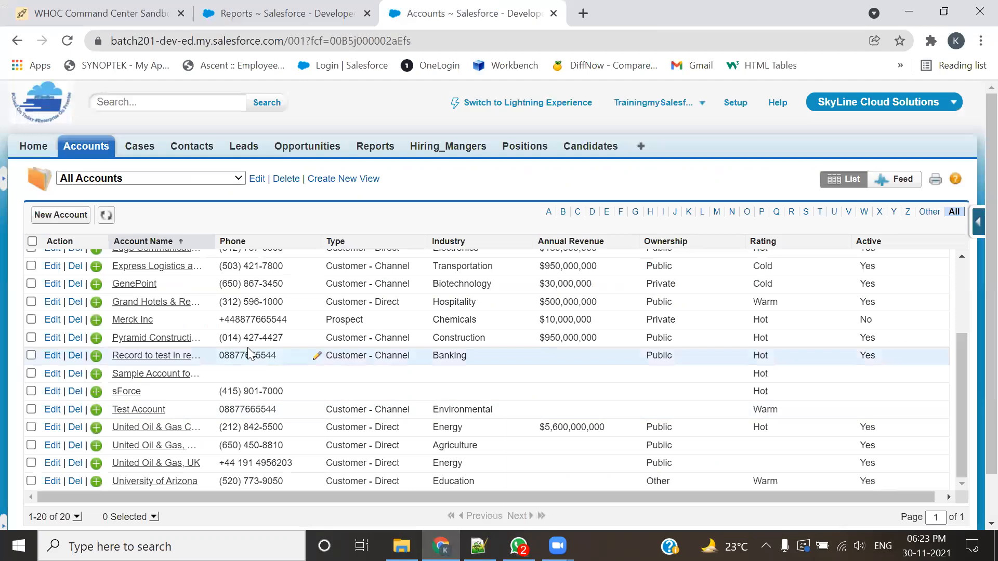
{"action": "scroll", "coordinate": [250, 354], "scroll_direction": "down", "scroll_amount": 1}
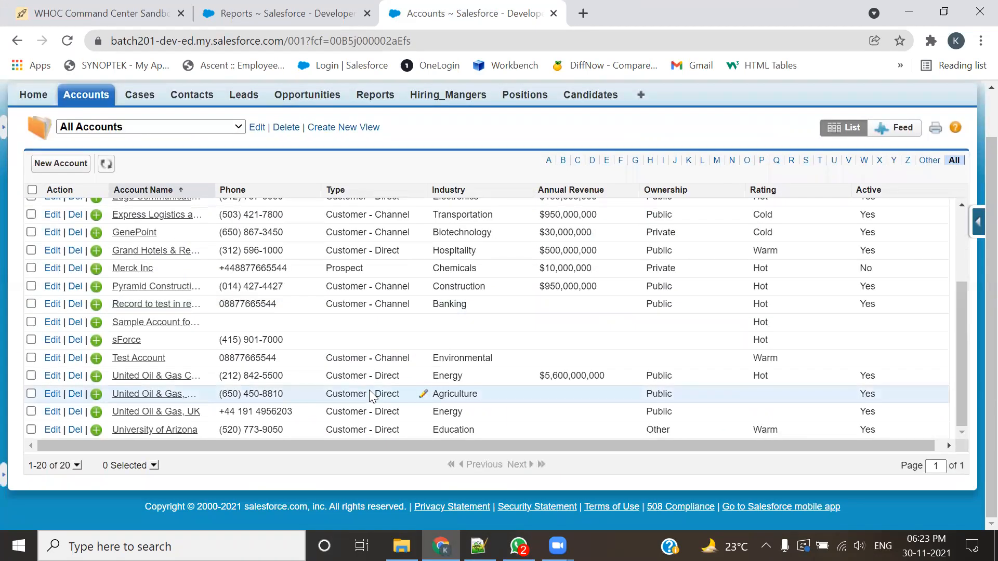
{"action": "middle_click", "coordinate": [126, 306]}
{"action": "middle_click", "coordinate": [137, 342]}
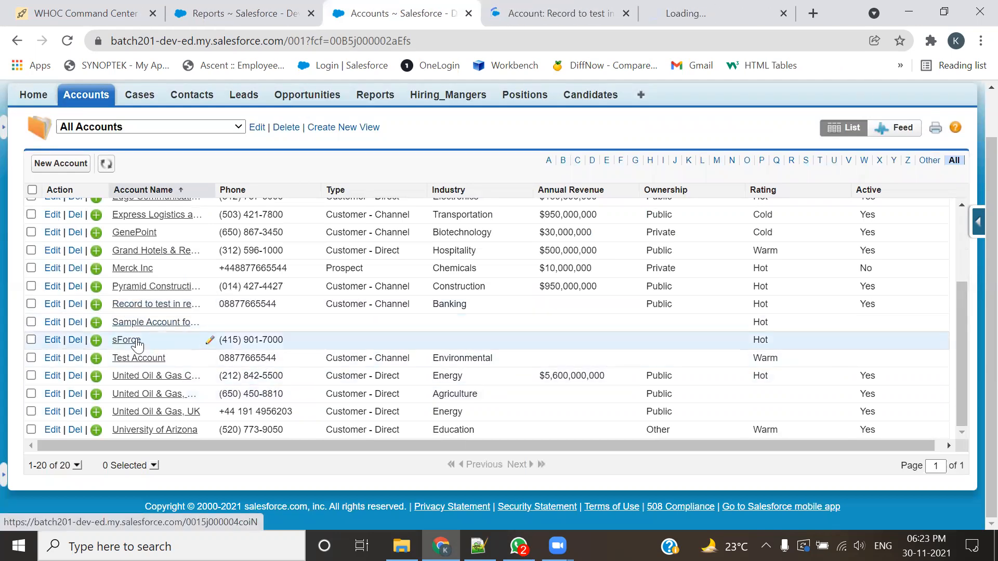
{"action": "middle_click", "coordinate": [136, 342]}
Step: Check the Cases related lists of Record to test in report, Sample Account for Entitlements and sForce, and close the three records' tabs
{"action": "left_click", "coordinate": [462, 13]}
{"action": "scroll", "coordinate": [423, 335], "scroll_direction": "down", "scroll_amount": 5}
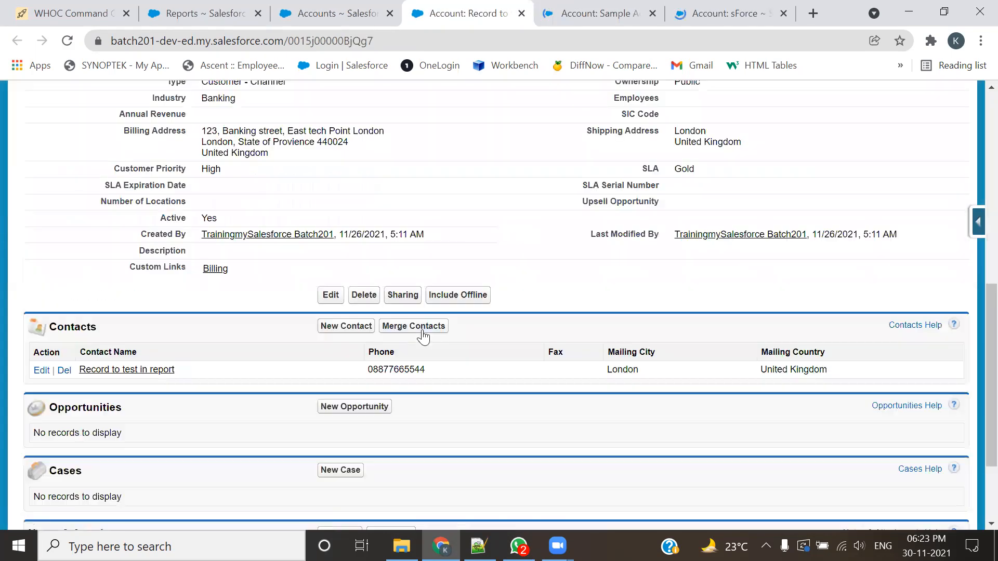
{"action": "scroll", "coordinate": [423, 337], "scroll_direction": "down", "scroll_amount": 3}
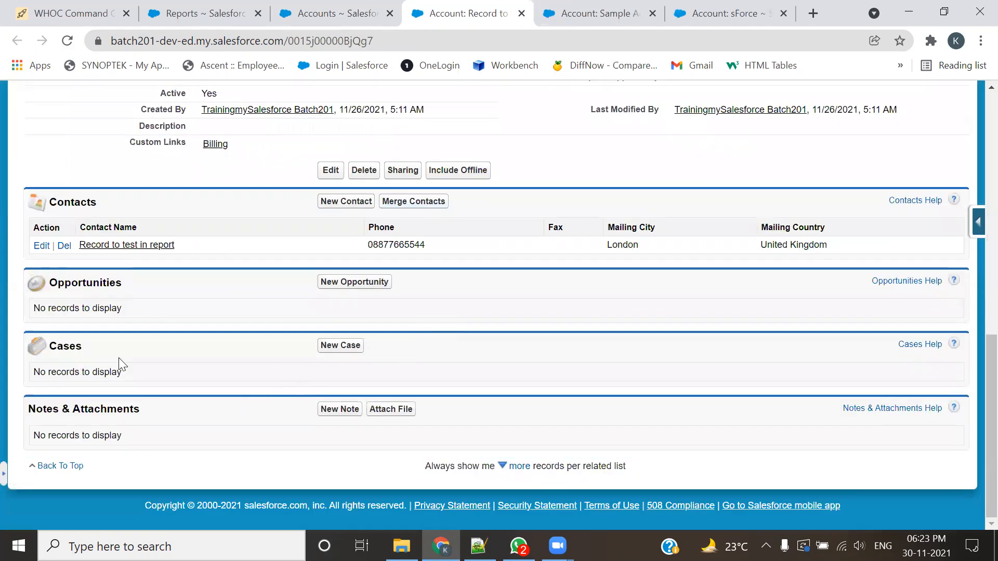
{"action": "scroll", "coordinate": [121, 364], "scroll_direction": "up", "scroll_amount": 7}
{"action": "left_click", "coordinate": [543, 7]}
{"action": "scroll", "coordinate": [279, 292], "scroll_direction": "down", "scroll_amount": 12}
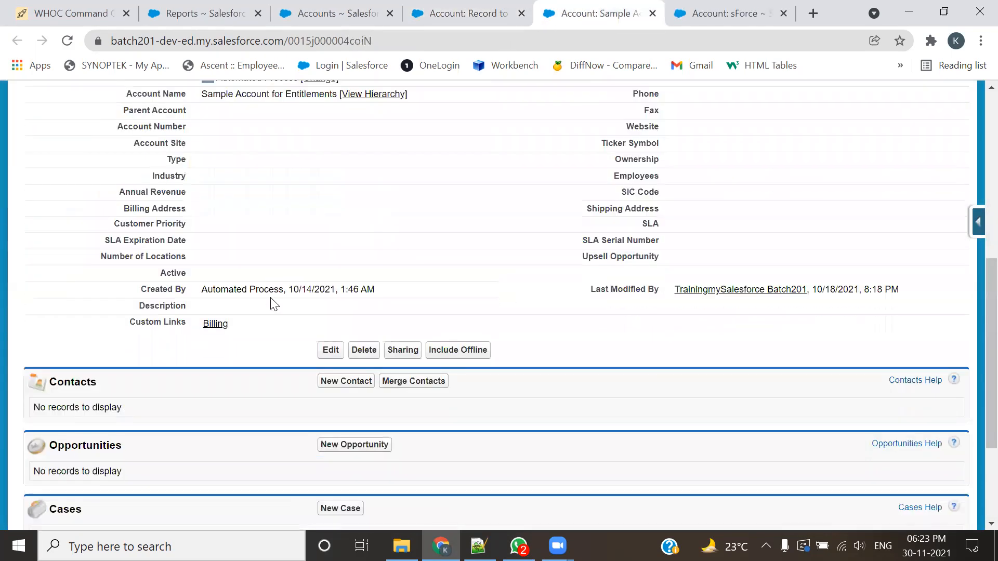
{"action": "left_click", "coordinate": [704, 17]}
{"action": "scroll", "coordinate": [379, 332], "scroll_direction": "down", "scroll_amount": 10}
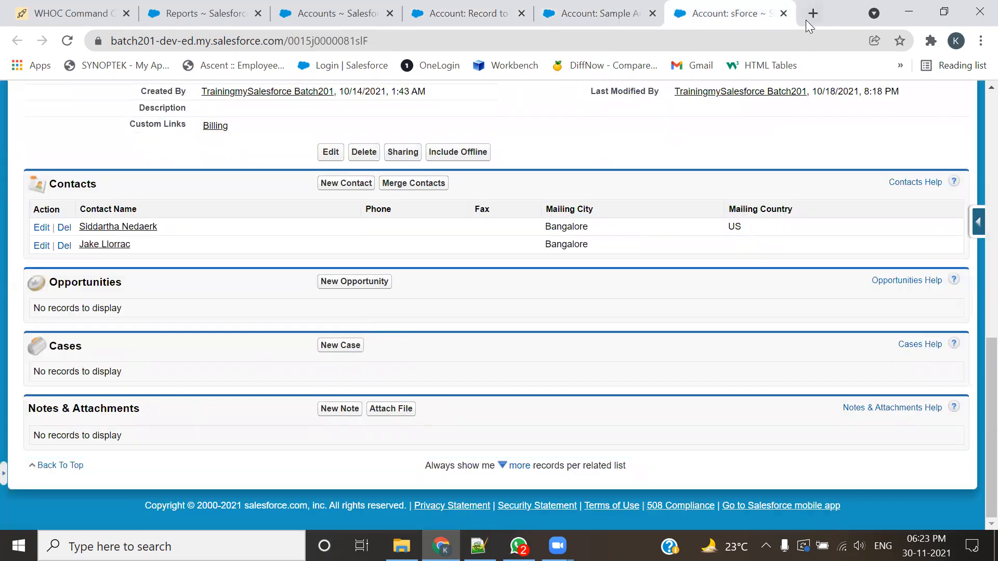
{"action": "left_click_drag", "start_coordinate": [82, 347], "coordinate": [65, 351]}
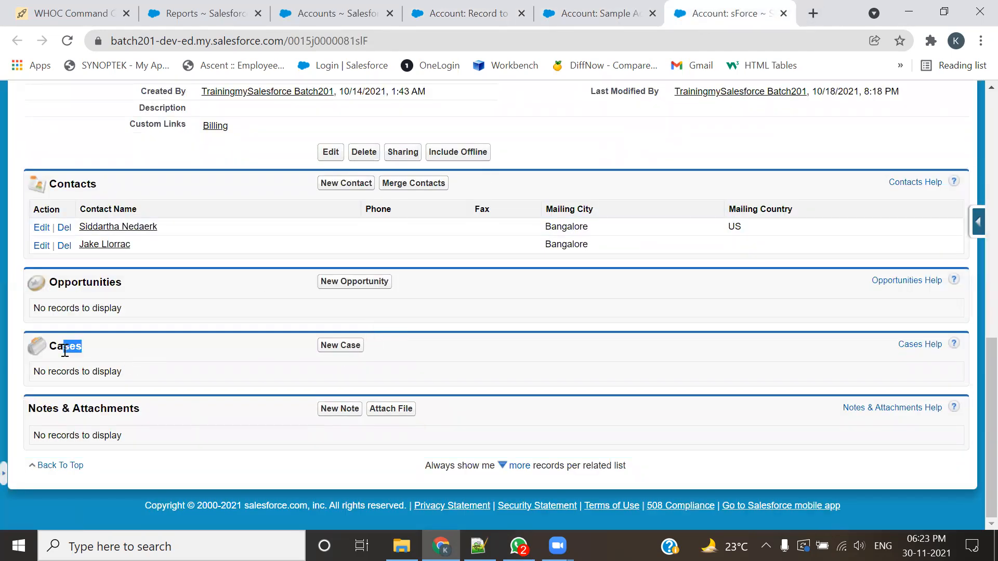
{"action": "left_click", "coordinate": [784, 14]}
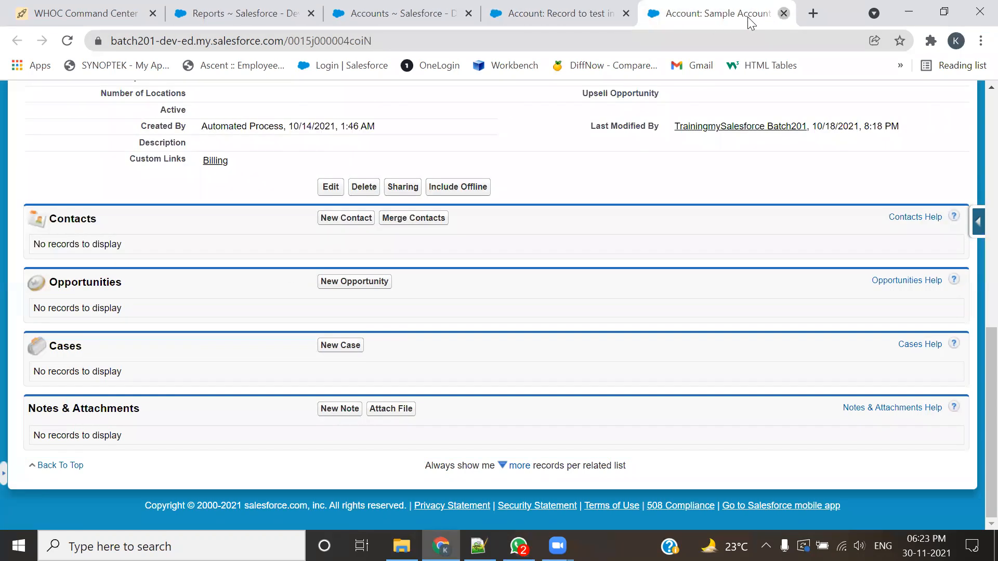
{"action": "left_click", "coordinate": [784, 13]}
{"action": "left_click", "coordinate": [739, 13]}
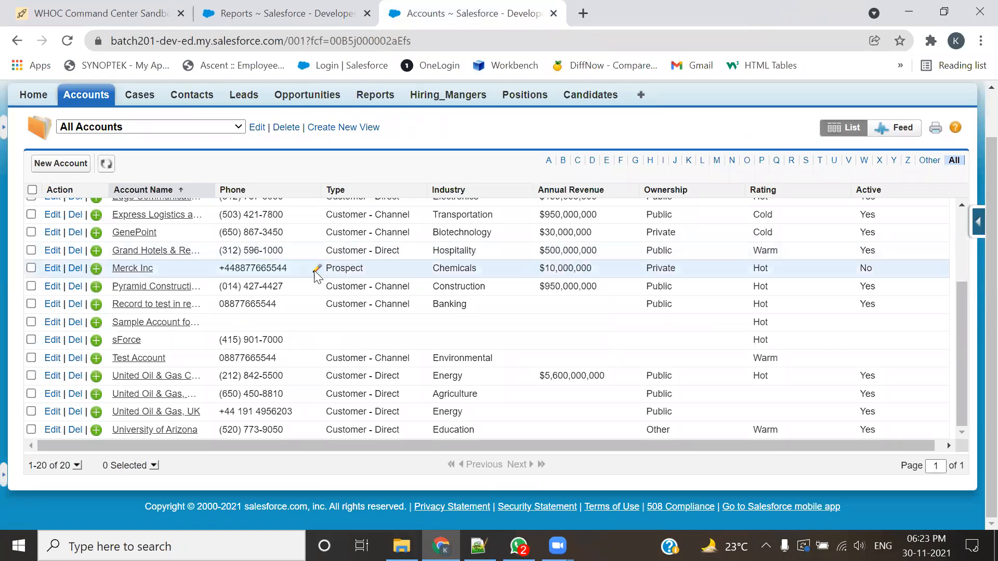
Step: Create a new report from Reports & Dashboards using the Accounts report type under Accounts & Contacts
{"action": "left_click", "coordinate": [231, 8]}
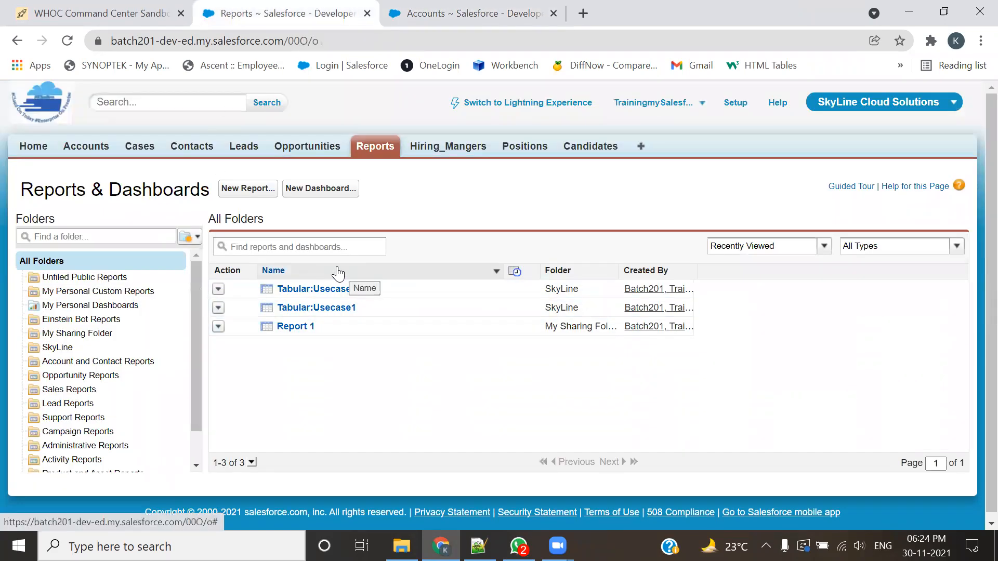
{"action": "left_click", "coordinate": [248, 188]}
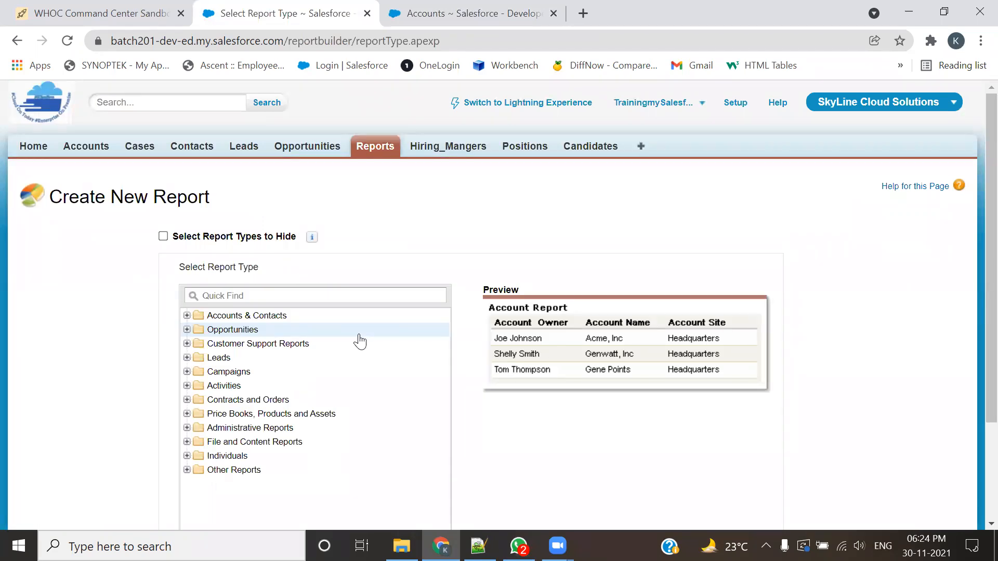
{"action": "scroll", "coordinate": [395, 245], "scroll_direction": "down", "scroll_amount": 3}
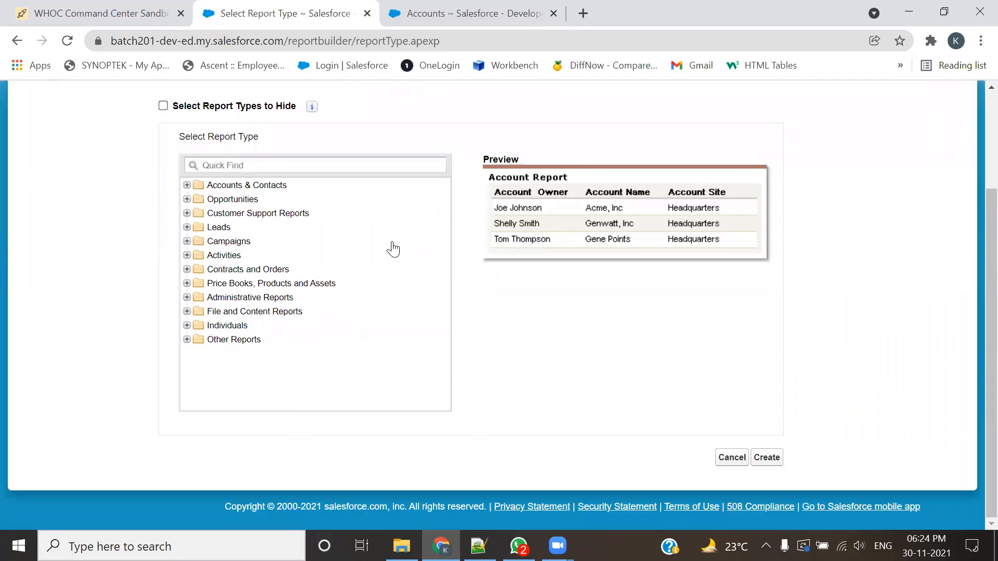
{"action": "left_click", "coordinate": [187, 185]}
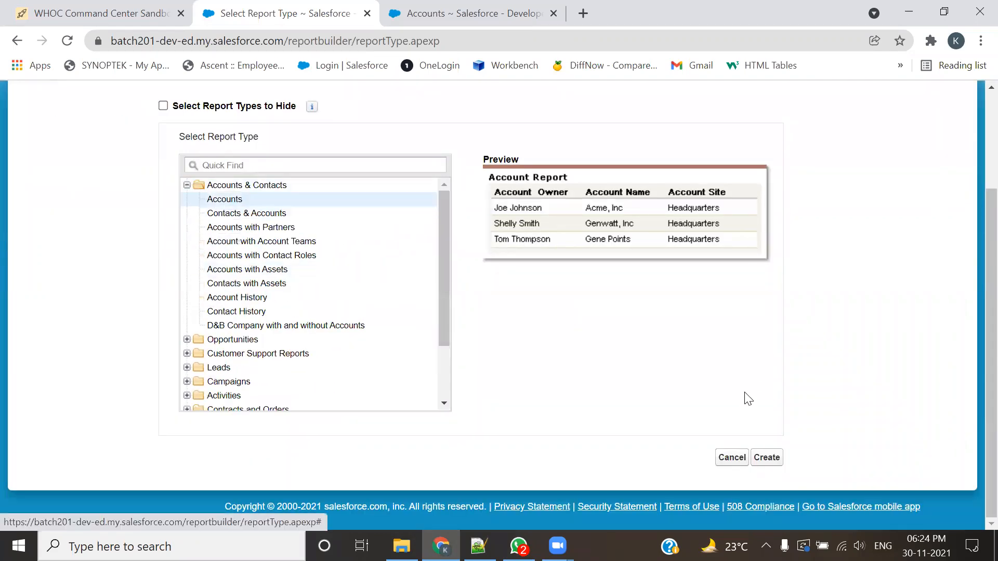
{"action": "left_click", "coordinate": [763, 459]}
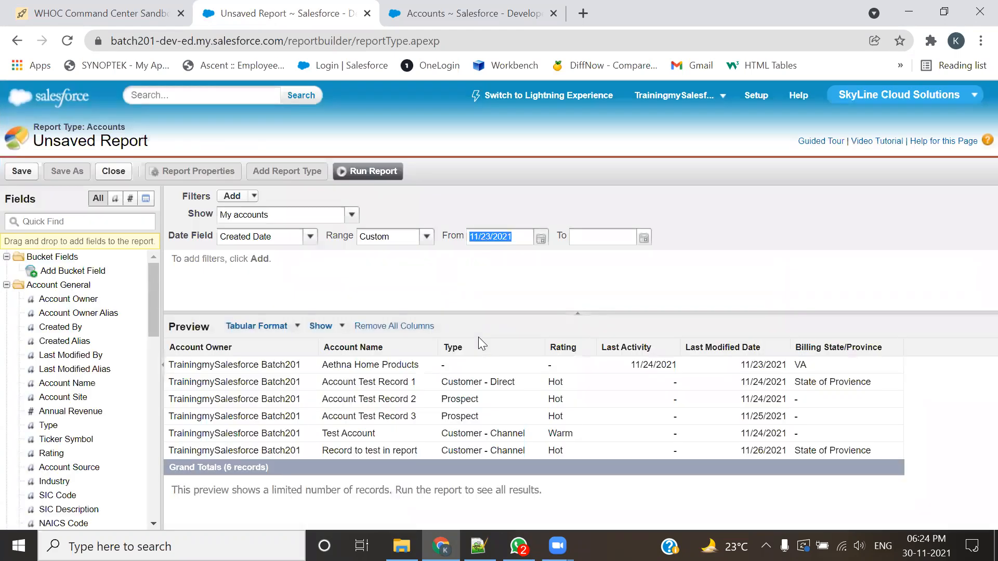
Step: Set the report to show All accounts with a Created Date range of All Time
{"action": "left_click", "coordinate": [318, 215]}
{"action": "left_click", "coordinate": [253, 260]}
{"action": "left_click", "coordinate": [403, 237]}
{"action": "left_click", "coordinate": [387, 252]}
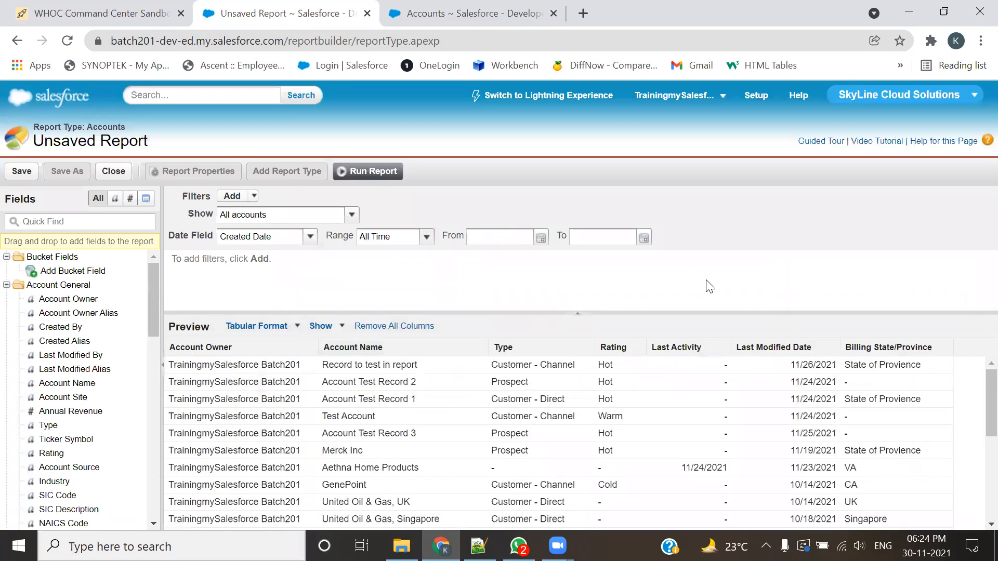
Step: Remove the Account Owner, Last Activity, Last Modified Date and Billing State/Province columns from the report
{"action": "left_click_drag", "start_coordinate": [247, 345], "coordinate": [48, 347]}
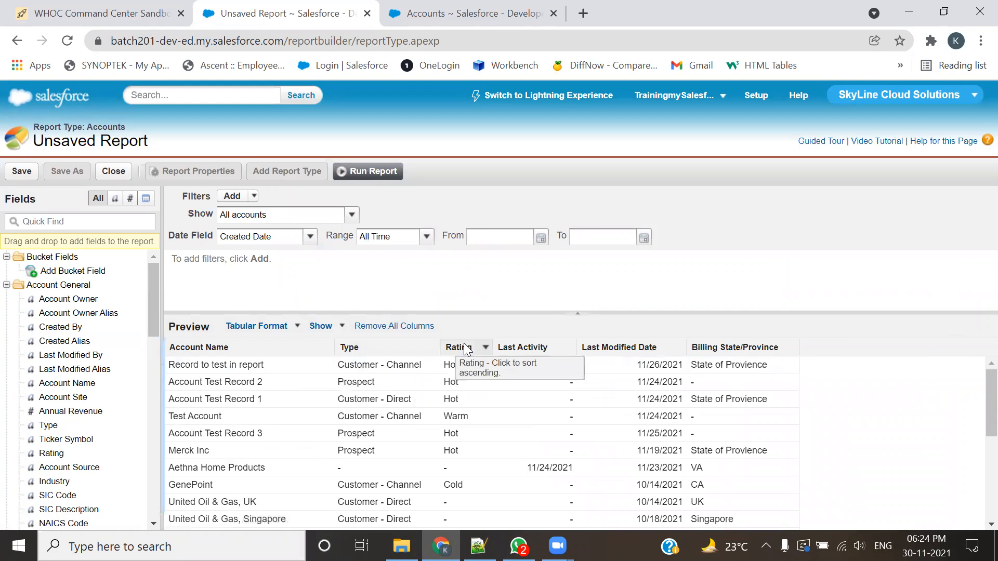
{"action": "left_click_drag", "start_coordinate": [543, 352], "coordinate": [78, 351]}
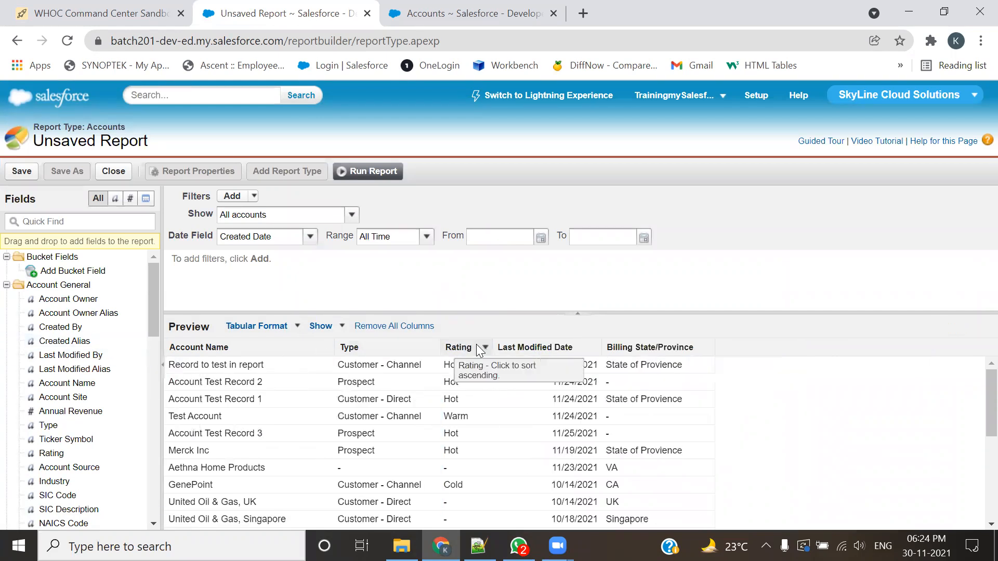
{"action": "left_click_drag", "start_coordinate": [522, 345], "coordinate": [34, 338]}
{"action": "left_click_drag", "start_coordinate": [542, 349], "coordinate": [92, 345]}
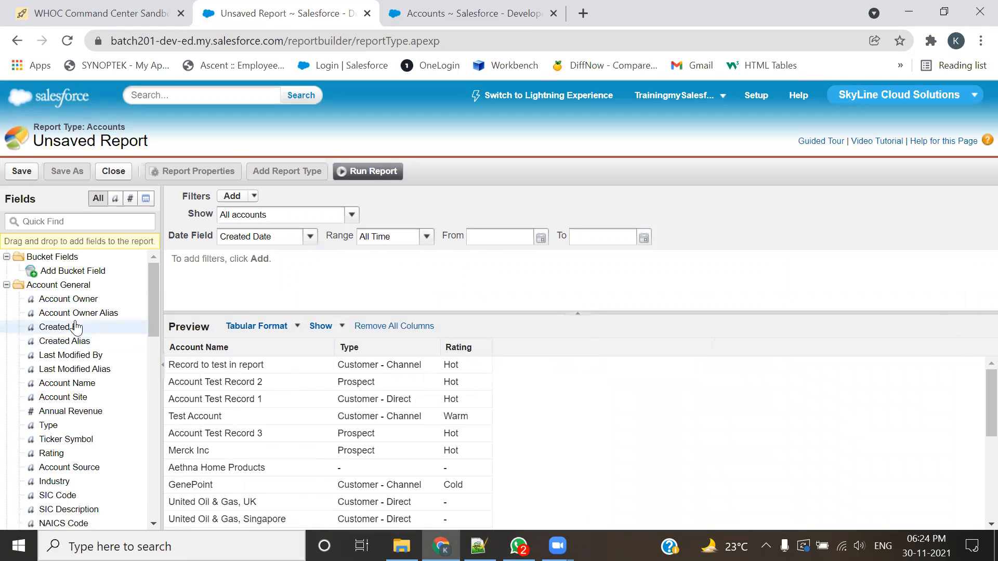
Step: Add the Annual Revenue, Industry, Phone, Fax, Website and Active fields as columns of the report
{"action": "scroll", "coordinate": [76, 322], "scroll_direction": "down", "scroll_amount": 3}
{"action": "double_click", "coordinate": [63, 335]}
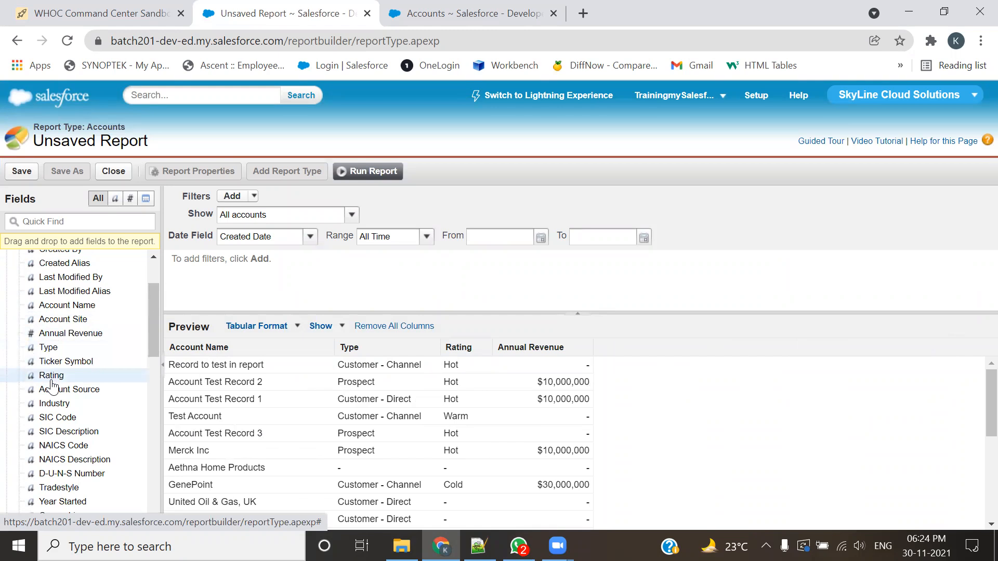
{"action": "scroll", "coordinate": [52, 377], "scroll_direction": "down", "scroll_amount": 3}
{"action": "double_click", "coordinate": [57, 326]}
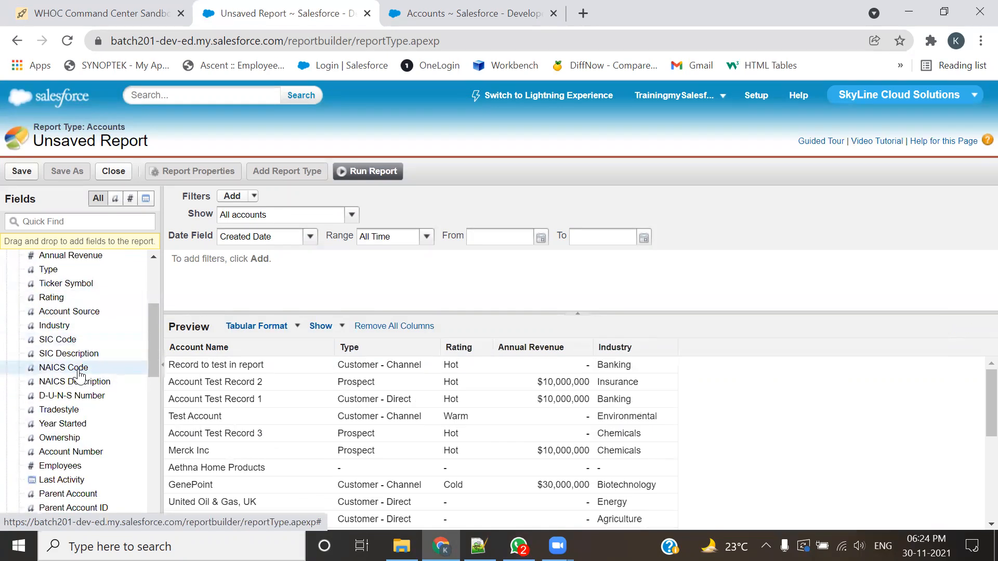
{"action": "scroll", "coordinate": [78, 372], "scroll_direction": "down", "scroll_amount": 6}
{"action": "scroll", "coordinate": [80, 374], "scroll_direction": "down", "scroll_amount": 8}
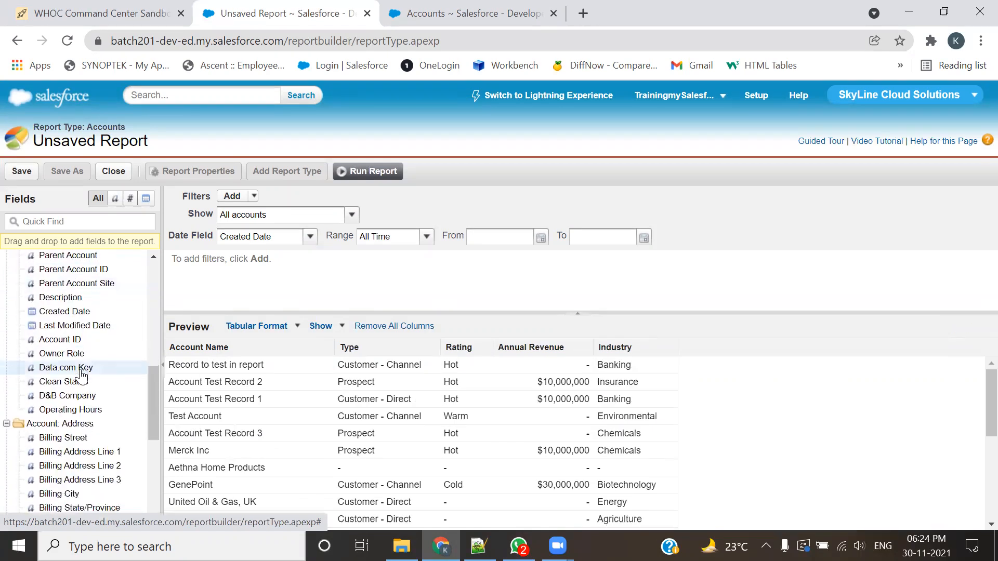
{"action": "scroll", "coordinate": [81, 374], "scroll_direction": "down", "scroll_amount": 6}
{"action": "double_click", "coordinate": [49, 385]}
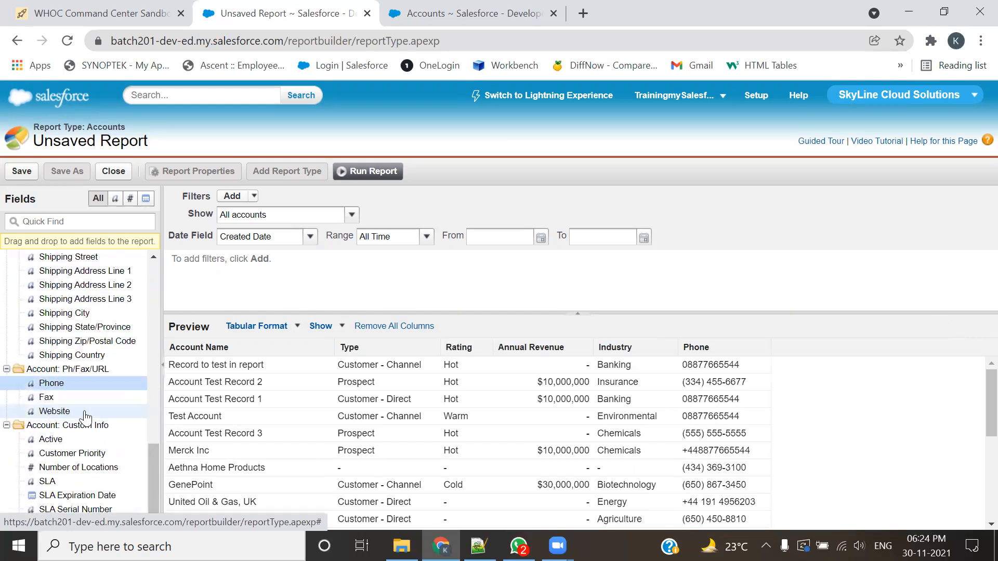
{"action": "double_click", "coordinate": [49, 399]}
{"action": "double_click", "coordinate": [51, 410]}
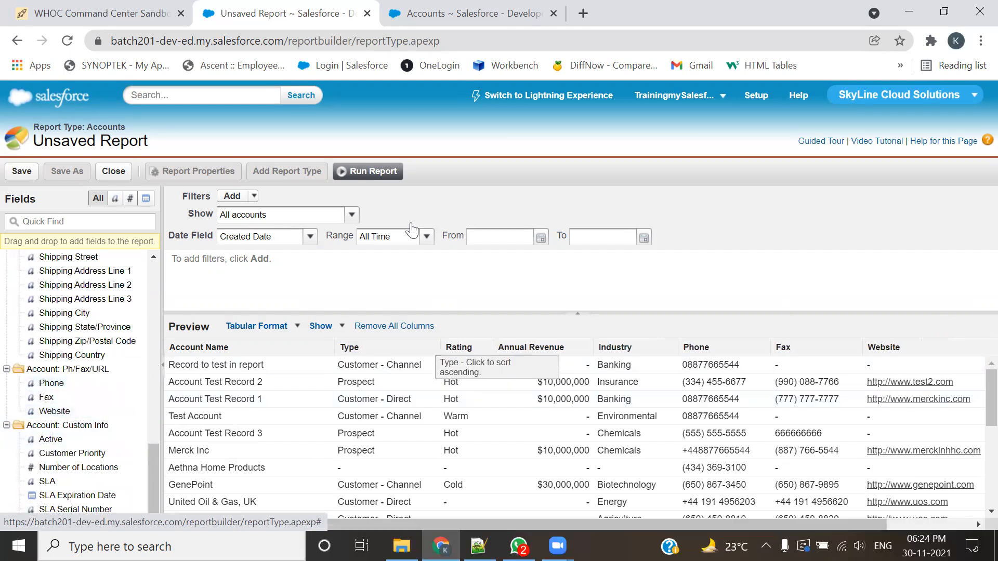
Step: Run the report, review the listed accounts, and return to customizing the report
{"action": "left_click", "coordinate": [382, 173]}
{"action": "scroll", "coordinate": [743, 338], "scroll_direction": "down", "scroll_amount": 5}
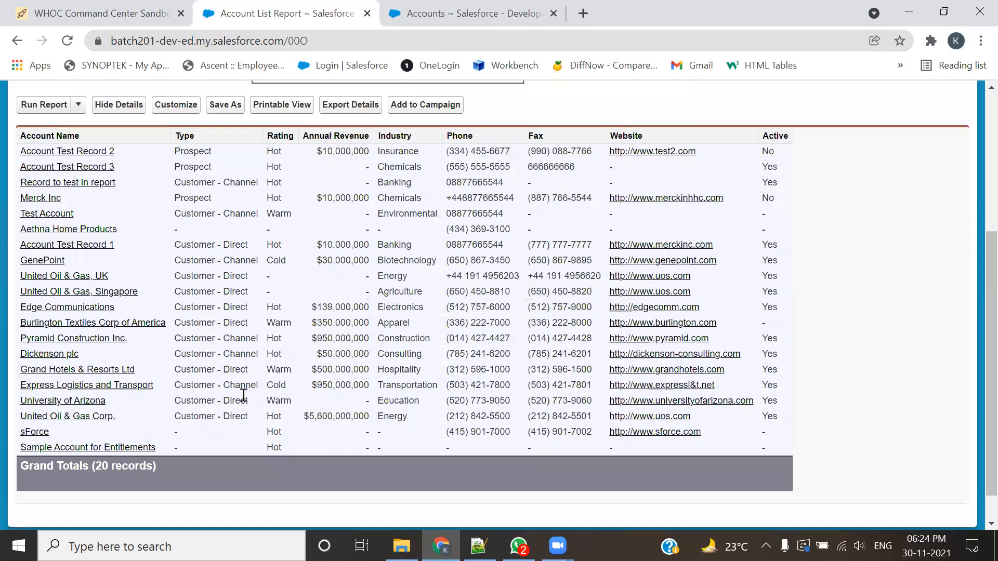
{"action": "scroll", "coordinate": [245, 353], "scroll_direction": "up", "scroll_amount": 3}
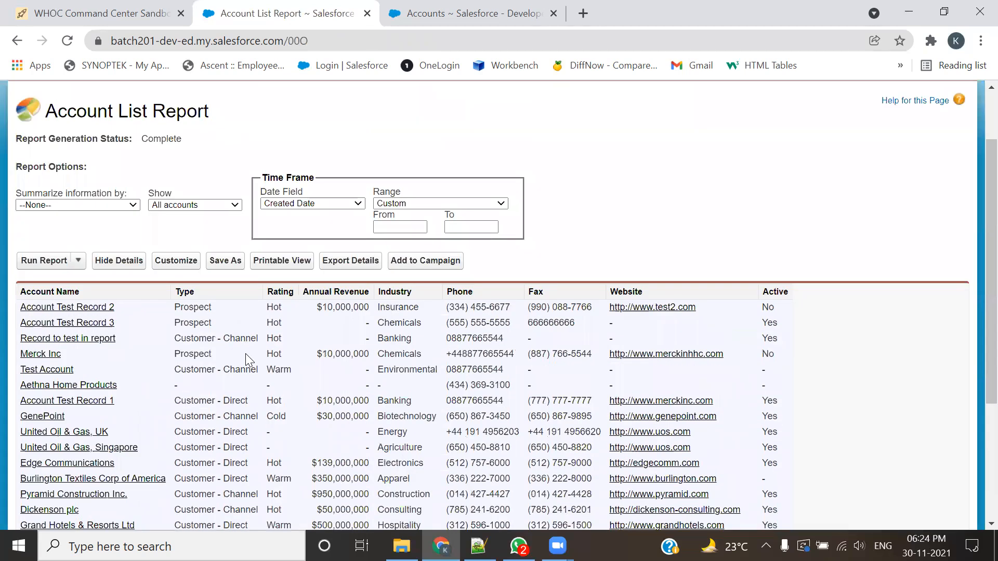
{"action": "scroll", "coordinate": [245, 353], "scroll_direction": "down", "scroll_amount": 1}
{"action": "left_click", "coordinate": [177, 181]}
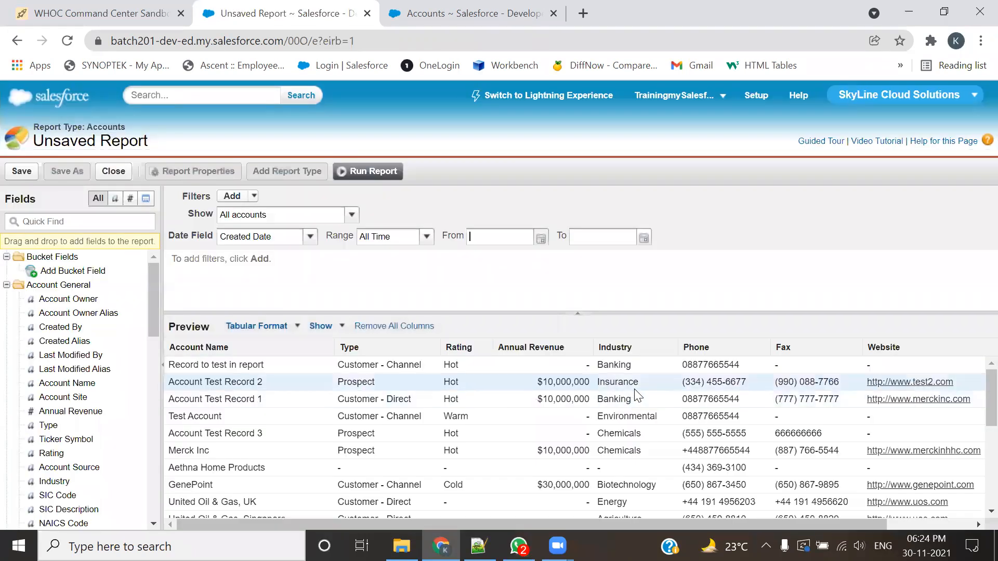
Step: Look over the report preview and open the choice of filter types for the report
{"action": "scroll", "coordinate": [637, 396], "scroll_direction": "down", "scroll_amount": 2}
{"action": "scroll", "coordinate": [676, 406], "scroll_direction": "up", "scroll_amount": 3}
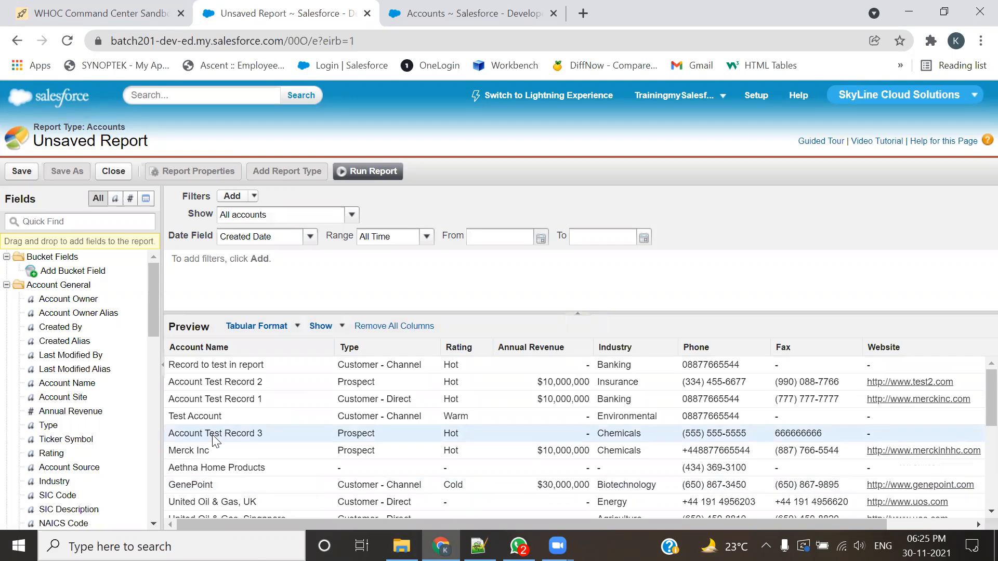
{"action": "left_click", "coordinate": [253, 199]}
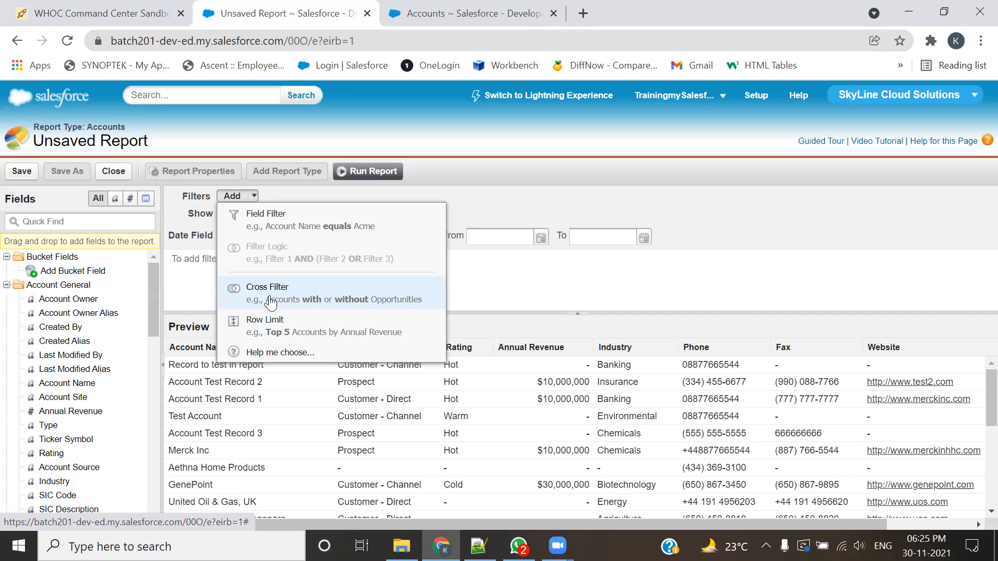
Step: Add a cross filter to the report with Accounts as the primary object and the "with" condition
{"action": "left_click", "coordinate": [270, 302]}
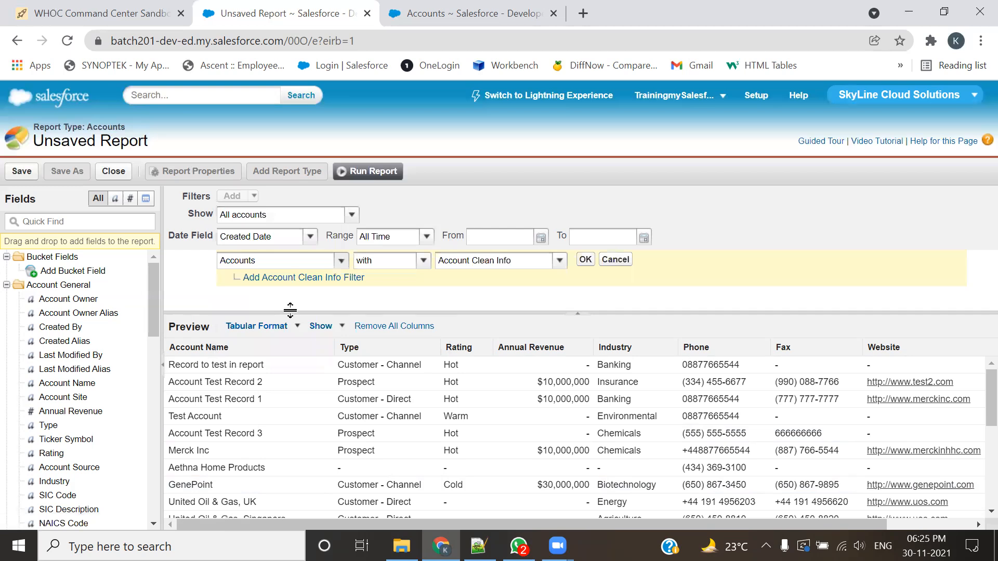
{"action": "left_click", "coordinate": [340, 262]}
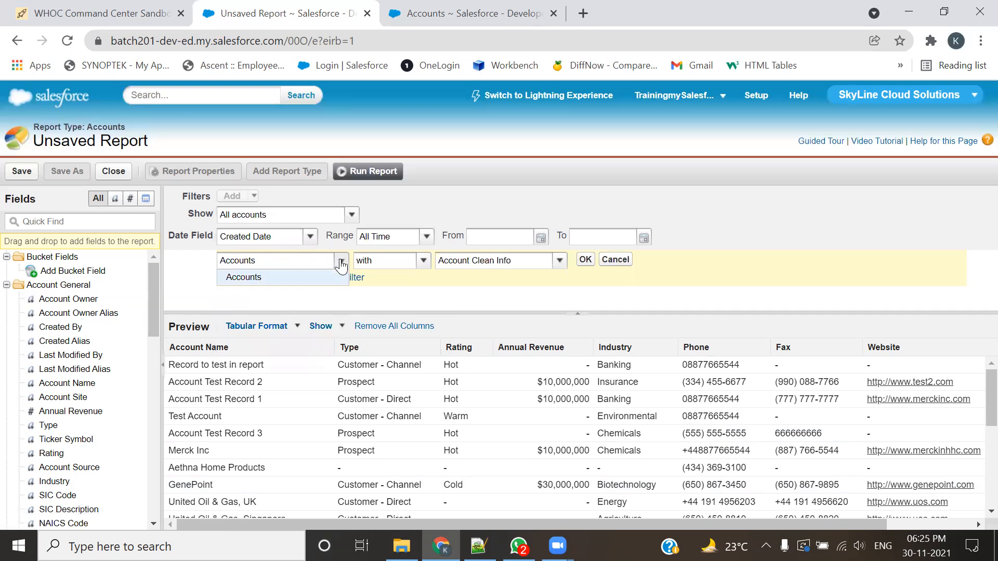
{"action": "left_click", "coordinate": [341, 266]}
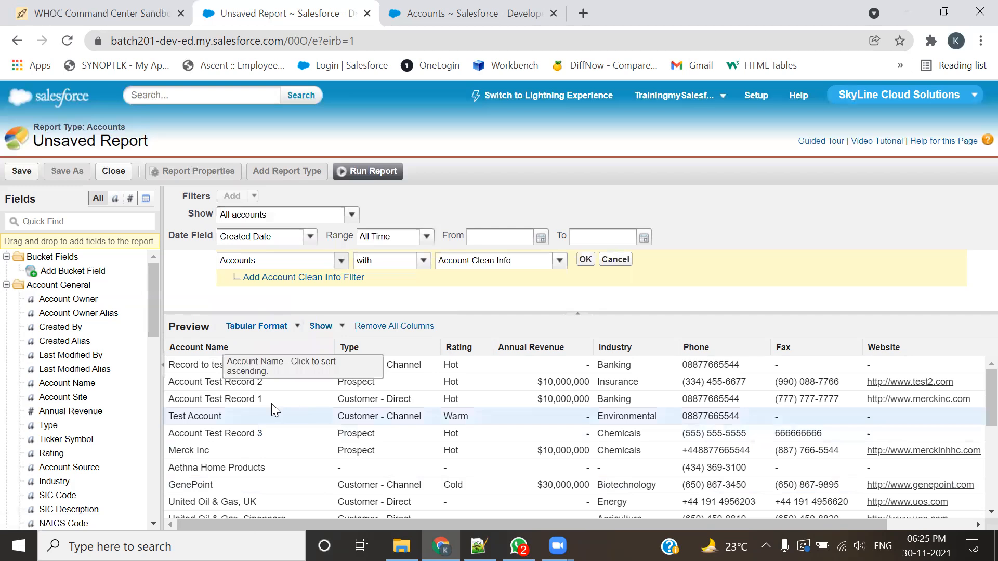
{"action": "left_click", "coordinate": [341, 262]}
{"action": "left_click", "coordinate": [284, 280]}
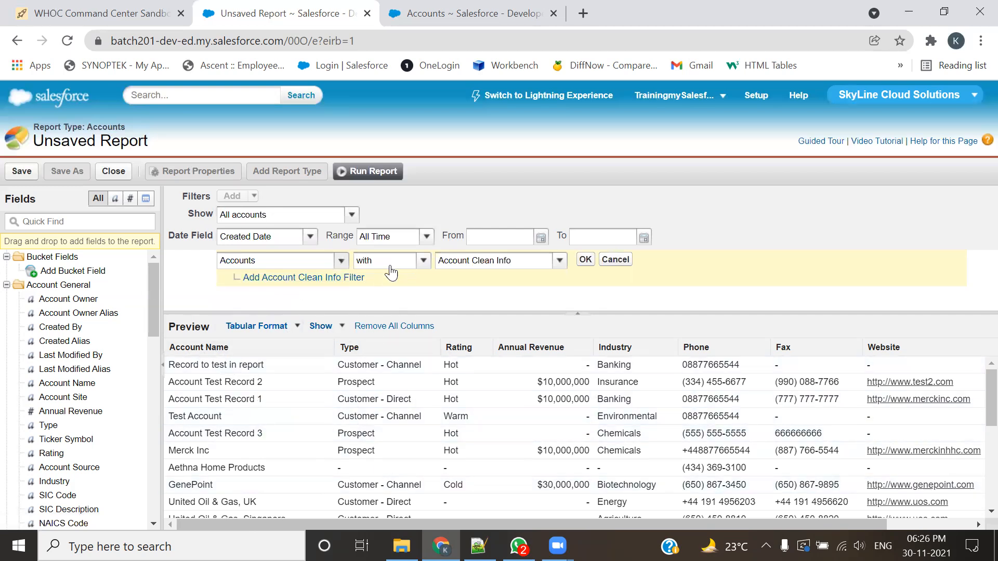
{"action": "left_click", "coordinate": [424, 265]}
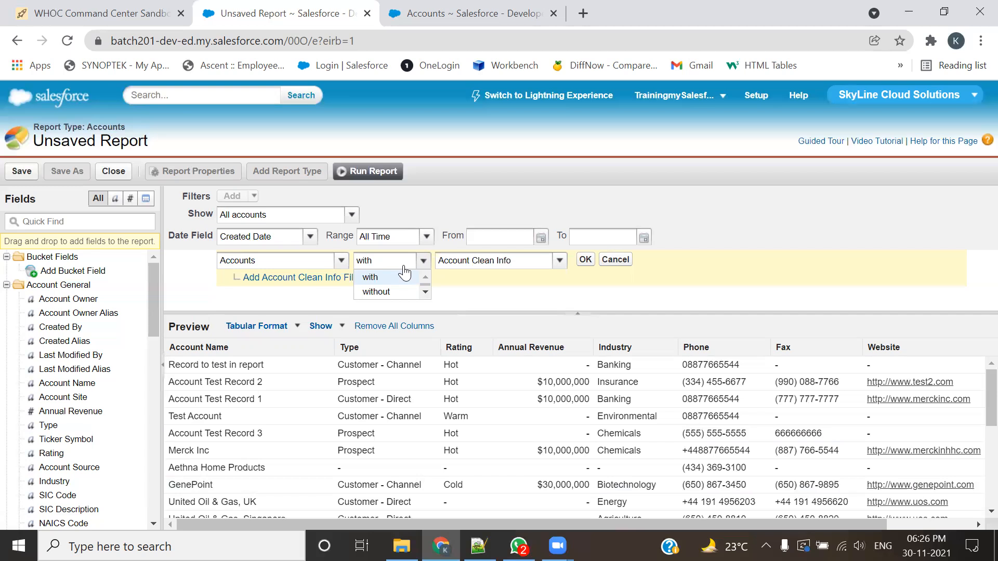
{"action": "left_click", "coordinate": [378, 279]}
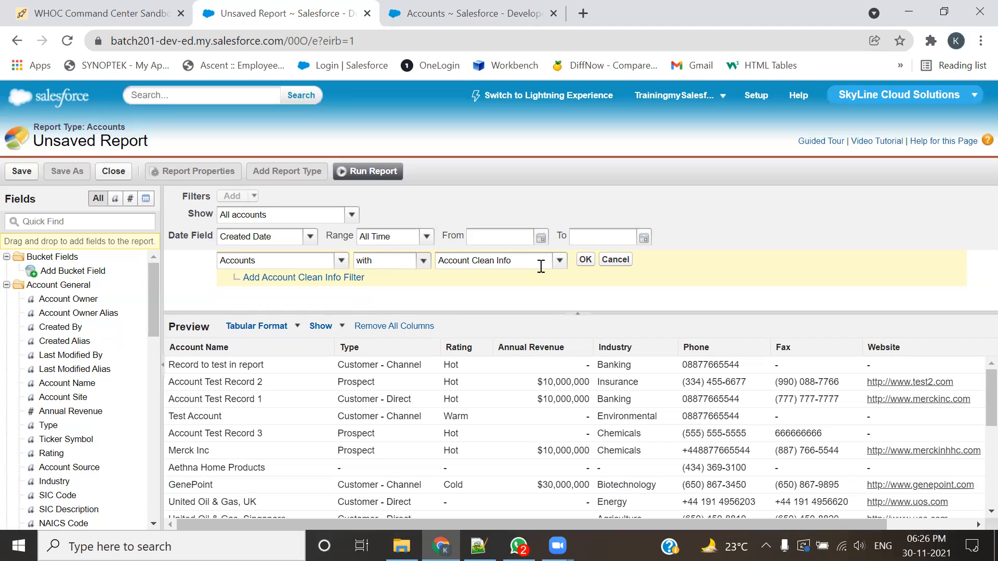
Step: Look through the related objects available for the cross filter and choose Cases
{"action": "left_click", "coordinate": [559, 260]}
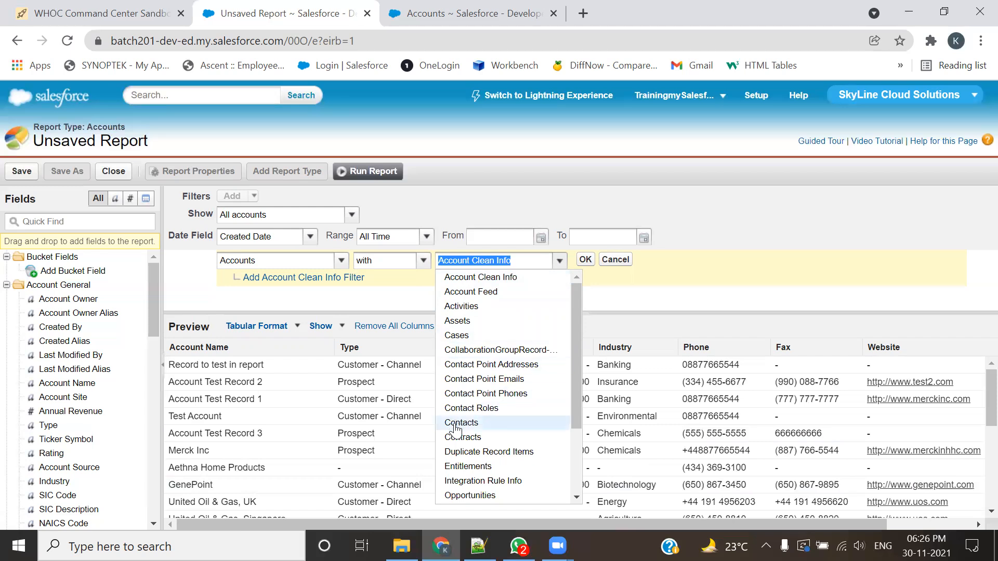
{"action": "scroll", "coordinate": [462, 478], "scroll_direction": "down", "scroll_amount": 2}
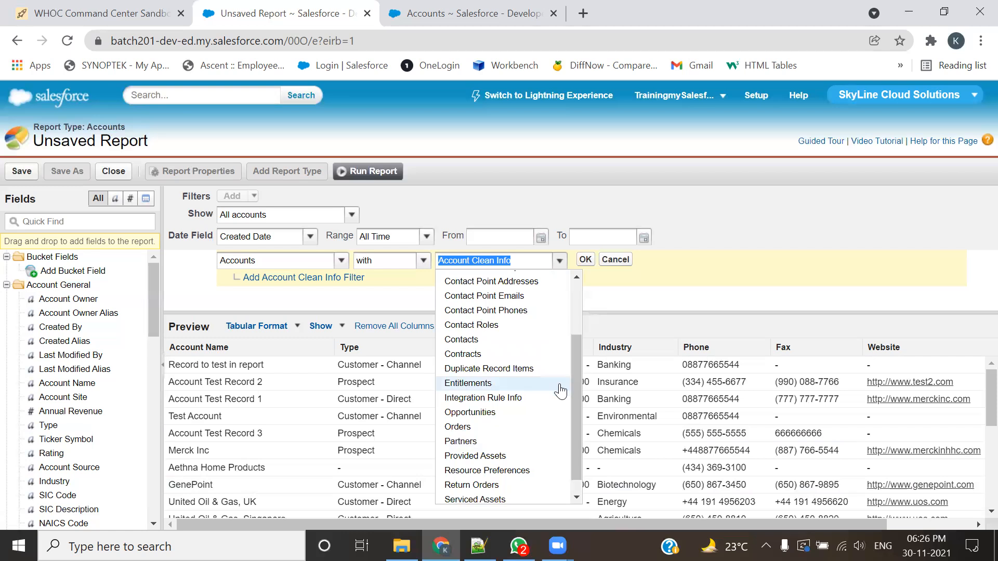
{"action": "scroll", "coordinate": [520, 442], "scroll_direction": "down", "scroll_amount": 1}
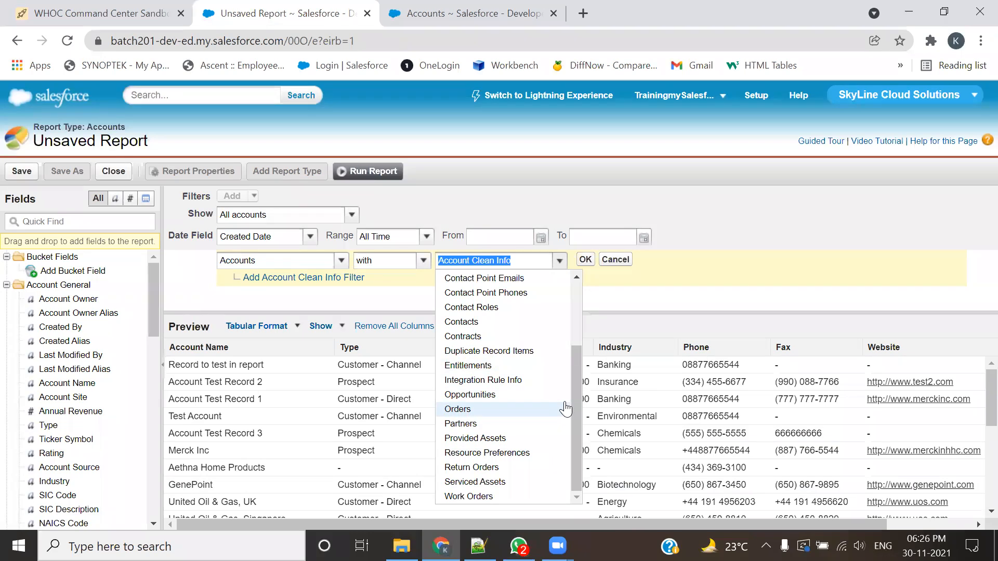
{"action": "scroll", "coordinate": [554, 398], "scroll_direction": "up", "scroll_amount": 3}
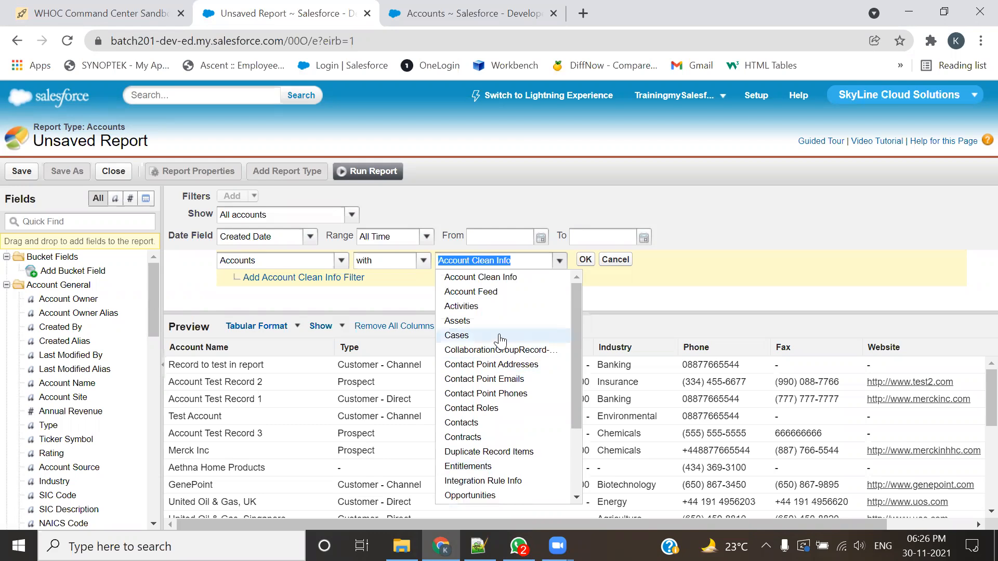
{"action": "scroll", "coordinate": [500, 340], "scroll_direction": "down", "scroll_amount": 3}
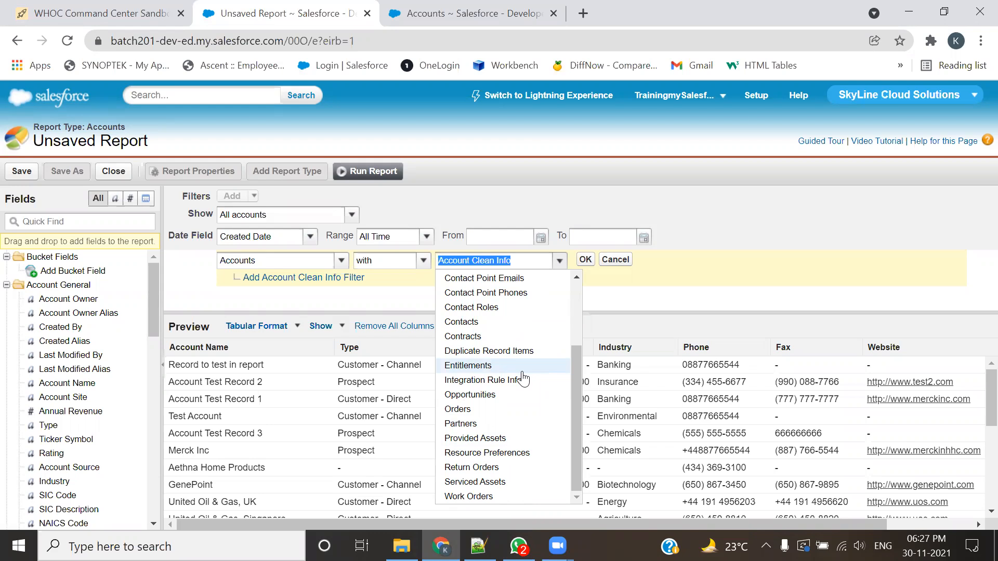
{"action": "scroll", "coordinate": [522, 379], "scroll_direction": "up", "scroll_amount": 3}
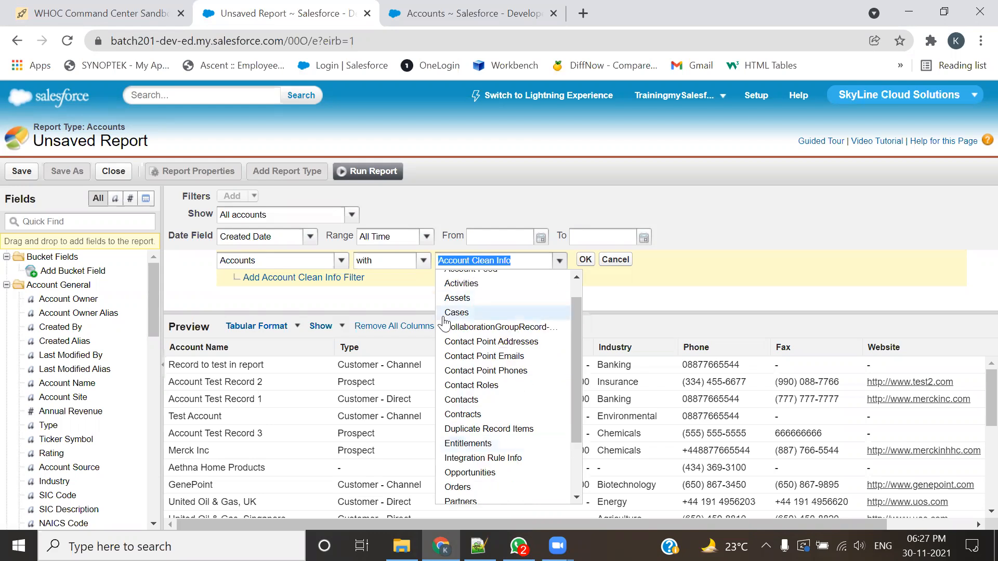
{"action": "left_click", "coordinate": [455, 313]}
{"action": "left_click", "coordinate": [453, 291]}
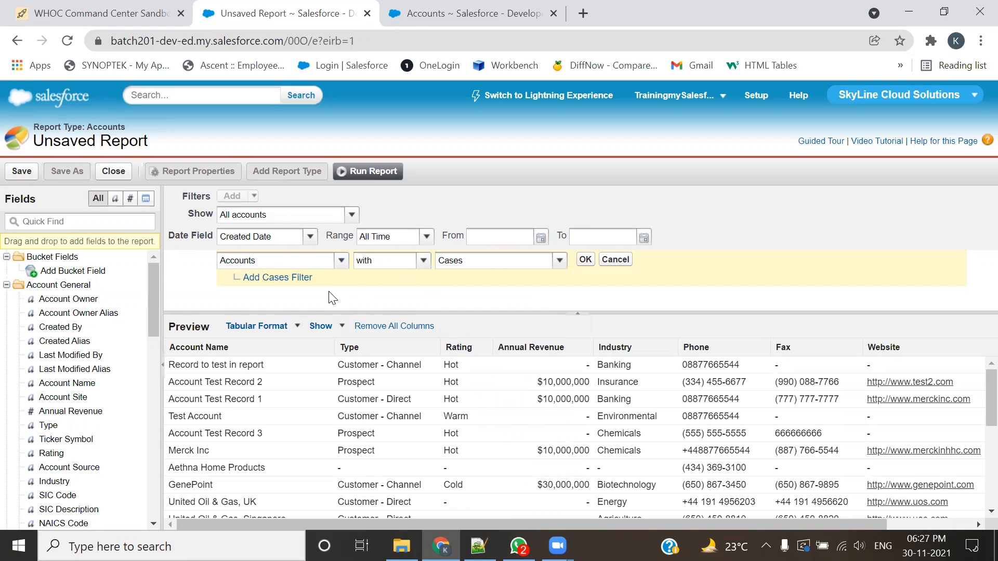
{"action": "left_click", "coordinate": [264, 280]}
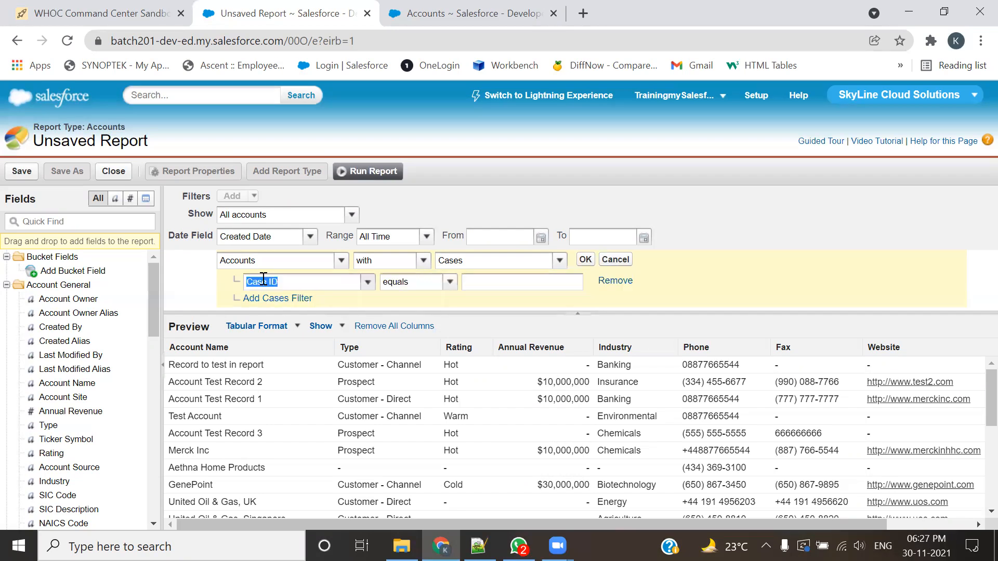
{"action": "left_click", "coordinate": [367, 282]}
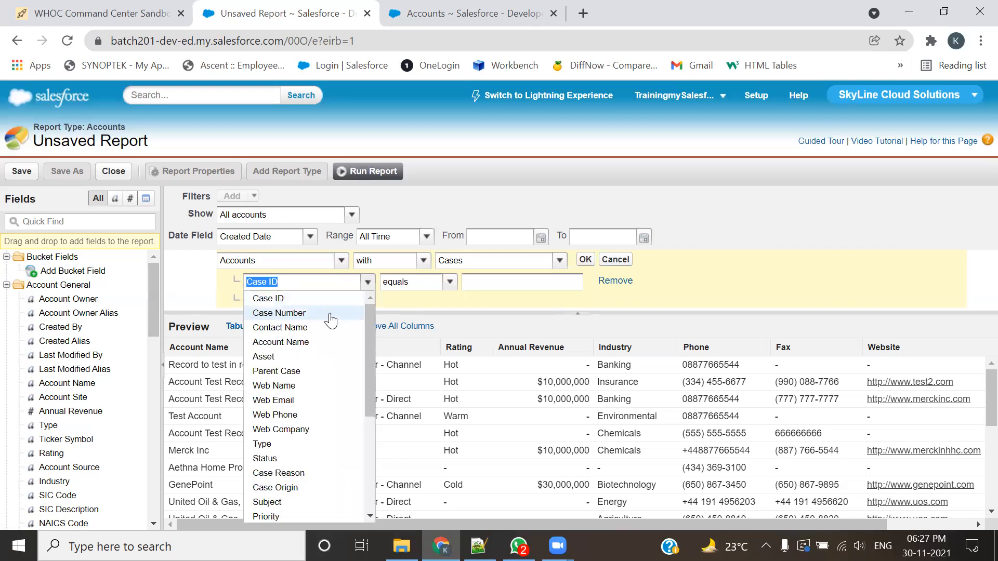
{"action": "left_click", "coordinate": [450, 286]}
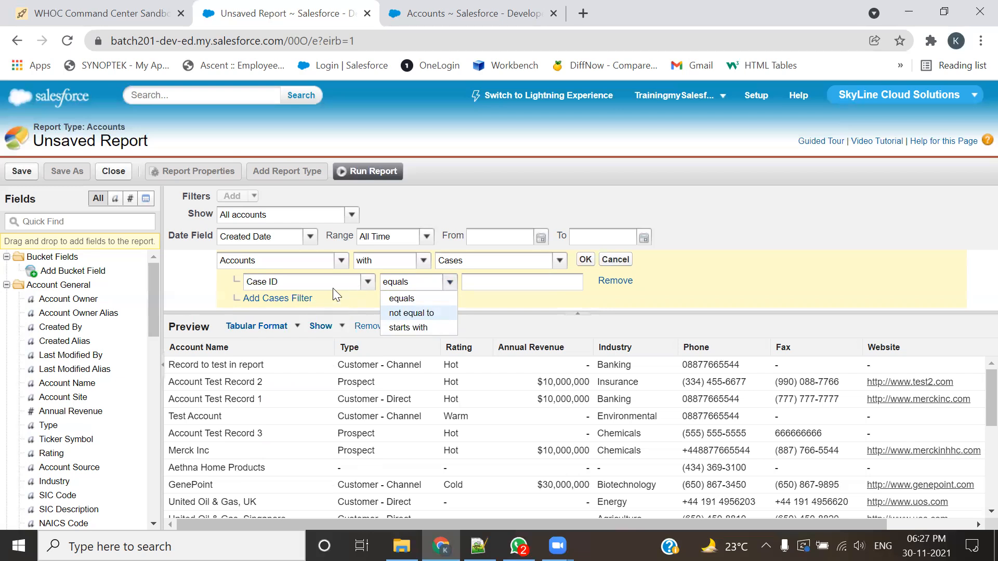
{"action": "left_click", "coordinate": [592, 299]}
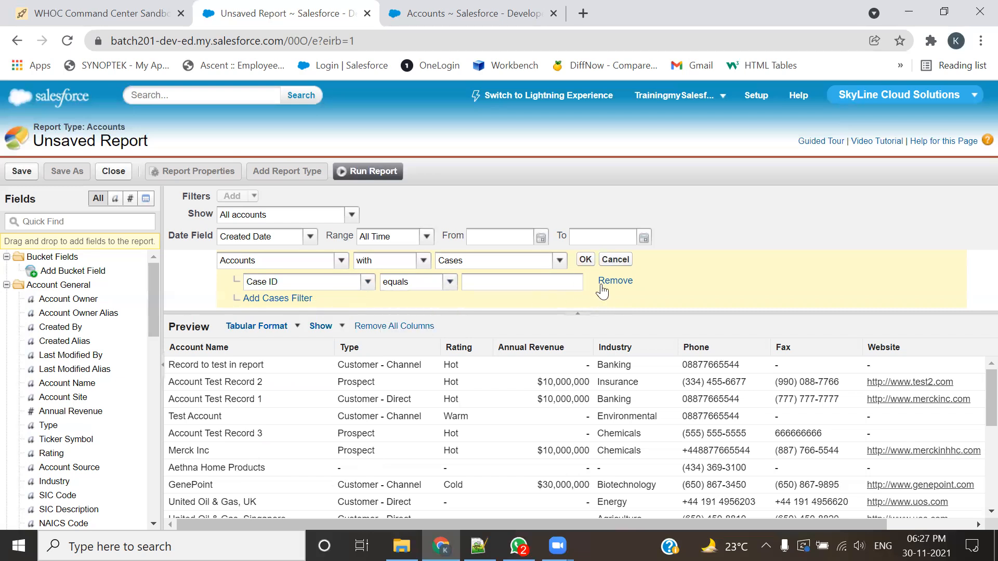
{"action": "left_click", "coordinate": [605, 282]}
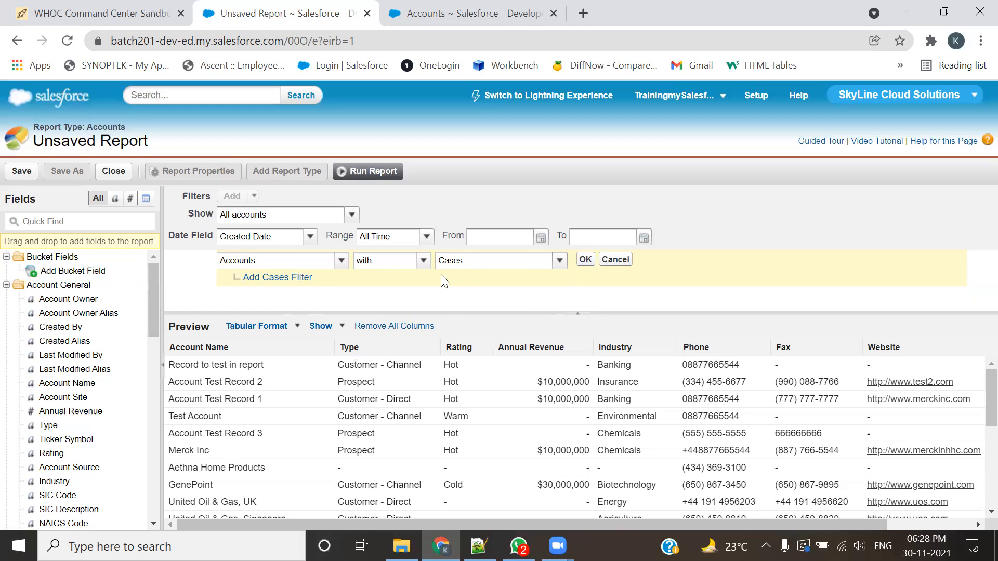
Step: Look over the previewed accounts and apply the Accounts with Cases cross filter to the report
{"action": "scroll", "coordinate": [293, 391], "scroll_direction": "down", "scroll_amount": 5}
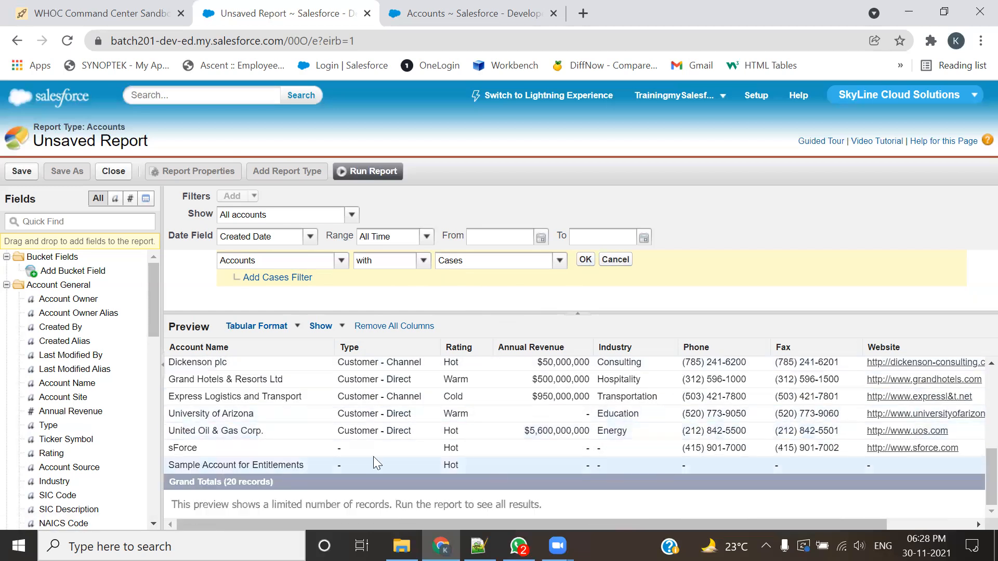
{"action": "scroll", "coordinate": [341, 417], "scroll_direction": "up", "scroll_amount": 2}
{"action": "scroll", "coordinate": [341, 417], "scroll_direction": "up", "scroll_amount": 2}
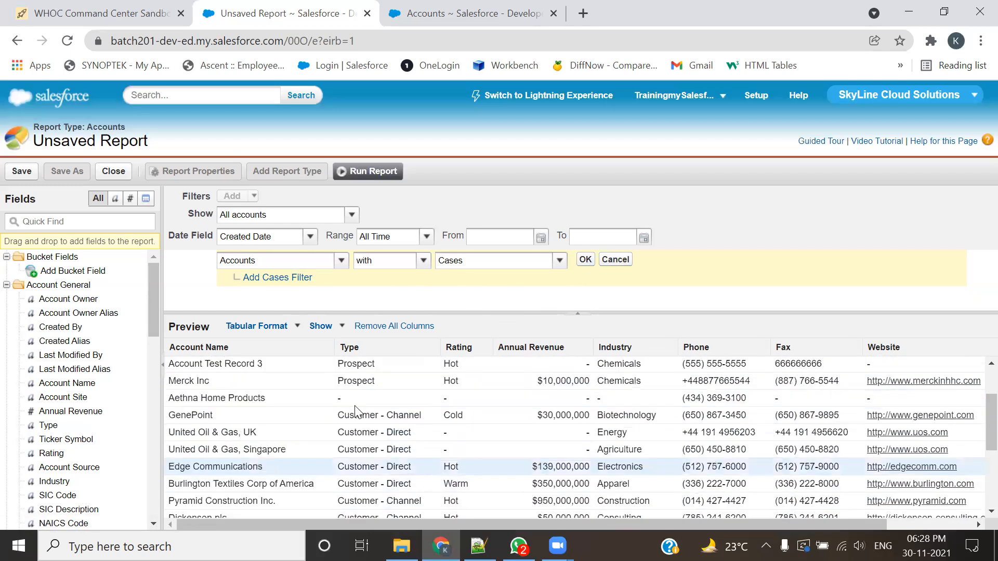
{"action": "left_click", "coordinate": [585, 260]}
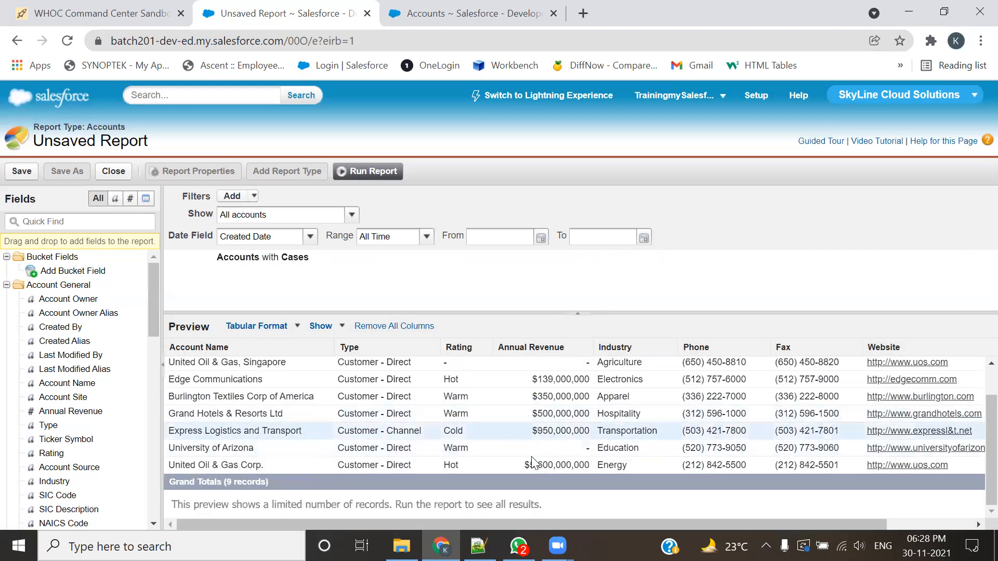
Step: Run the report and review its applied filter and the listed accounts
{"action": "left_click", "coordinate": [358, 172]}
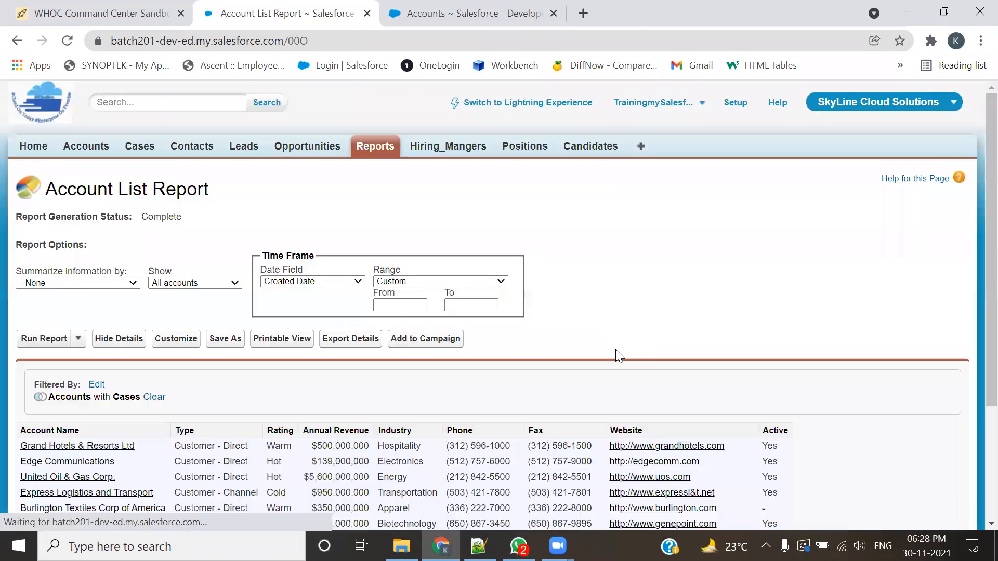
{"action": "scroll", "coordinate": [618, 356], "scroll_direction": "down", "scroll_amount": 2}
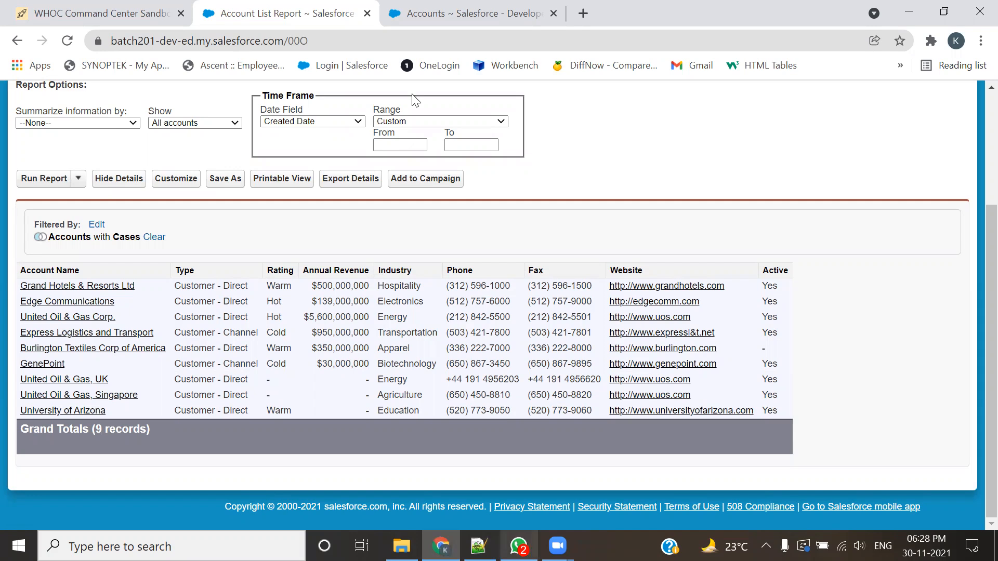
{"action": "mouse_move", "coordinate": [27, 209]}
{"action": "left_mouse_down"}
{"action": "mouse_move", "coordinate": [49, 251]}
{"action": "mouse_move", "coordinate": [179, 250]}
{"action": "left_mouse_up"}
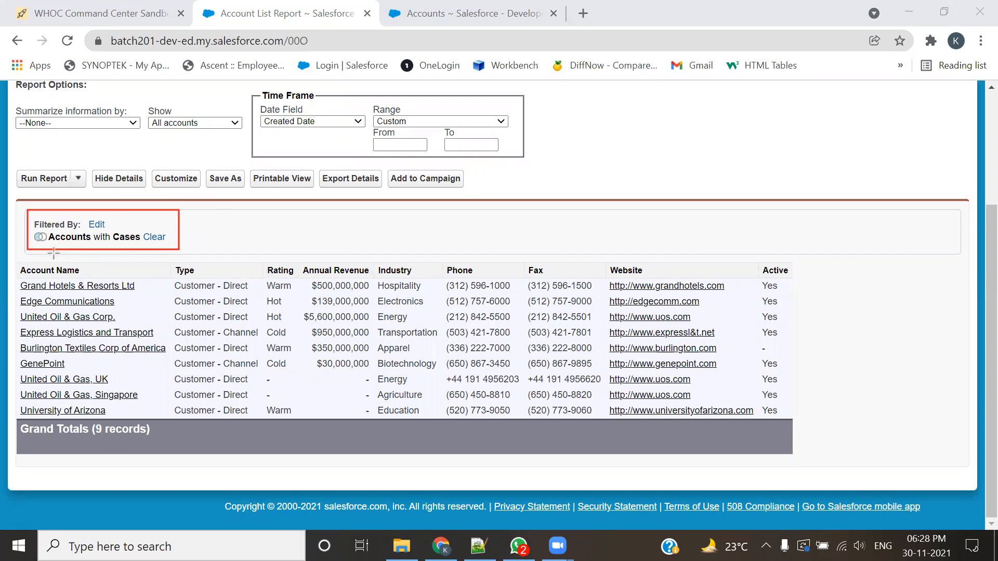
{"action": "mouse_move", "coordinate": [30, 225]}
{"action": "left_mouse_down"}
{"action": "mouse_move", "coordinate": [58, 250]}
{"action": "mouse_move", "coordinate": [50, 246]}
{"action": "left_mouse_up"}
{"action": "left_click", "coordinate": [648, 131]}
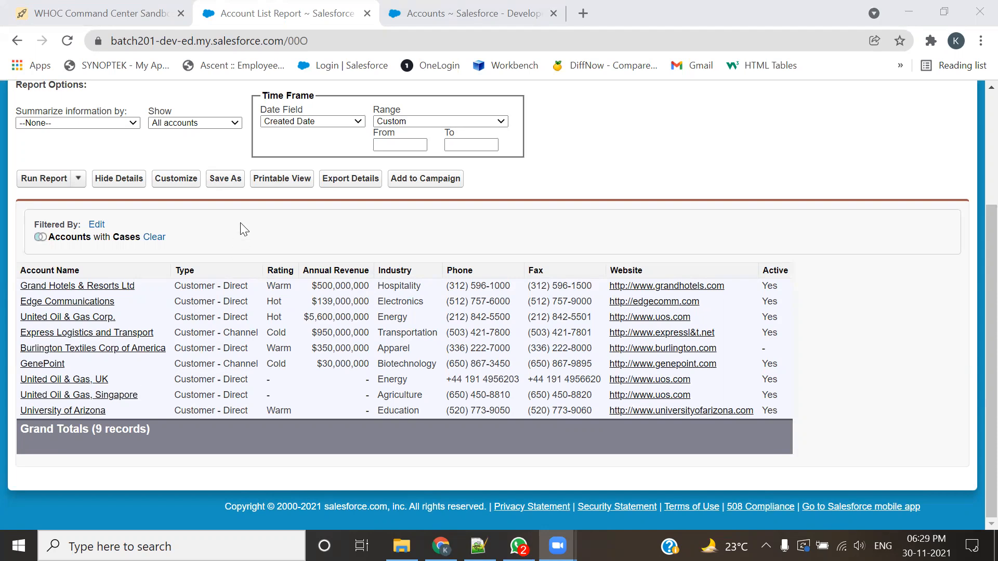
Step: Save the report as Tabular:Usecase3 in the SkyLine report folder
{"action": "left_click", "coordinate": [233, 180]}
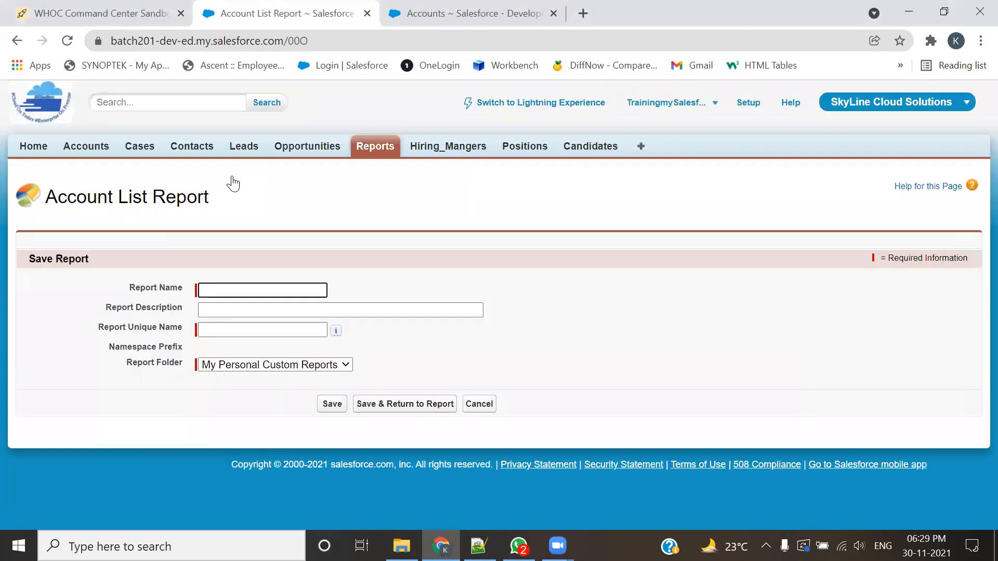
{"action": "left_click", "coordinate": [253, 286]}
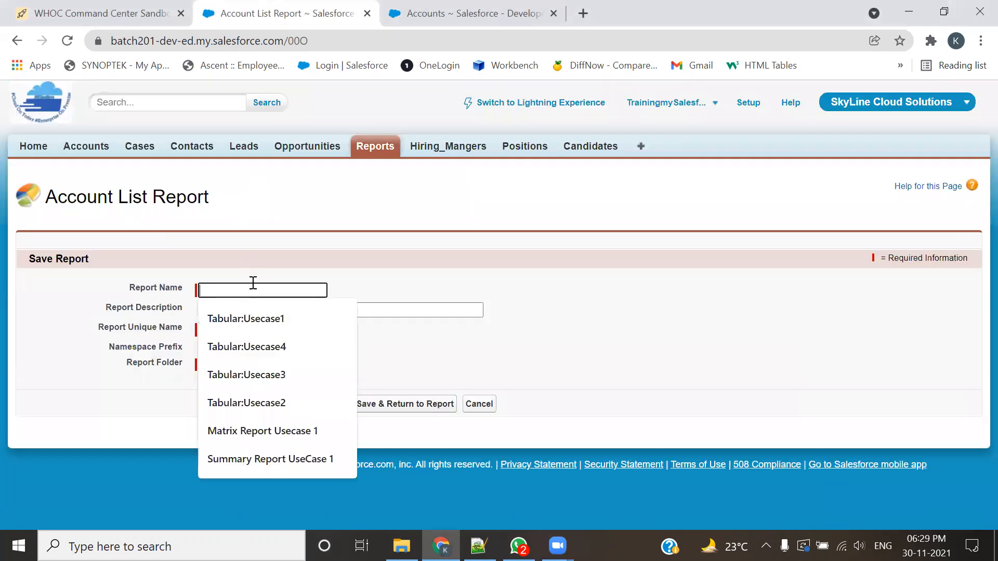
{"action": "left_click", "coordinate": [281, 370]}
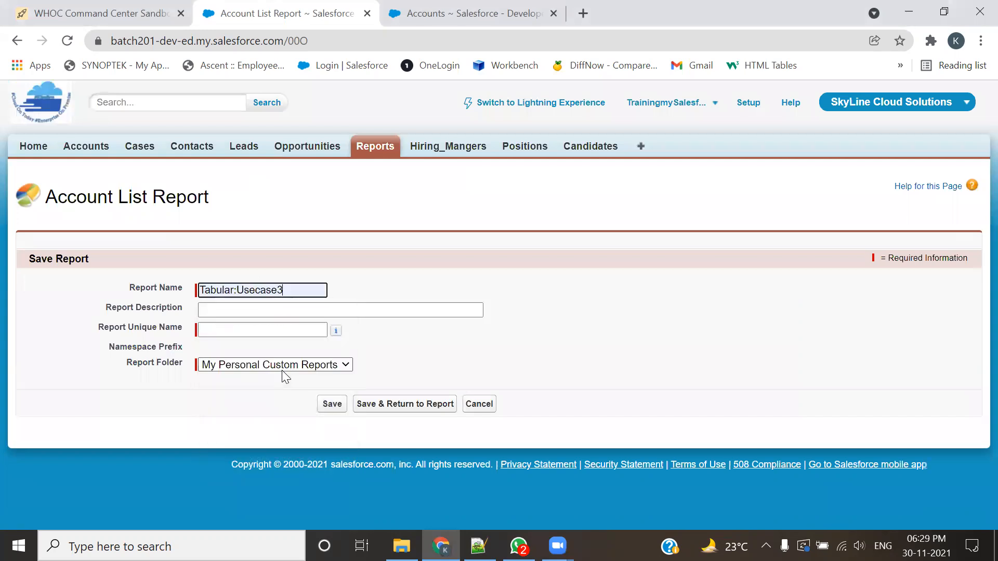
{"action": "key", "text": "Tab"}
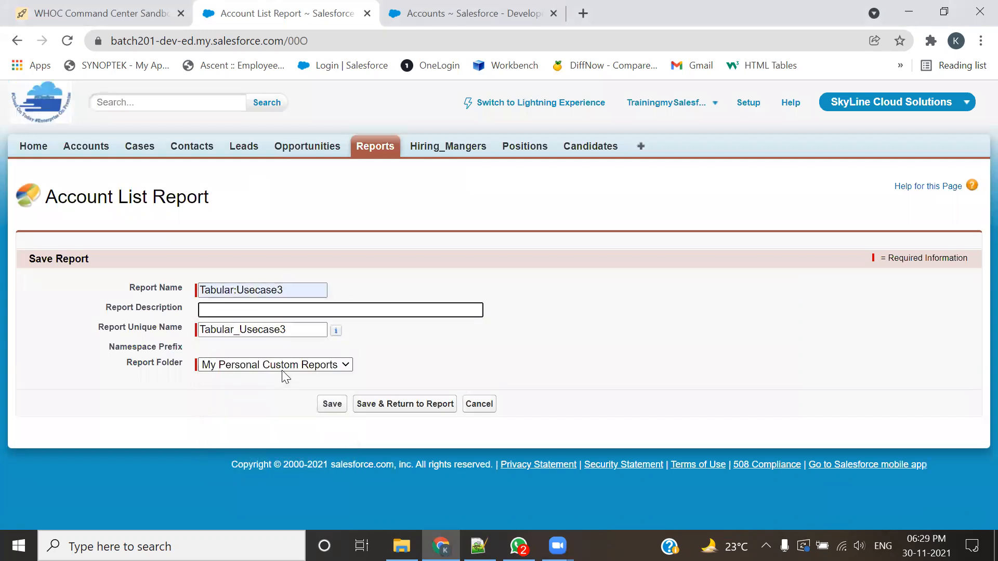
{"action": "left_click", "coordinate": [292, 365]}
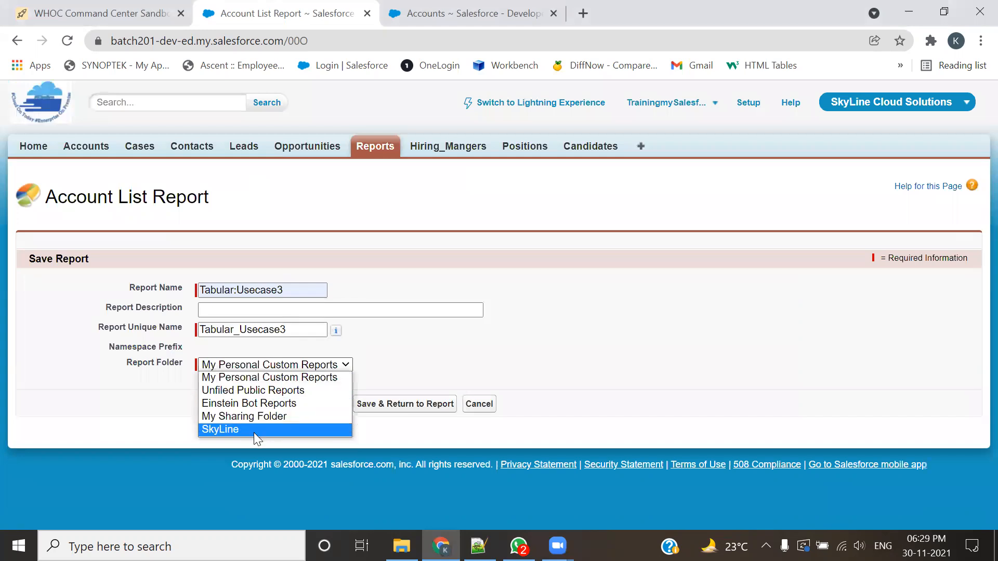
{"action": "left_click", "coordinate": [254, 431]}
{"action": "left_click", "coordinate": [332, 404]}
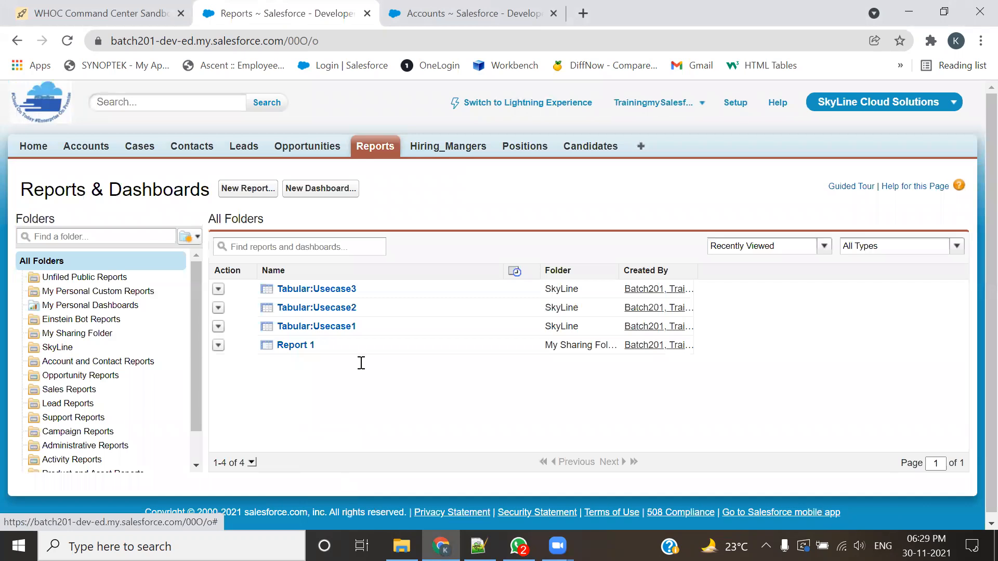
Step: Switch to the 201-Admin.txt notes in Notepad++ and read the UseCase 4 requirement, including its record limit and industry
{"action": "key", "text": "alt+Tab"}
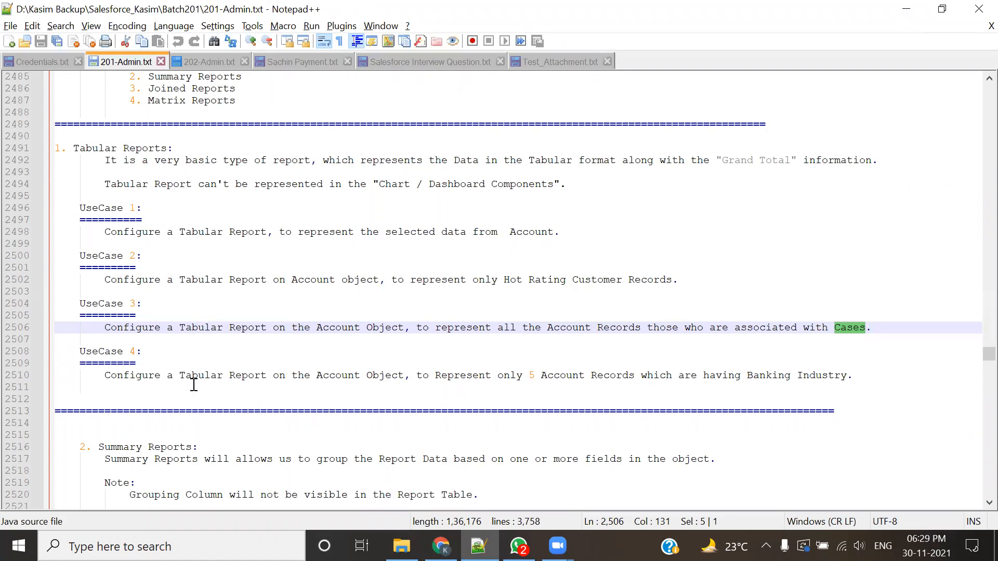
{"action": "left_click_drag", "start_coordinate": [178, 377], "coordinate": [291, 387]}
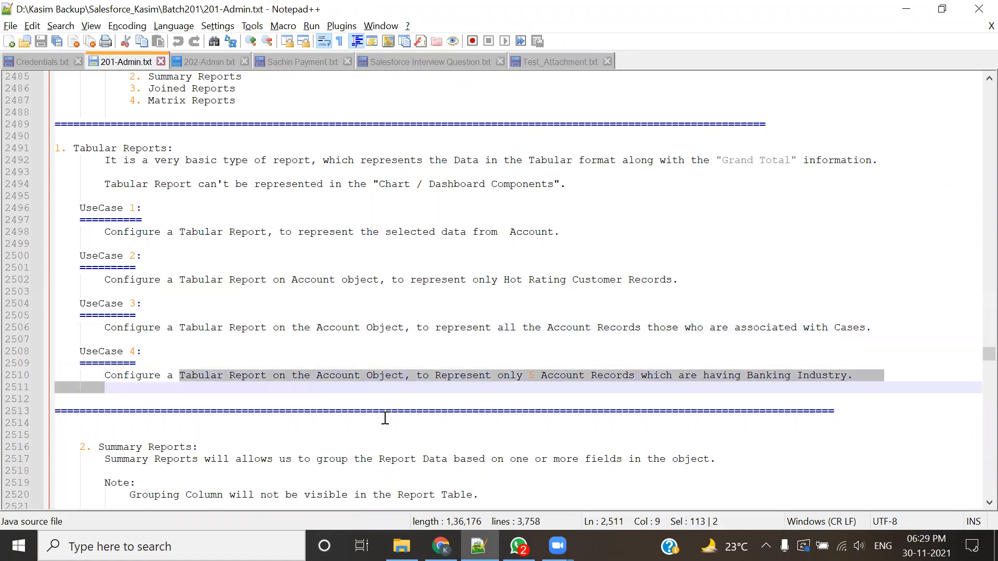
{"action": "left_click", "coordinate": [537, 401]}
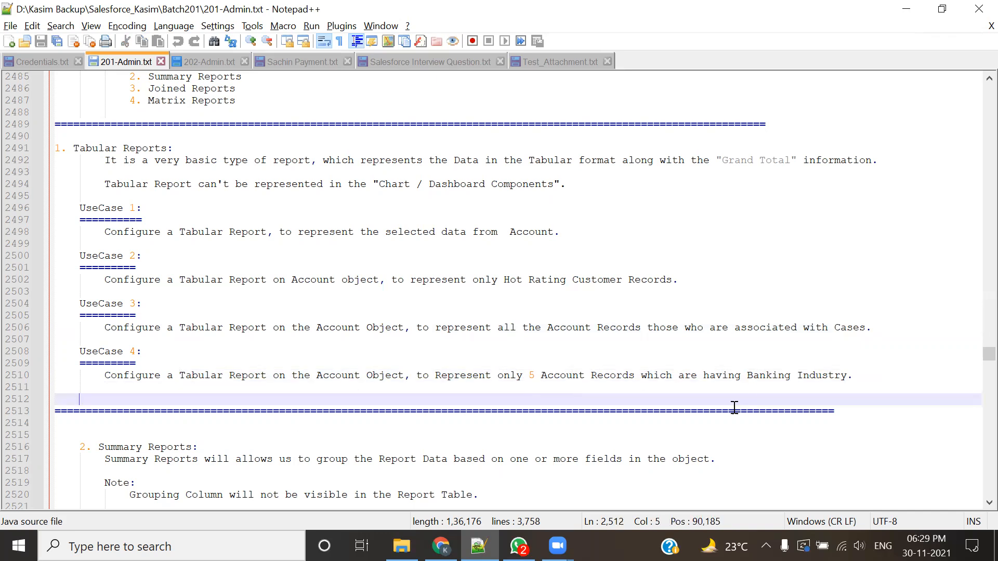
{"action": "double_click", "coordinate": [755, 376]}
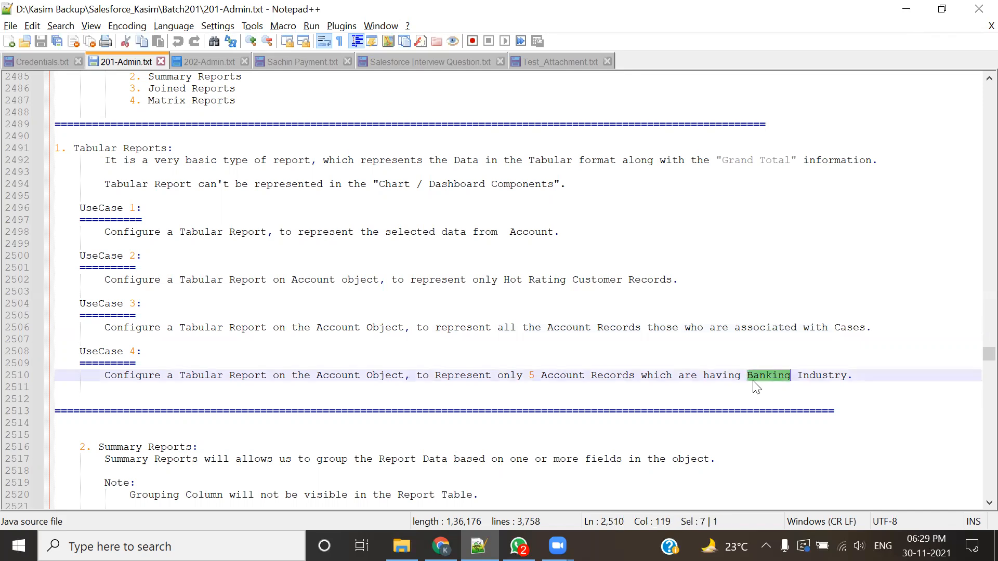
Step: Change the UseCase 4 record limit to 3, save the notes, and reread the requirement's object, record limit and industry
{"action": "left_click", "coordinate": [535, 376]}
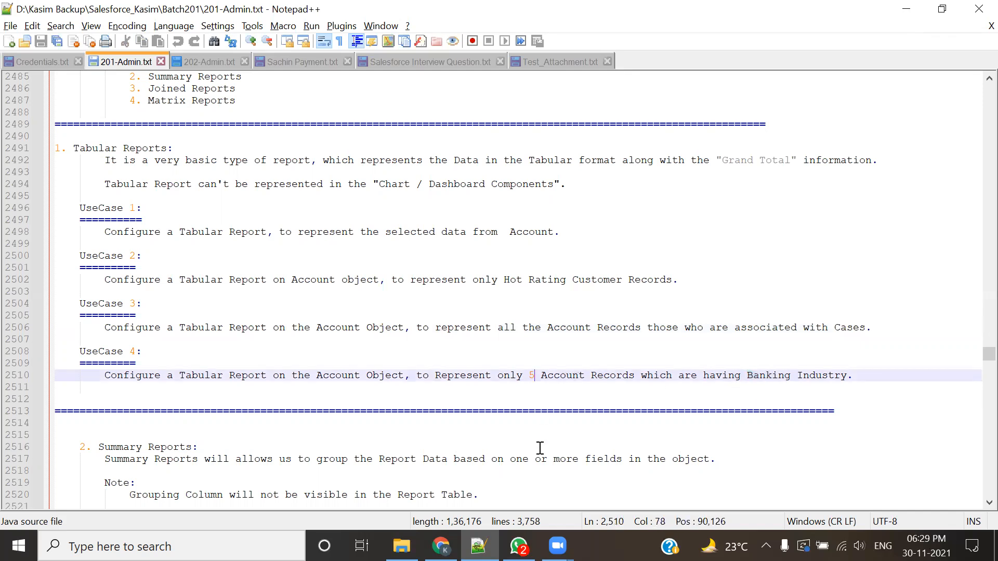
{"action": "key", "text": "BackSpace"}
{"action": "type", "text": "3"}
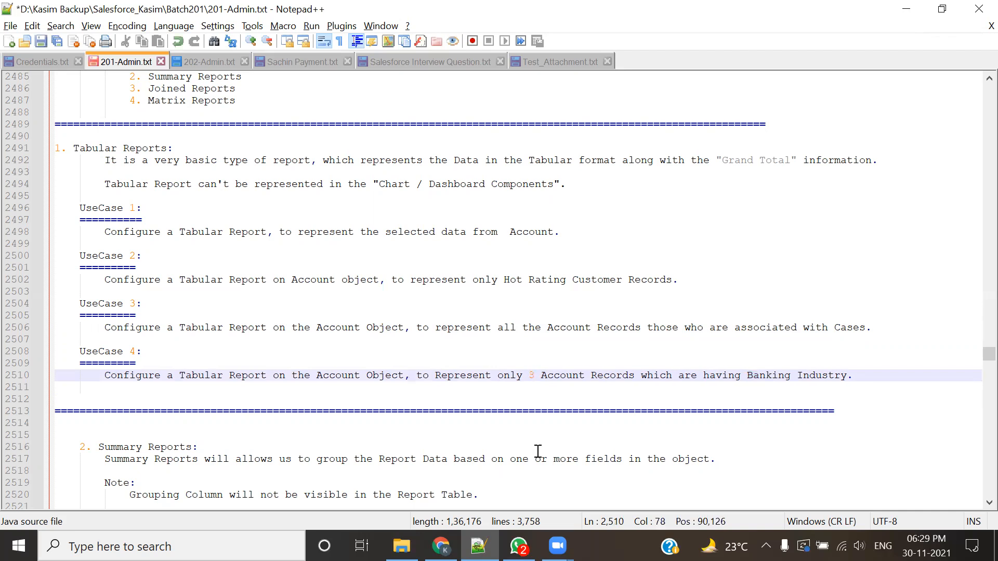
{"action": "key", "text": "ctrl+s"}
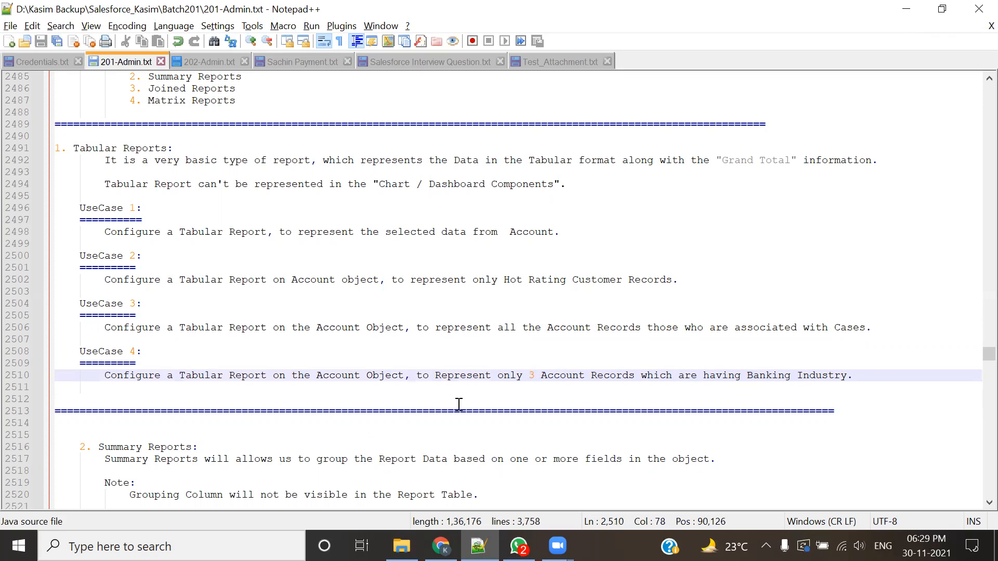
{"action": "left_click_drag", "start_coordinate": [318, 375], "coordinate": [354, 375]}
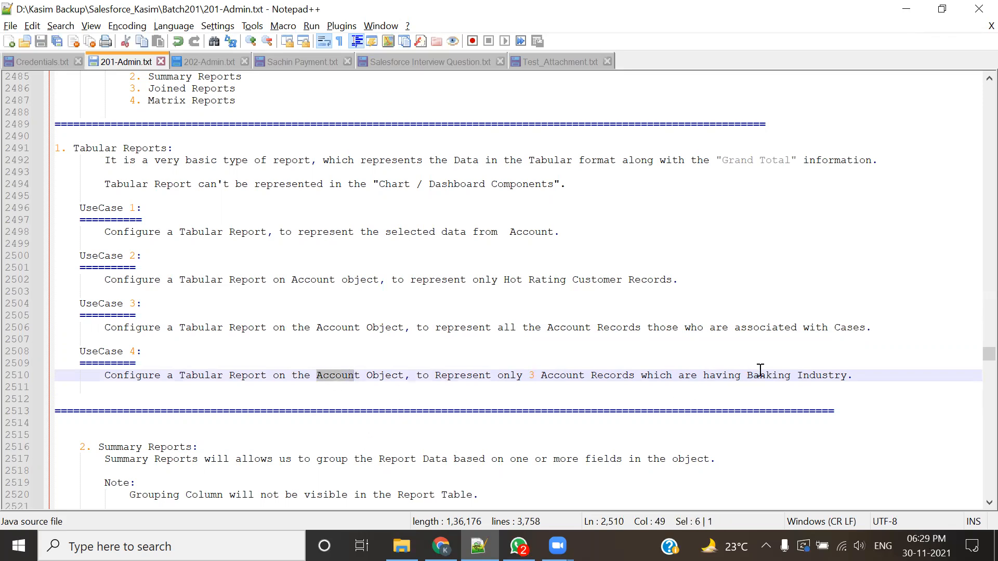
{"action": "left_click_drag", "start_coordinate": [760, 375], "coordinate": [809, 375]}
{"action": "left_click", "coordinate": [496, 399]}
{"action": "left_click_drag", "start_coordinate": [519, 375], "coordinate": [553, 375]}
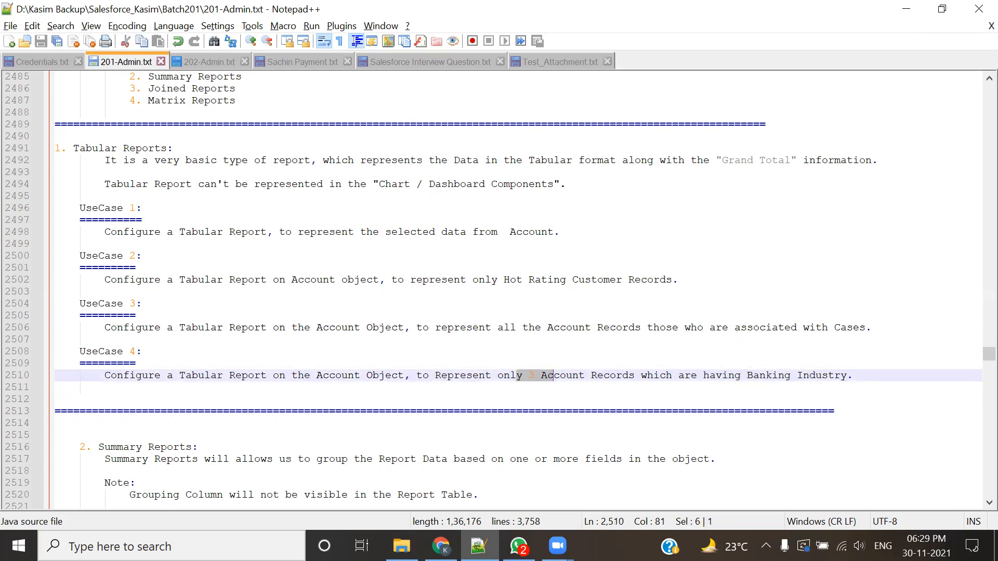
Step: Switch to Salesforce in Chrome and create a new report with the Accounts report type
{"action": "key", "text": "alt+Tab"}
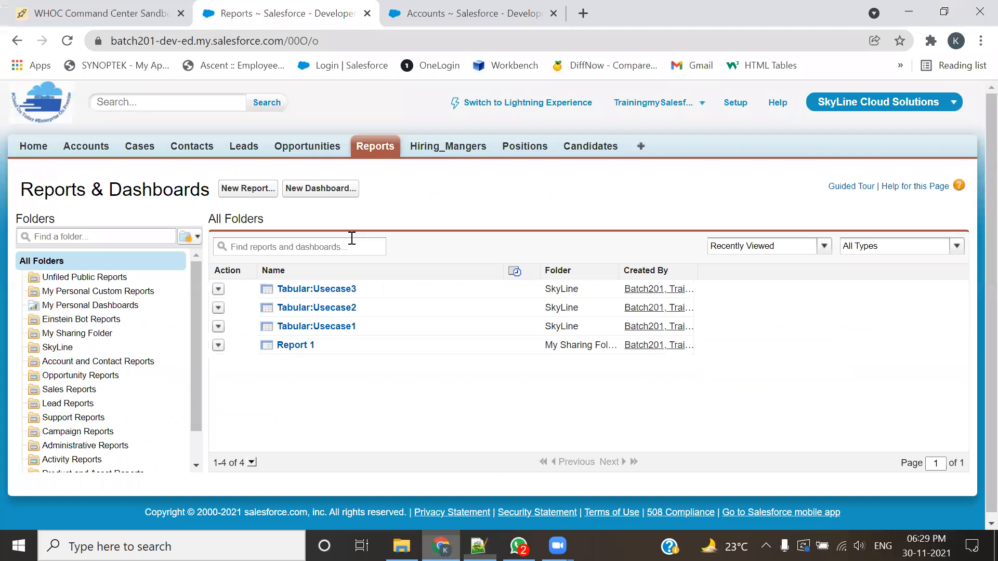
{"action": "left_click", "coordinate": [243, 191]}
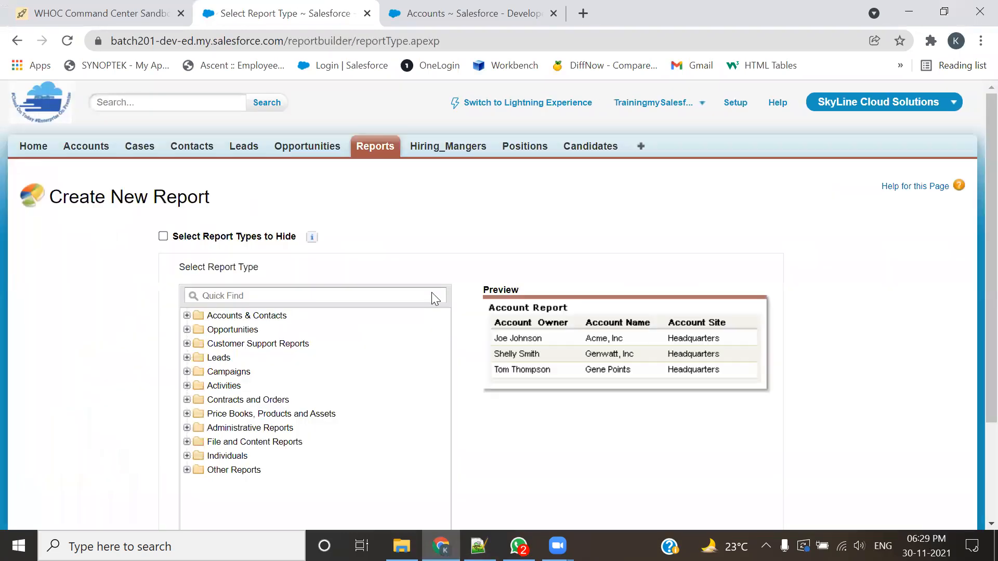
{"action": "left_click", "coordinate": [187, 315]}
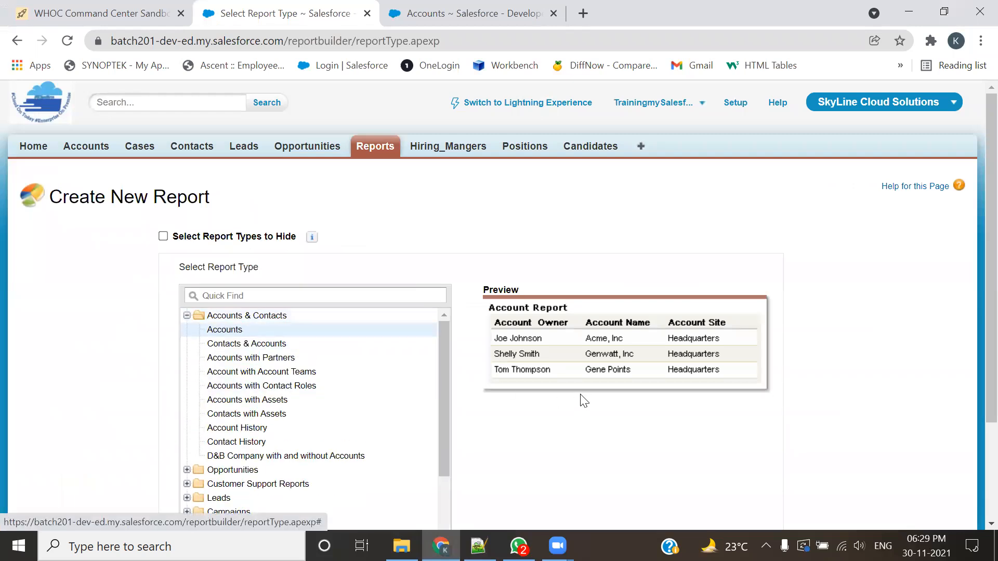
{"action": "scroll", "coordinate": [584, 400], "scroll_direction": "down", "scroll_amount": 3}
{"action": "left_click", "coordinate": [766, 457]}
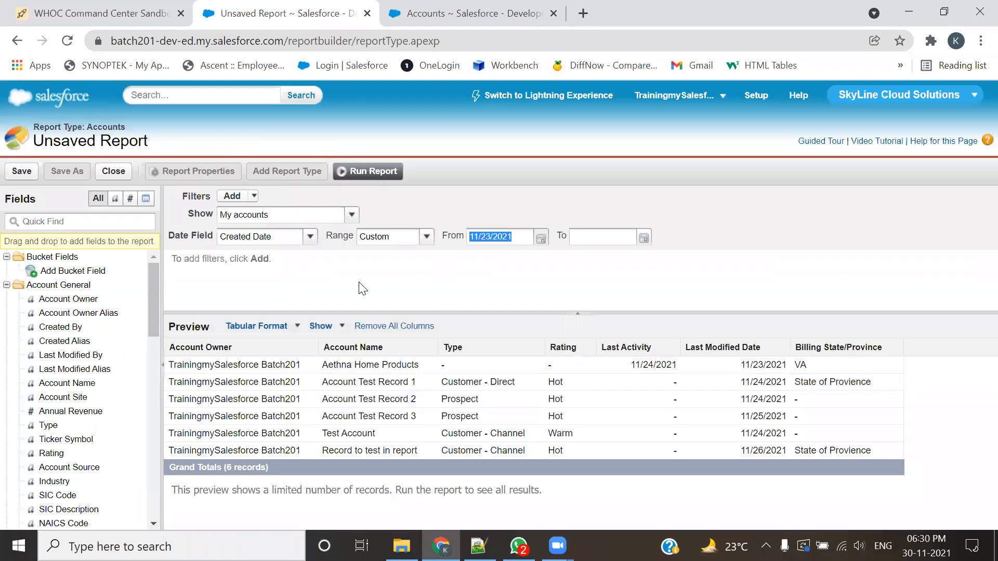
Step: Set the report to show All accounts with a Created Date range of All Time
{"action": "left_click", "coordinate": [352, 216]}
{"action": "left_click", "coordinate": [249, 260]}
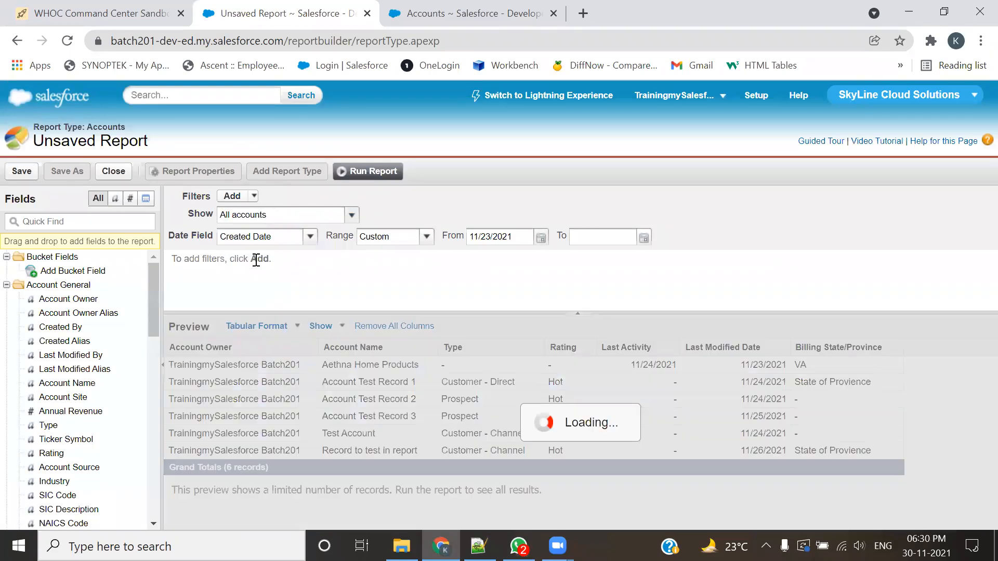
{"action": "left_click", "coordinate": [427, 237]}
{"action": "left_click", "coordinate": [379, 251]}
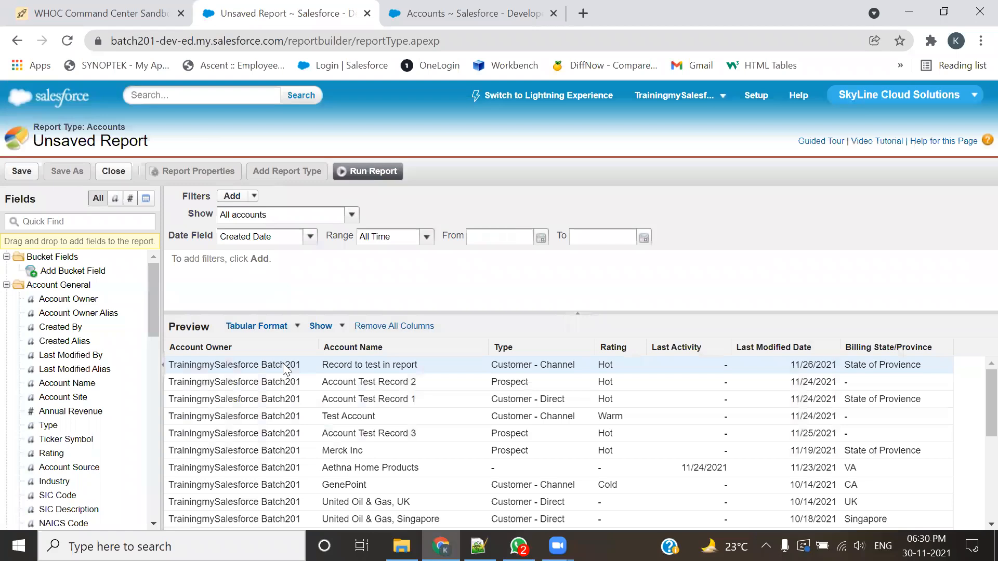
Step: Remove the Account Owner, Last Activity, Last Modified Date and Billing State/Province columns from the report
{"action": "left_click_drag", "start_coordinate": [253, 348], "coordinate": [93, 353]}
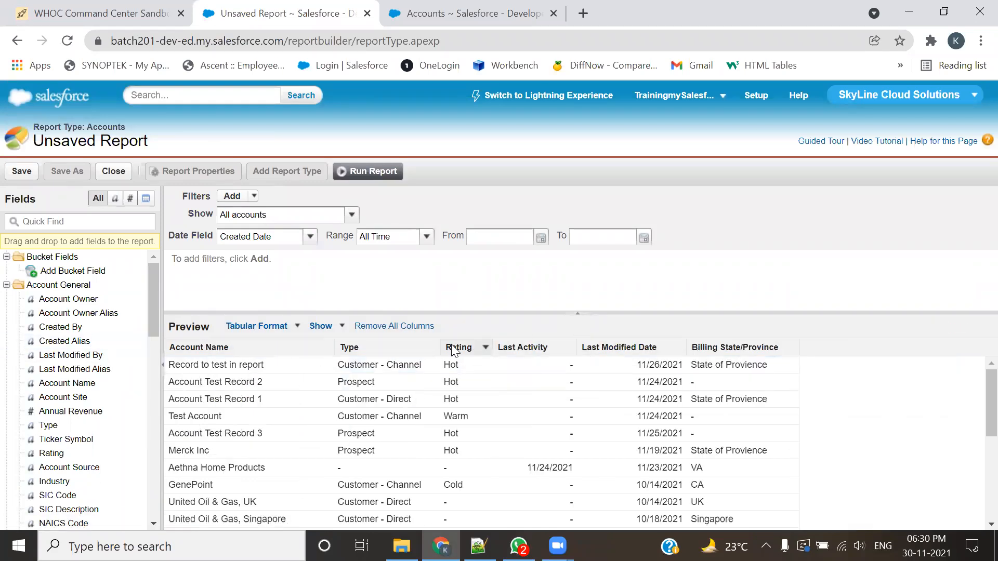
{"action": "left_click_drag", "start_coordinate": [531, 350], "coordinate": [100, 367]}
{"action": "left_click_drag", "start_coordinate": [541, 347], "coordinate": [62, 340]}
Step: Add the Industry, Ownership and Account ID columns, placing Account ID before Account Name
{"action": "scroll", "coordinate": [60, 335], "scroll_direction": "down", "scroll_amount": 3}
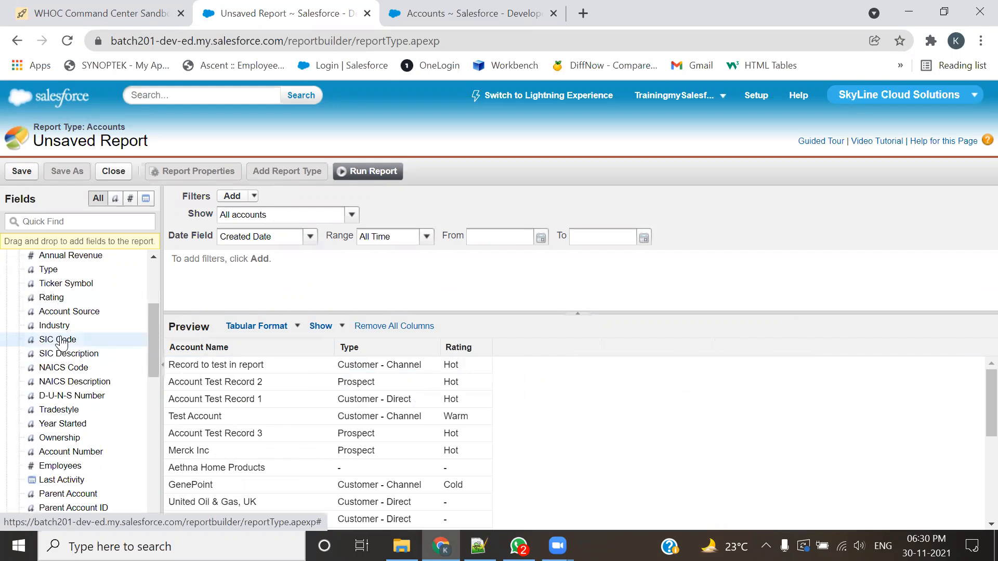
{"action": "double_click", "coordinate": [60, 328]}
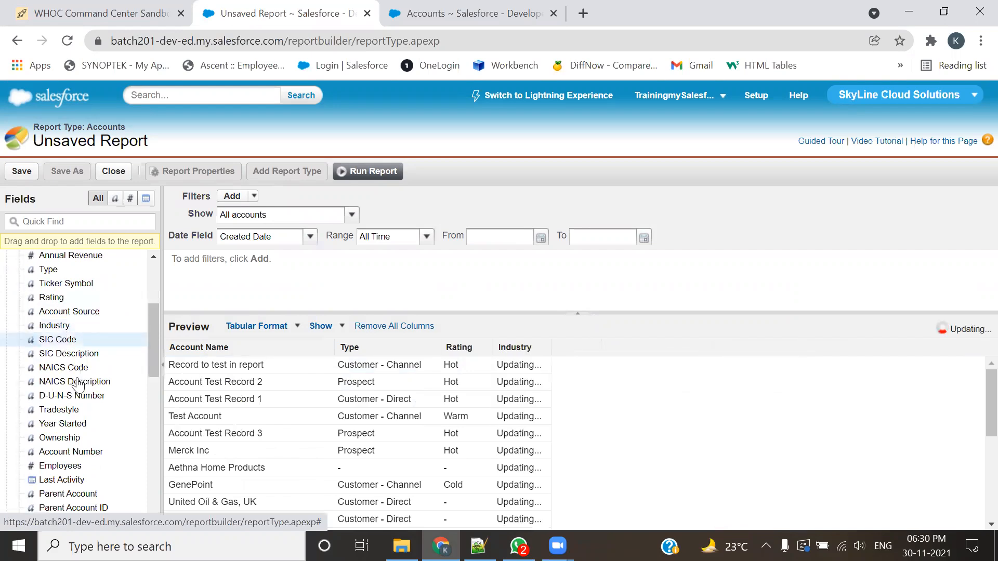
{"action": "double_click", "coordinate": [73, 438]}
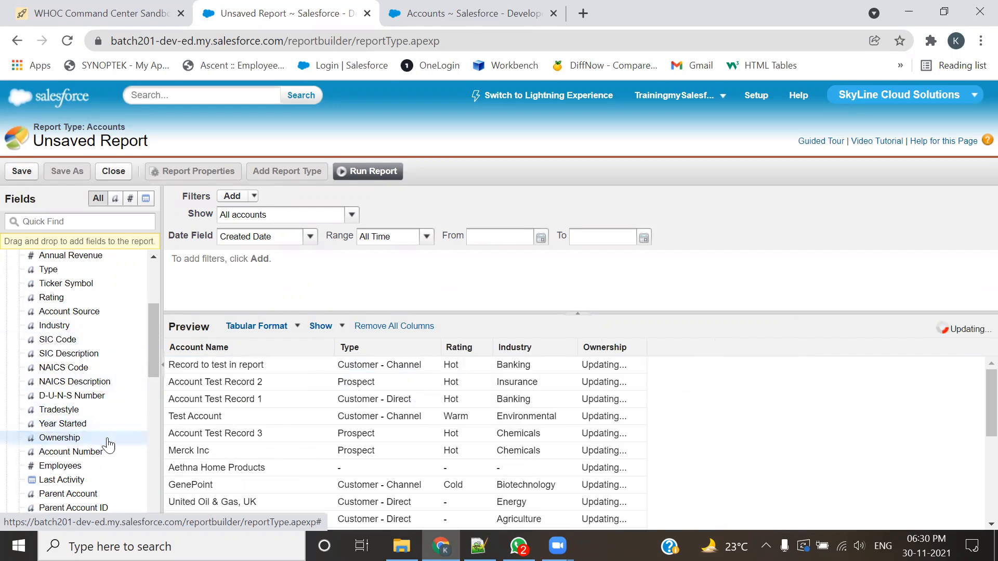
{"action": "scroll", "coordinate": [130, 441], "scroll_direction": "down", "scroll_amount": 5}
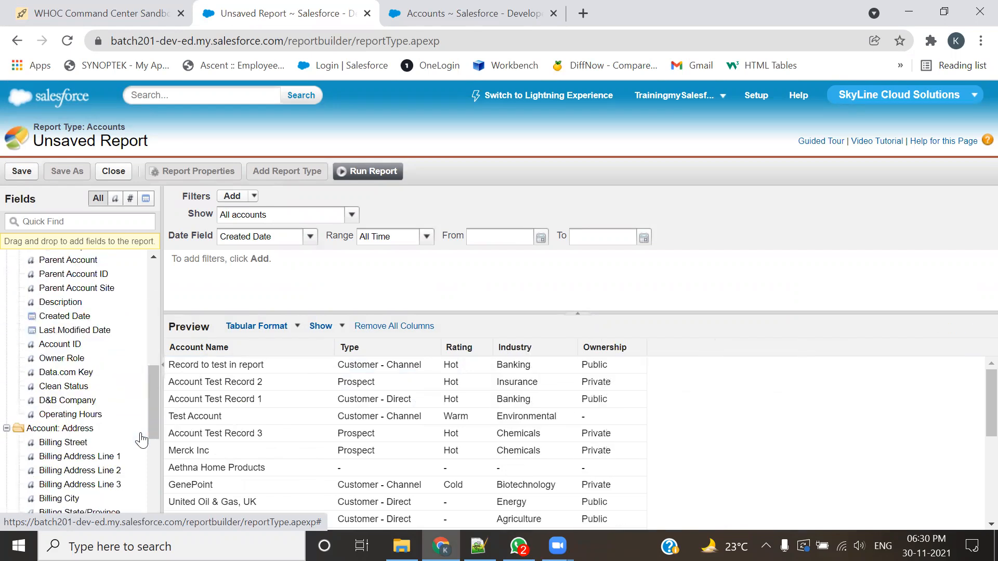
{"action": "double_click", "coordinate": [76, 344]}
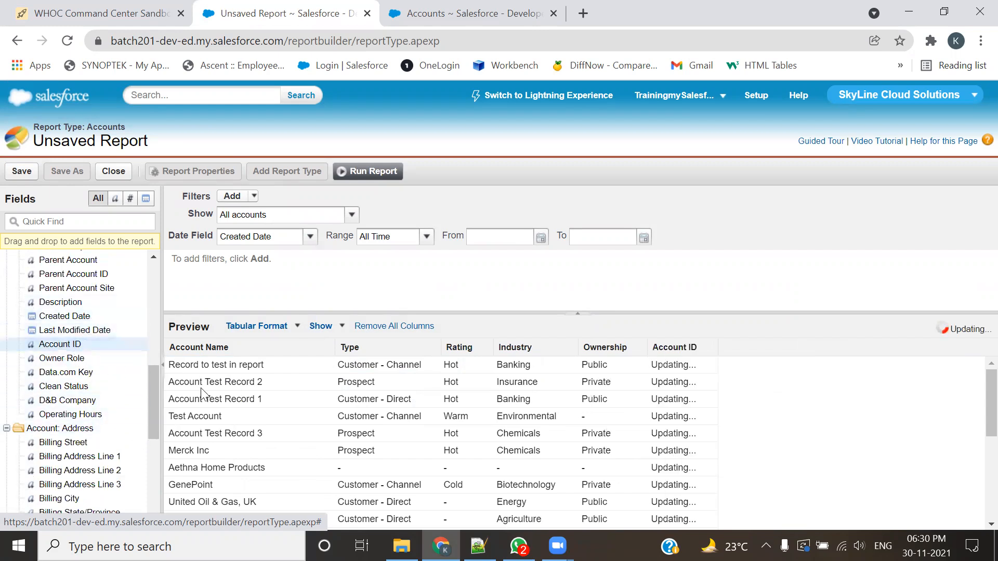
{"action": "left_click_drag", "start_coordinate": [674, 347], "coordinate": [192, 363]}
Step: Add the Phone, Fax and Active fields as columns after Ownership
{"action": "scroll", "coordinate": [90, 444], "scroll_direction": "down", "scroll_amount": 5}
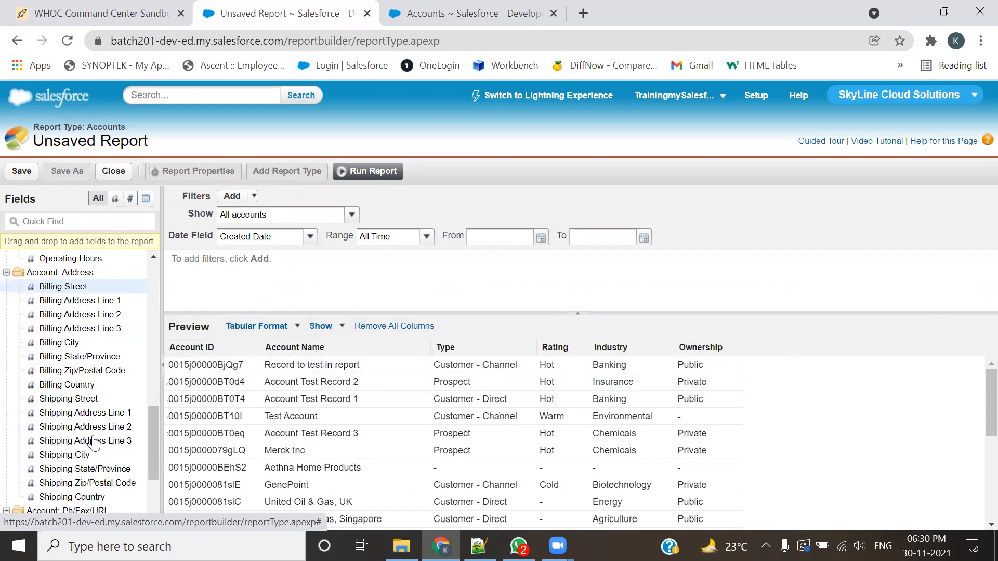
{"action": "double_click", "coordinate": [52, 446]}
{"action": "double_click", "coordinate": [47, 461]}
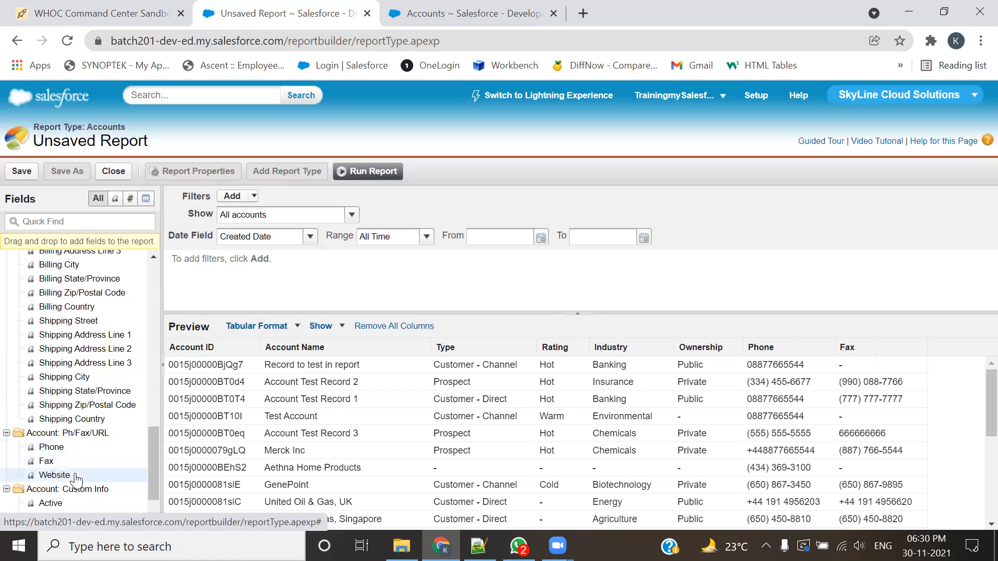
{"action": "scroll", "coordinate": [54, 421], "scroll_direction": "down", "scroll_amount": 3}
{"action": "double_click", "coordinate": [51, 439]}
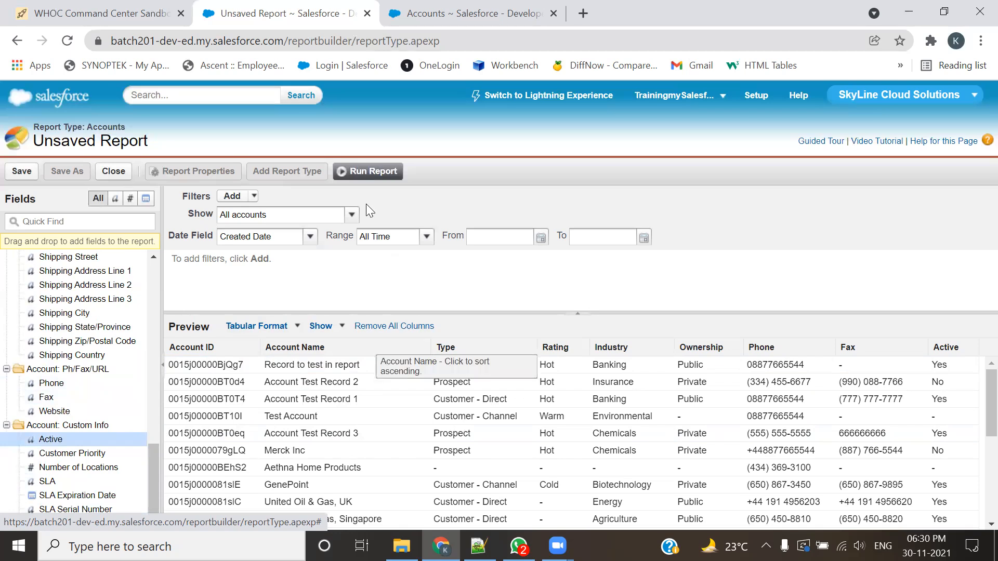
Step: Run the report and open Account Test Record 3, Account Test Record 2, Merck Inc, Aethna Home Products and Account Test Record 1 in separate browser tabs
{"action": "left_click", "coordinate": [372, 171]}
{"action": "scroll", "coordinate": [757, 382], "scroll_direction": "down", "scroll_amount": 5}
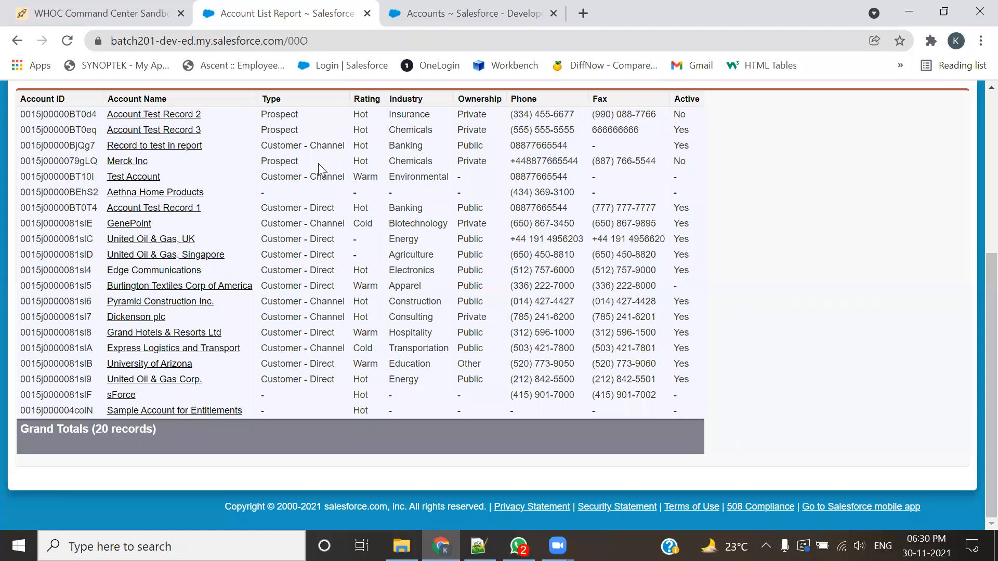
{"action": "left_click", "coordinate": [139, 139], "text": "ctrl"}
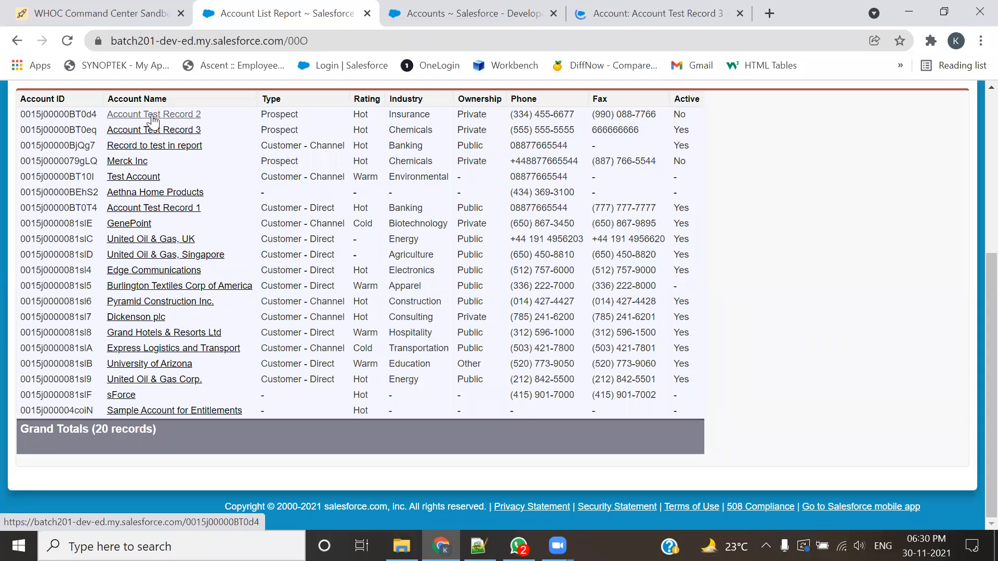
{"action": "left_click", "coordinate": [155, 118], "text": "ctrl"}
{"action": "middle_click", "coordinate": [137, 164]}
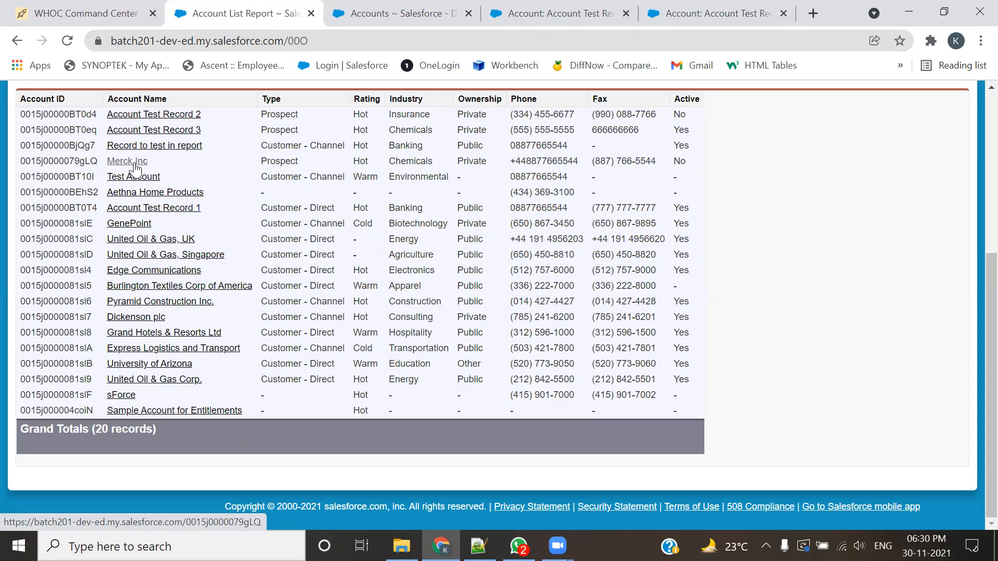
{"action": "middle_click", "coordinate": [125, 195]}
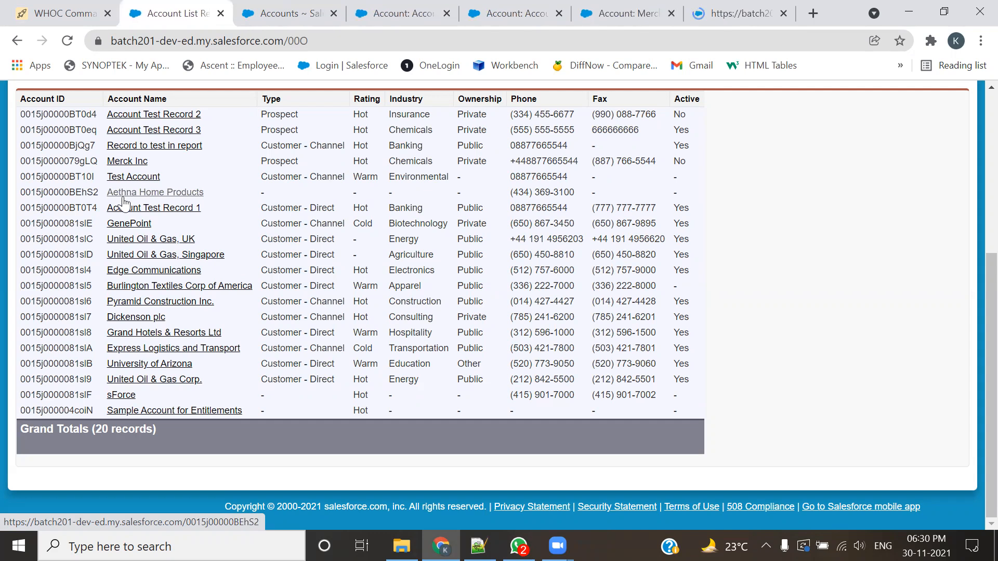
{"action": "middle_click", "coordinate": [127, 210]}
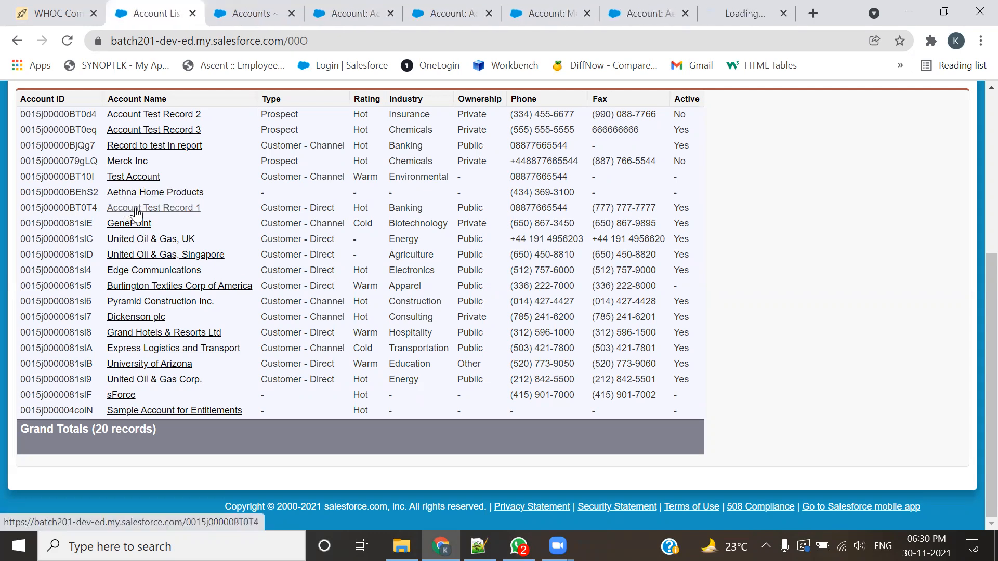
Step: Close the Accounts list page and bring up the Account Test Record 3 page
{"action": "left_click", "coordinate": [244, 13]}
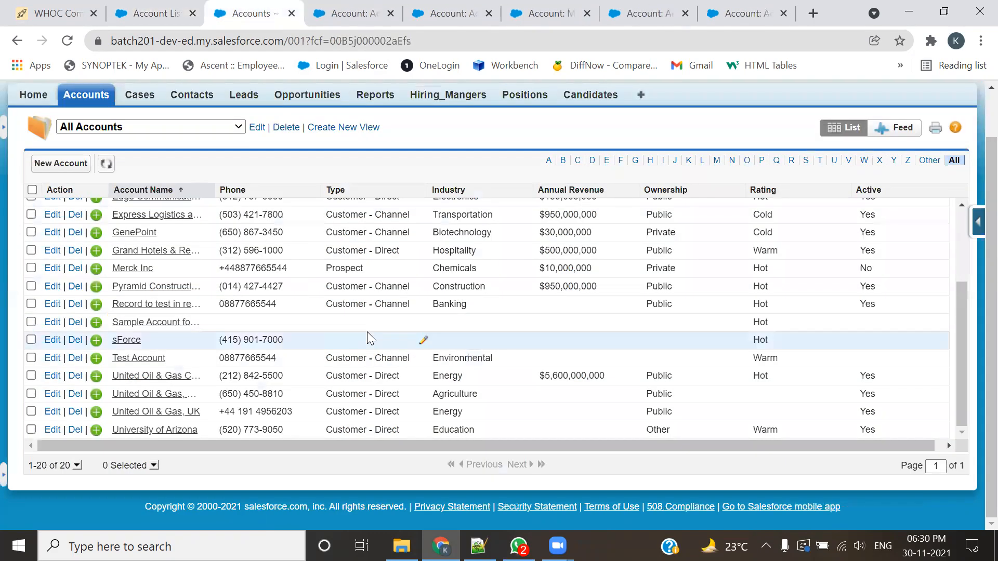
{"action": "left_click", "coordinate": [359, 13]}
{"action": "left_click", "coordinate": [291, 13]}
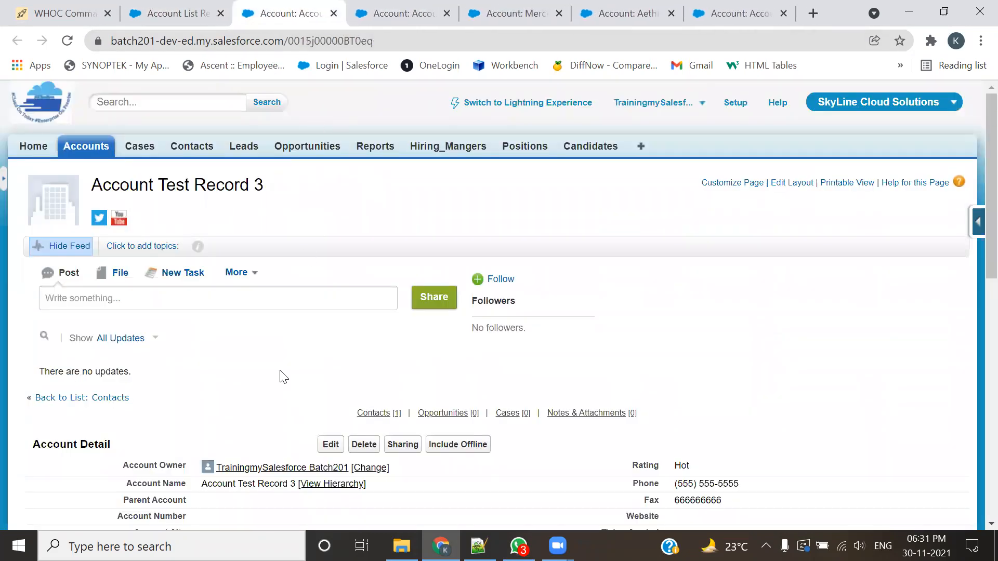
Step: Set the Industry of Account Test Record 3 to Banking, save the record and close its page
{"action": "scroll", "coordinate": [312, 255], "scroll_direction": "down", "scroll_amount": 3}
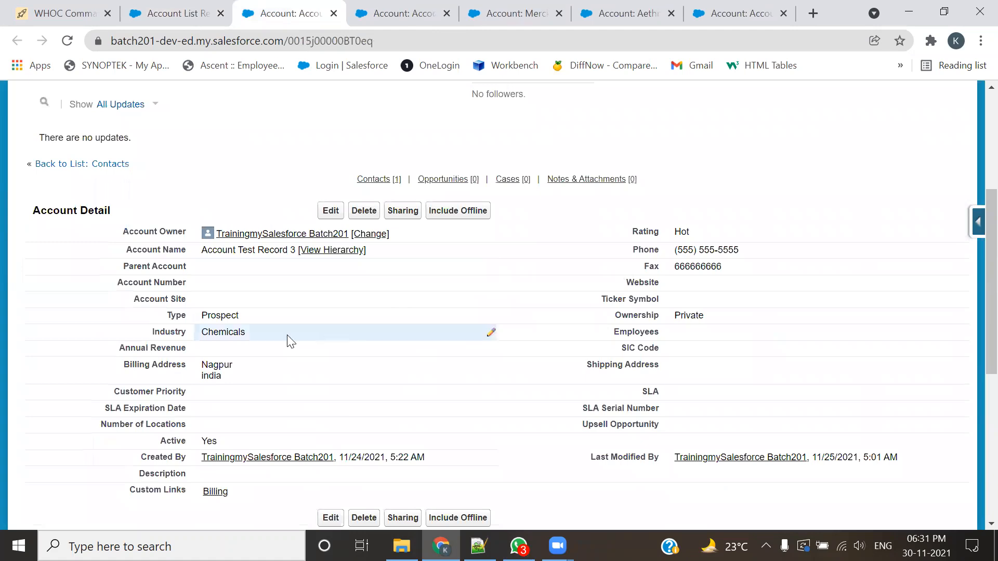
{"action": "double_click", "coordinate": [250, 332]}
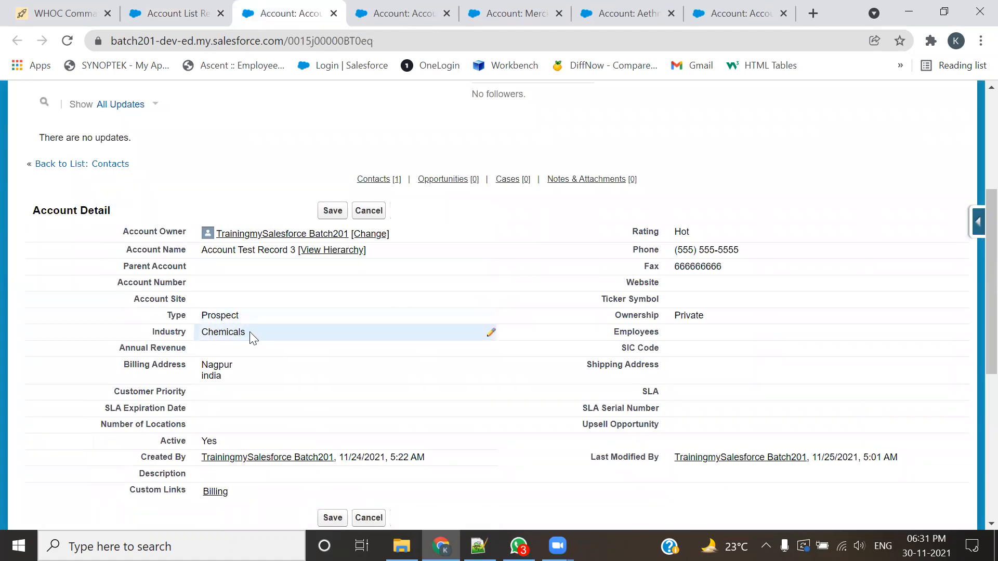
{"action": "left_click", "coordinate": [249, 333]}
{"action": "left_click", "coordinate": [241, 111]}
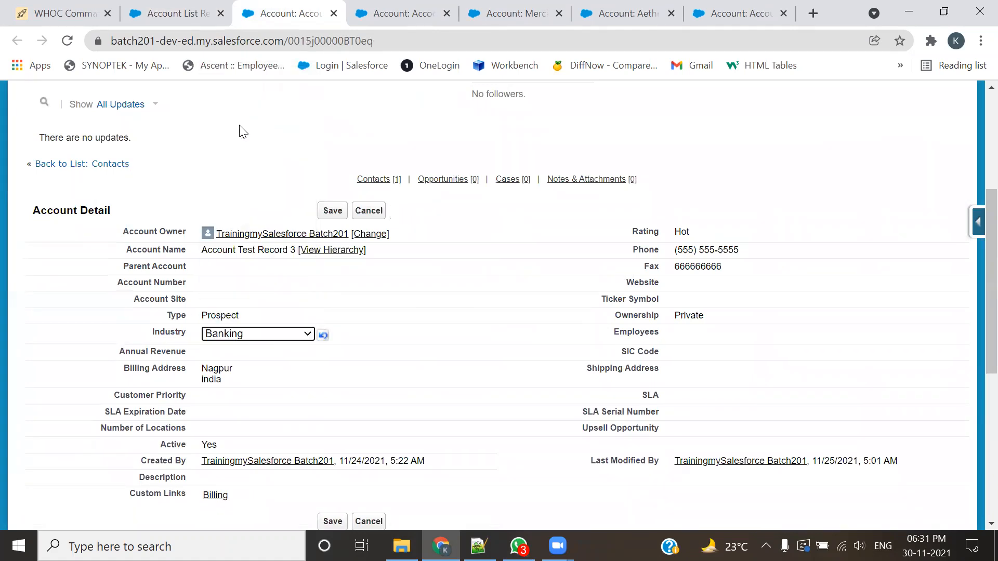
{"action": "left_click", "coordinate": [331, 210]}
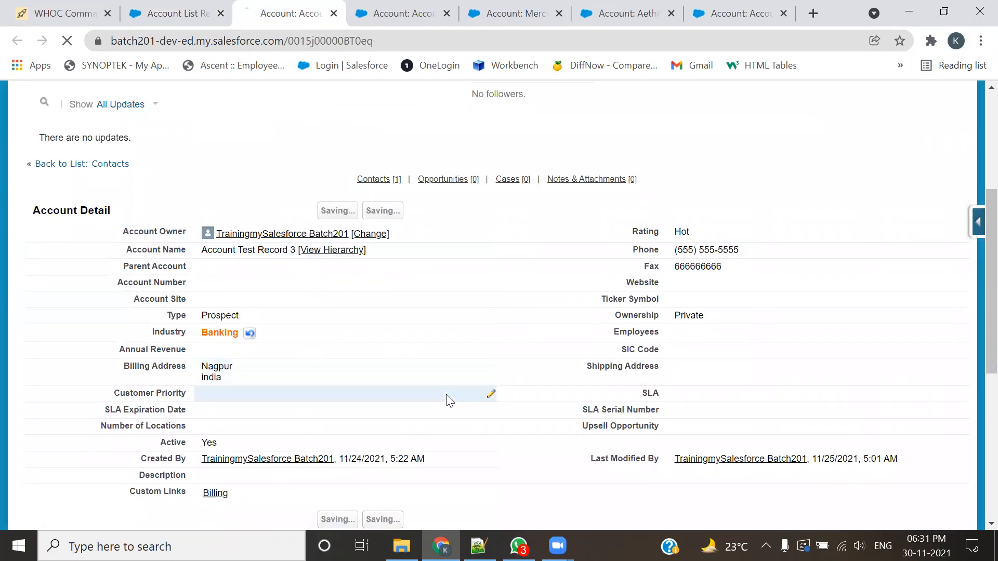
{"action": "scroll", "coordinate": [352, 174], "scroll_direction": "down", "scroll_amount": 6}
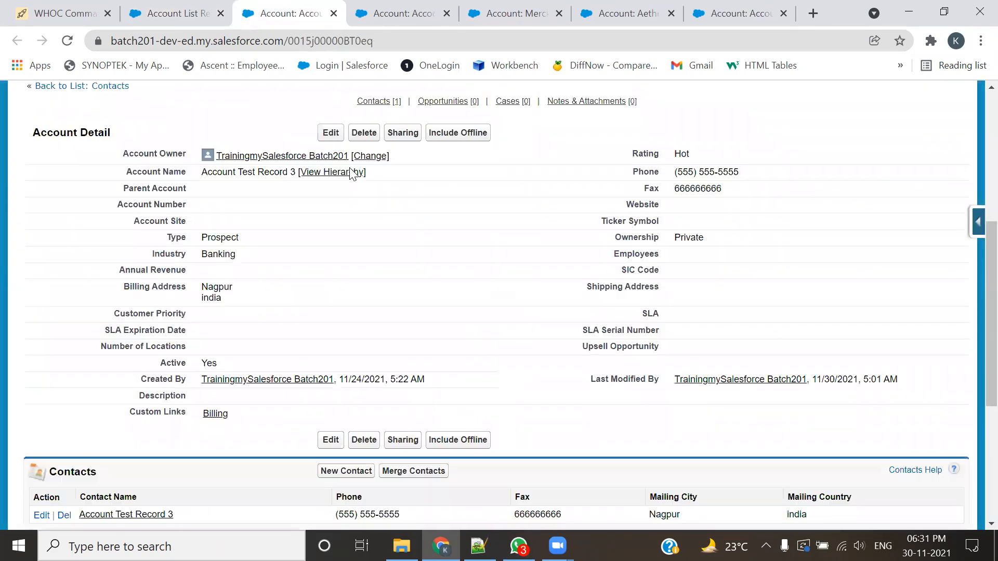
{"action": "key", "text": "ctrl+w"}
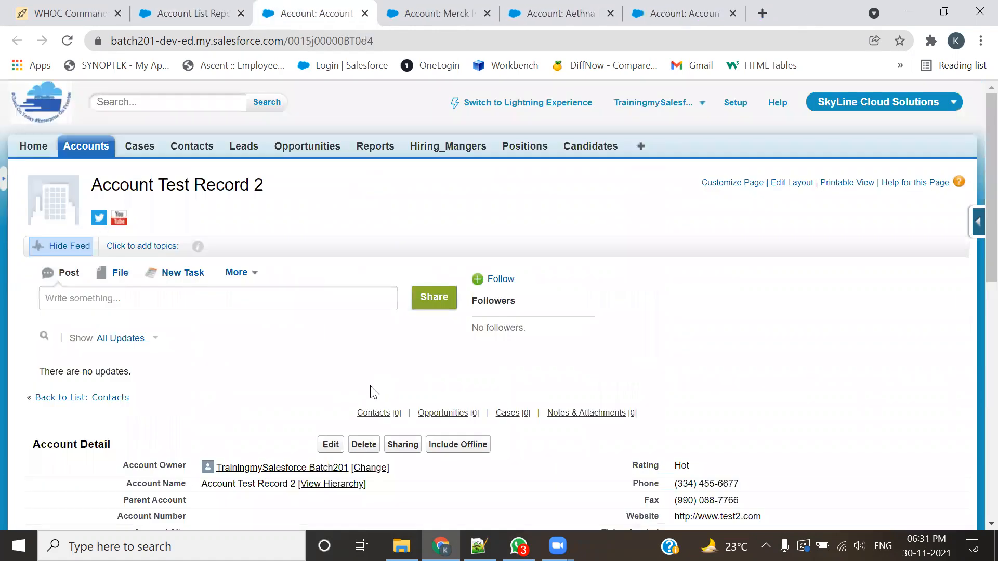
Step: Set the Industry of Account Test Record 2 to Banking, save the record and close its page
{"action": "scroll", "coordinate": [370, 390], "scroll_direction": "down", "scroll_amount": 6}
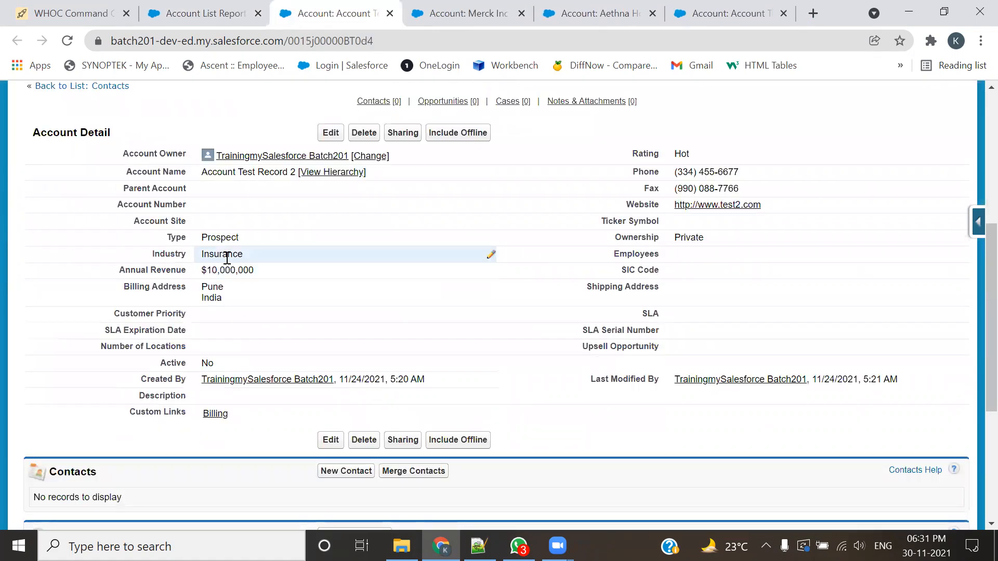
{"action": "double_click", "coordinate": [258, 255]}
{"action": "left_click", "coordinate": [257, 255]}
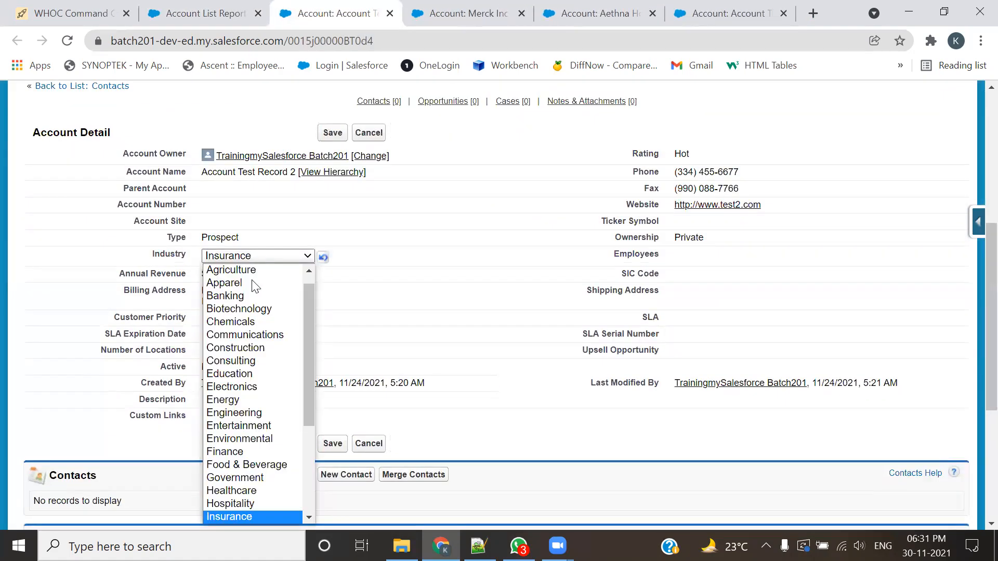
{"action": "left_click", "coordinate": [249, 294]}
{"action": "left_click", "coordinate": [329, 137]}
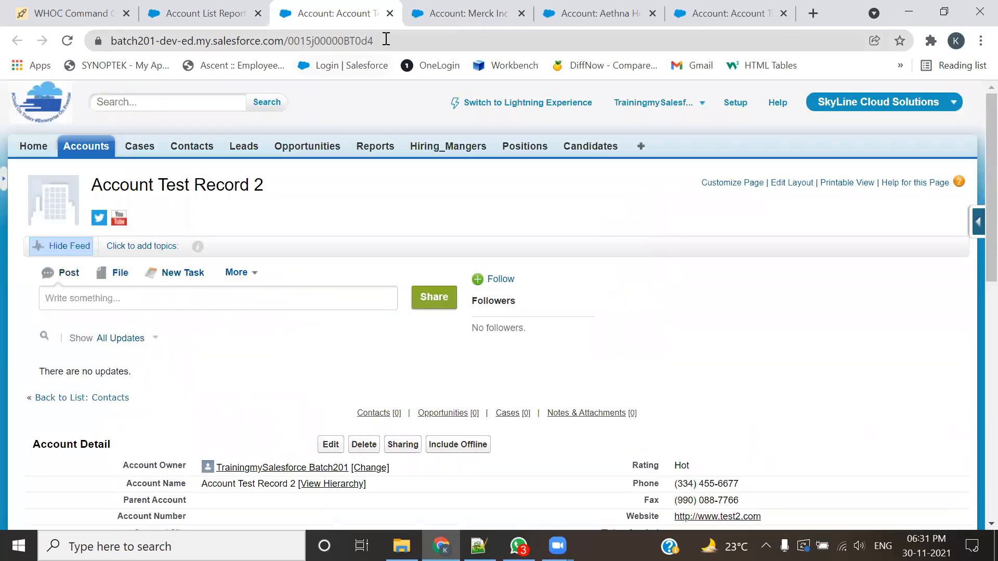
{"action": "key", "text": "ctrl+w"}
Step: Set the Industry of Merck Inc to Banking, save the record and close its page
{"action": "scroll", "coordinate": [334, 356], "scroll_direction": "down", "scroll_amount": 5}
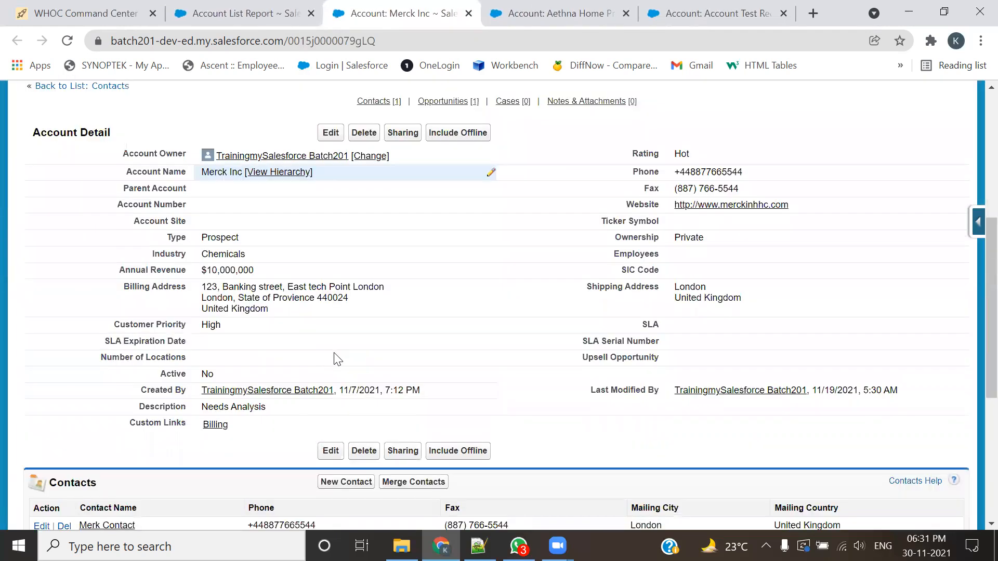
{"action": "double_click", "coordinate": [272, 254]}
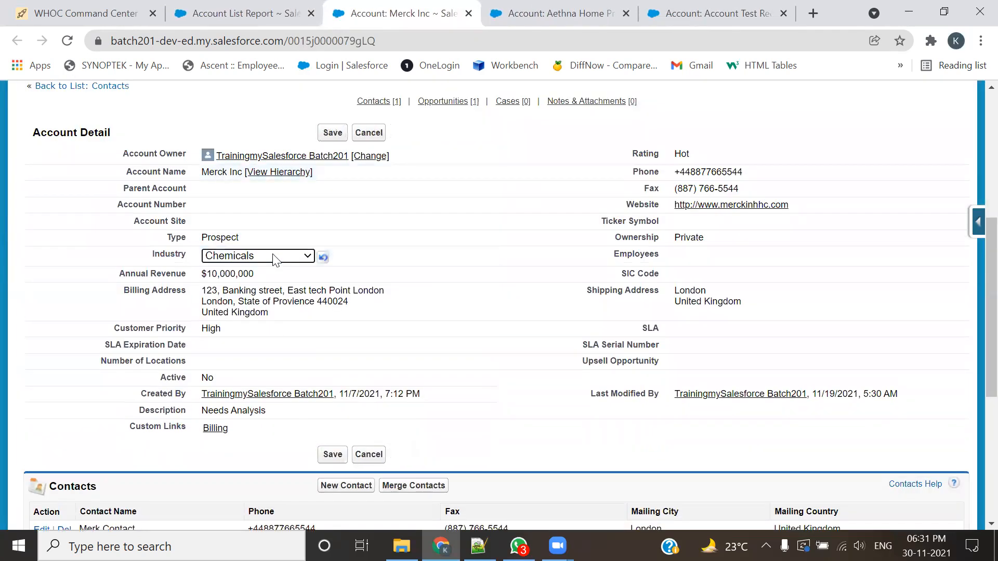
{"action": "left_click", "coordinate": [272, 256]}
{"action": "left_click", "coordinate": [252, 307]}
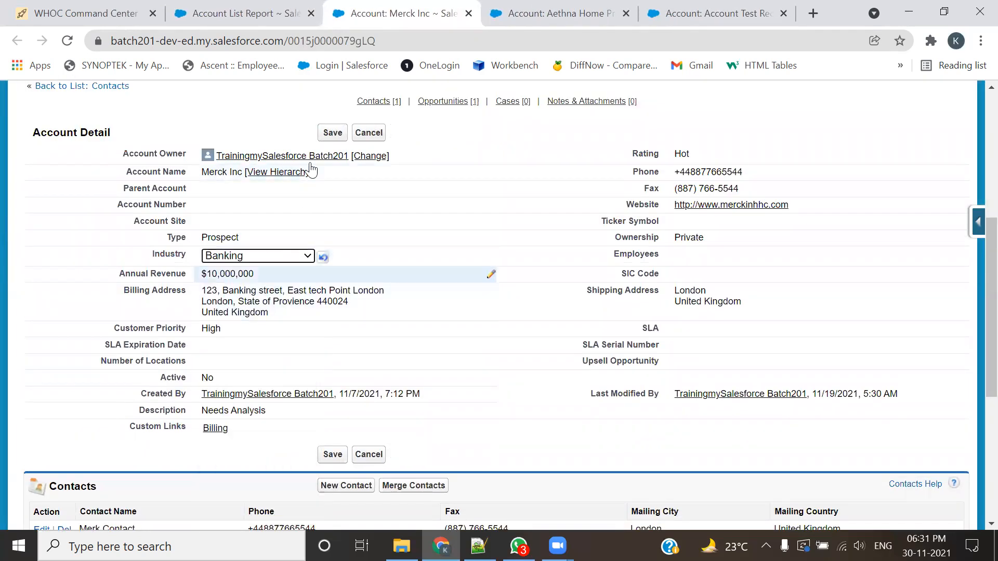
{"action": "left_click", "coordinate": [332, 134]}
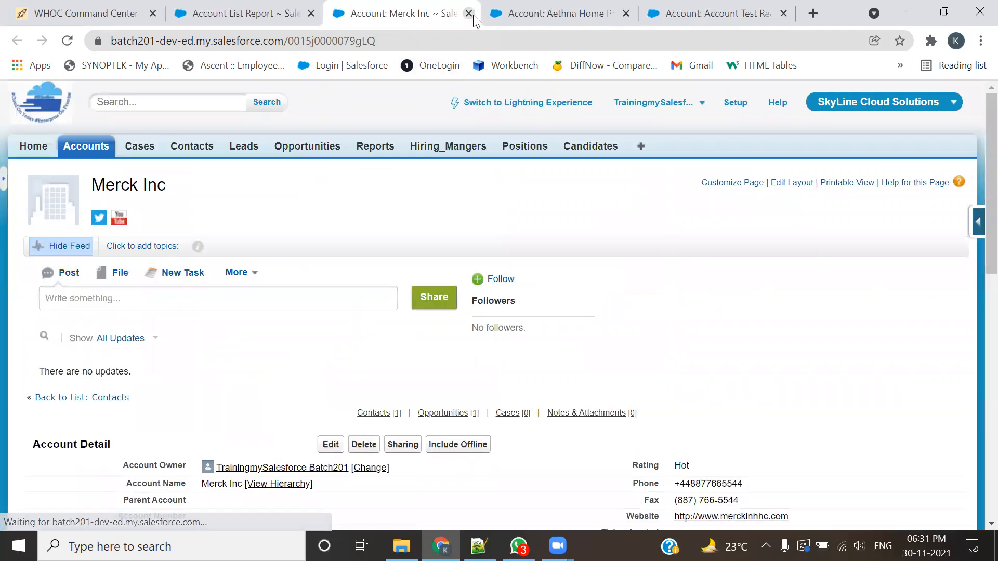
{"action": "left_click", "coordinate": [469, 14]}
Step: Set the Industry of Aethna Home Products to Banking, save the record and close its page
{"action": "scroll", "coordinate": [364, 311], "scroll_direction": "down", "scroll_amount": 5}
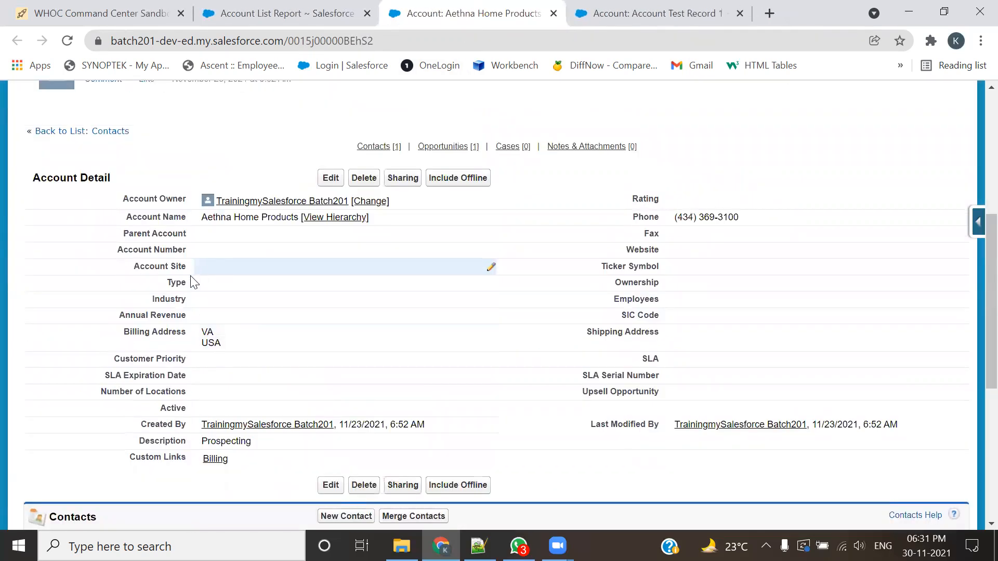
{"action": "double_click", "coordinate": [211, 298]}
{"action": "left_click", "coordinate": [236, 304]}
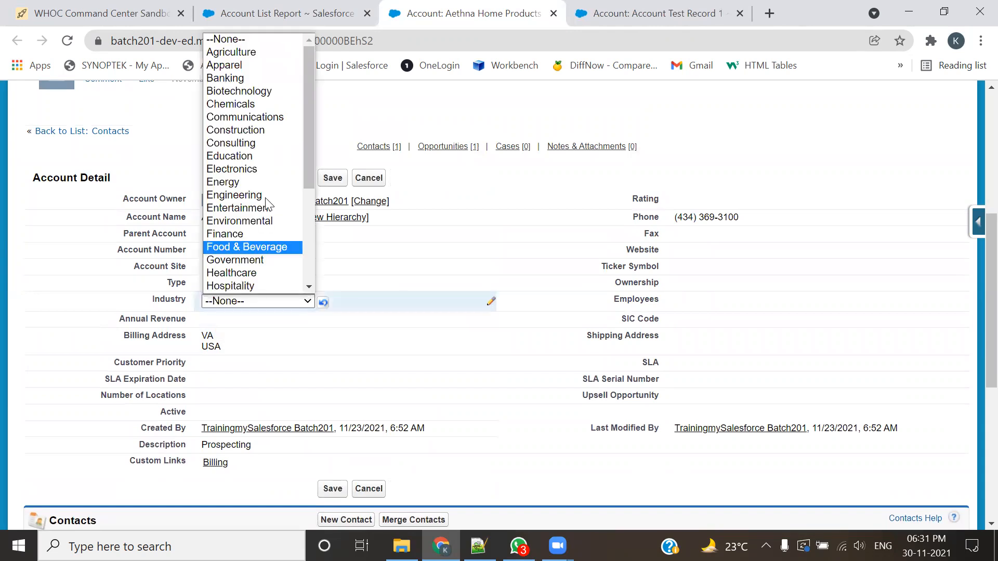
{"action": "left_click", "coordinate": [274, 77]}
{"action": "left_click", "coordinate": [321, 185]}
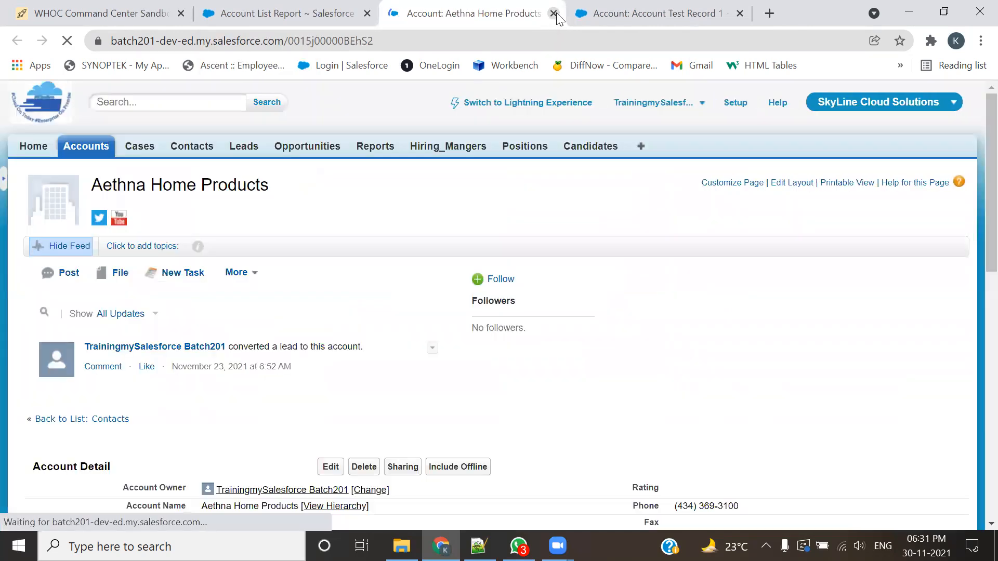
{"action": "left_click", "coordinate": [554, 13]}
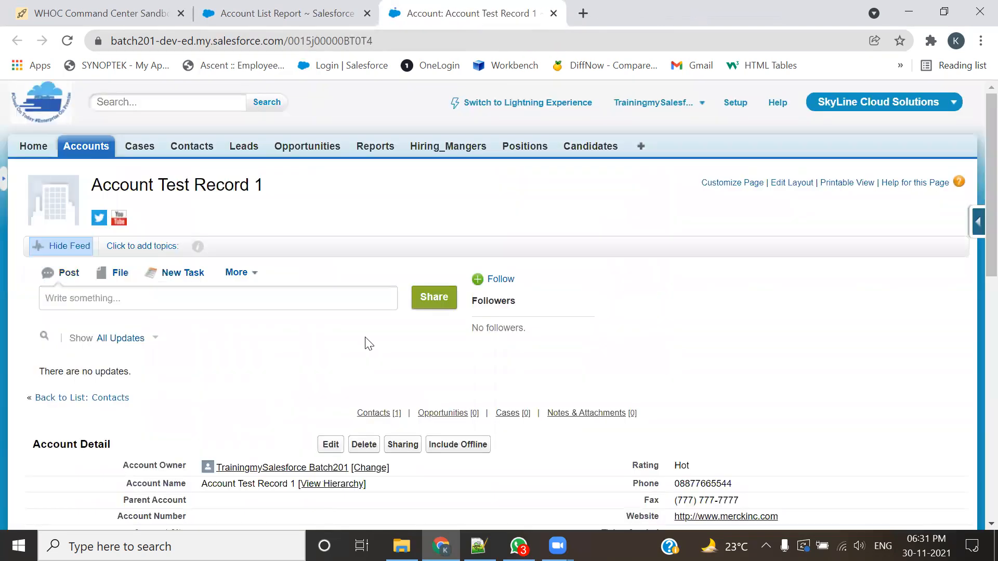
Step: Check the Industry of Account Test Record 1, close its page and rerun the Account report
{"action": "scroll", "coordinate": [369, 343], "scroll_direction": "down", "scroll_amount": 6}
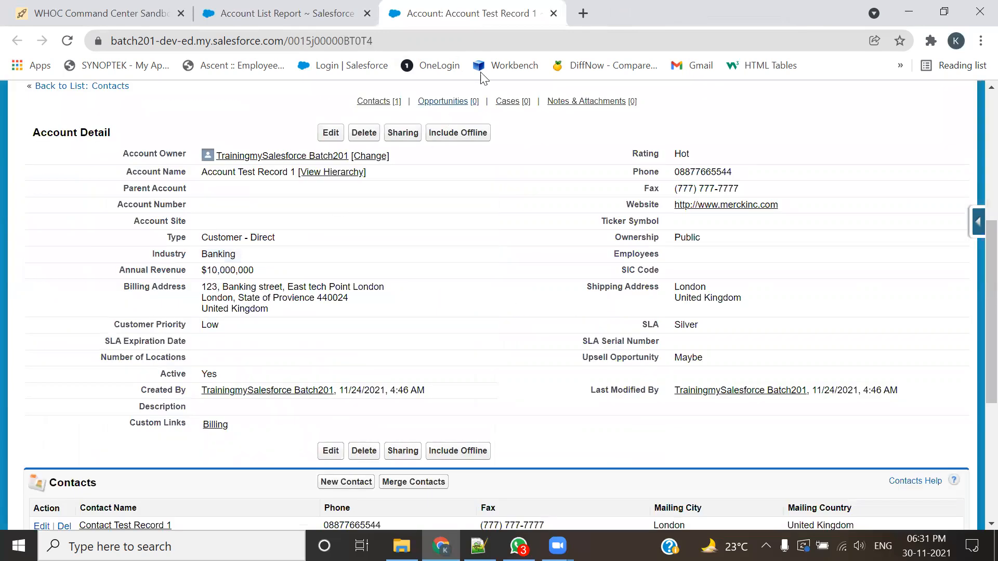
{"action": "left_click", "coordinate": [554, 13]}
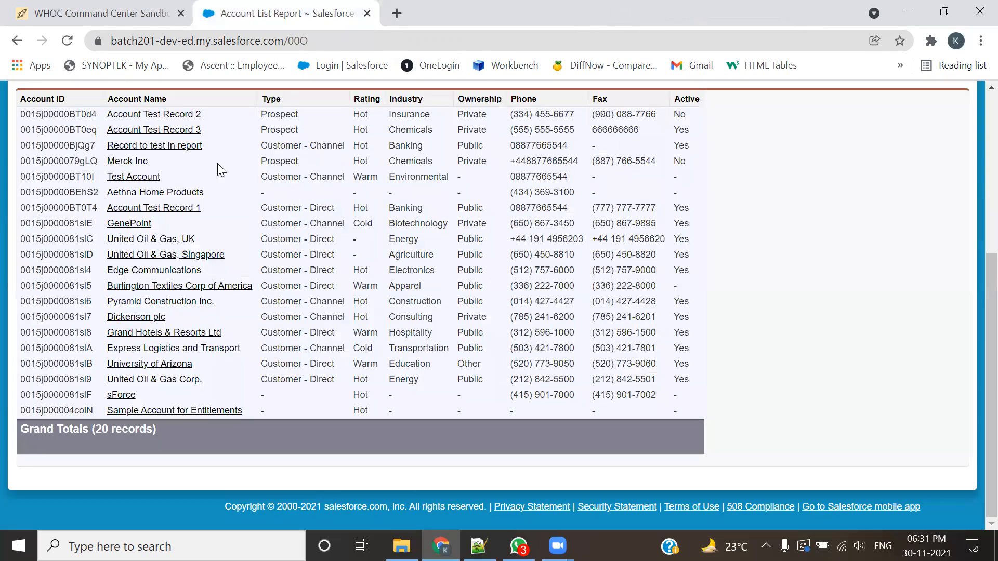
{"action": "scroll", "coordinate": [245, 269], "scroll_direction": "up", "scroll_amount": 3}
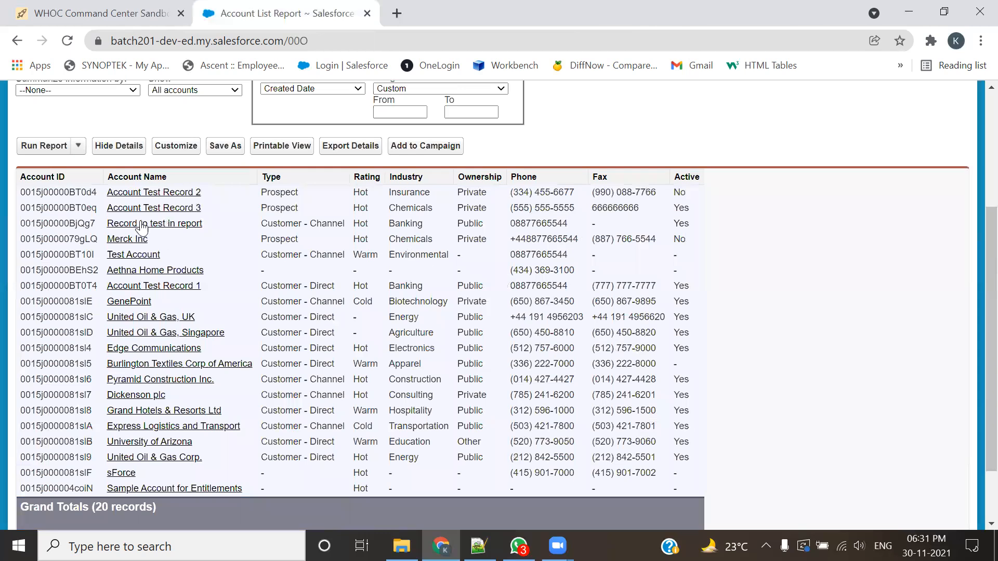
{"action": "left_click", "coordinate": [45, 147]}
{"action": "scroll", "coordinate": [262, 312], "scroll_direction": "down", "scroll_amount": 3}
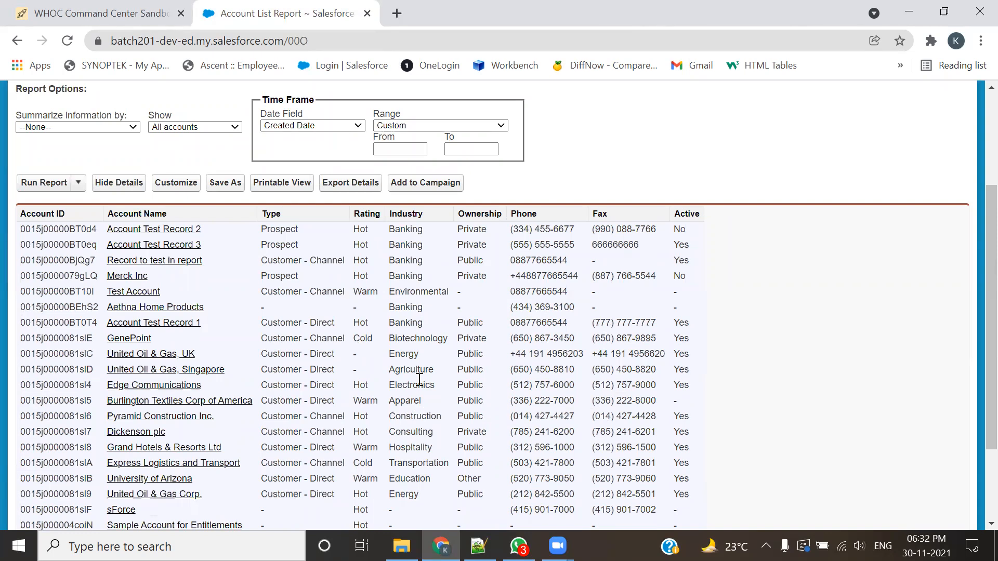
Step: Customize the report and add a field filter with Industry equals Banking
{"action": "left_click", "coordinate": [185, 186]}
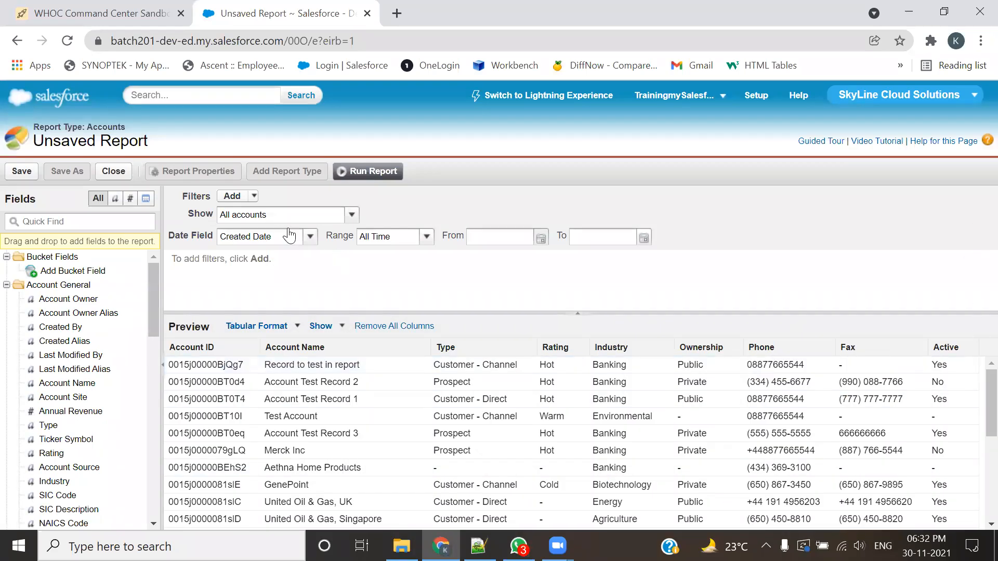
{"action": "left_click", "coordinate": [254, 196]}
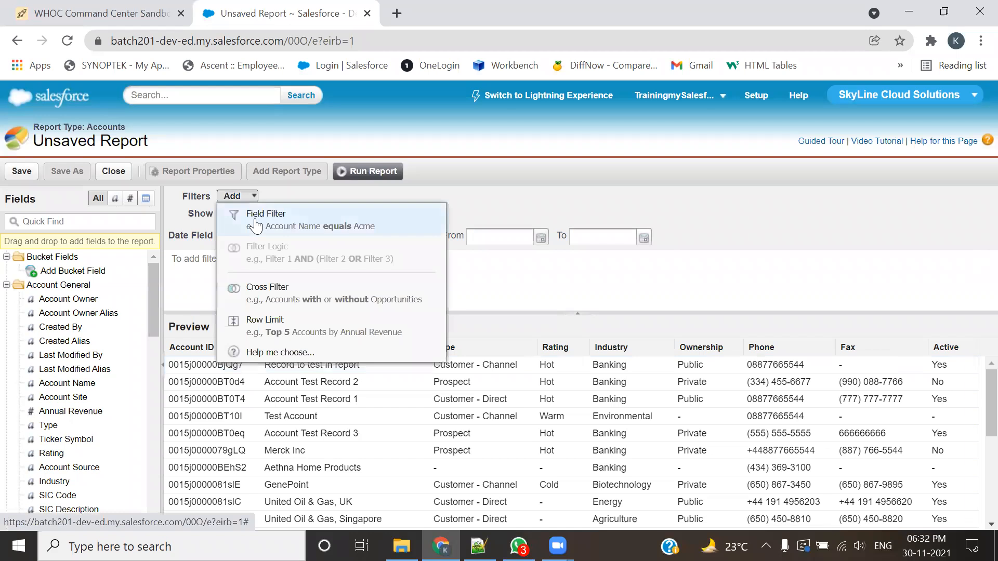
{"action": "left_click", "coordinate": [260, 214]}
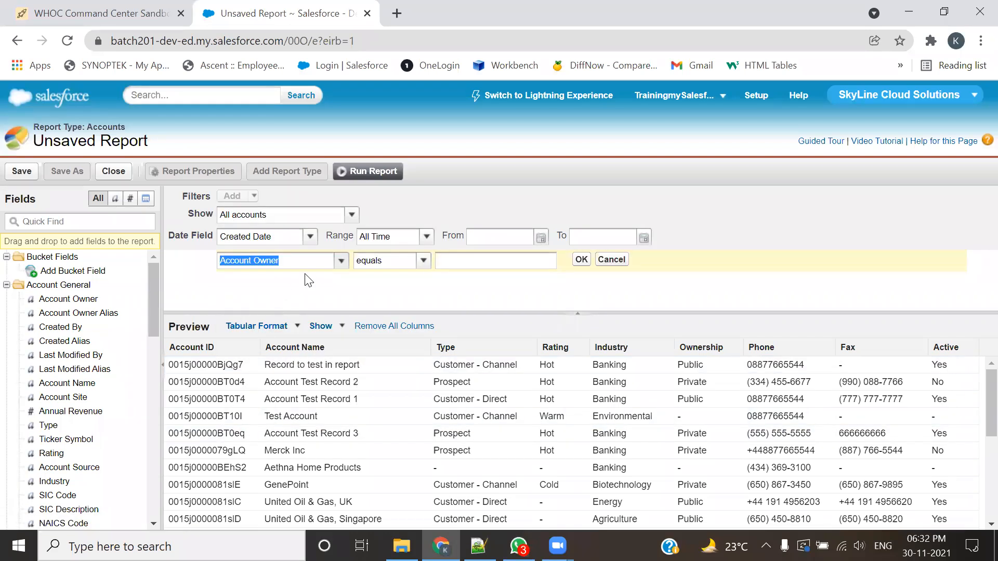
{"action": "left_click", "coordinate": [342, 261]}
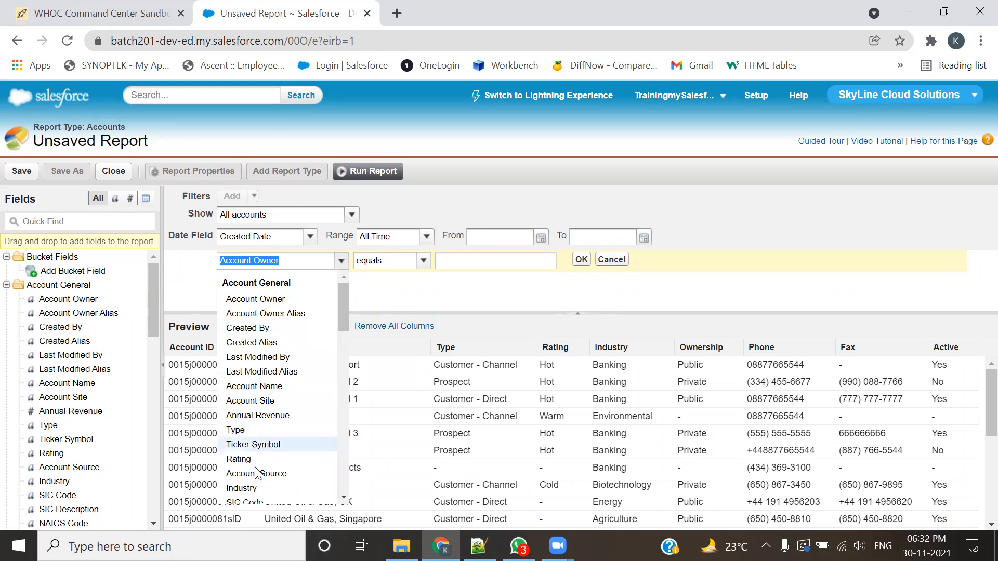
{"action": "left_click", "coordinate": [257, 488]}
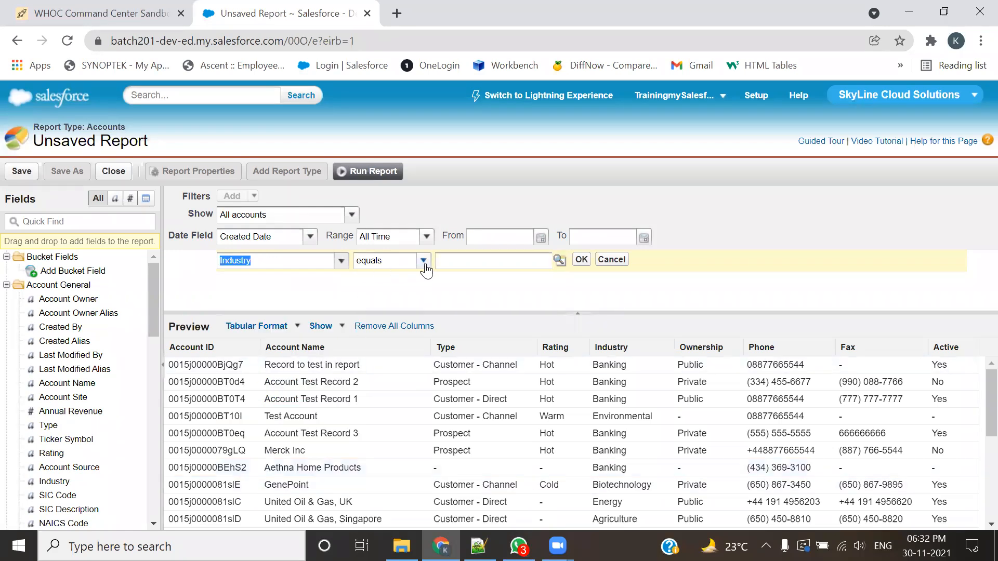
{"action": "left_click", "coordinate": [559, 260]}
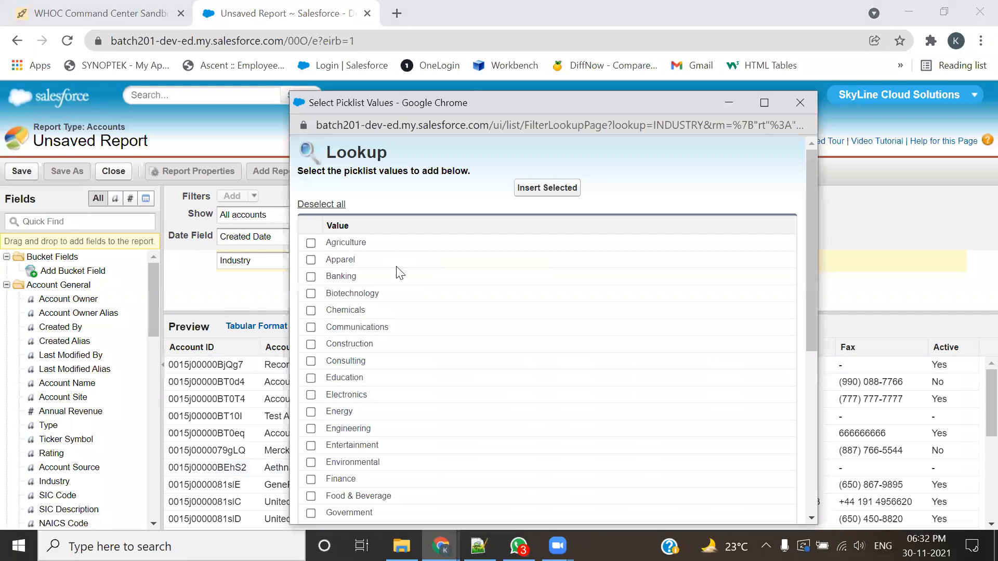
{"action": "left_click", "coordinate": [547, 188]}
{"action": "left_click", "coordinate": [580, 260]}
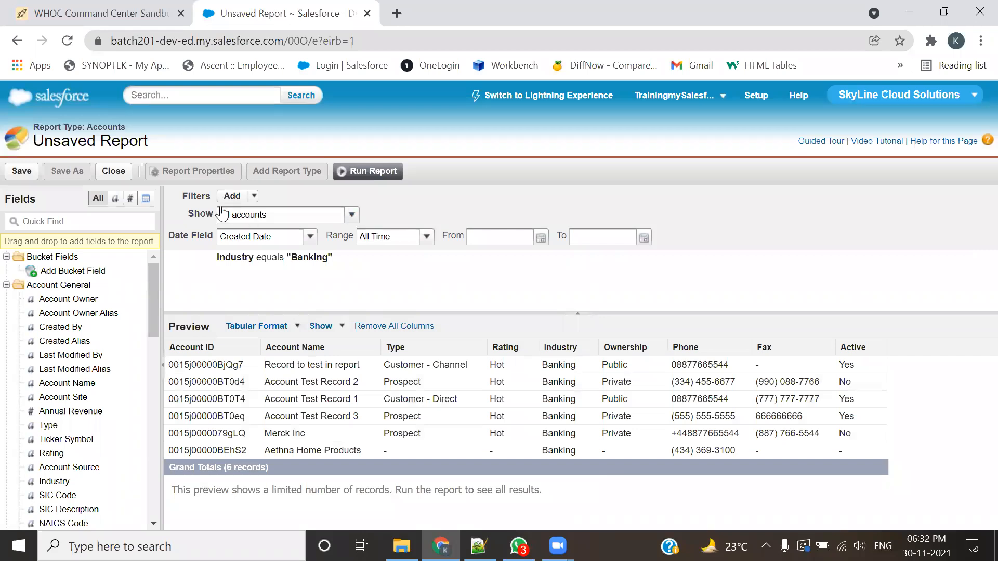
Step: Add a row limit filter of 3 records, sorted by Account Name
{"action": "left_click", "coordinate": [253, 197]}
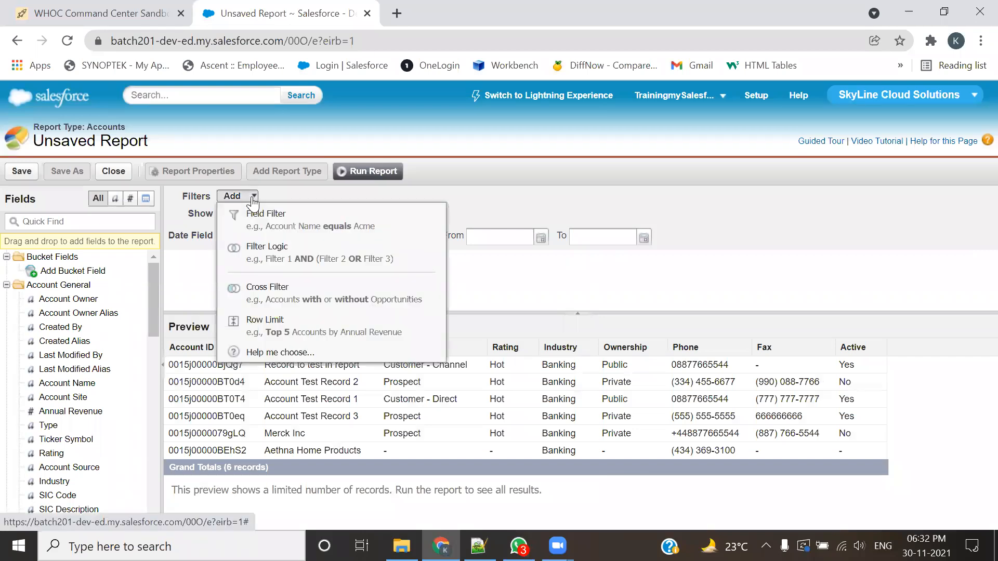
{"action": "left_click", "coordinate": [279, 332]}
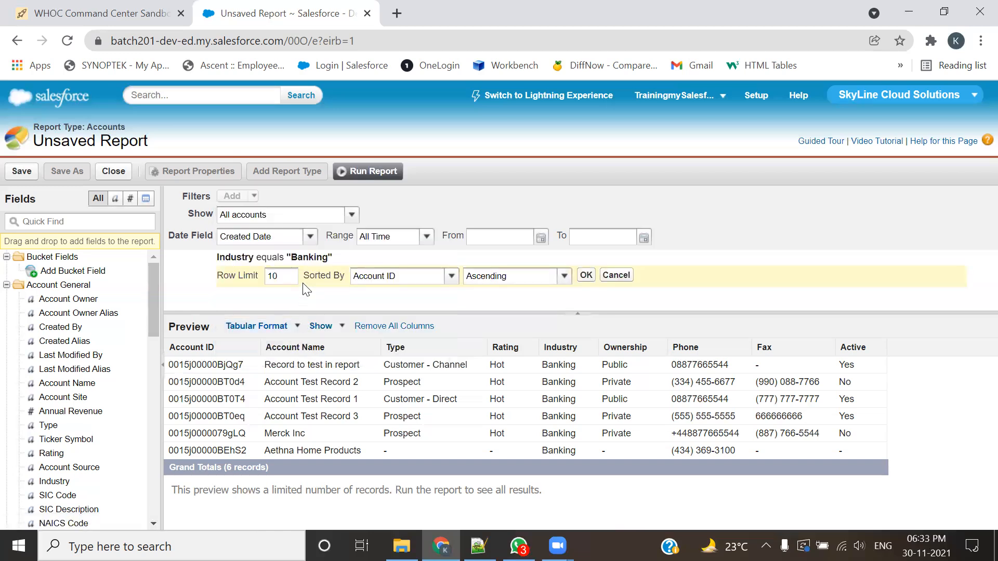
{"action": "key", "text": "BackSpace"}
{"action": "key", "text": "BackSpace"}
{"action": "type", "text": "3"}
{"action": "left_click", "coordinate": [438, 285]}
{"action": "left_click", "coordinate": [409, 302]}
Step: Try Rating as the row limit's sort field and set it back to Account Name
{"action": "left_click", "coordinate": [417, 283]}
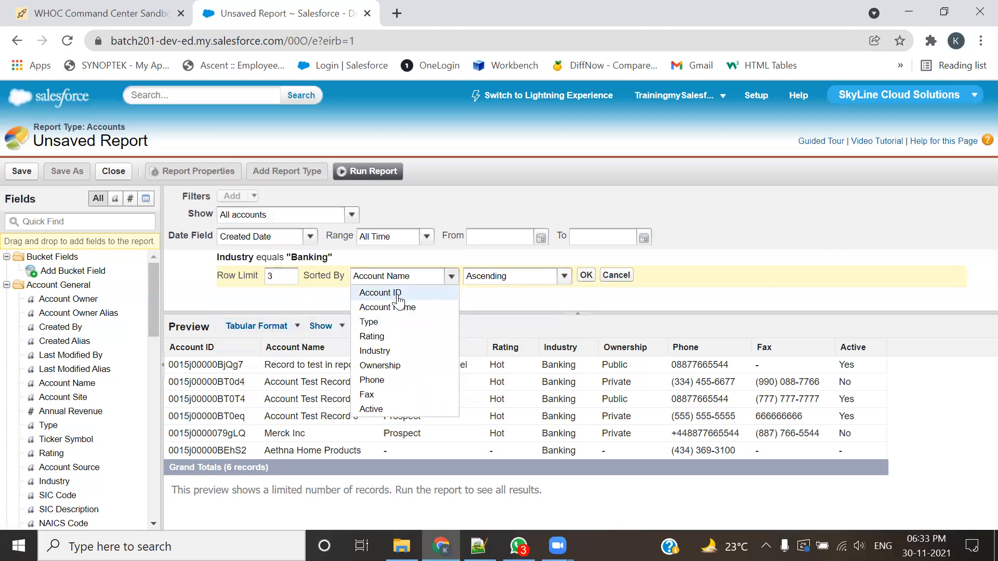
{"action": "left_click", "coordinate": [422, 281]}
{"action": "left_click", "coordinate": [513, 280]}
{"action": "left_click", "coordinate": [514, 280]}
{"action": "left_click", "coordinate": [450, 277]}
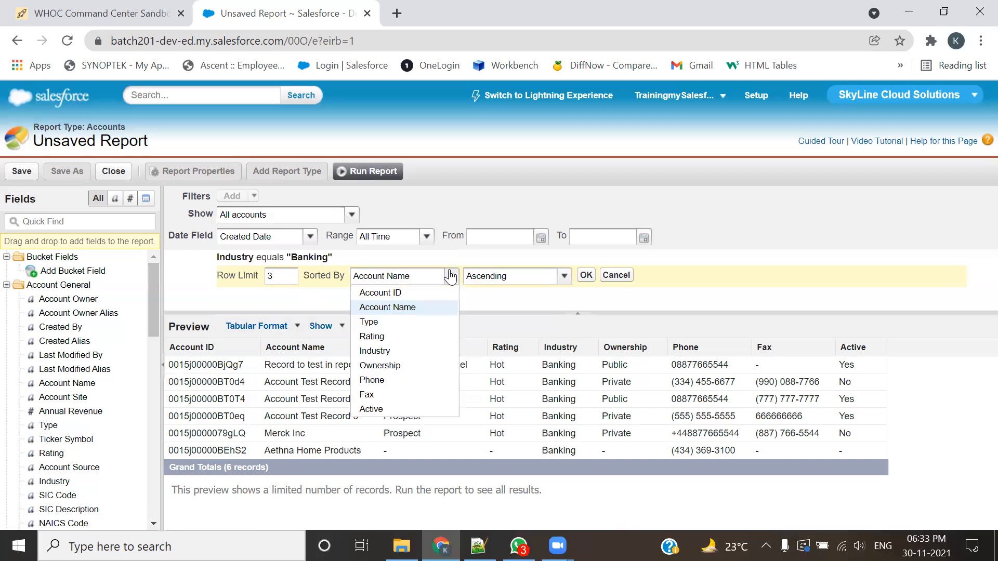
{"action": "left_click", "coordinate": [402, 337]}
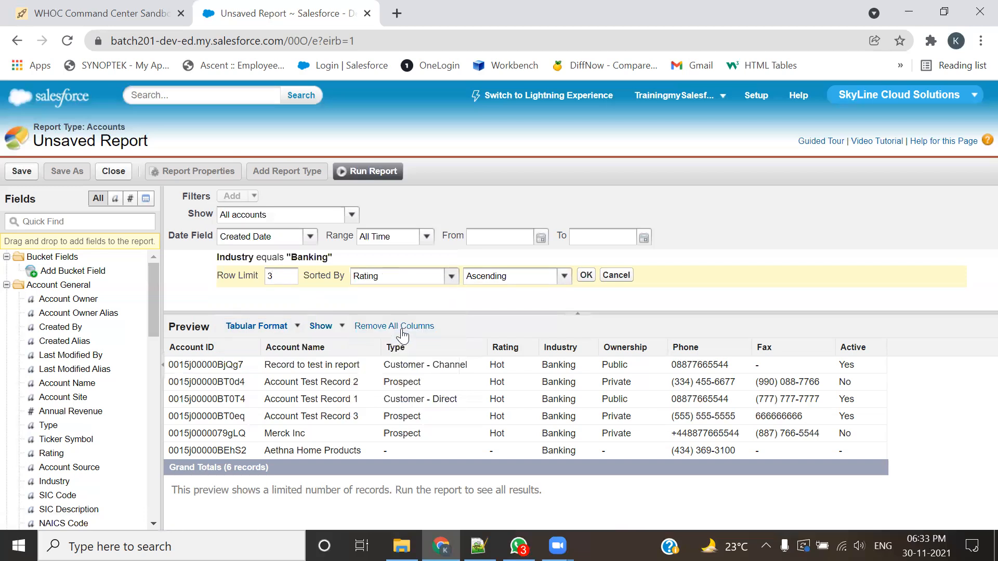
{"action": "left_click", "coordinate": [426, 278]}
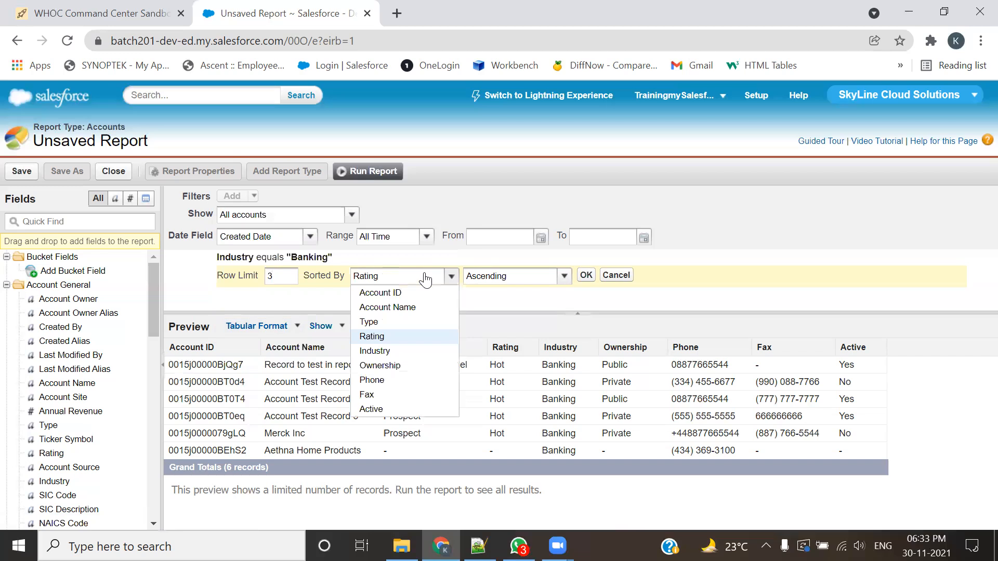
{"action": "left_click", "coordinate": [394, 307]}
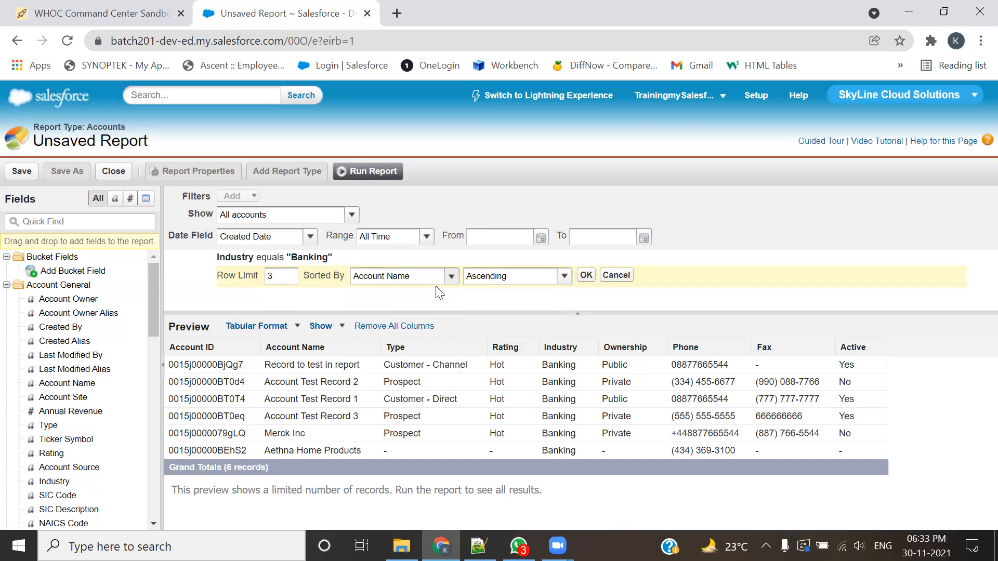
Step: Apply the row limit filter with ascending order and run the report
{"action": "left_click", "coordinate": [585, 275]}
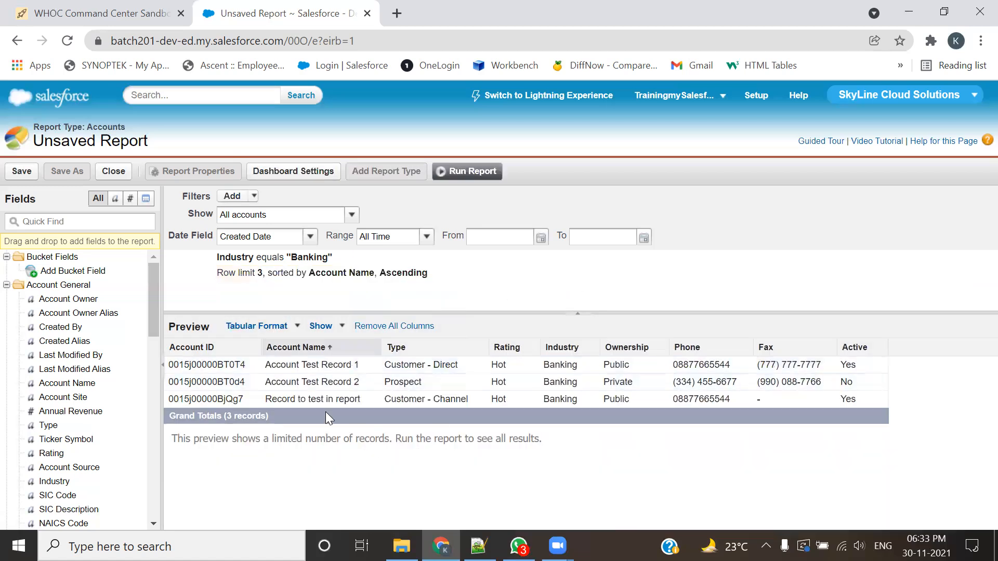
{"action": "left_click", "coordinate": [467, 171]}
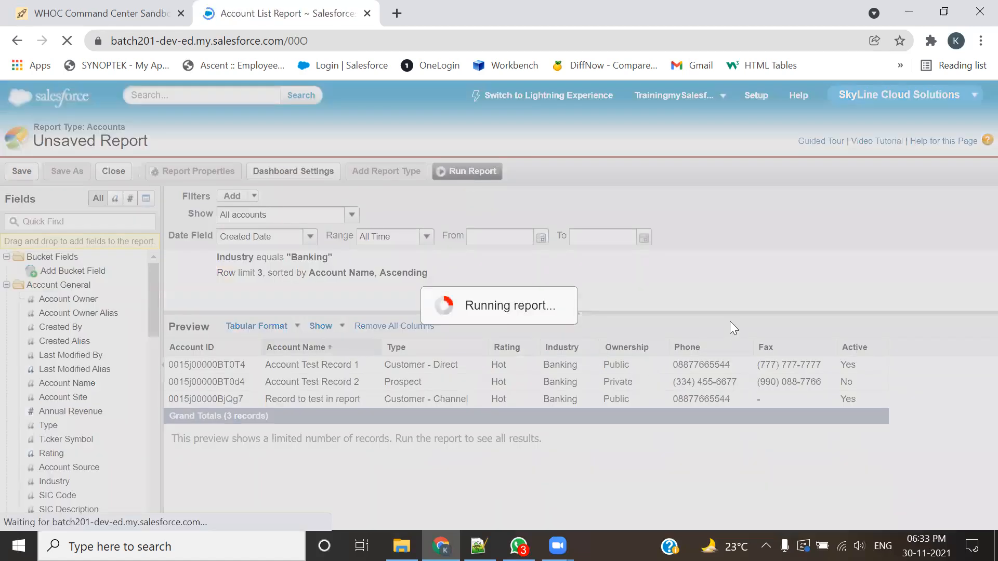
{"action": "scroll", "coordinate": [735, 320], "scroll_direction": "down", "scroll_amount": 2}
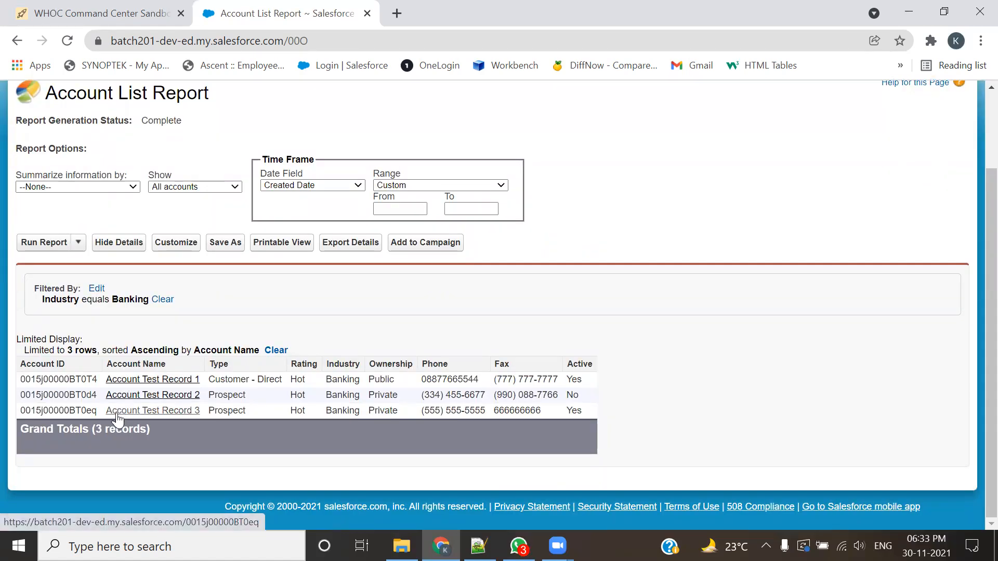
Step: Reopen the report for customizing, change the row limit's sort order to Descending, and run the report
{"action": "left_click", "coordinate": [177, 244]}
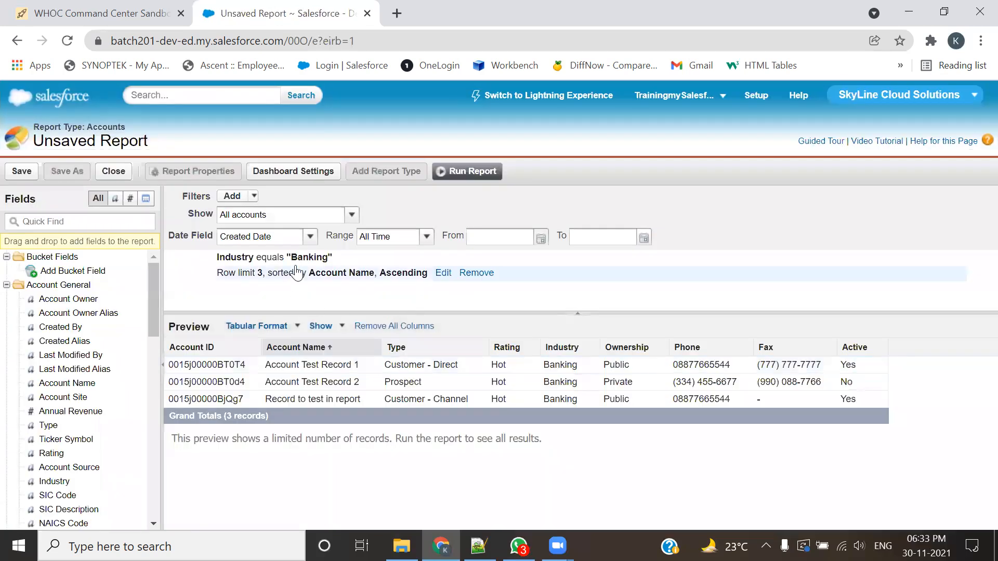
{"action": "double_click", "coordinate": [290, 273]}
{"action": "left_click", "coordinate": [534, 278]}
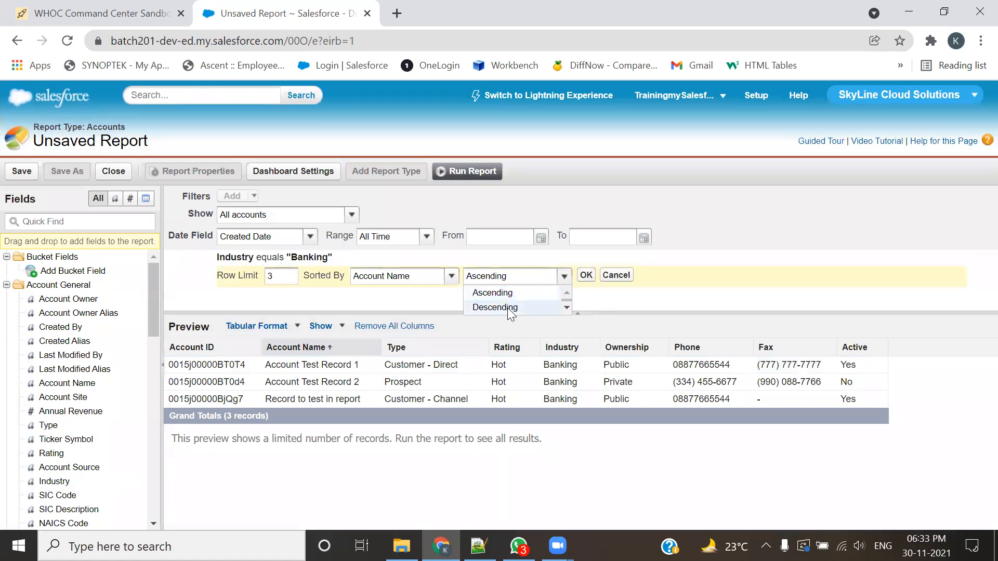
{"action": "left_click", "coordinate": [519, 306]}
{"action": "left_click", "coordinate": [579, 279]}
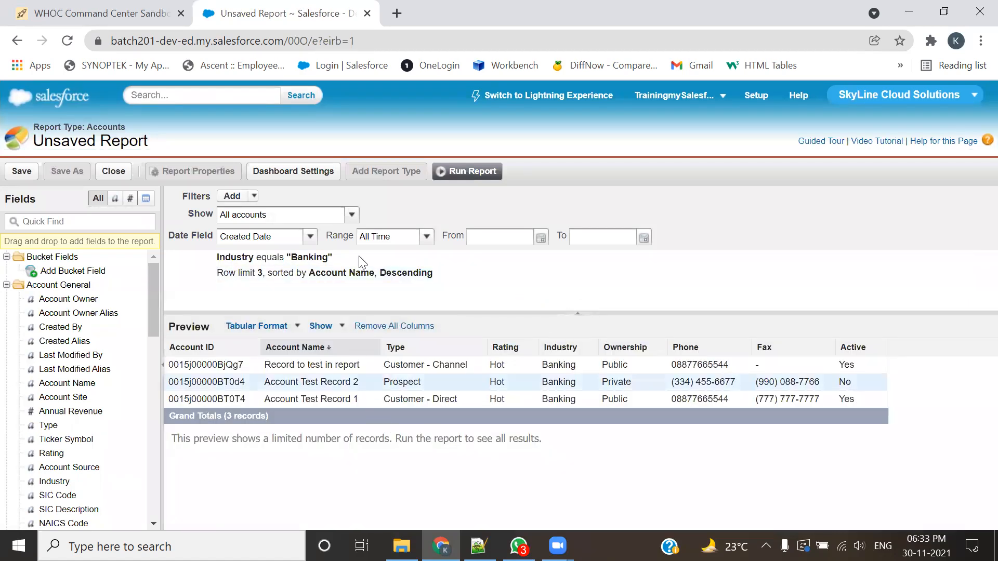
{"action": "left_click", "coordinate": [491, 172]}
{"action": "scroll", "coordinate": [574, 374], "scroll_direction": "down", "scroll_amount": 3}
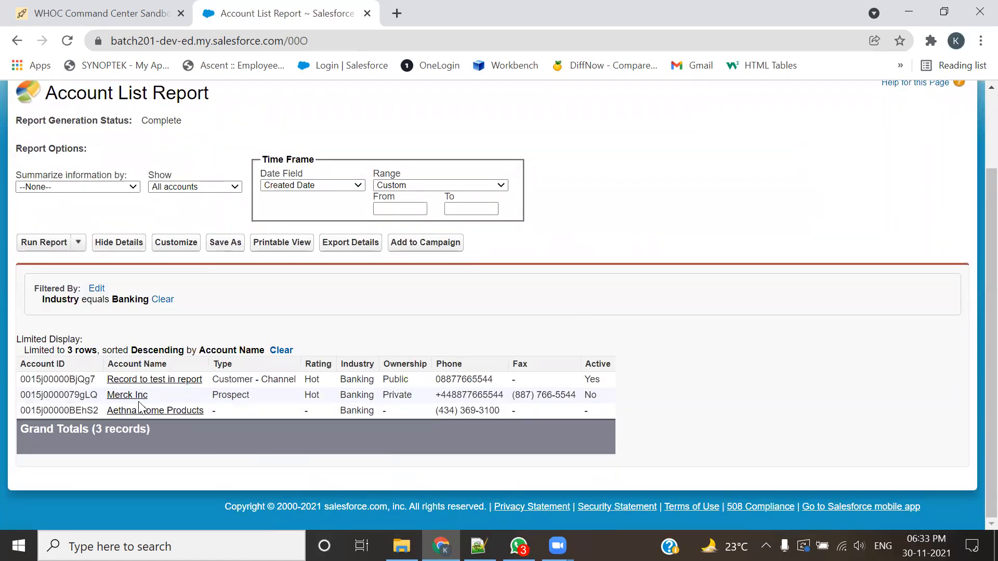
Step: Save the report as Tabular:Usecase4 in the SkyLine folder
{"action": "left_click", "coordinate": [221, 242]}
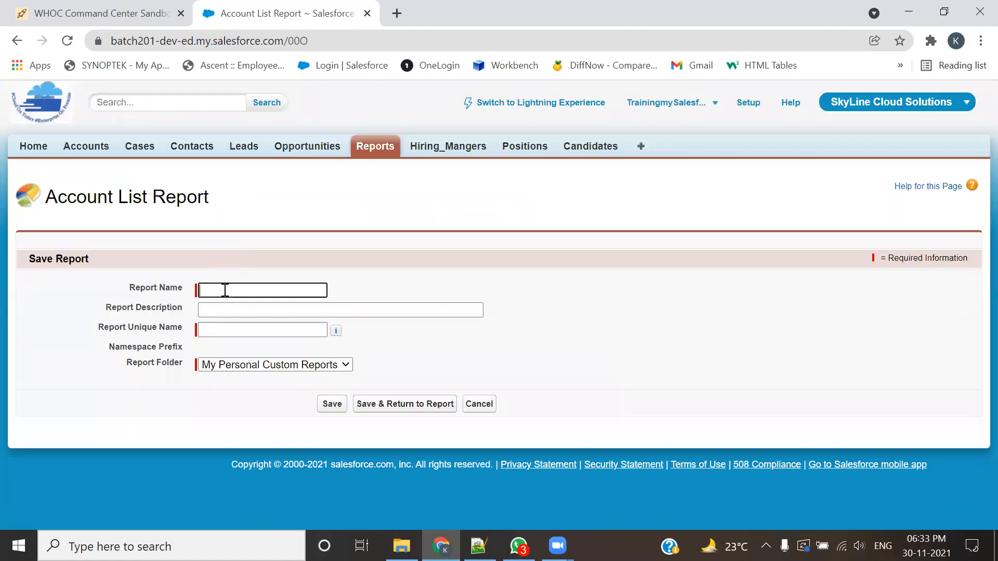
{"action": "left_click", "coordinate": [225, 291]}
{"action": "left_click", "coordinate": [241, 374]}
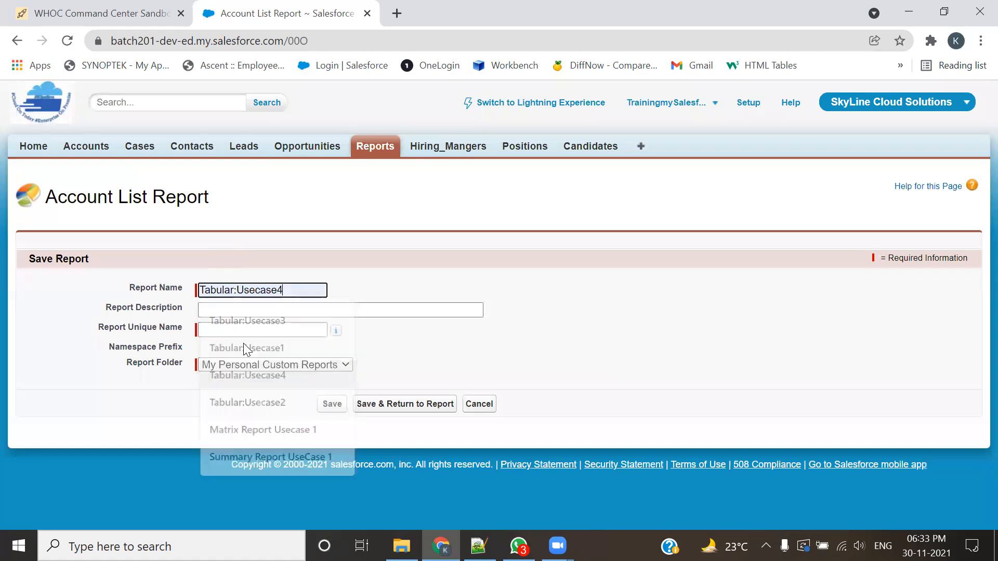
{"action": "key", "text": "Tab"}
{"action": "left_click", "coordinate": [290, 368]}
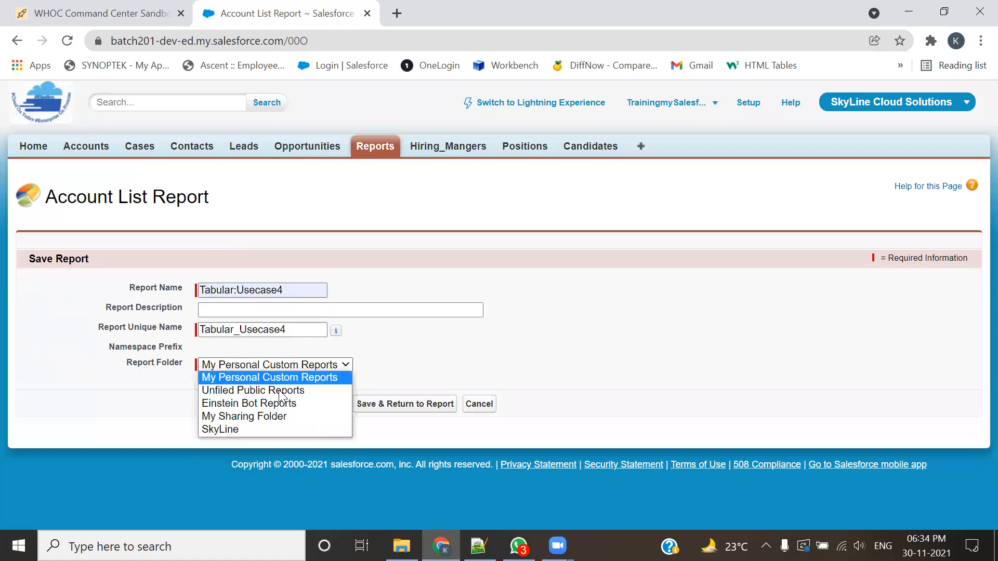
{"action": "left_click", "coordinate": [250, 430]}
{"action": "left_click", "coordinate": [328, 411]}
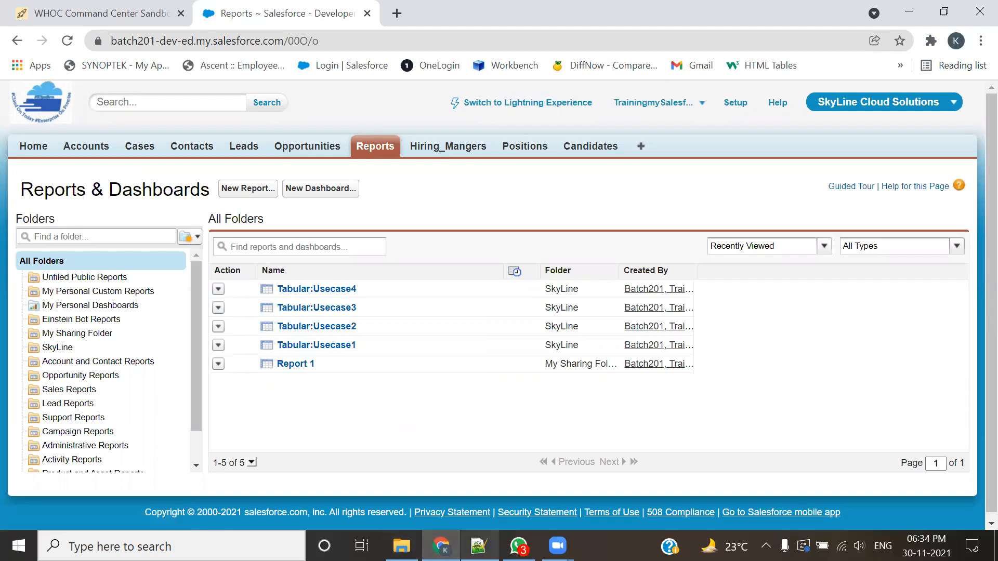
Step: Switch to the Notepad++ notes and review the Tabular Reports use cases and the Summary Reports section below them
{"action": "left_click", "coordinate": [478, 545]}
{"action": "left_click_drag", "start_coordinate": [72, 148], "coordinate": [857, 383]}
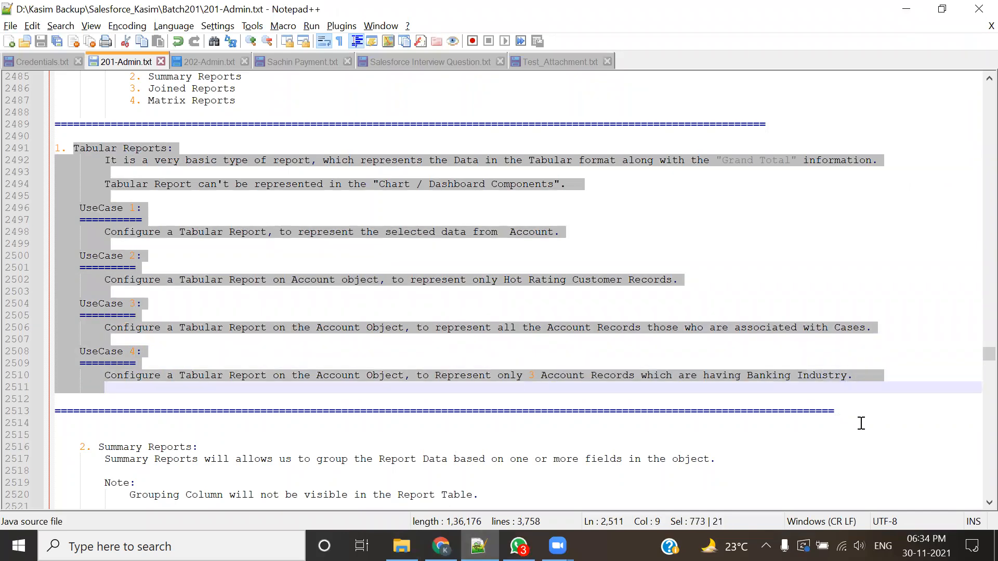
{"action": "scroll", "coordinate": [665, 393], "scroll_direction": "down", "scroll_amount": 4}
{"action": "left_click", "coordinate": [597, 400]}
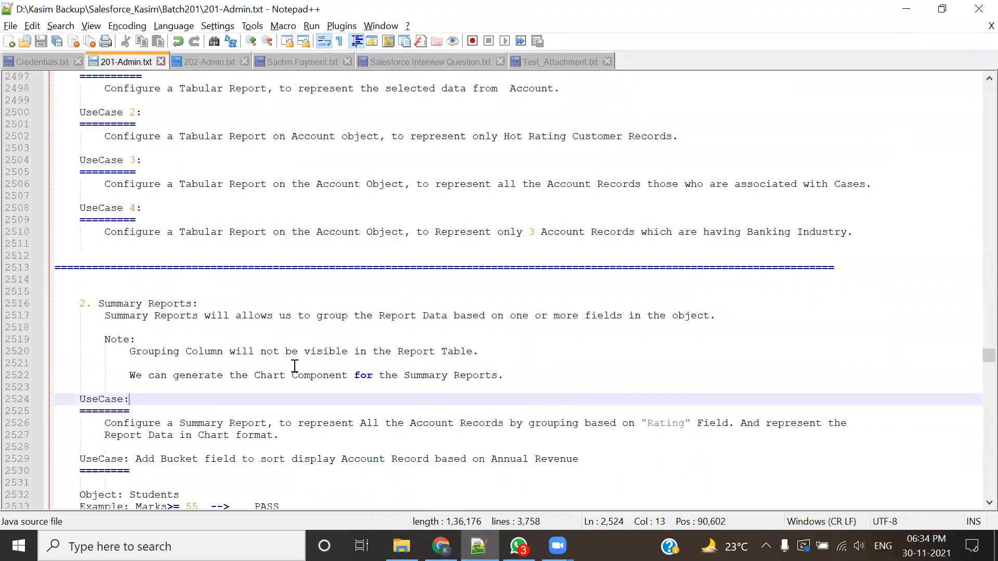
{"action": "scroll", "coordinate": [293, 365], "scroll_direction": "down", "scroll_amount": 3}
{"action": "scroll", "coordinate": [171, 273], "scroll_direction": "down", "scroll_amount": 1}
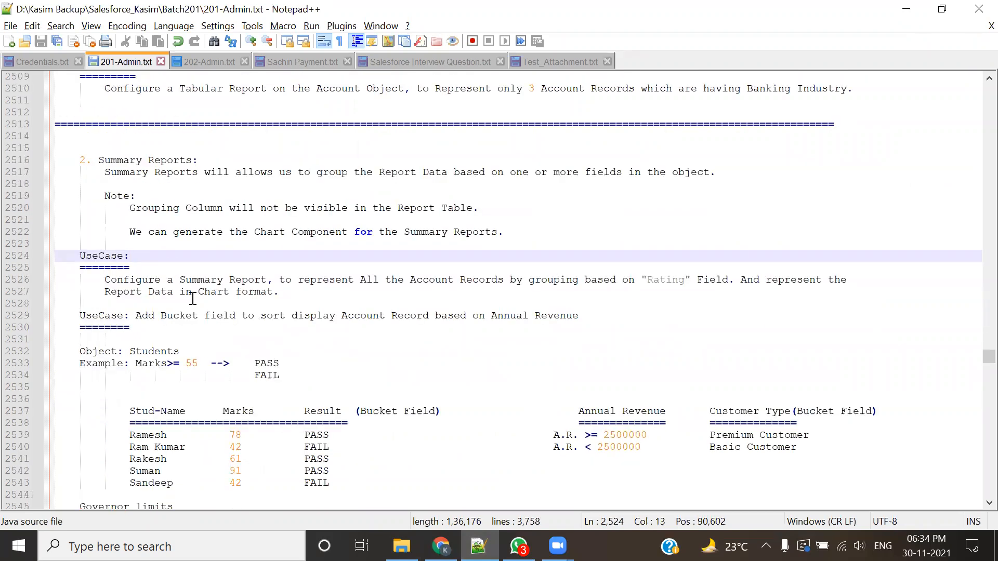
{"action": "scroll", "coordinate": [192, 299], "scroll_direction": "down", "scroll_amount": 3}
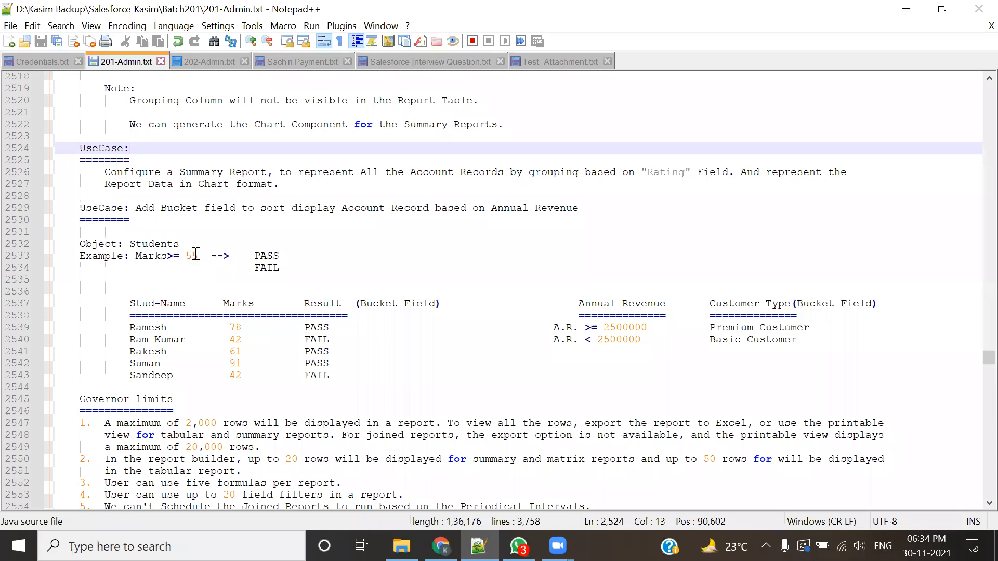
{"action": "scroll", "coordinate": [297, 245], "scroll_direction": "up", "scroll_amount": 3}
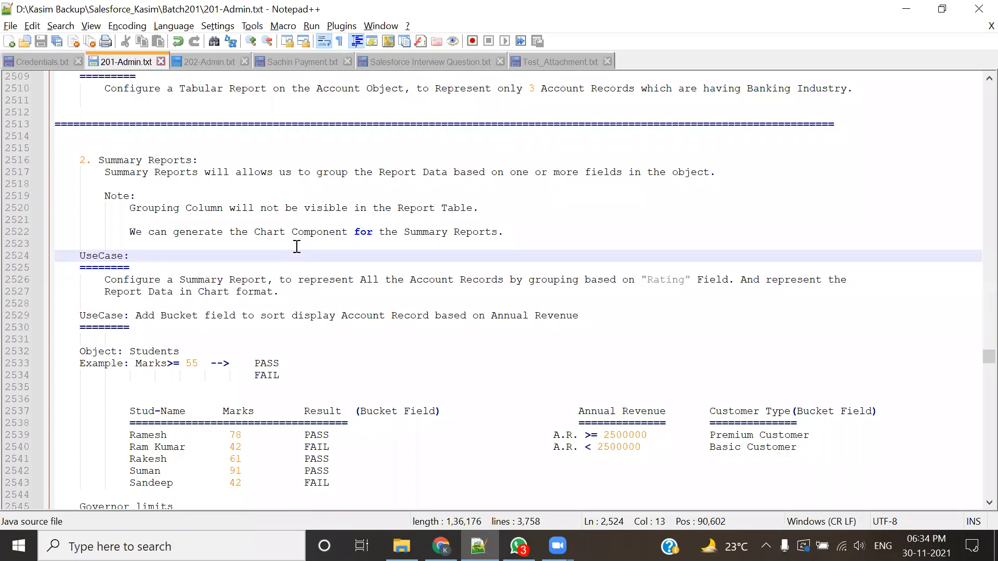
{"action": "left_click", "coordinate": [426, 494]}
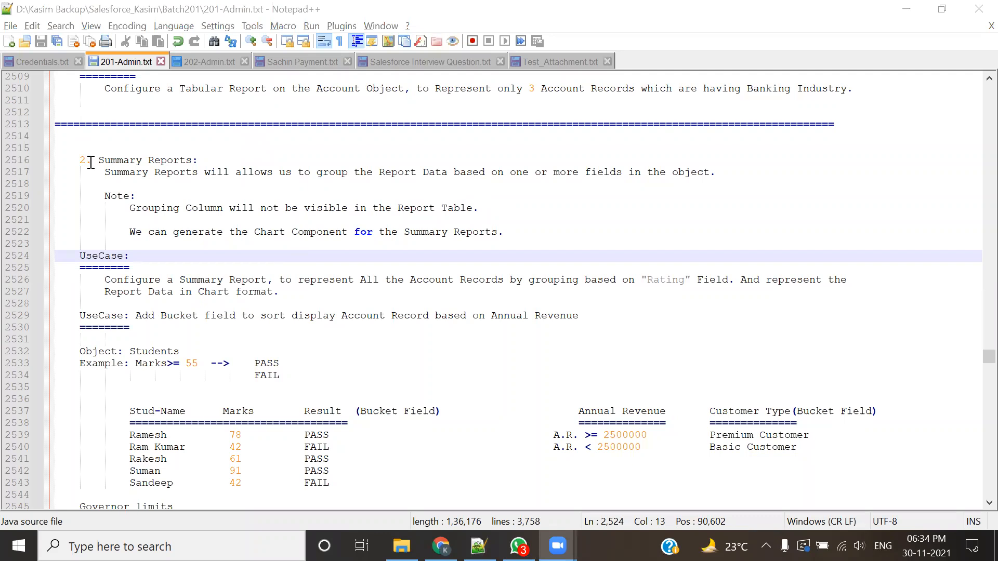
Step: Read the Summary Reports description, the chart note, and the use case on grouping Account records by Rating with a chart
{"action": "left_click_drag", "start_coordinate": [90, 163], "coordinate": [198, 209]}
{"action": "left_click", "coordinate": [256, 266]}
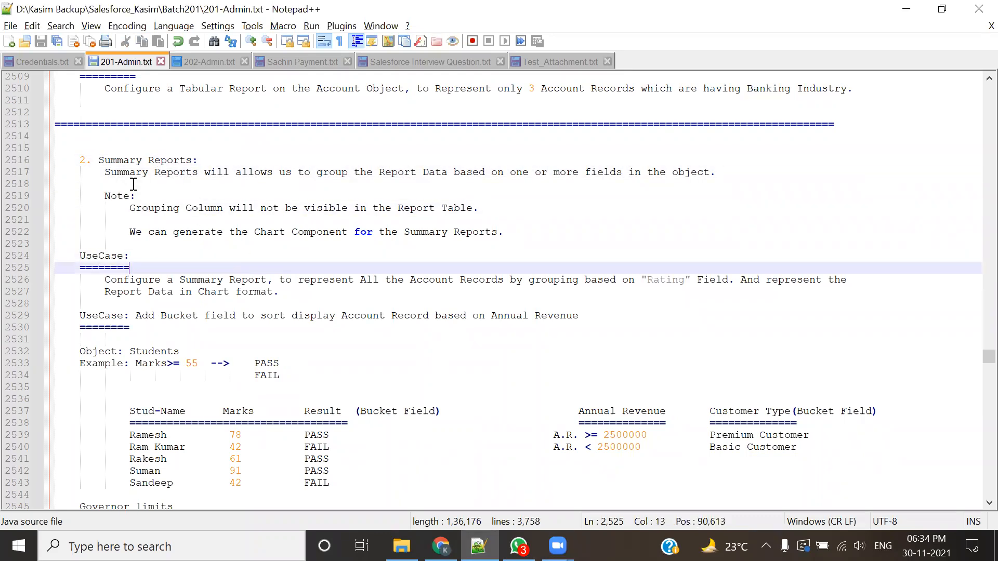
{"action": "left_click_drag", "start_coordinate": [242, 232], "coordinate": [310, 232]}
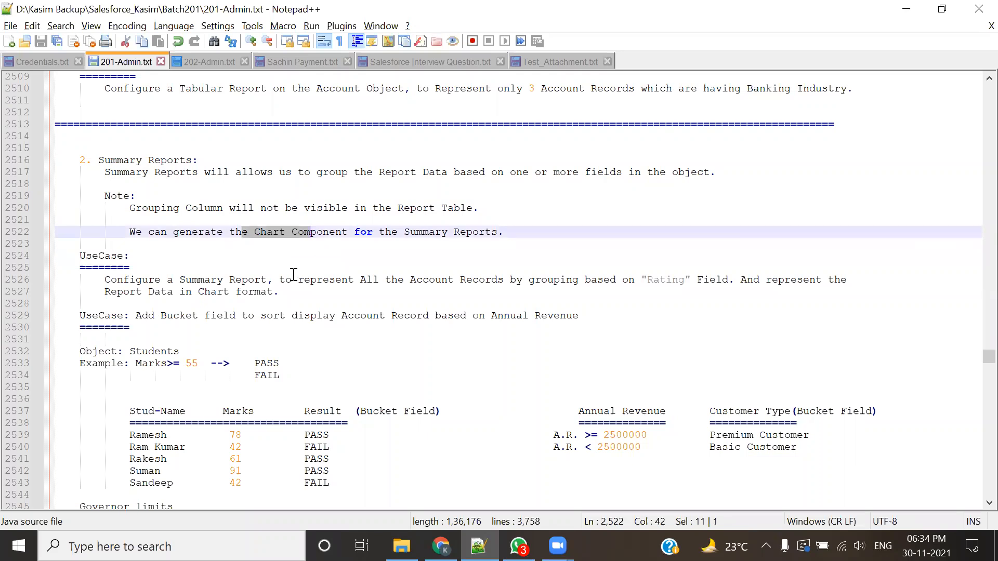
{"action": "left_click_drag", "start_coordinate": [108, 281], "coordinate": [271, 280]}
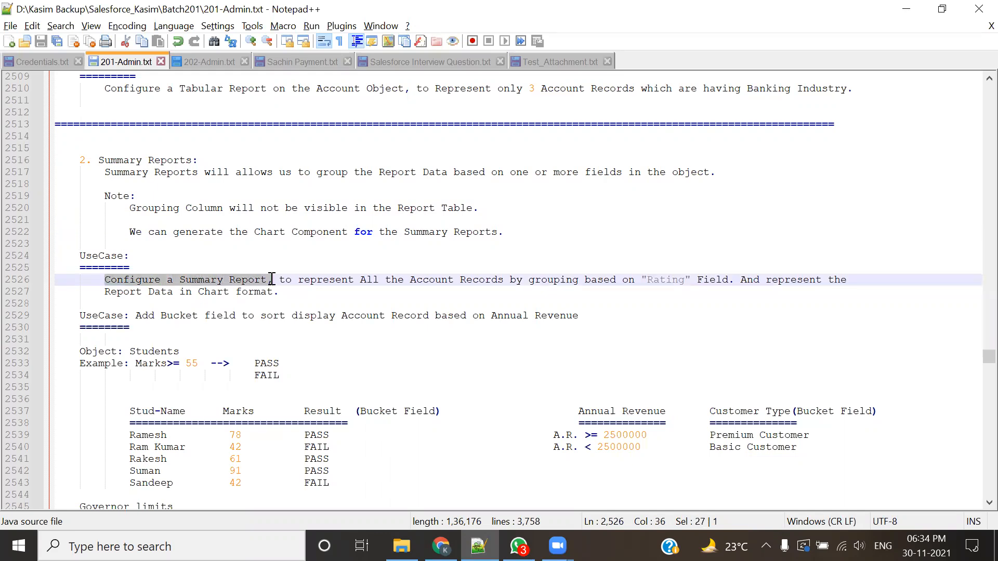
{"action": "left_click_drag", "start_coordinate": [360, 281], "coordinate": [629, 281]}
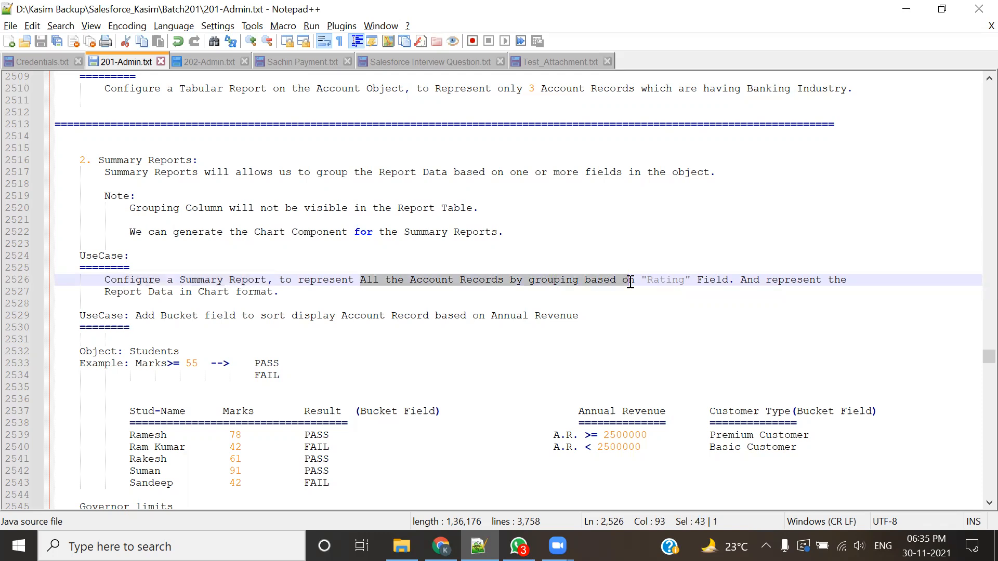
{"action": "left_click", "coordinate": [632, 295]}
{"action": "double_click", "coordinate": [655, 280]}
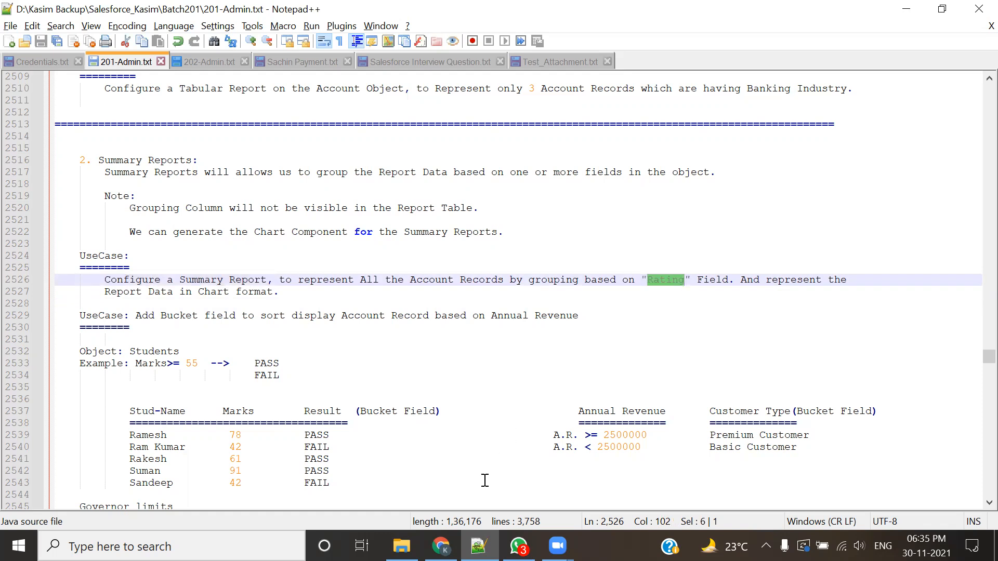
{"action": "left_click_drag", "start_coordinate": [104, 292], "coordinate": [290, 292]}
Step: Switch back to Salesforce in Chrome and create a new report with the Accounts report type
{"action": "left_click", "coordinate": [440, 546]}
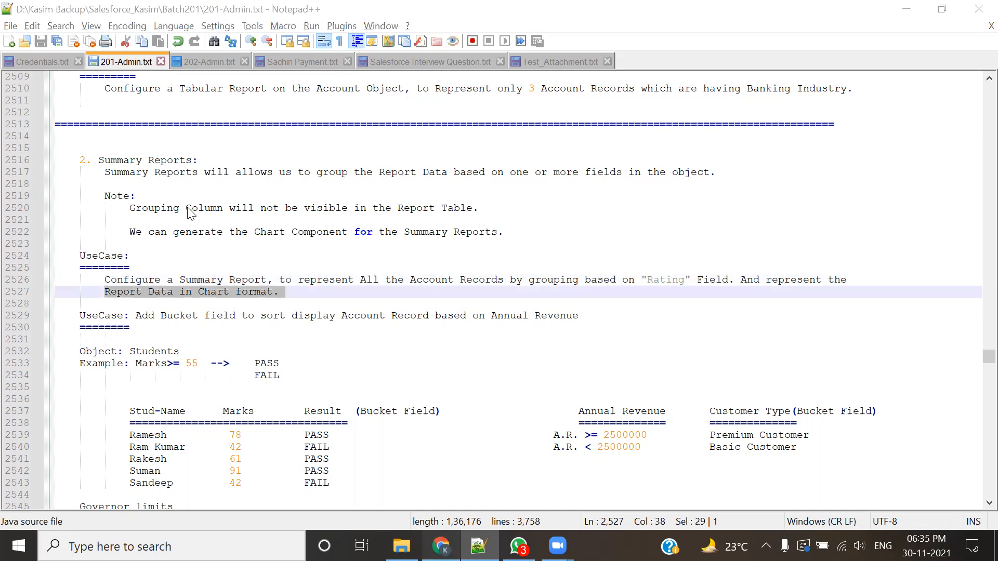
{"action": "left_click", "coordinate": [233, 188]}
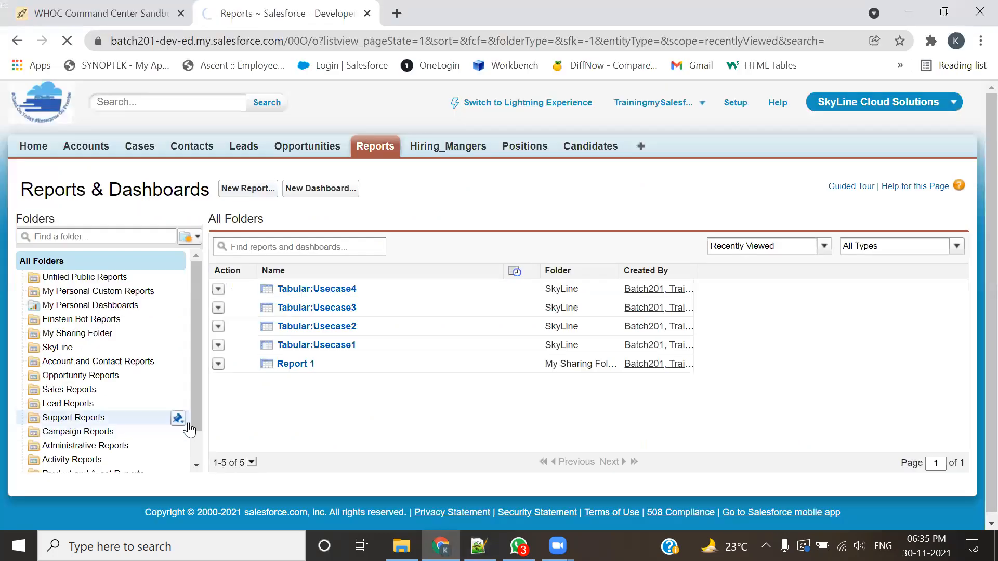
{"action": "scroll", "coordinate": [267, 346], "scroll_direction": "down", "scroll_amount": 3}
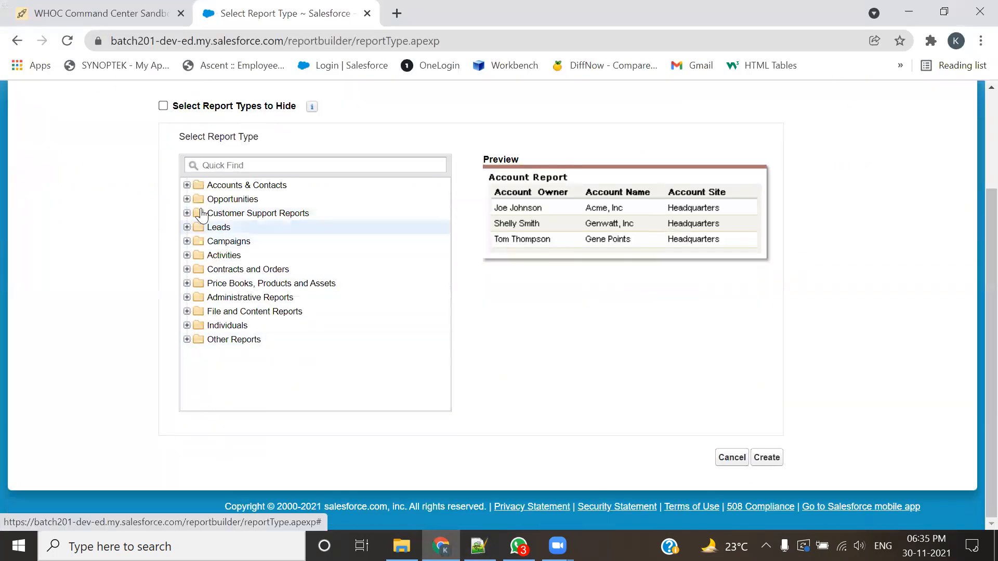
{"action": "left_click", "coordinate": [187, 186]}
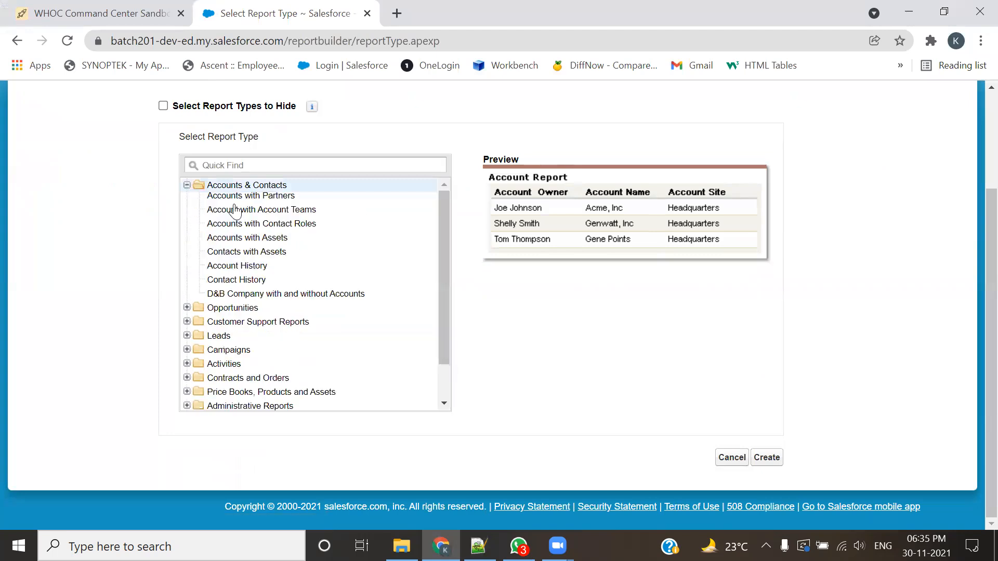
{"action": "left_click", "coordinate": [767, 457]}
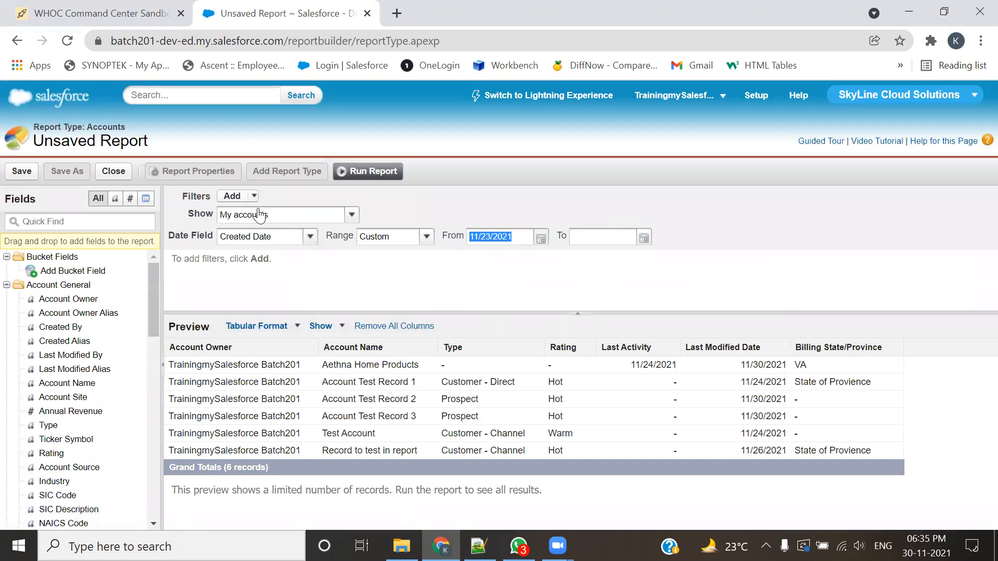
Step: Set the report to show All accounts with the Created Date range set to All Time
{"action": "left_click", "coordinate": [260, 215]}
{"action": "left_click", "coordinate": [261, 259]}
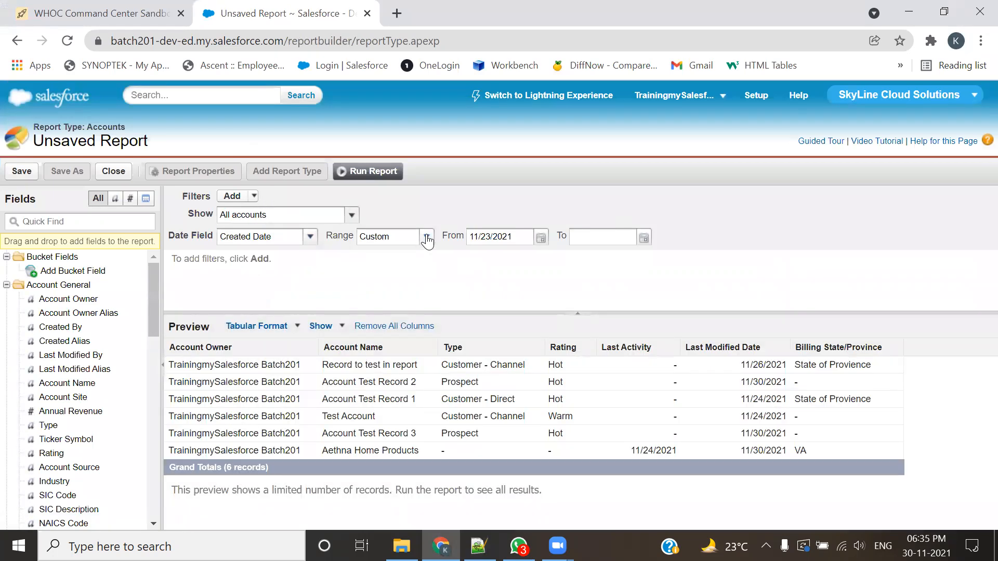
{"action": "left_click", "coordinate": [426, 237]}
{"action": "left_click", "coordinate": [400, 251]}
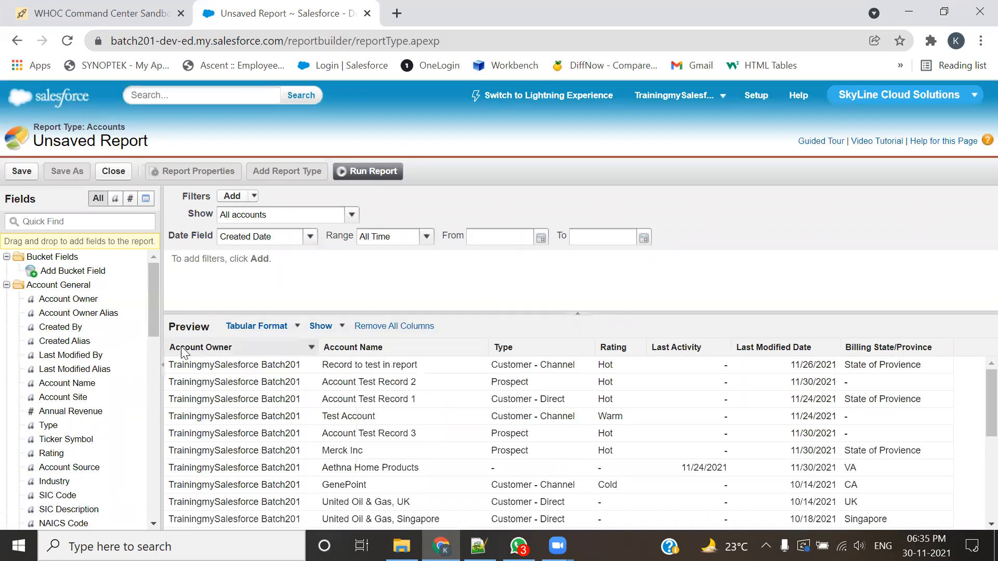
Step: Remove the Account Owner, Last Activity, Last Modified Date and Billing State/Province columns from the report preview
{"action": "left_click_drag", "start_coordinate": [187, 351], "coordinate": [78, 349]}
{"action": "left_click_drag", "start_coordinate": [522, 348], "coordinate": [78, 370]}
{"action": "left_click_drag", "start_coordinate": [525, 347], "coordinate": [54, 354]}
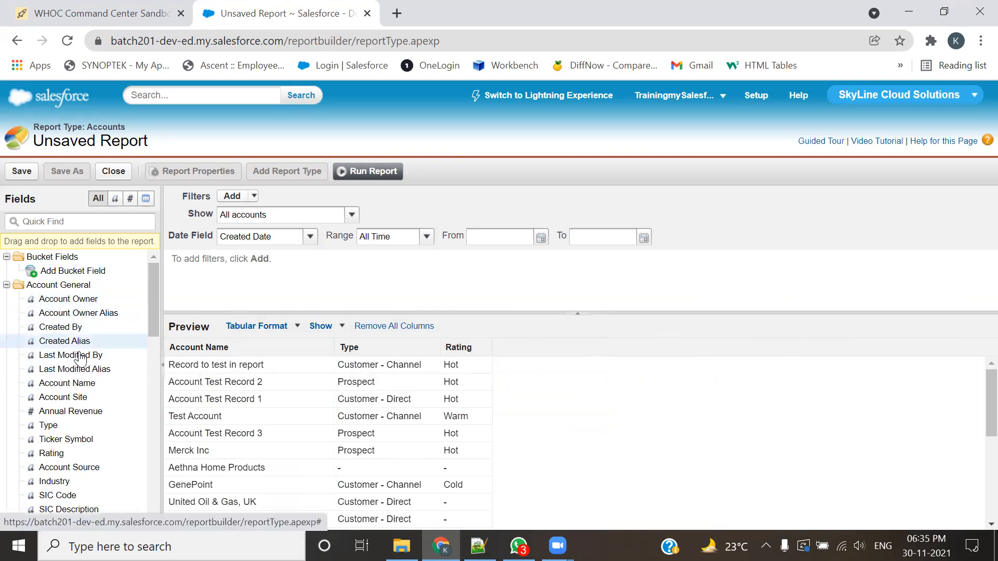
Step: Add the Annual Revenue, Industry and Ownership fields as report columns
{"action": "double_click", "coordinate": [84, 412]}
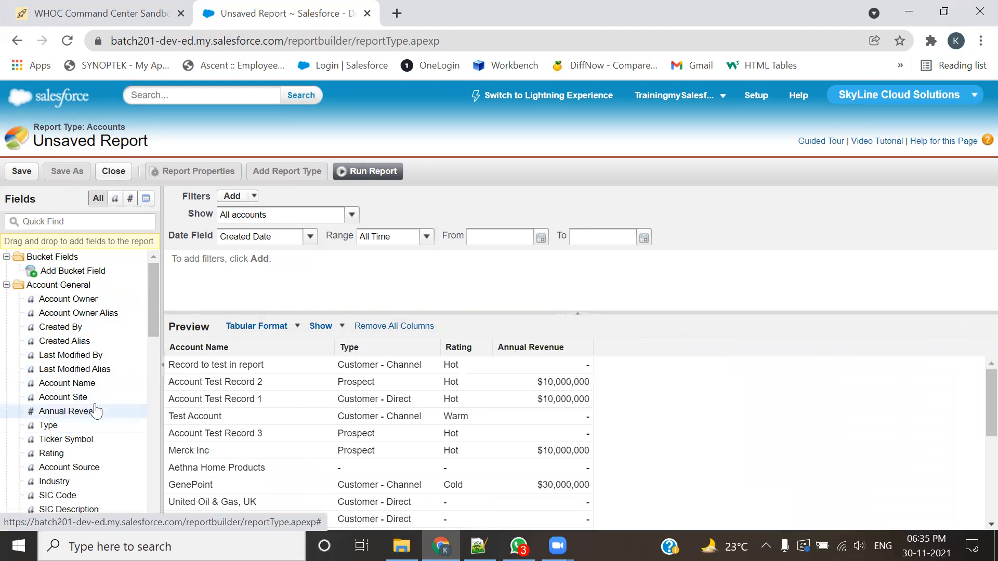
{"action": "scroll", "coordinate": [73, 406], "scroll_direction": "down", "scroll_amount": 3}
{"action": "double_click", "coordinate": [56, 325]}
{"action": "scroll", "coordinate": [57, 366], "scroll_direction": "down", "scroll_amount": 2}
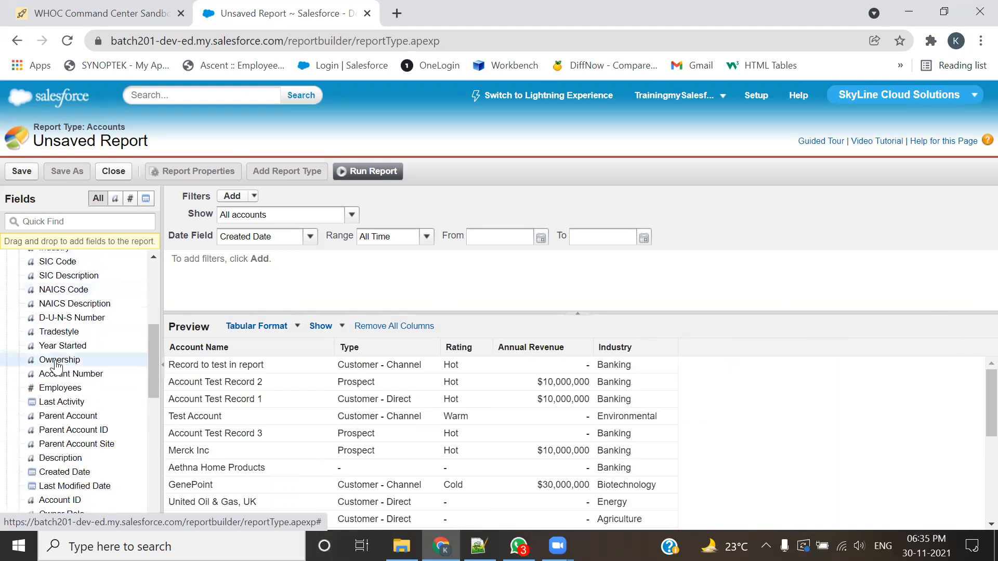
{"action": "double_click", "coordinate": [57, 359]}
Step: Add the Phone, Fax and Website fields as report columns and run the report
{"action": "scroll", "coordinate": [56, 366], "scroll_direction": "down", "scroll_amount": 3}
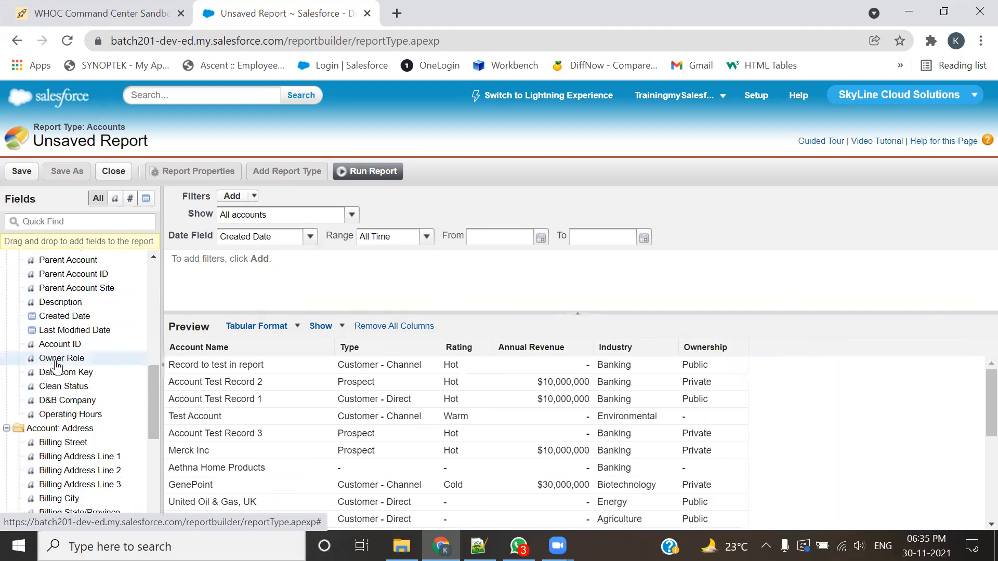
{"action": "scroll", "coordinate": [57, 367], "scroll_direction": "down", "scroll_amount": 1}
{"action": "scroll", "coordinate": [57, 366], "scroll_direction": "down", "scroll_amount": 3}
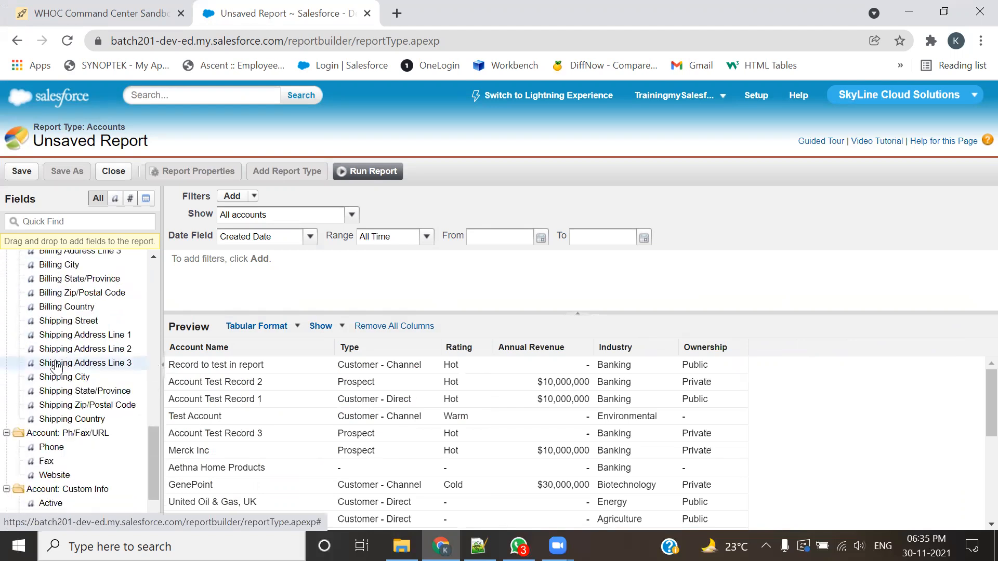
{"action": "scroll", "coordinate": [56, 367], "scroll_direction": "down", "scroll_amount": 1}
{"action": "double_click", "coordinate": [51, 383]}
{"action": "double_click", "coordinate": [46, 397]}
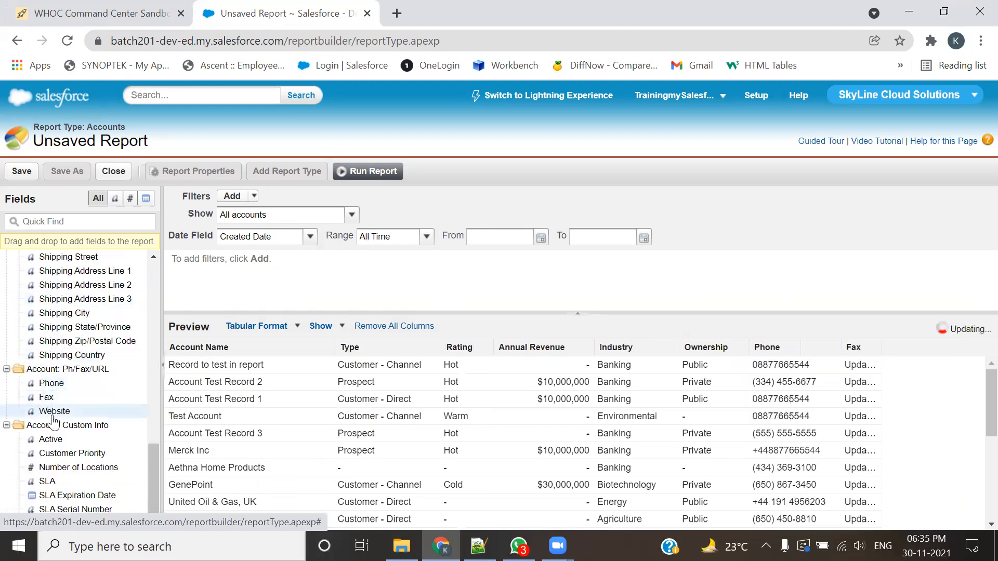
{"action": "double_click", "coordinate": [53, 413]}
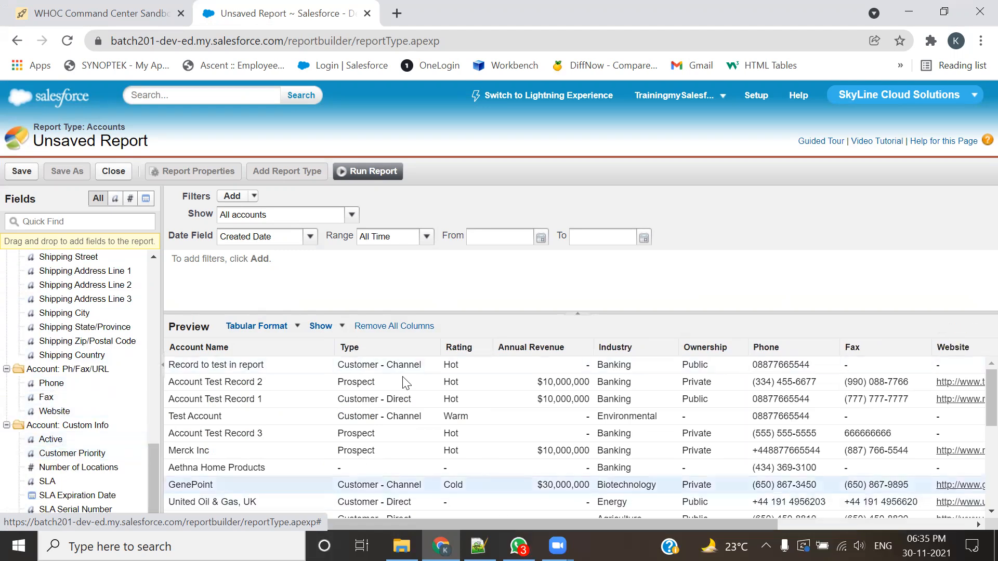
{"action": "left_click", "coordinate": [364, 171]}
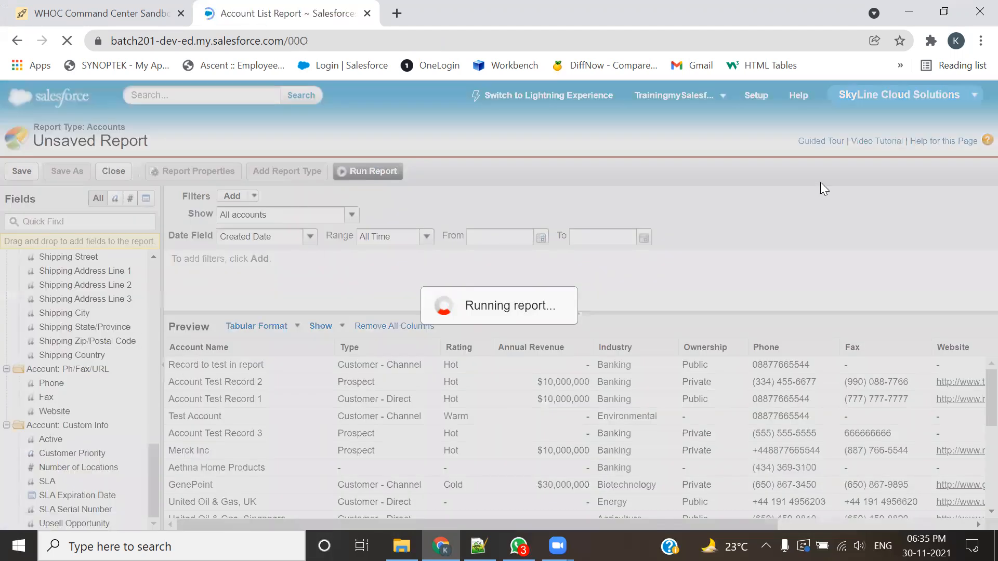
Step: Remove the Customer Priority column from the account report and run the report again
{"action": "scroll", "coordinate": [843, 286], "scroll_direction": "down", "scroll_amount": 4}
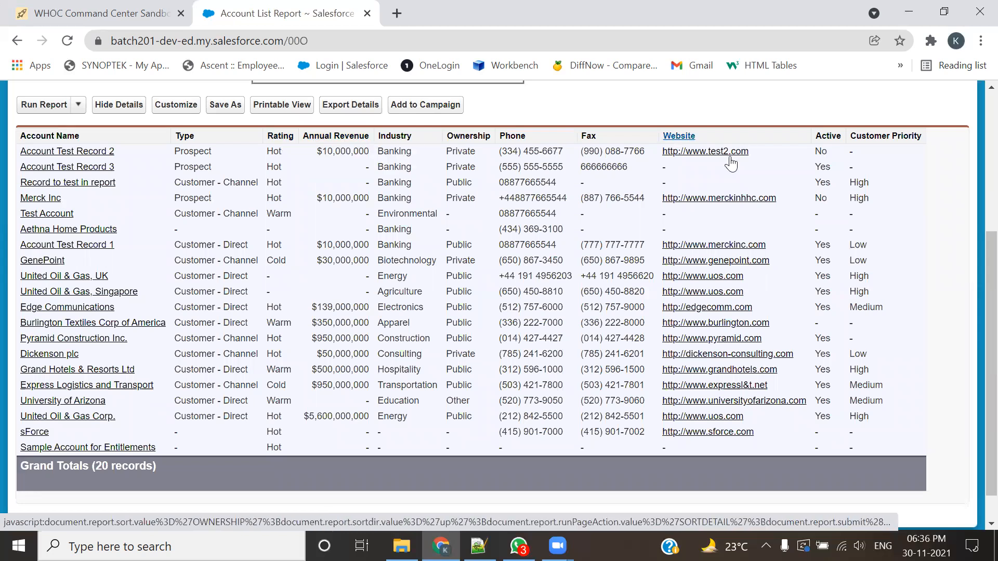
{"action": "left_click", "coordinate": [168, 107]}
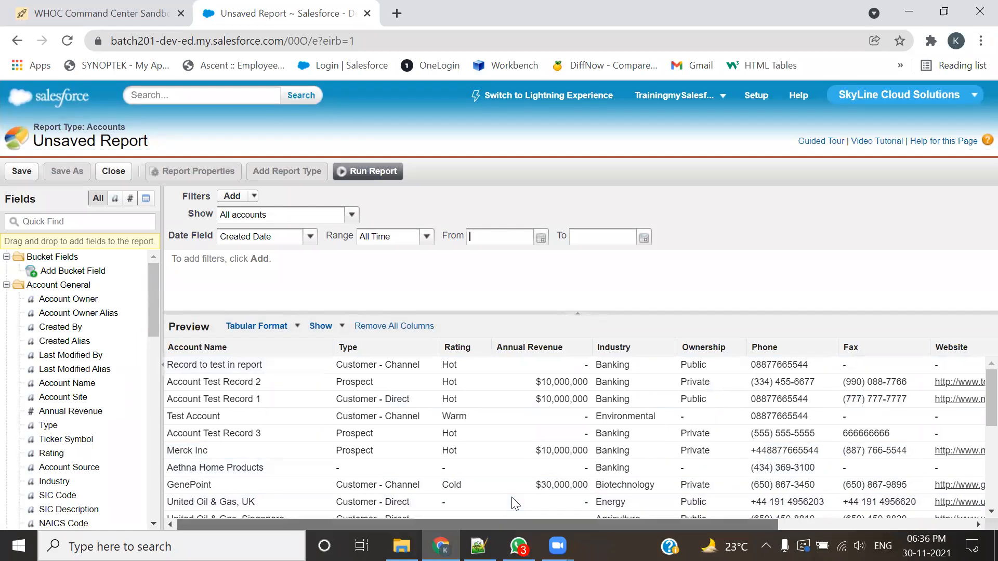
{"action": "scroll", "coordinate": [509, 497], "scroll_direction": "right", "scroll_amount": 5}
{"action": "left_click_drag", "start_coordinate": [548, 351], "coordinate": [6, 332]}
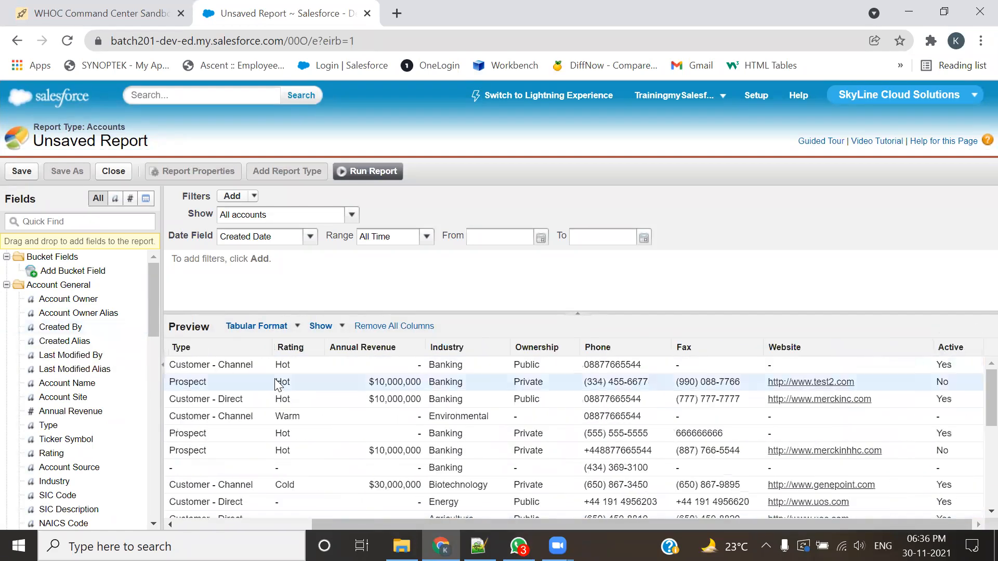
{"action": "left_click", "coordinate": [380, 173]}
{"action": "scroll", "coordinate": [352, 234], "scroll_direction": "down", "scroll_amount": 5}
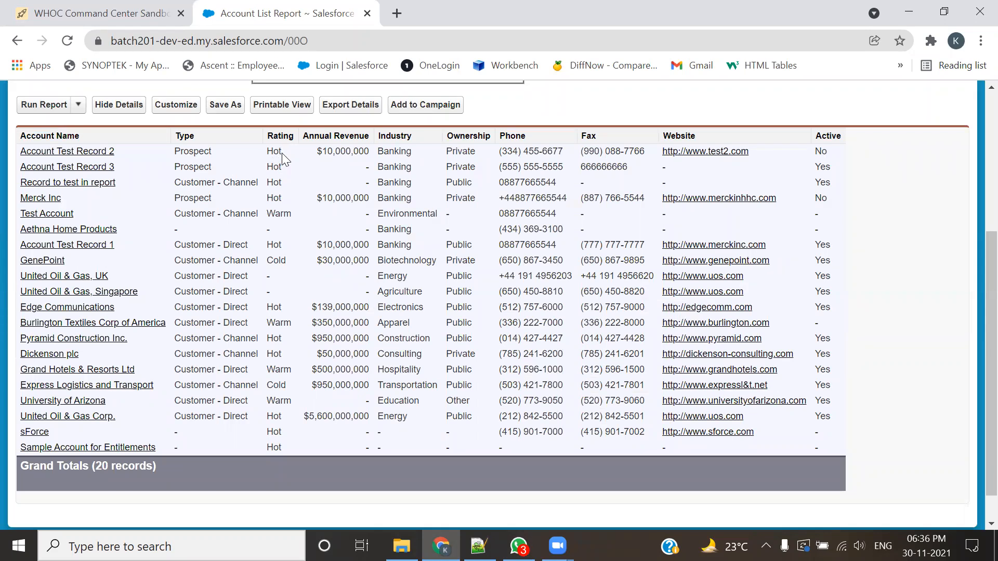
Step: Examine the Rating values across the accounts, including the blank ones, and check the report's grand total of records
{"action": "left_click_drag", "start_coordinate": [282, 166], "coordinate": [276, 197]}
{"action": "double_click", "coordinate": [274, 244]}
{"action": "double_click", "coordinate": [274, 307]}
{"action": "left_click", "coordinate": [275, 341]}
{"action": "double_click", "coordinate": [274, 354]}
{"action": "double_click", "coordinate": [274, 214]}
{"action": "double_click", "coordinate": [278, 323]}
{"action": "double_click", "coordinate": [279, 370]}
{"action": "double_click", "coordinate": [278, 261]}
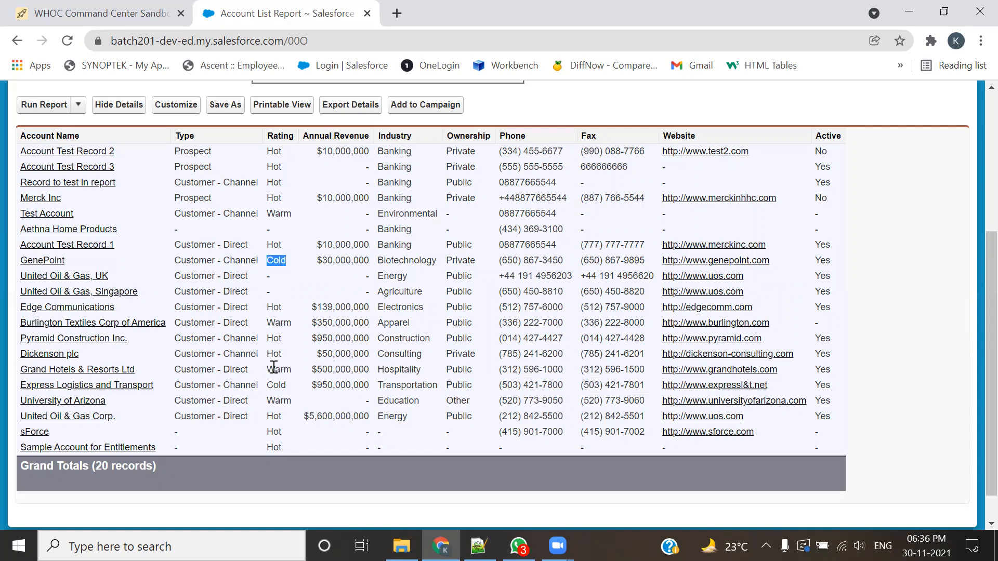
{"action": "double_click", "coordinate": [275, 385]}
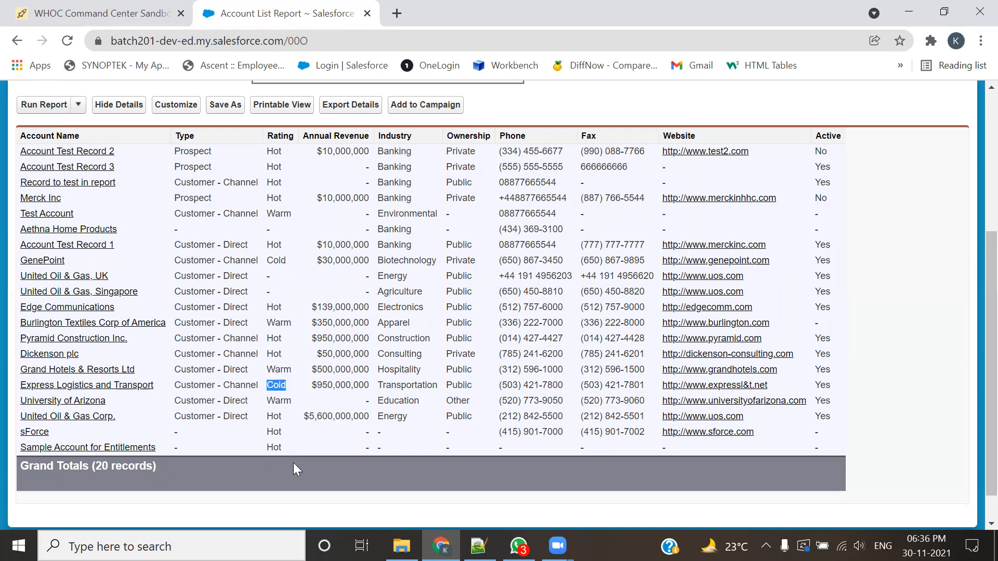
{"action": "double_click", "coordinate": [267, 291]}
{"action": "double_click", "coordinate": [267, 276]}
{"action": "left_click_drag", "start_coordinate": [103, 465], "coordinate": [116, 518]}
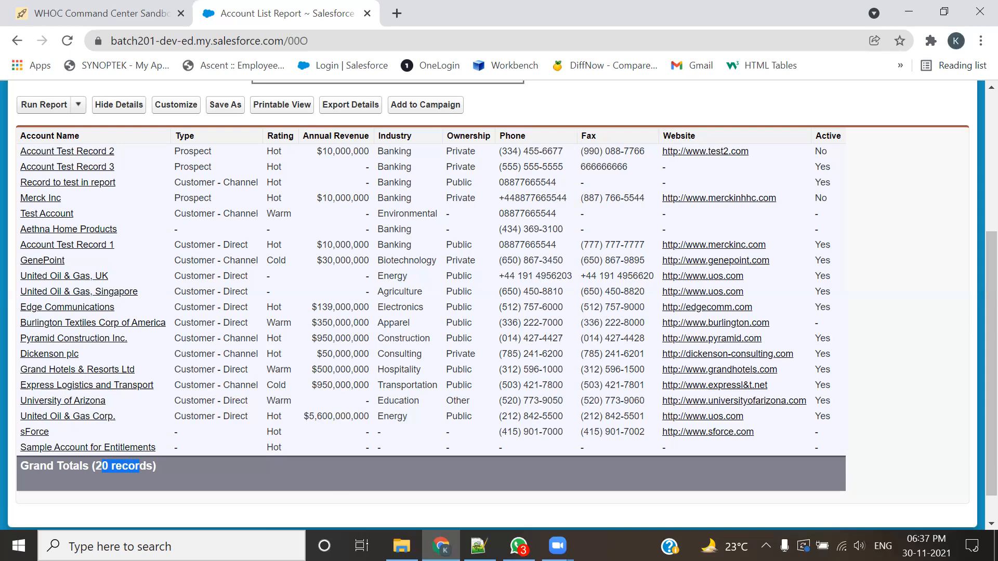
{"action": "mouse_move", "coordinate": [21, 146]}
{"action": "left_mouse_down"}
{"action": "mouse_move", "coordinate": [156, 196]}
{"action": "mouse_move", "coordinate": [331, 136]}
{"action": "mouse_move", "coordinate": [23, 143]}
{"action": "left_mouse_up"}
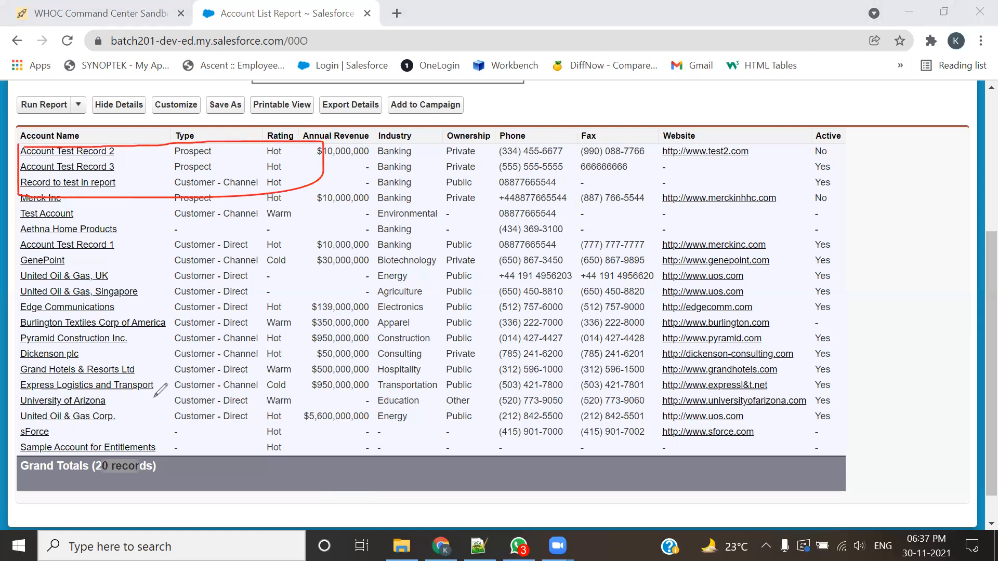
{"action": "mouse_move", "coordinate": [250, 206]}
{"action": "left_mouse_down"}
{"action": "mouse_move", "coordinate": [299, 225]}
{"action": "mouse_move", "coordinate": [299, 205]}
{"action": "left_mouse_up"}
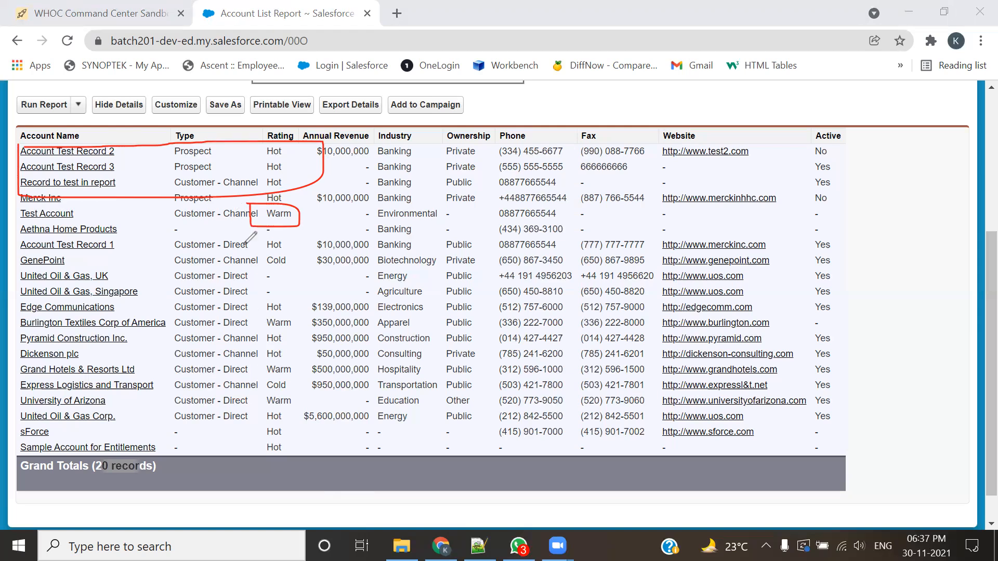
{"action": "mouse_move", "coordinate": [262, 251]}
{"action": "left_mouse_down"}
{"action": "mouse_move", "coordinate": [295, 268]}
{"action": "mouse_move", "coordinate": [265, 251]}
{"action": "left_mouse_up"}
{"action": "mouse_move", "coordinate": [259, 269]}
{"action": "left_mouse_down"}
{"action": "mouse_move", "coordinate": [259, 299]}
{"action": "mouse_move", "coordinate": [289, 271]}
{"action": "mouse_move", "coordinate": [263, 269]}
{"action": "left_mouse_up"}
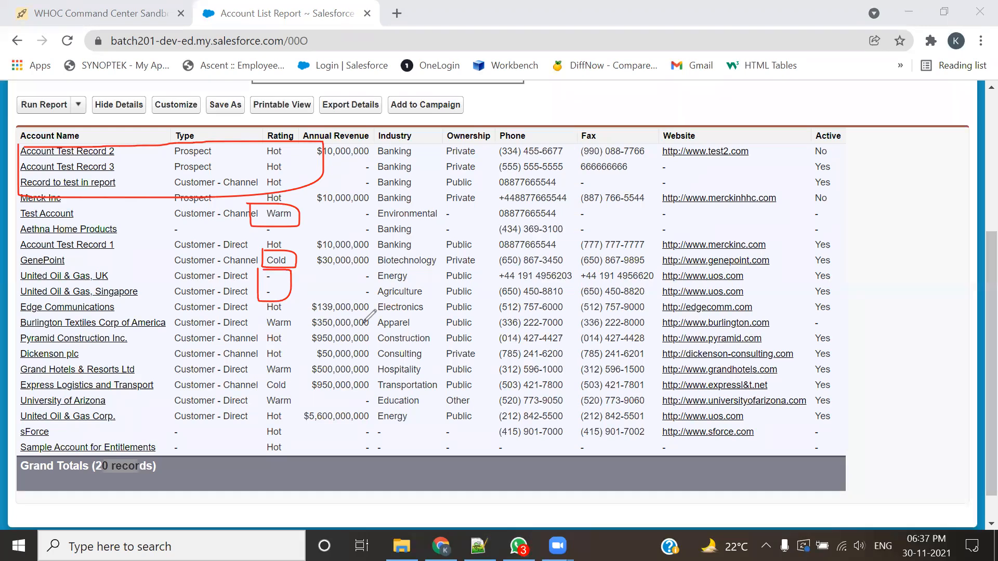
{"action": "left_click_drag", "start_coordinate": [79, 483], "coordinate": [156, 473]}
{"action": "left_click_drag", "start_coordinate": [283, 138], "coordinate": [313, 143]}
{"action": "left_click_drag", "start_coordinate": [279, 217], "coordinate": [312, 197]}
{"action": "mouse_move", "coordinate": [263, 251]}
{"action": "left_mouse_down"}
{"action": "mouse_move", "coordinate": [271, 264]}
{"action": "mouse_move", "coordinate": [296, 242]}
{"action": "left_mouse_up"}
{"action": "left_click_drag", "start_coordinate": [276, 292], "coordinate": [330, 244]}
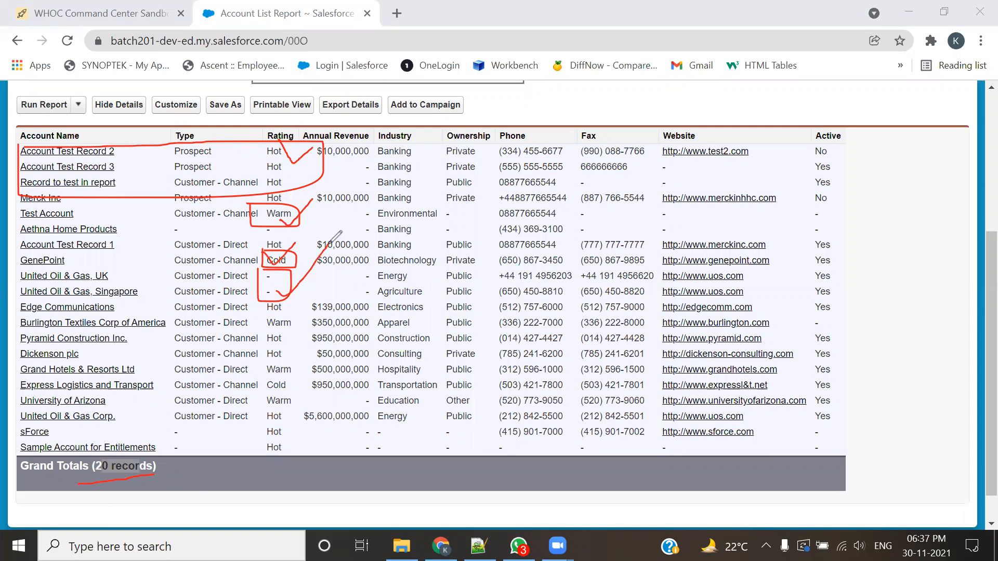
{"action": "mouse_move", "coordinate": [101, 147]}
{"action": "left_mouse_down"}
{"action": "mouse_move", "coordinate": [388, 390]}
{"action": "mouse_move", "coordinate": [576, 286]}
{"action": "left_mouse_up"}
{"action": "left_click_drag", "start_coordinate": [584, 203], "coordinate": [366, 213]}
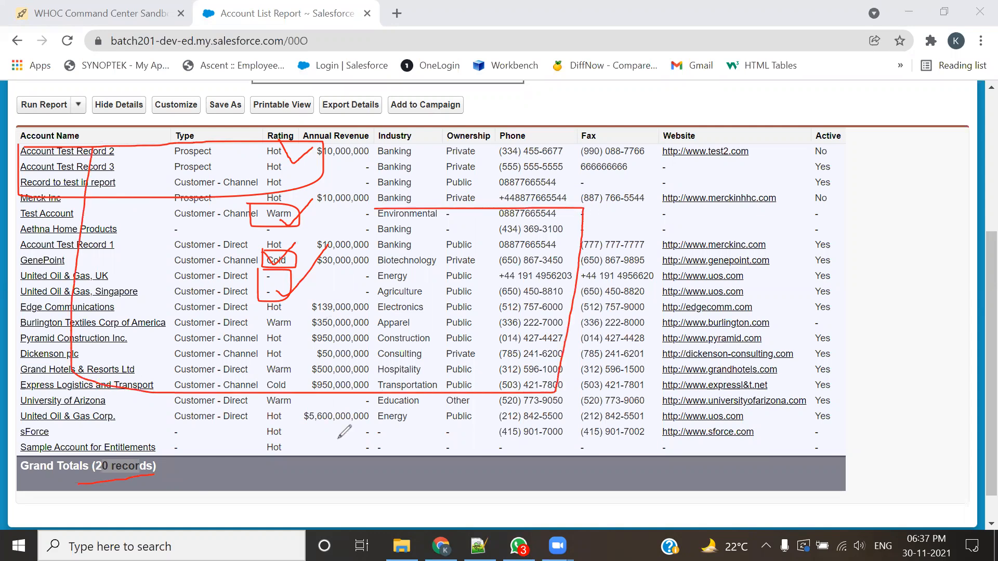
{"action": "left_click", "coordinate": [695, 128]}
{"action": "left_click", "coordinate": [785, 78]}
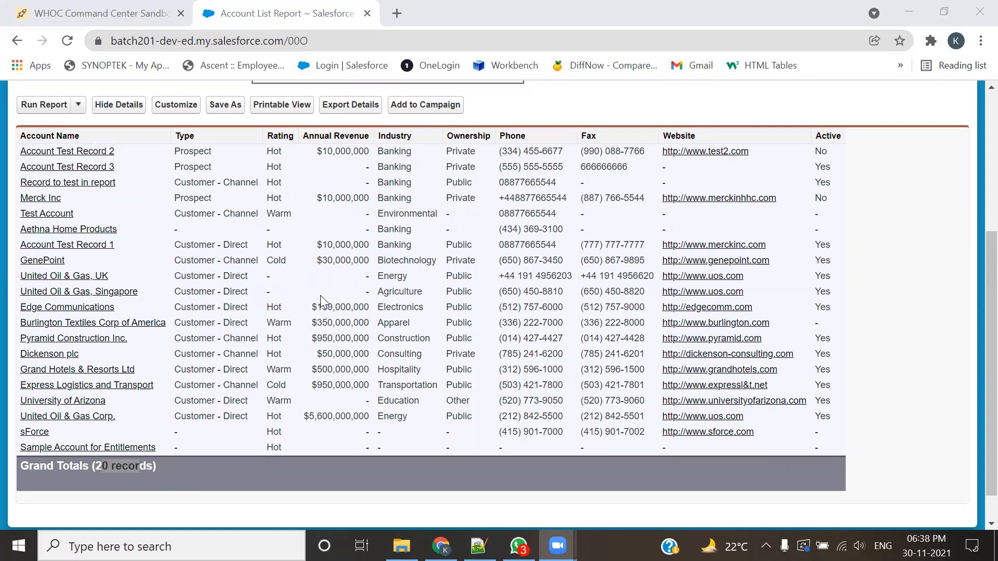
Step: Reopen the report for customizing and sort the preview by Account Name in ascending order
{"action": "left_click", "coordinate": [175, 105]}
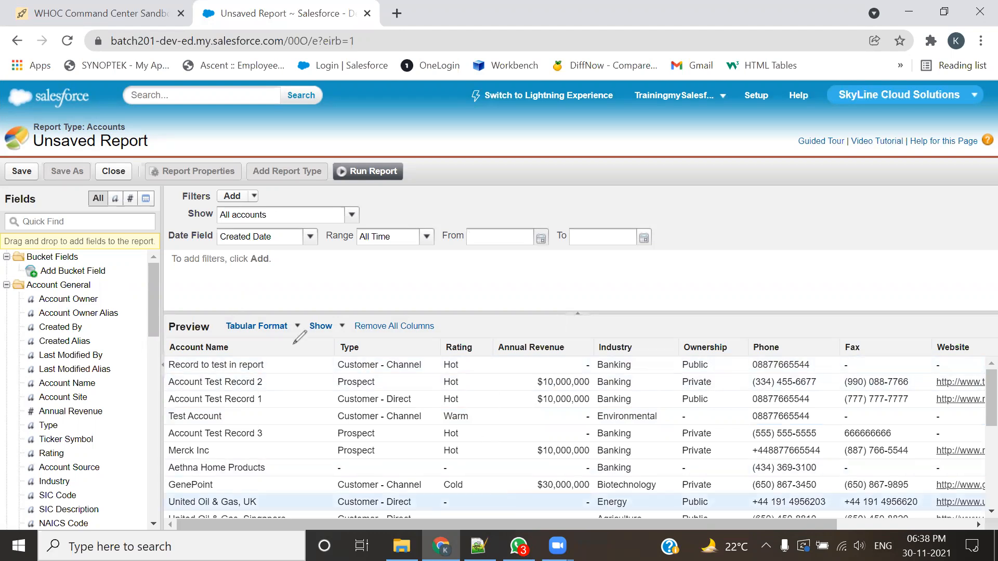
{"action": "left_click_drag", "start_coordinate": [229, 308], "coordinate": [299, 307]}
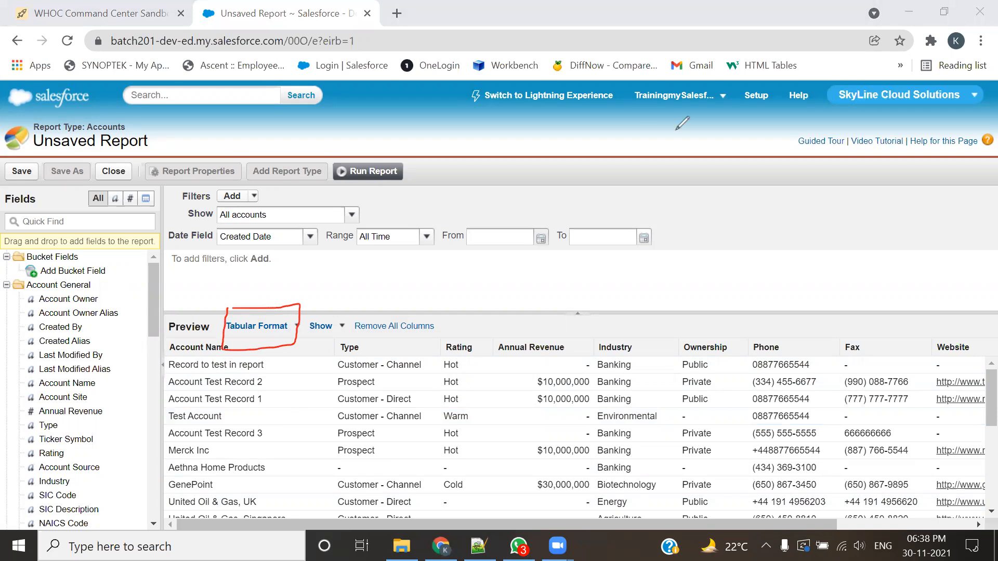
{"action": "left_click", "coordinate": [293, 328]}
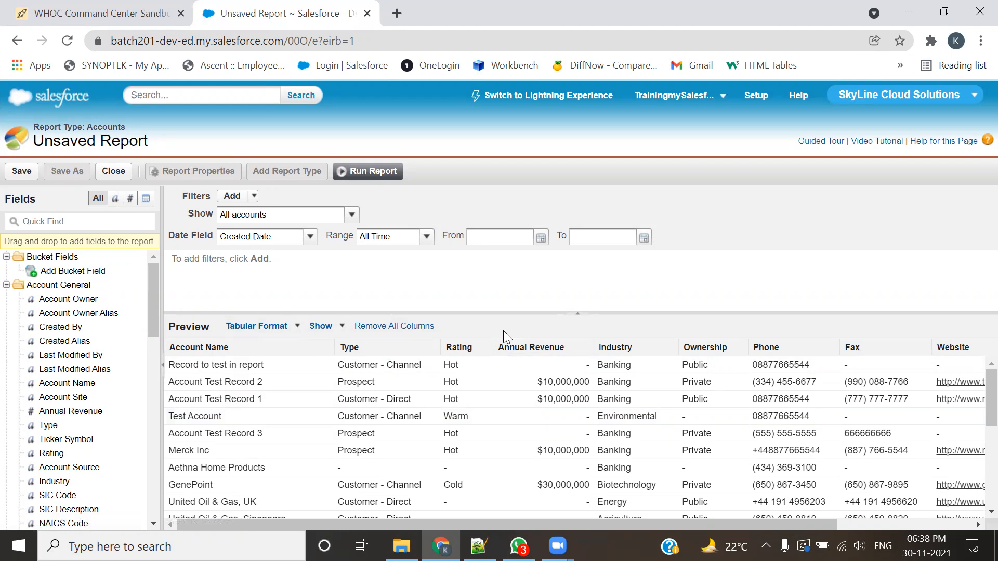
{"action": "left_click_drag", "start_coordinate": [222, 329], "coordinate": [289, 329]}
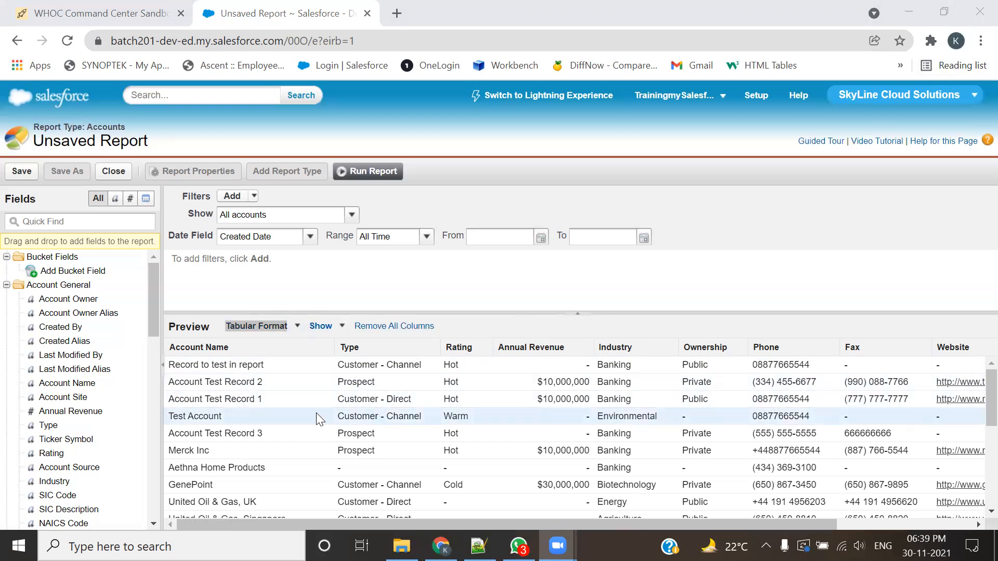
{"action": "left_click", "coordinate": [308, 349]}
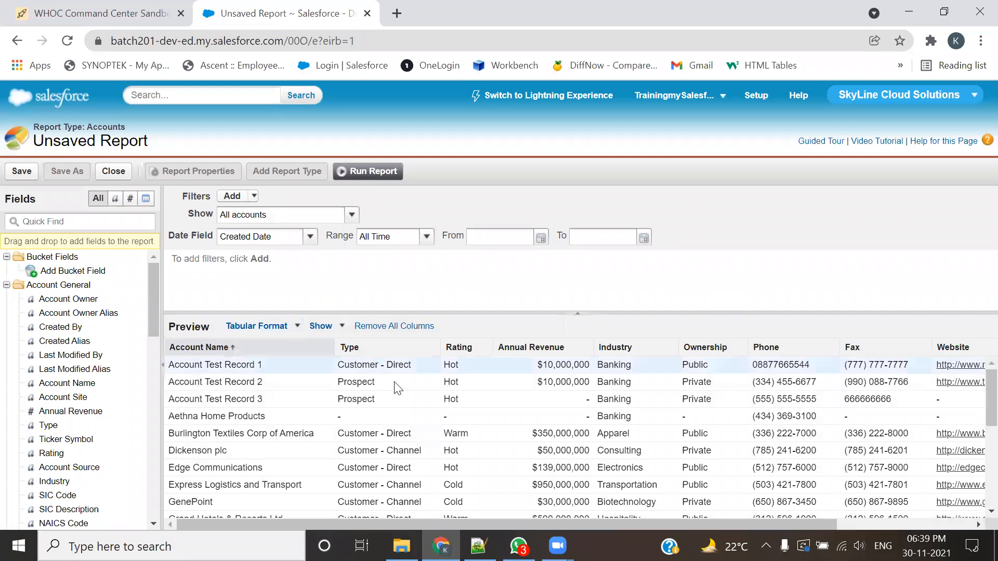
{"action": "scroll", "coordinate": [766, 397], "scroll_direction": "down", "scroll_amount": 5}
{"action": "scroll", "coordinate": [975, 422], "scroll_direction": "up", "scroll_amount": 4}
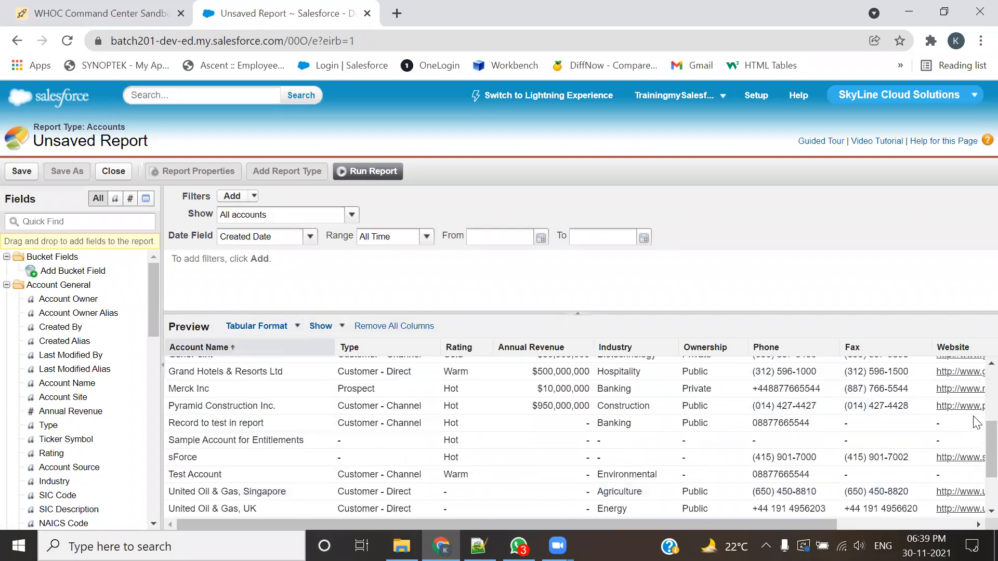
{"action": "scroll", "coordinate": [975, 422], "scroll_direction": "down", "scroll_amount": 4}
{"action": "scroll", "coordinate": [975, 422], "scroll_direction": "up", "scroll_amount": 1}
{"action": "scroll", "coordinate": [975, 422], "scroll_direction": "up", "scroll_amount": 4}
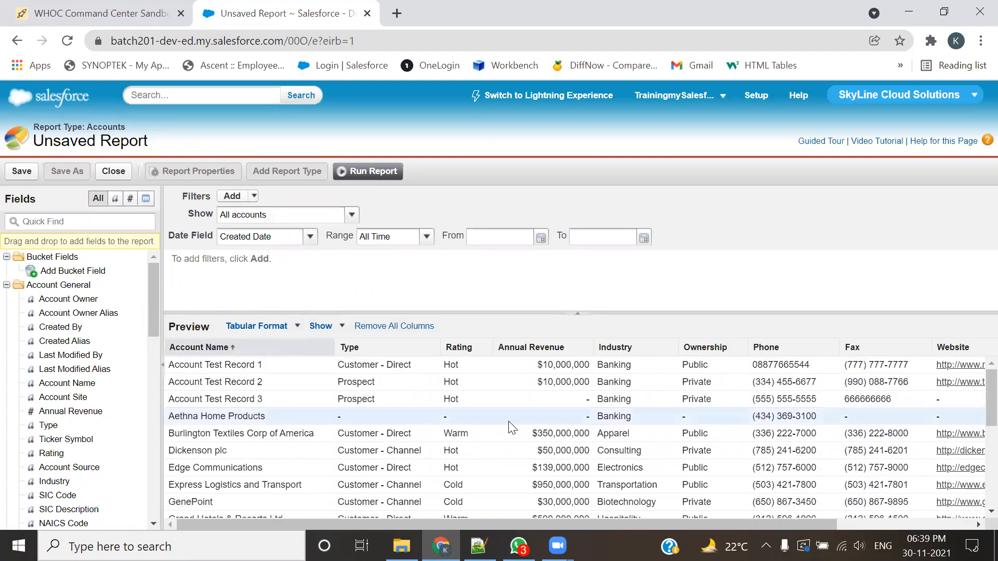
Step: Switch the report to Summary Format and return it to Tabular Format
{"action": "left_click", "coordinate": [294, 326]}
{"action": "left_click", "coordinate": [295, 367]}
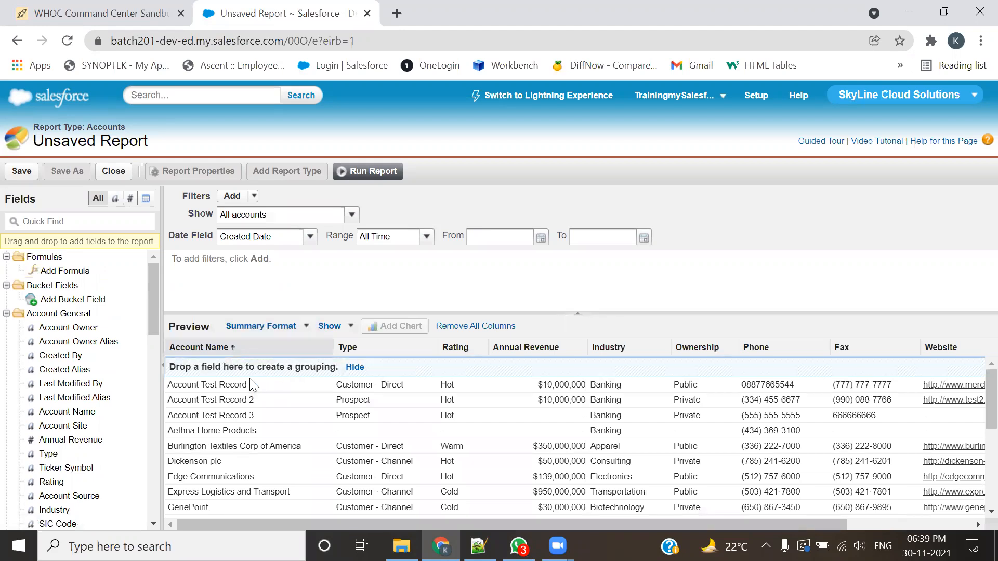
{"action": "left_click", "coordinate": [291, 327]}
{"action": "left_click", "coordinate": [281, 328]}
{"action": "left_click", "coordinate": [278, 329]}
{"action": "left_click", "coordinate": [283, 347]}
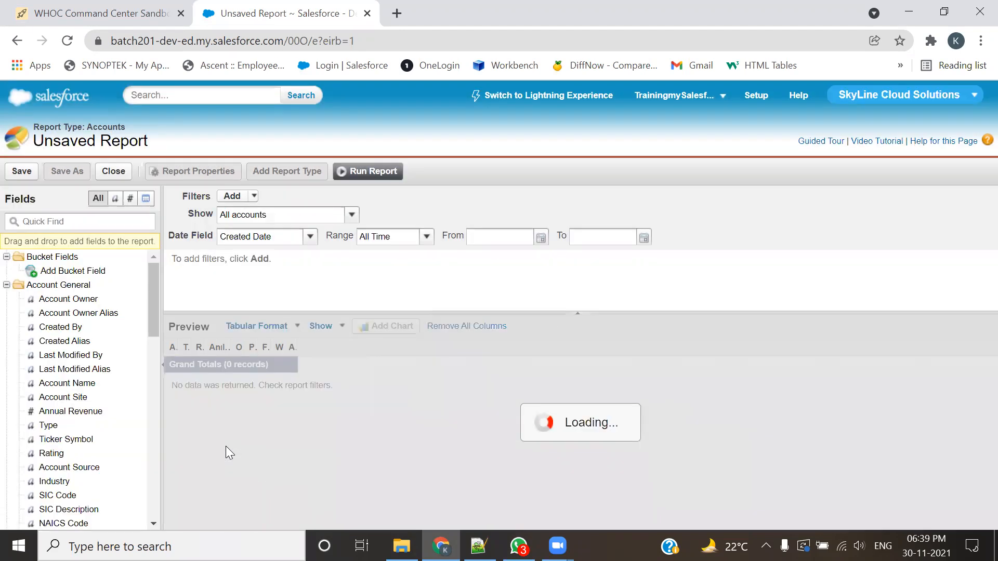
Step: Set the report format to Summary
{"action": "left_click", "coordinate": [294, 329]}
{"action": "left_click", "coordinate": [280, 365]}
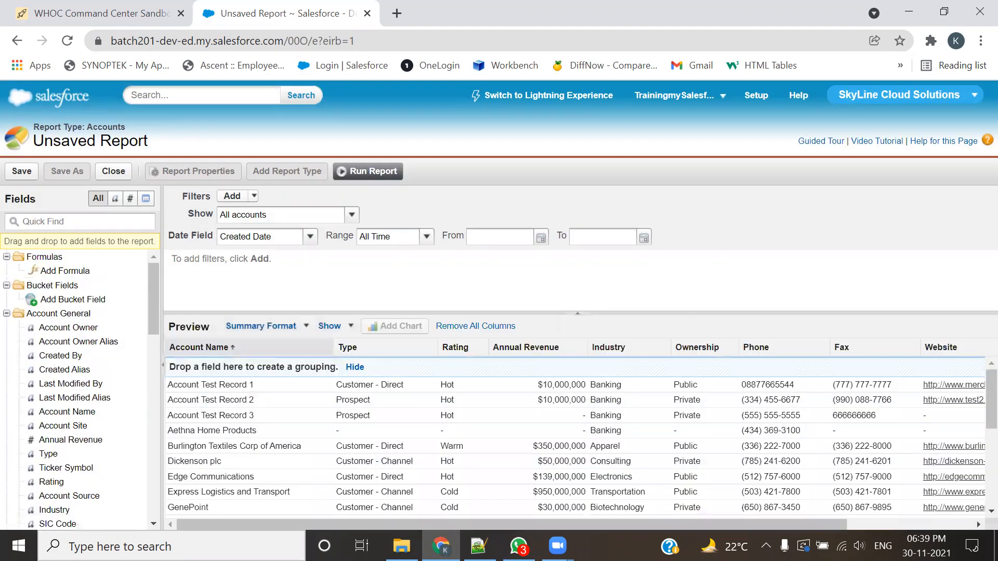
{"action": "mouse_move", "coordinate": [166, 358]}
{"action": "left_mouse_down"}
{"action": "mouse_move", "coordinate": [165, 373]}
{"action": "mouse_move", "coordinate": [317, 378]}
{"action": "mouse_move", "coordinate": [847, 377]}
{"action": "mouse_move", "coordinate": [979, 364]}
{"action": "mouse_move", "coordinate": [172, 347]}
{"action": "left_mouse_up"}
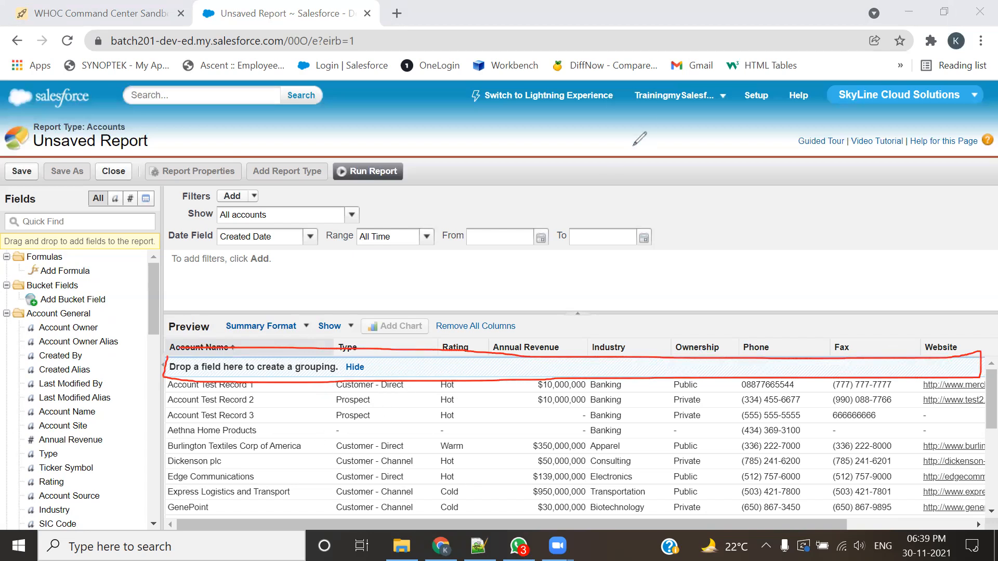
{"action": "left_click", "coordinate": [606, 148]}
{"action": "left_click_drag", "start_coordinate": [230, 373], "coordinate": [340, 378]}
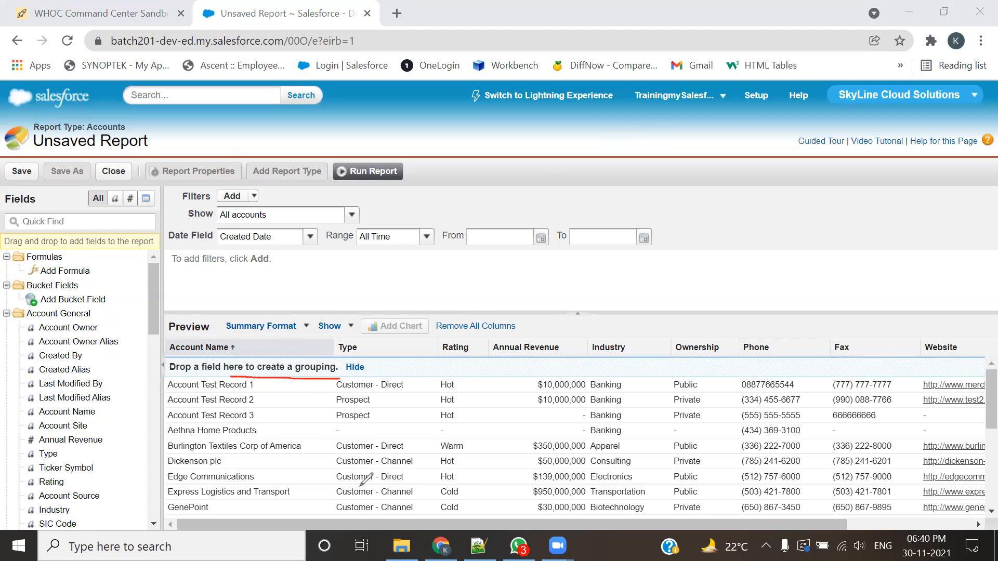
{"action": "left_click", "coordinate": [738, 129]}
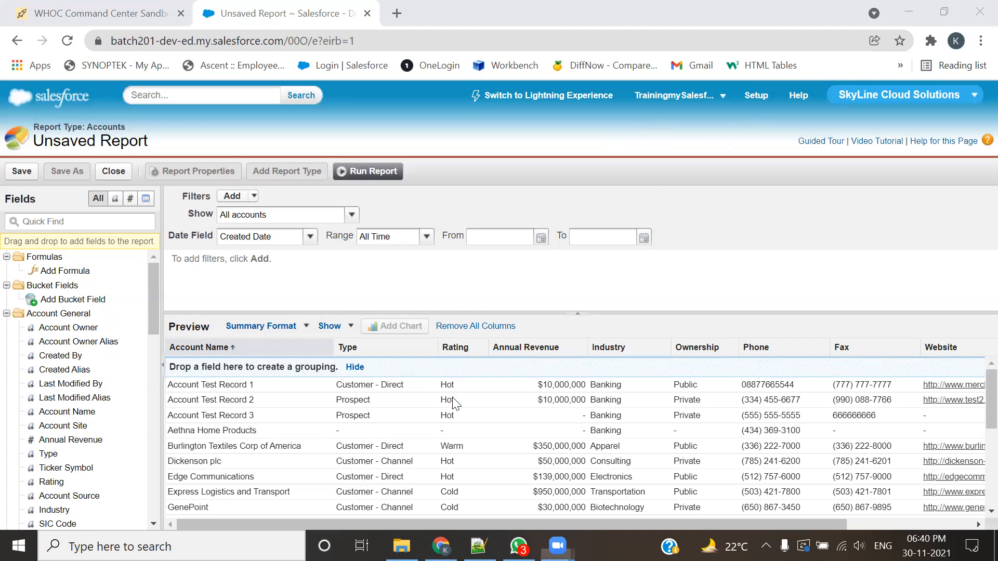
{"action": "scroll", "coordinate": [451, 399], "scroll_direction": "down", "scroll_amount": 4}
{"action": "scroll", "coordinate": [451, 399], "scroll_direction": "up", "scroll_amount": 3}
{"action": "scroll", "coordinate": [451, 399], "scroll_direction": "up", "scroll_amount": 1}
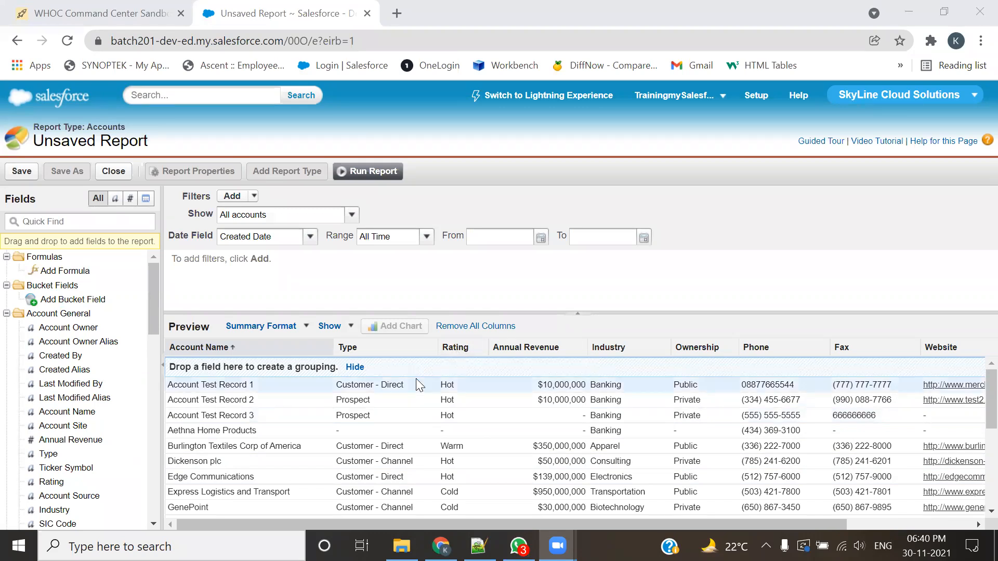
Step: Sort the report preview by Rating in ascending order and group the accounts by the Rating field
{"action": "mouse_move", "coordinate": [450, 355]}
{"action": "left_mouse_down"}
{"action": "mouse_move", "coordinate": [428, 369]}
{"action": "mouse_move", "coordinate": [456, 346]}
{"action": "mouse_move", "coordinate": [422, 370]}
{"action": "mouse_move", "coordinate": [450, 350]}
{"action": "mouse_move", "coordinate": [424, 371]}
{"action": "mouse_move", "coordinate": [440, 356]}
{"action": "mouse_move", "coordinate": [441, 367]}
{"action": "left_mouse_up"}
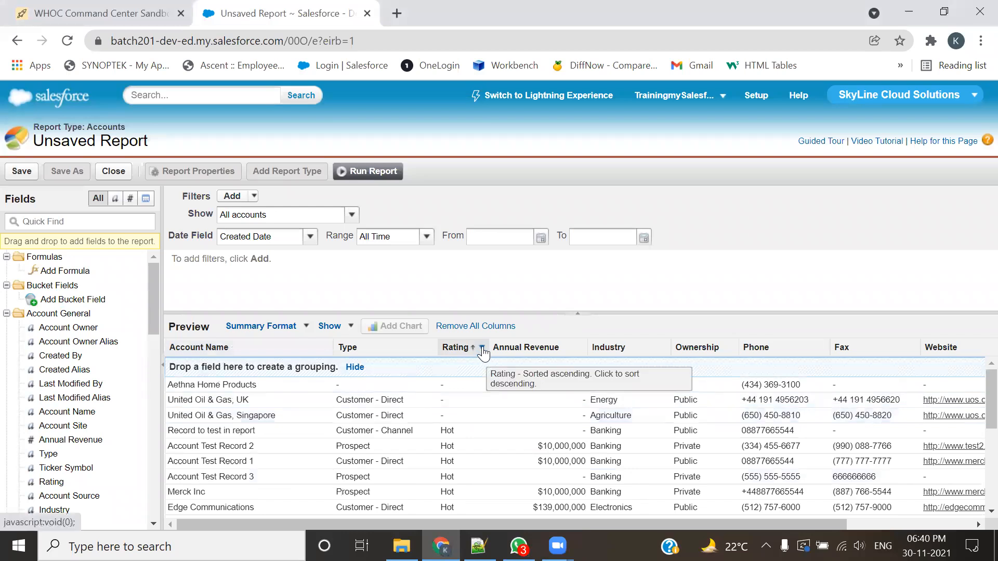
{"action": "left_click", "coordinate": [483, 348]}
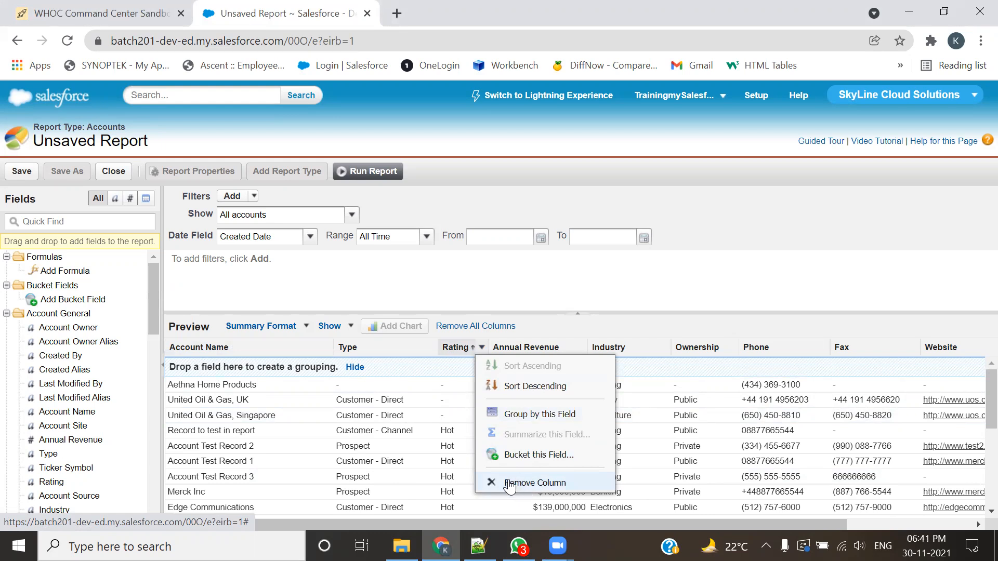
{"action": "left_click", "coordinate": [522, 416]}
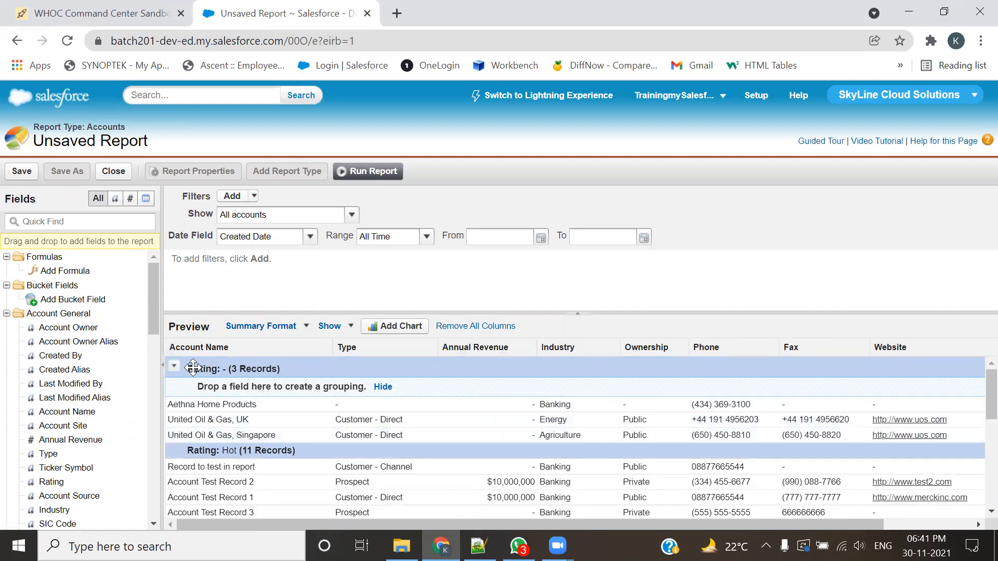
Step: Remove the Rating grouping and move the Rating column back between Type and Annual Revenue
{"action": "left_click", "coordinate": [175, 368]}
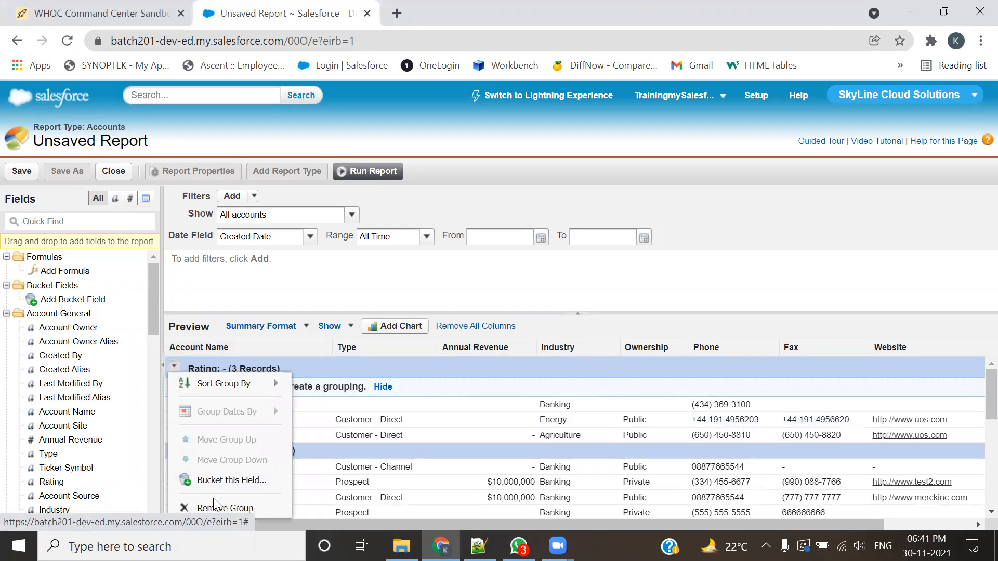
{"action": "left_click", "coordinate": [211, 508]}
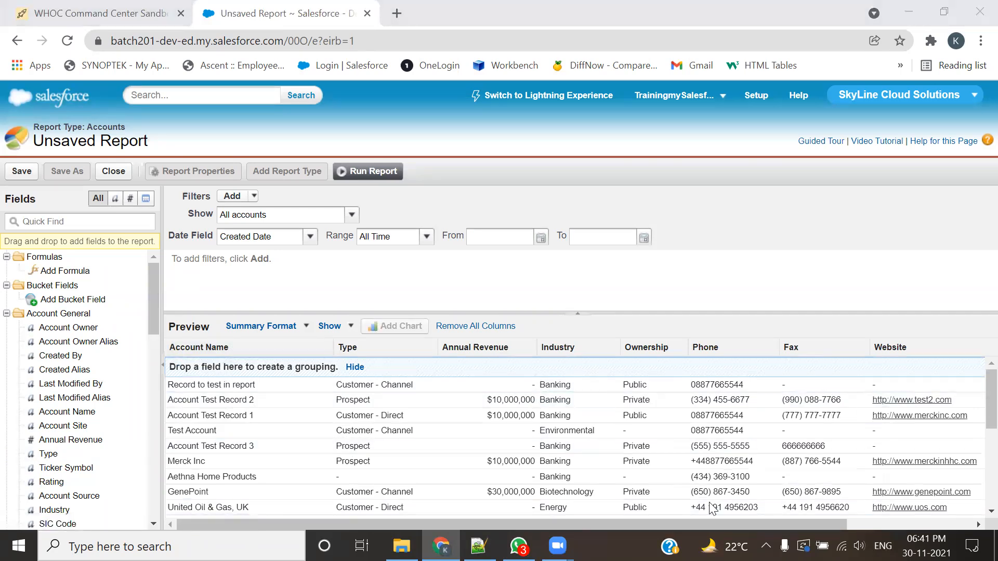
{"action": "scroll", "coordinate": [717, 504], "scroll_direction": "right", "scroll_amount": 2}
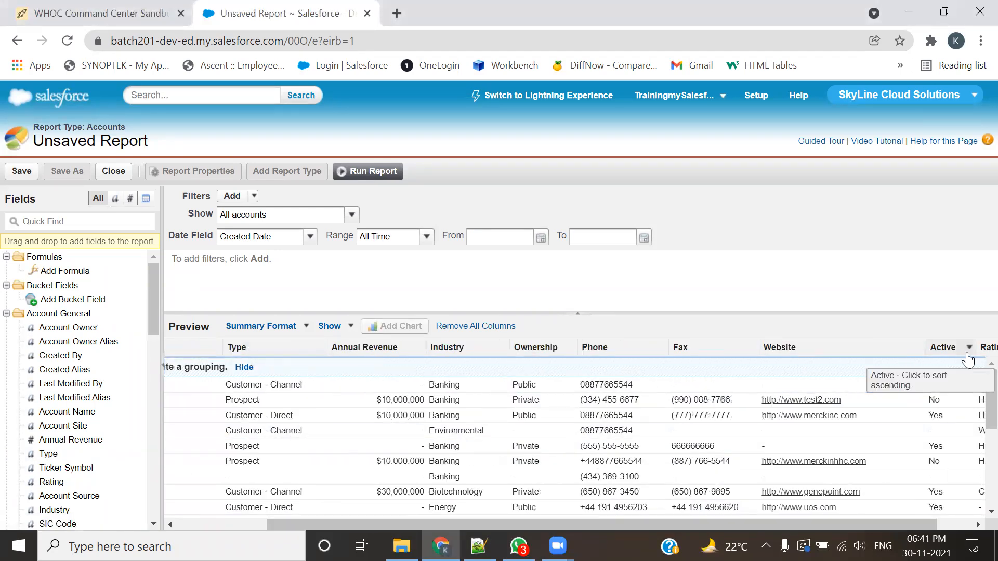
{"action": "left_click_drag", "start_coordinate": [974, 354], "coordinate": [294, 350]}
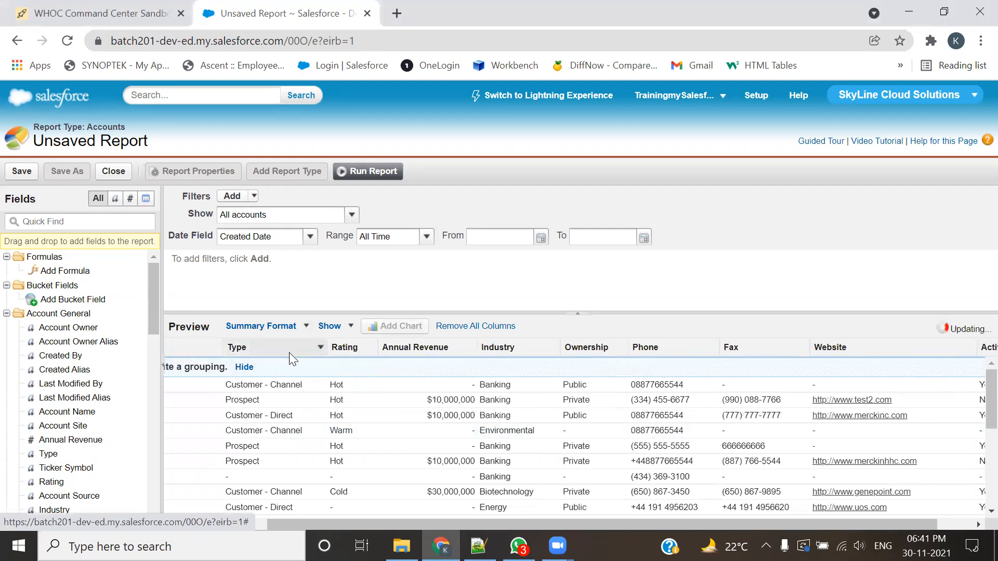
{"action": "left_click_drag", "start_coordinate": [532, 526], "coordinate": [212, 509]}
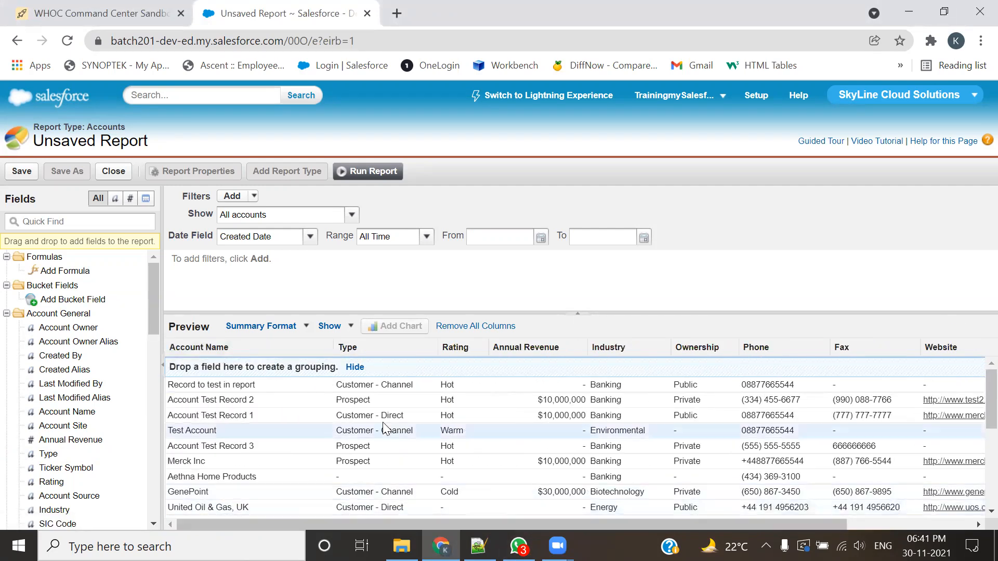
Step: Group the accounts in the summary report by the Rating field
{"action": "left_click", "coordinate": [481, 348]}
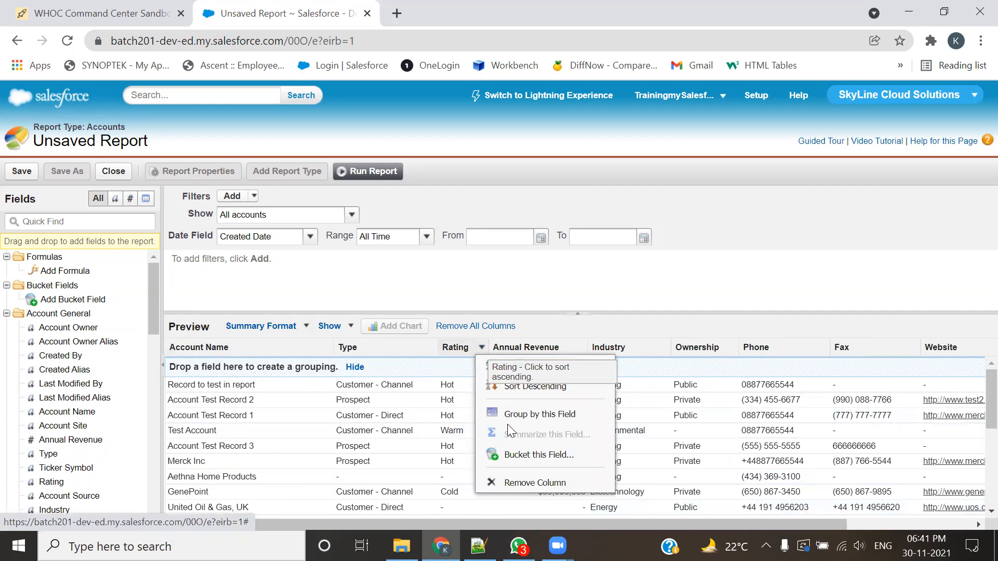
{"action": "left_click", "coordinate": [539, 264]}
{"action": "left_click_drag", "start_coordinate": [450, 344], "coordinate": [386, 364]}
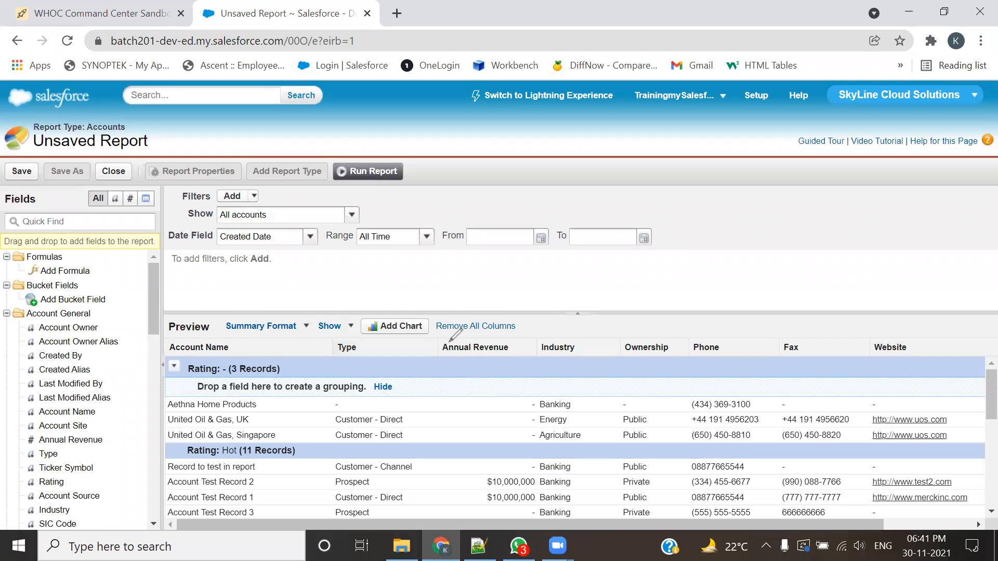
{"action": "left_click_drag", "start_coordinate": [448, 340], "coordinate": [456, 266]}
{"action": "mouse_move", "coordinate": [566, 282]}
{"action": "left_mouse_down"}
{"action": "mouse_move", "coordinate": [572, 352]}
{"action": "mouse_move", "coordinate": [588, 329]}
{"action": "left_mouse_up"}
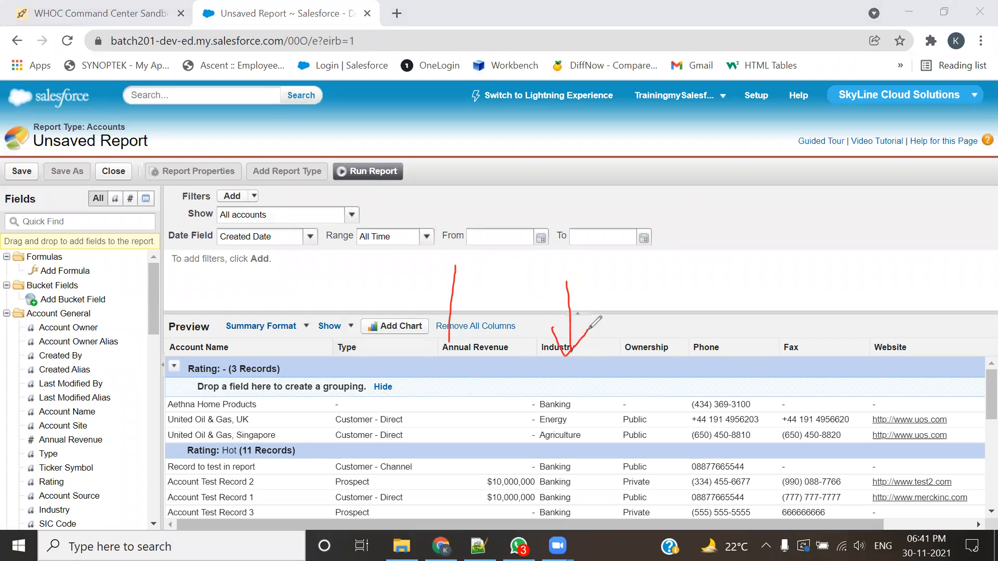
{"action": "left_click_drag", "start_coordinate": [431, 329], "coordinate": [449, 347]}
{"action": "mouse_move", "coordinate": [346, 329]}
{"action": "left_mouse_down"}
{"action": "mouse_move", "coordinate": [352, 290]}
{"action": "mouse_move", "coordinate": [364, 317]}
{"action": "left_mouse_up"}
{"action": "mouse_move", "coordinate": [201, 285]}
{"action": "left_mouse_down"}
{"action": "mouse_move", "coordinate": [200, 332]}
{"action": "mouse_move", "coordinate": [213, 316]}
{"action": "left_mouse_up"}
{"action": "mouse_move", "coordinate": [658, 274]}
{"action": "left_mouse_down"}
{"action": "mouse_move", "coordinate": [659, 351]}
{"action": "mouse_move", "coordinate": [670, 317]}
{"action": "left_mouse_up"}
{"action": "mouse_move", "coordinate": [732, 277]}
{"action": "left_mouse_down"}
{"action": "mouse_move", "coordinate": [736, 334]}
{"action": "mouse_move", "coordinate": [747, 314]}
{"action": "left_mouse_up"}
{"action": "left_click_drag", "start_coordinate": [812, 281], "coordinate": [809, 339]}
{"action": "left_click_drag", "start_coordinate": [807, 322], "coordinate": [821, 318]}
{"action": "mouse_move", "coordinate": [931, 274]}
{"action": "left_mouse_down"}
{"action": "mouse_move", "coordinate": [928, 341]}
{"action": "mouse_move", "coordinate": [939, 325]}
{"action": "left_mouse_up"}
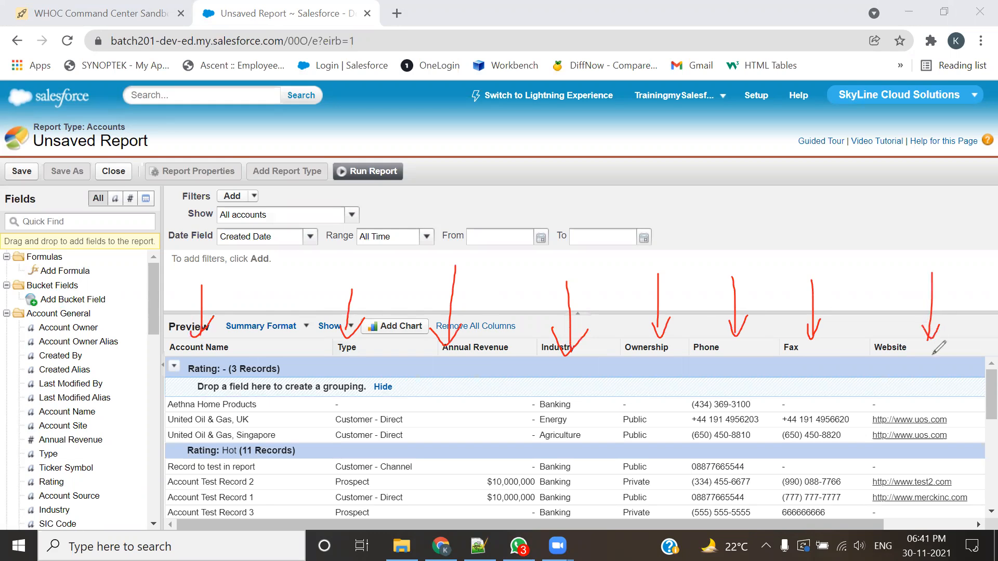
{"action": "mouse_move", "coordinate": [114, 368]}
{"action": "left_mouse_down"}
{"action": "mouse_move", "coordinate": [157, 367]}
{"action": "mouse_move", "coordinate": [148, 373]}
{"action": "left_mouse_up"}
{"action": "mouse_move", "coordinate": [109, 435]}
{"action": "left_mouse_down"}
{"action": "mouse_move", "coordinate": [156, 437]}
{"action": "mouse_move", "coordinate": [143, 452]}
{"action": "left_mouse_up"}
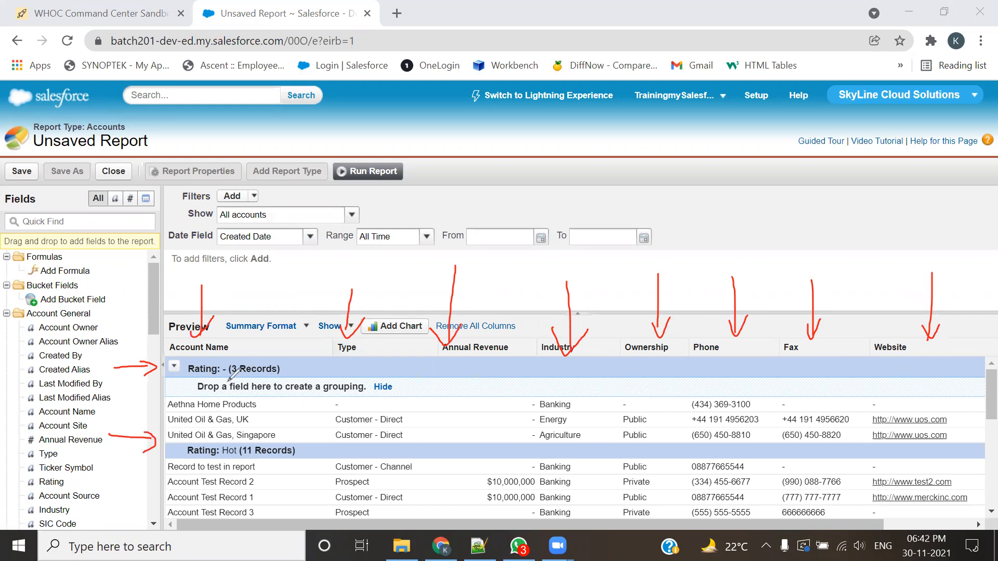
{"action": "mouse_move", "coordinate": [422, 375]}
{"action": "left_mouse_down"}
{"action": "mouse_move", "coordinate": [172, 377]}
{"action": "mouse_move", "coordinate": [257, 404]}
{"action": "left_mouse_up"}
{"action": "left_click_drag", "start_coordinate": [358, 404], "coordinate": [421, 375]}
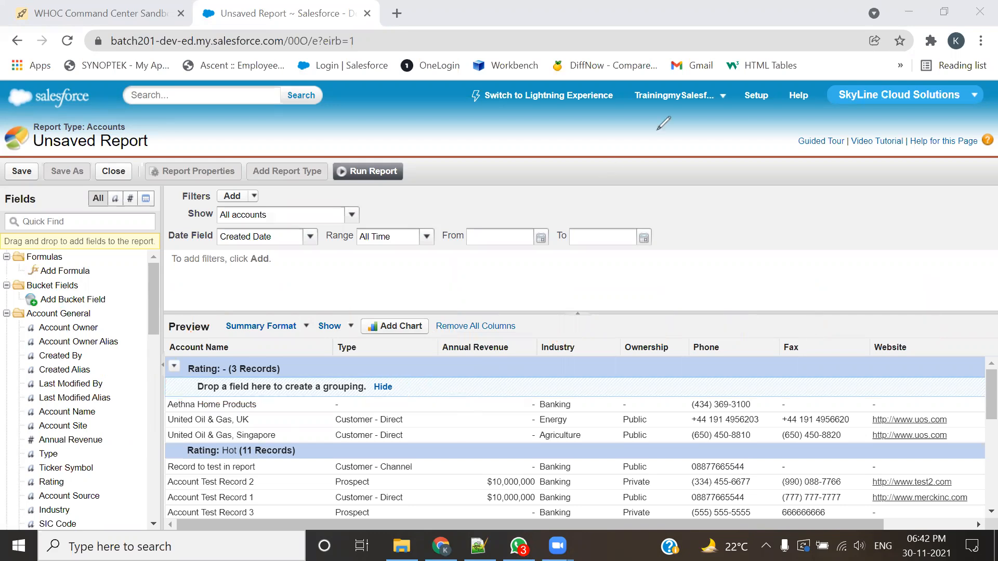
Step: Run the report and check the grand total of records at its end
{"action": "left_click", "coordinate": [373, 171]}
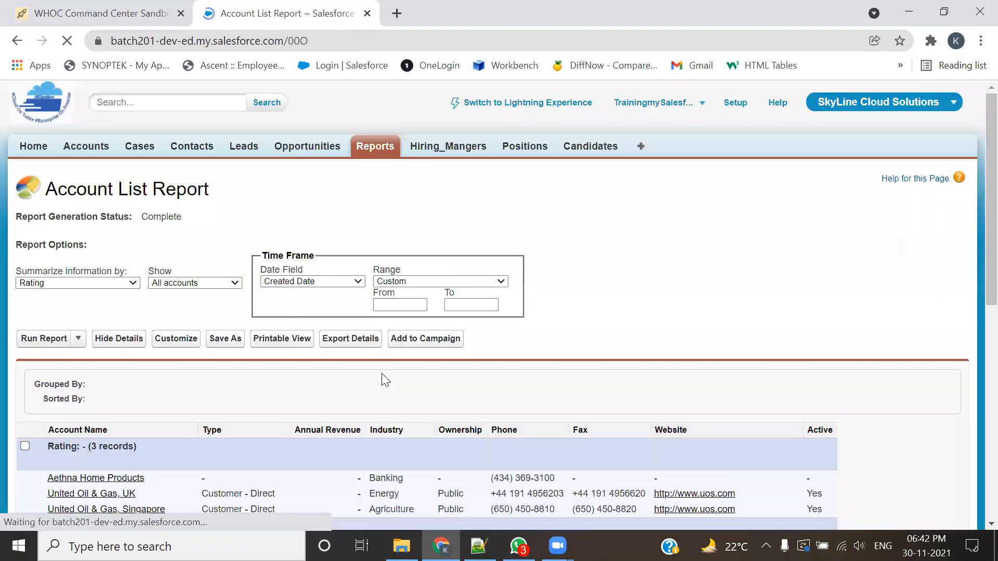
{"action": "scroll", "coordinate": [429, 394], "scroll_direction": "down", "scroll_amount": 5}
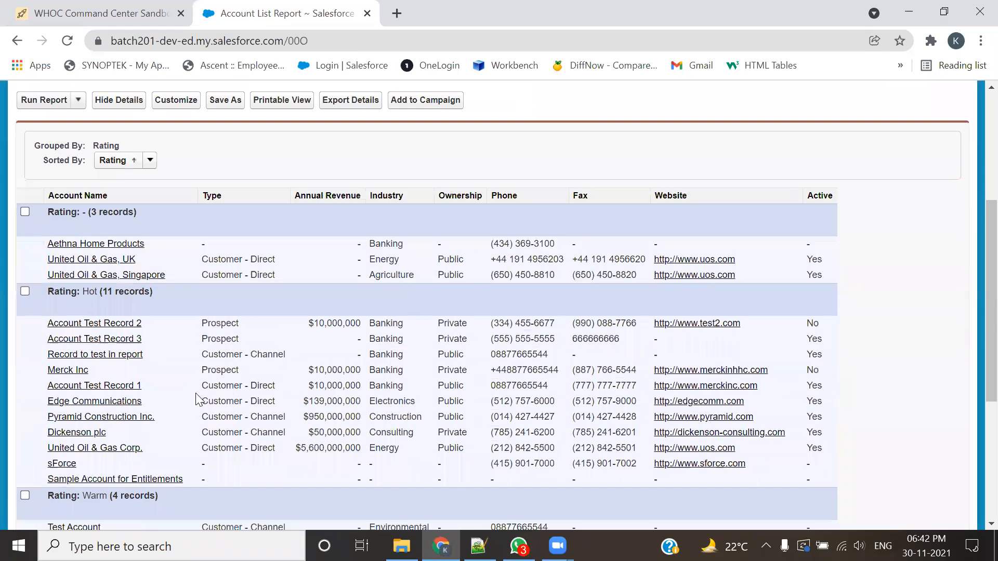
{"action": "scroll", "coordinate": [195, 393], "scroll_direction": "down", "scroll_amount": 5}
{"action": "left_click_drag", "start_coordinate": [171, 428], "coordinate": [185, 431]}
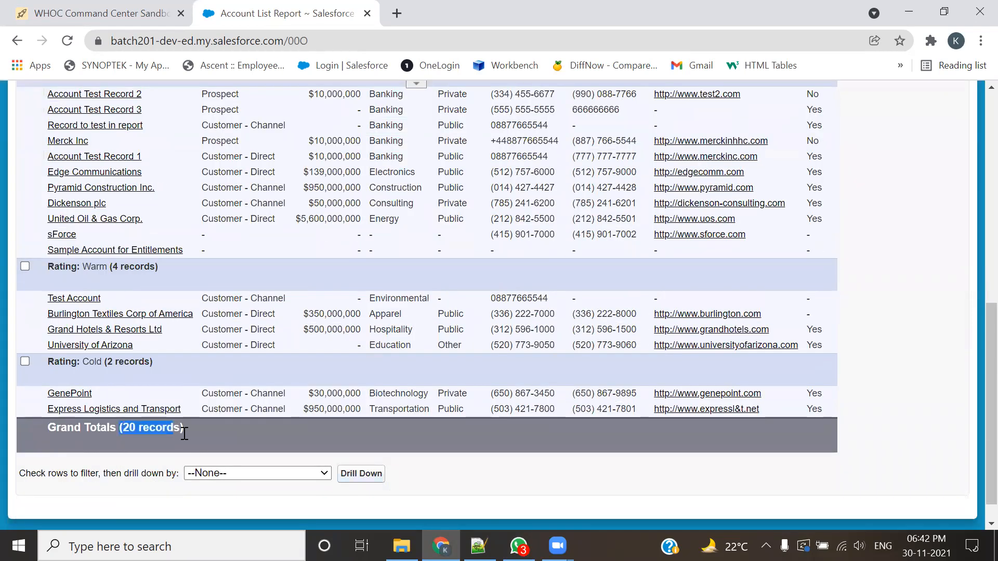
Step: Examine the record count of each Rating group and the accounts listed under it
{"action": "scroll", "coordinate": [184, 433], "scroll_direction": "up", "scroll_amount": 5}
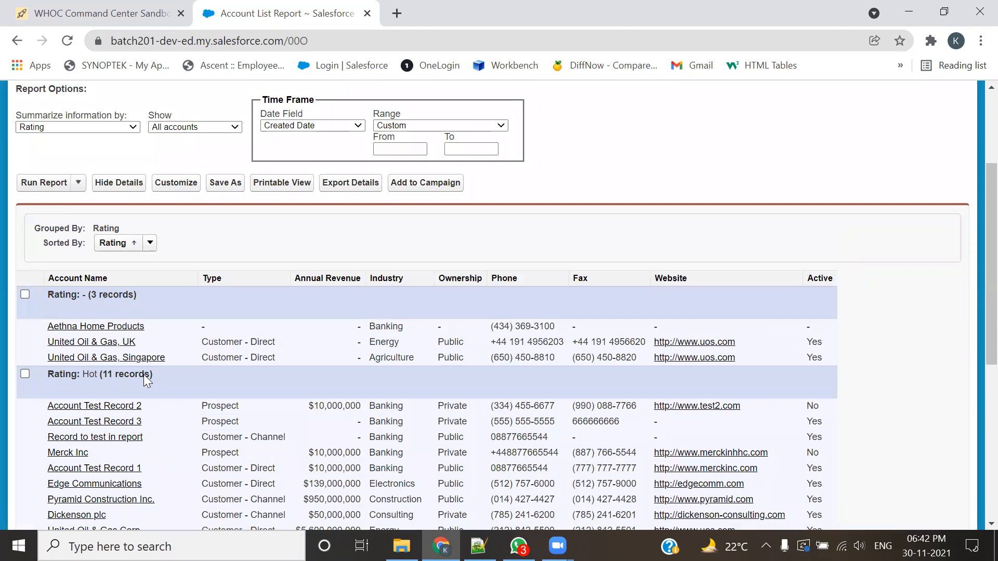
{"action": "double_click", "coordinate": [81, 295]}
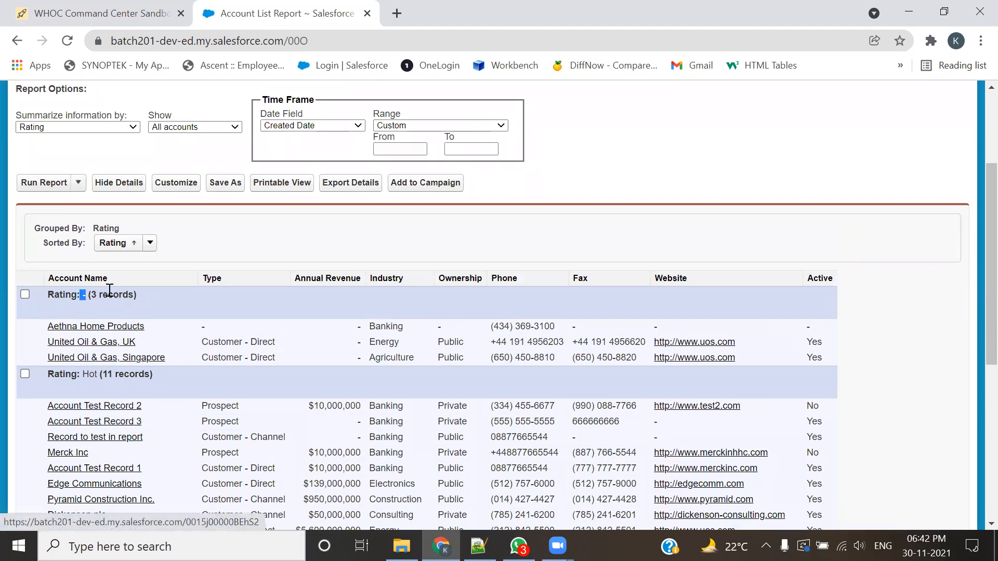
{"action": "left_click_drag", "start_coordinate": [91, 295], "coordinate": [137, 268]}
{"action": "scroll", "coordinate": [94, 378], "scroll_direction": "down", "scroll_amount": 1}
{"action": "left_click", "coordinate": [89, 297]}
{"action": "scroll", "coordinate": [118, 361], "scroll_direction": "down", "scroll_amount": 3}
{"action": "left_click_drag", "start_coordinate": [102, 363], "coordinate": [130, 363]}
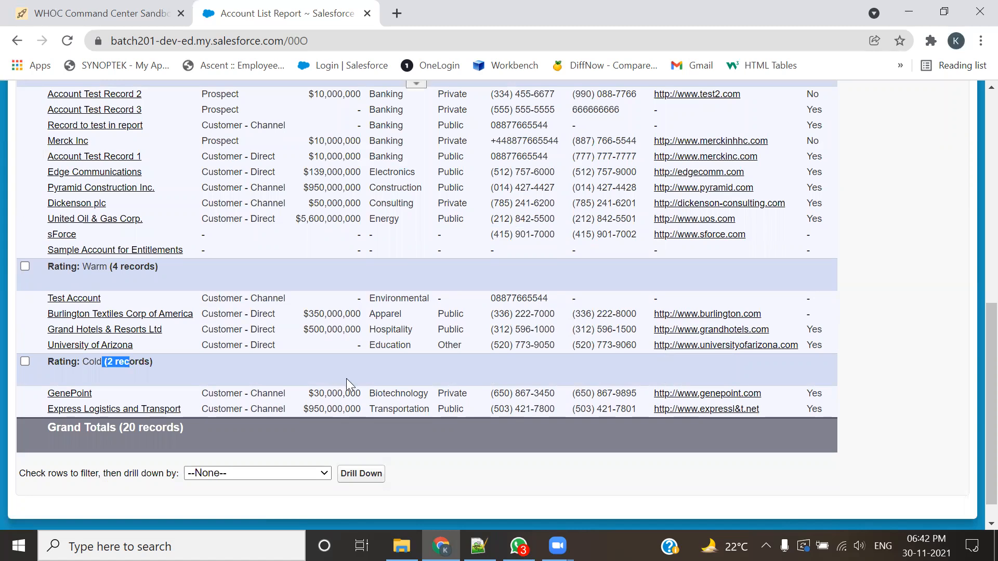
{"action": "scroll", "coordinate": [346, 379], "scroll_direction": "up", "scroll_amount": 3}
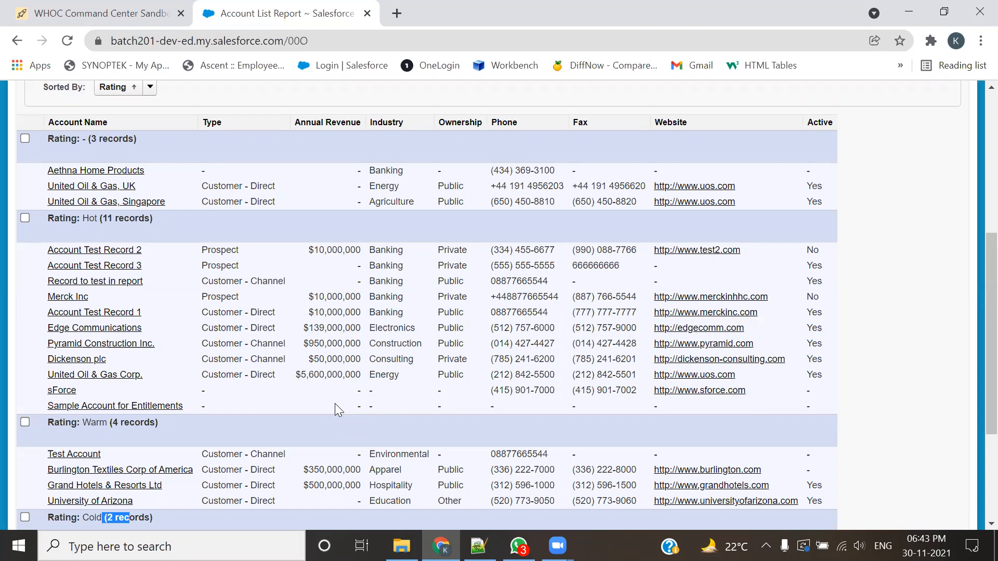
{"action": "scroll", "coordinate": [335, 410], "scroll_direction": "up", "scroll_amount": 5}
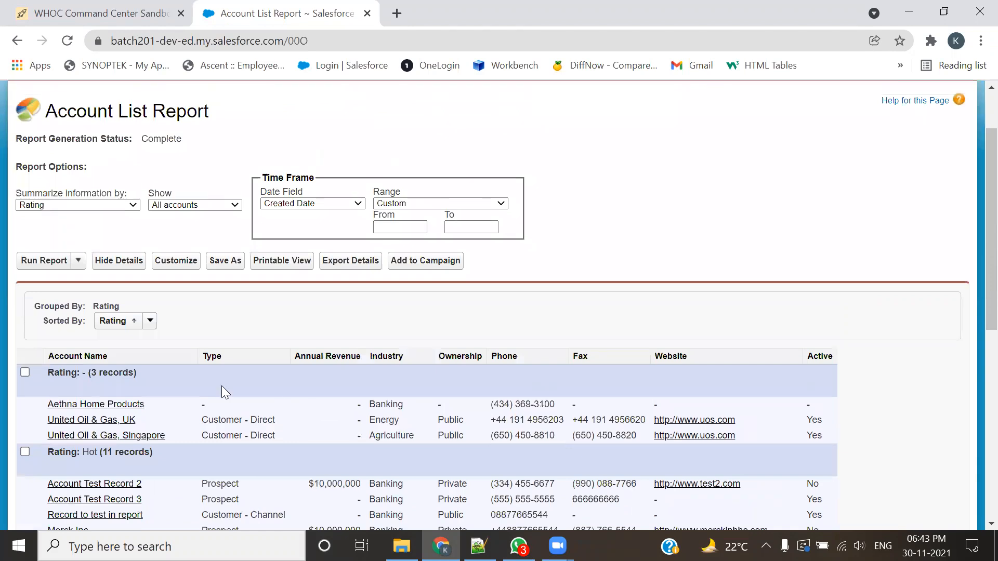
{"action": "scroll", "coordinate": [222, 392], "scroll_direction": "down", "scroll_amount": 6}
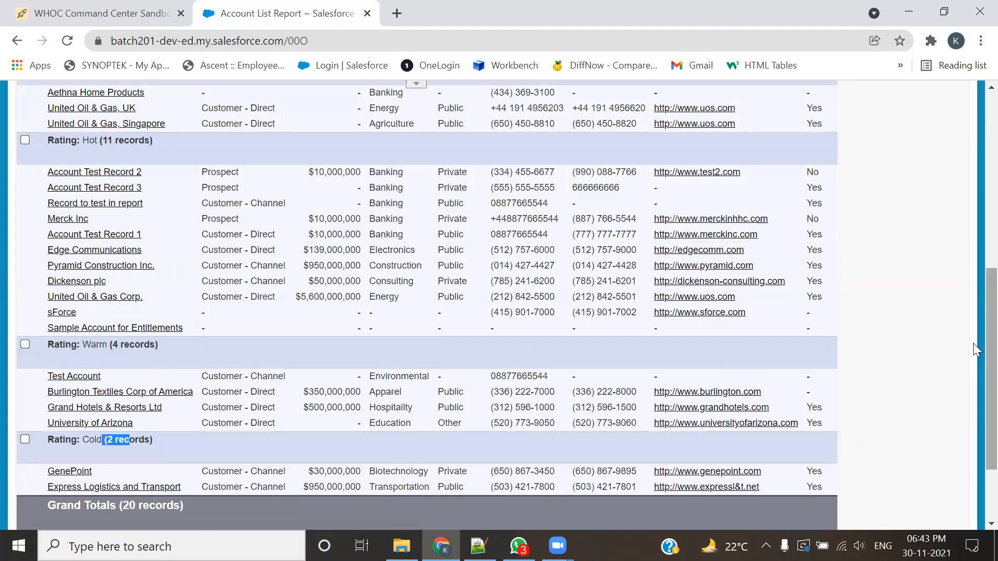
{"action": "scroll", "coordinate": [953, 345], "scroll_direction": "up", "scroll_amount": 6}
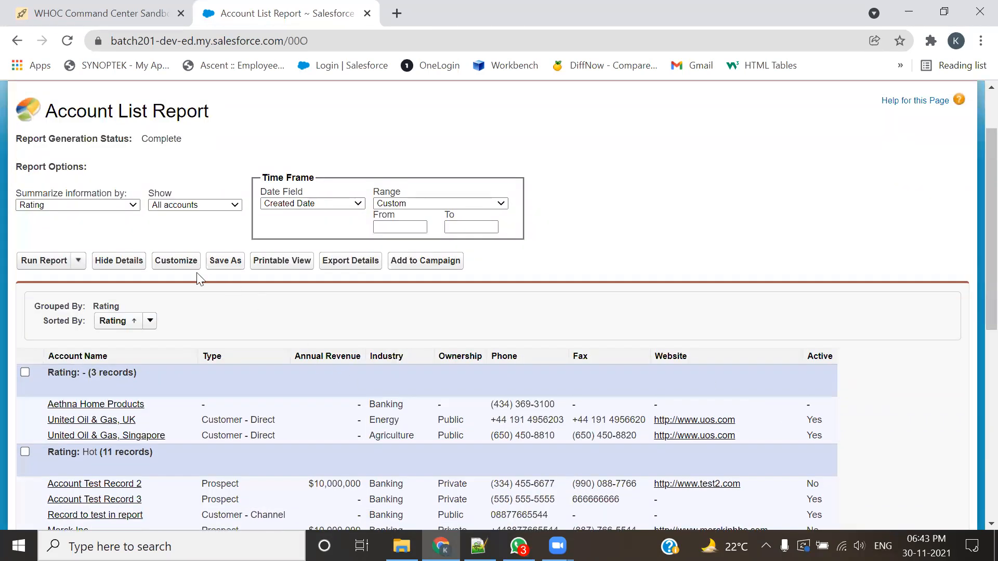
Step: Return to customizing the report and change its format to Tabular
{"action": "left_click", "coordinate": [163, 261]}
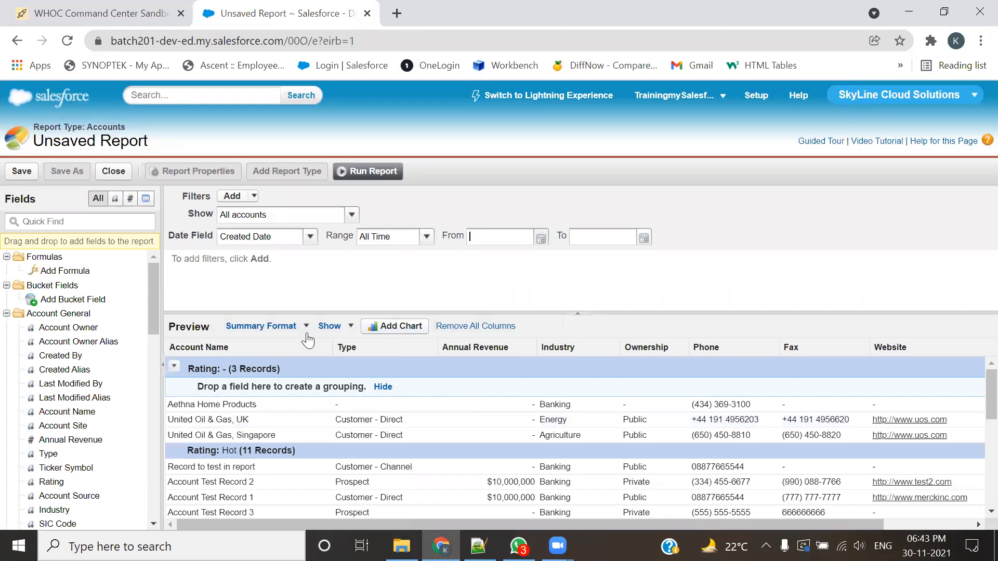
{"action": "left_click", "coordinate": [266, 326]}
{"action": "left_click", "coordinate": [289, 345]}
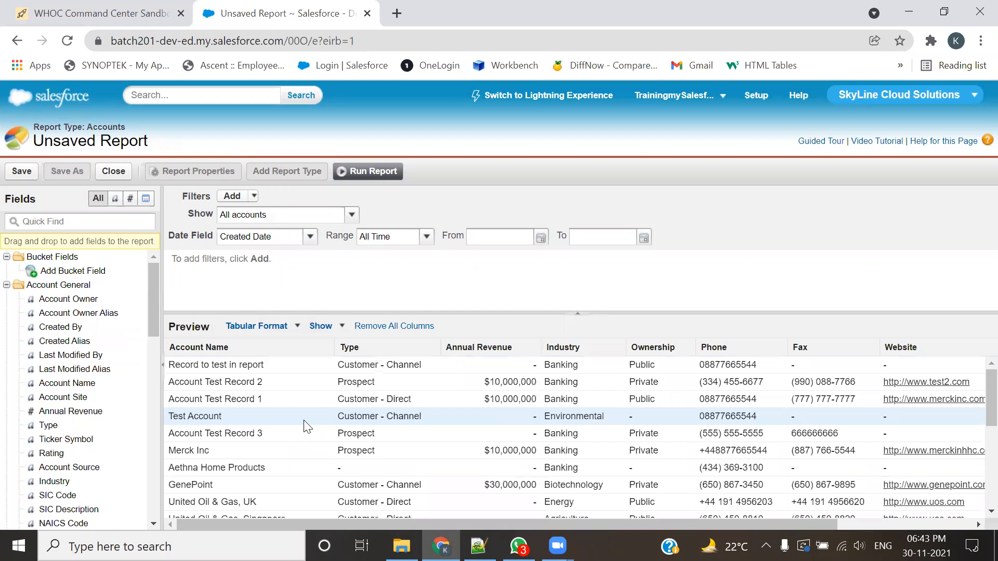
Step: Add the Rating field to the report and place its column between Account Name and Type
{"action": "left_click_drag", "start_coordinate": [51, 453], "coordinate": [337, 348]}
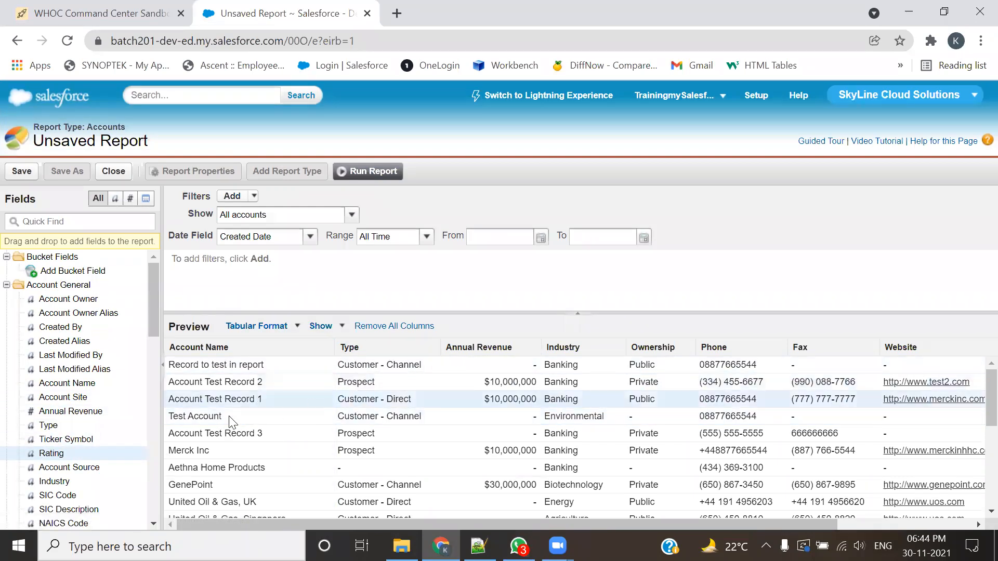
{"action": "left_click_drag", "start_coordinate": [60, 453], "coordinate": [396, 344]}
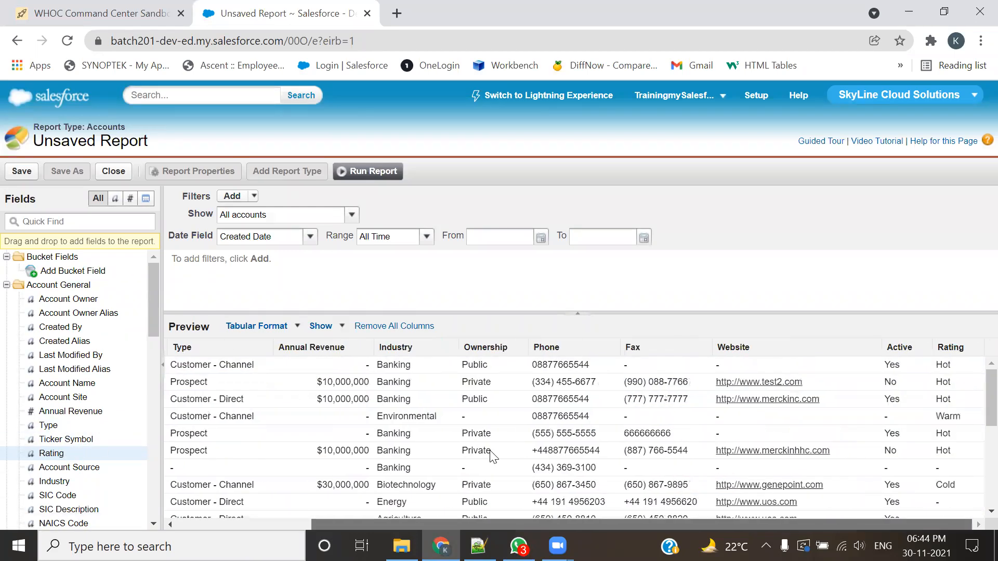
{"action": "left_click_drag", "start_coordinate": [957, 350], "coordinate": [204, 355]}
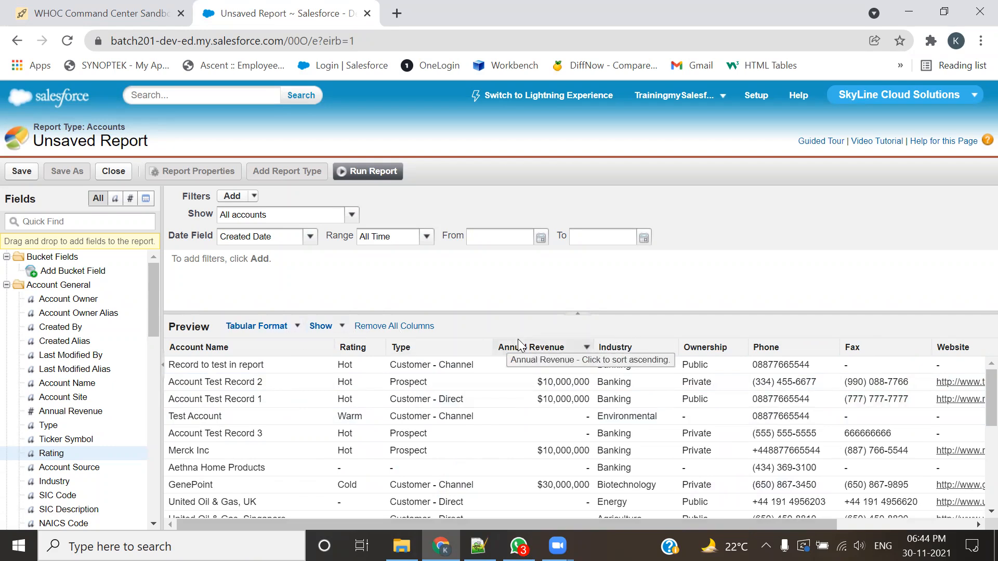
Step: Change the report format back to Summary and create a grouping from the Rating column
{"action": "left_click", "coordinate": [276, 335]}
{"action": "left_click", "coordinate": [260, 365]}
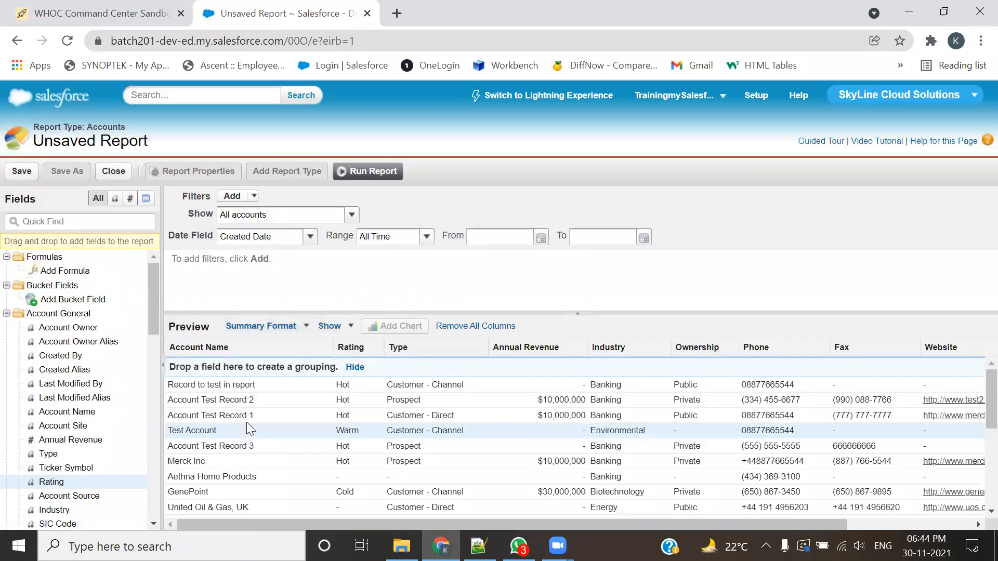
{"action": "left_click_drag", "start_coordinate": [347, 348], "coordinate": [369, 371]}
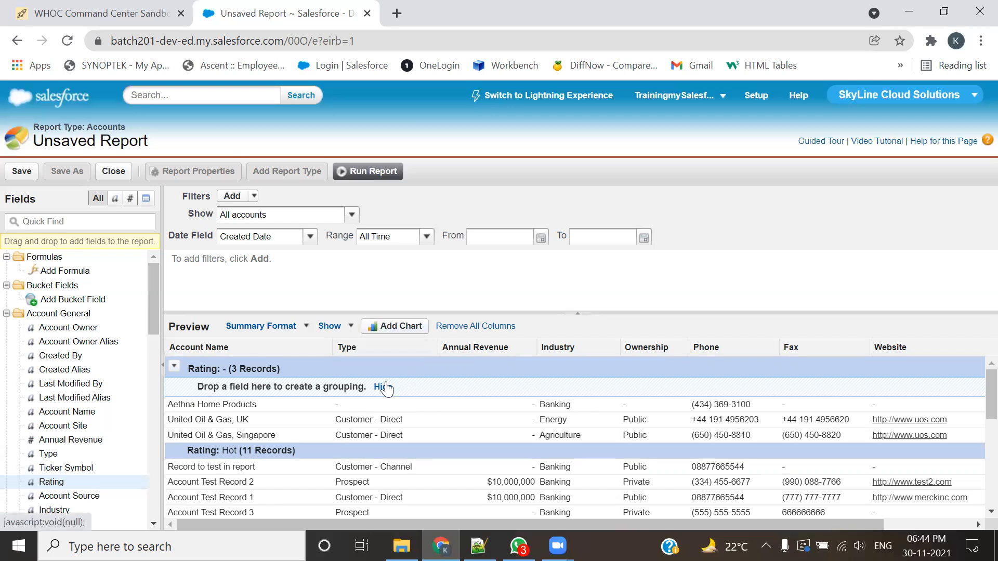
{"action": "scroll", "coordinate": [385, 387], "scroll_direction": "down", "scroll_amount": 5}
{"action": "scroll", "coordinate": [842, 402], "scroll_direction": "up", "scroll_amount": 5}
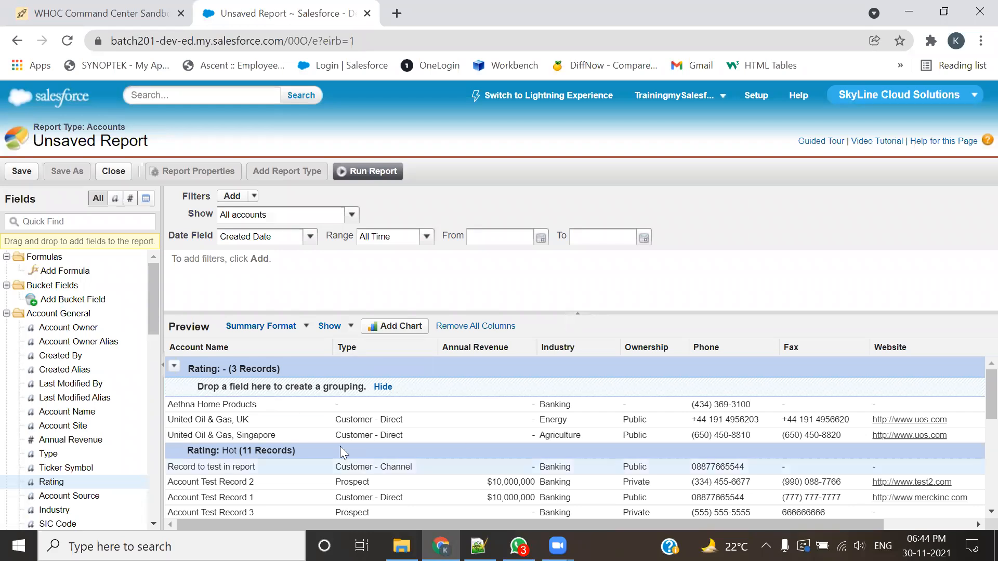
Step: Open the chart editor to review the available chart types, and close it without adding a chart
{"action": "left_click", "coordinate": [388, 326]}
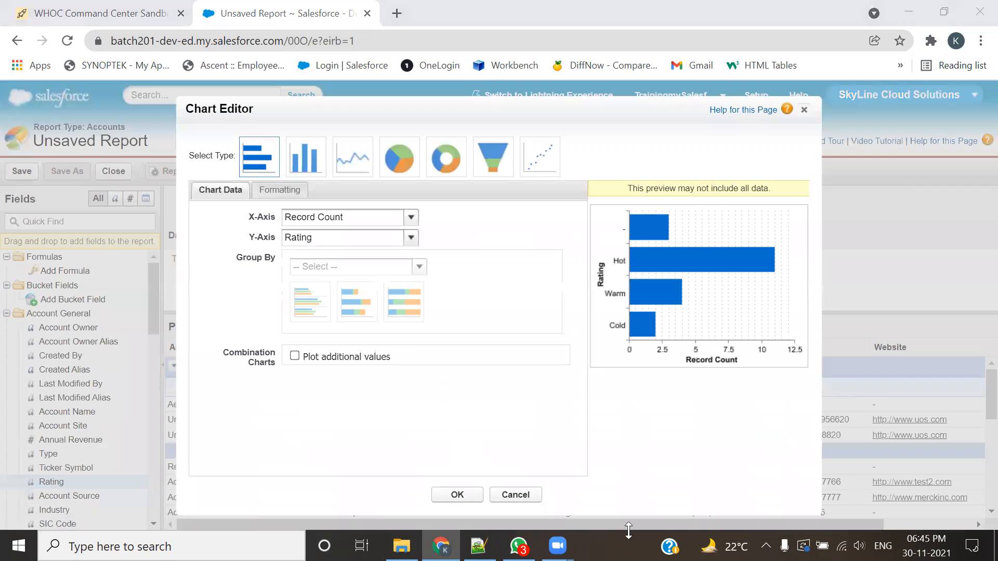
{"action": "left_click_drag", "start_coordinate": [251, 131], "coordinate": [275, 121]}
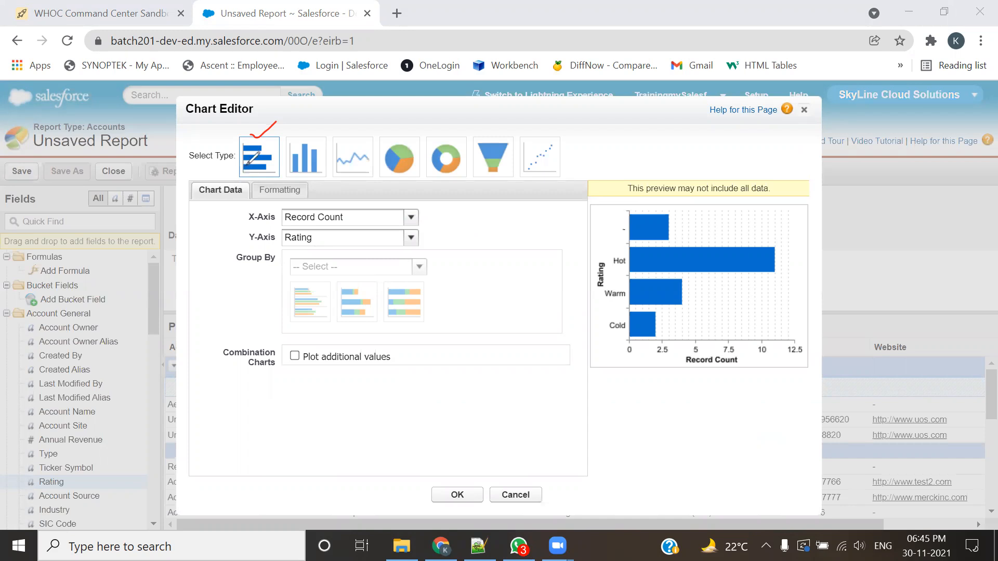
{"action": "mouse_move", "coordinate": [293, 134]}
{"action": "left_mouse_down"}
{"action": "mouse_move", "coordinate": [422, 120]}
{"action": "mouse_move", "coordinate": [465, 131]}
{"action": "left_mouse_up"}
{"action": "left_click_drag", "start_coordinate": [481, 138], "coordinate": [506, 136]}
{"action": "mouse_move", "coordinate": [522, 133]}
{"action": "left_mouse_down"}
{"action": "mouse_move", "coordinate": [530, 139]}
{"action": "mouse_move", "coordinate": [557, 120]}
{"action": "left_mouse_up"}
{"action": "left_click_drag", "start_coordinate": [232, 130], "coordinate": [233, 192]}
{"action": "mouse_move", "coordinate": [359, 191]}
{"action": "left_mouse_down"}
{"action": "mouse_move", "coordinate": [517, 192]}
{"action": "mouse_move", "coordinate": [517, 124]}
{"action": "mouse_move", "coordinate": [203, 130]}
{"action": "left_mouse_up"}
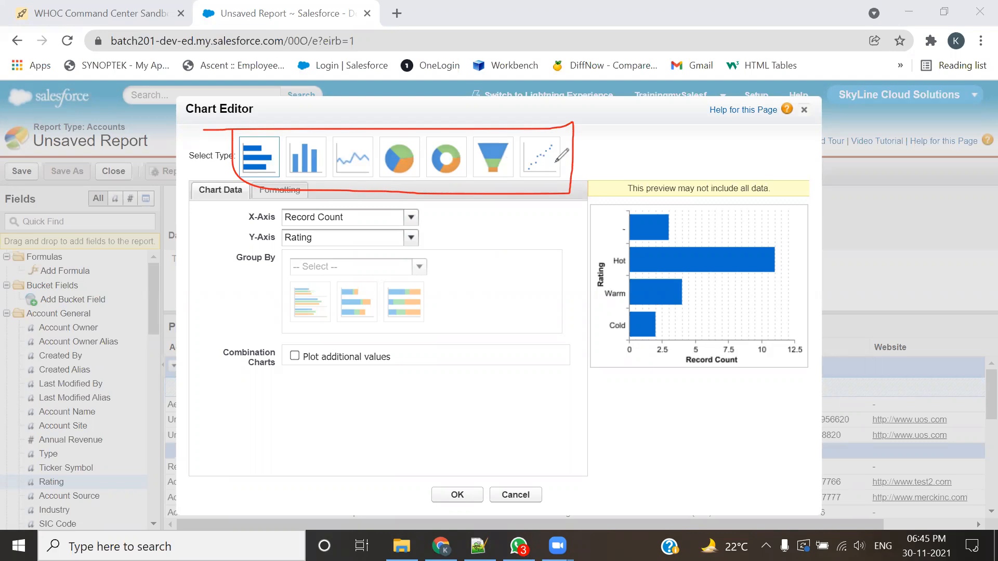
{"action": "left_click", "coordinate": [654, 103]}
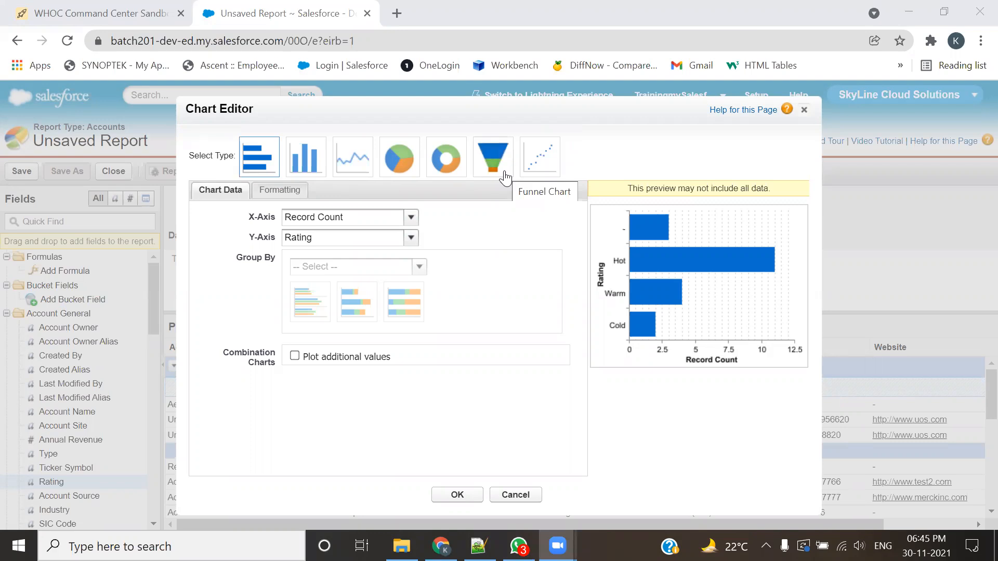
{"action": "left_click", "coordinate": [804, 109]}
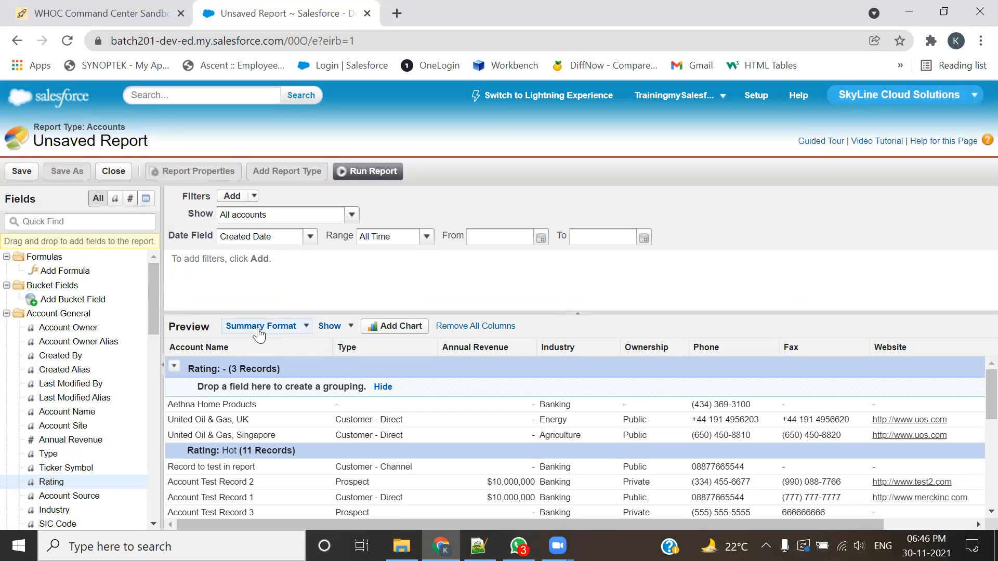
{"action": "left_click", "coordinate": [310, 331]}
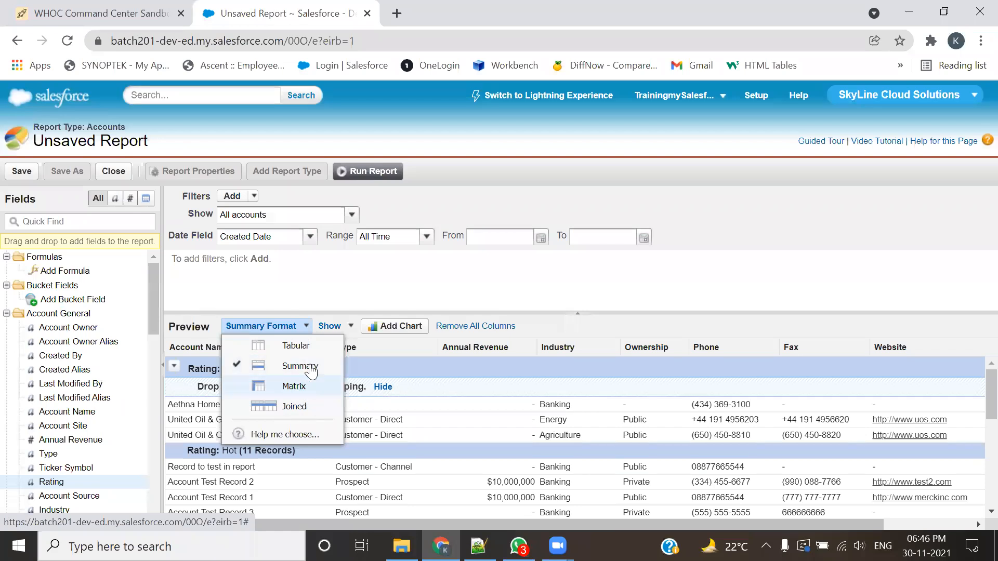
{"action": "left_click", "coordinate": [554, 328]}
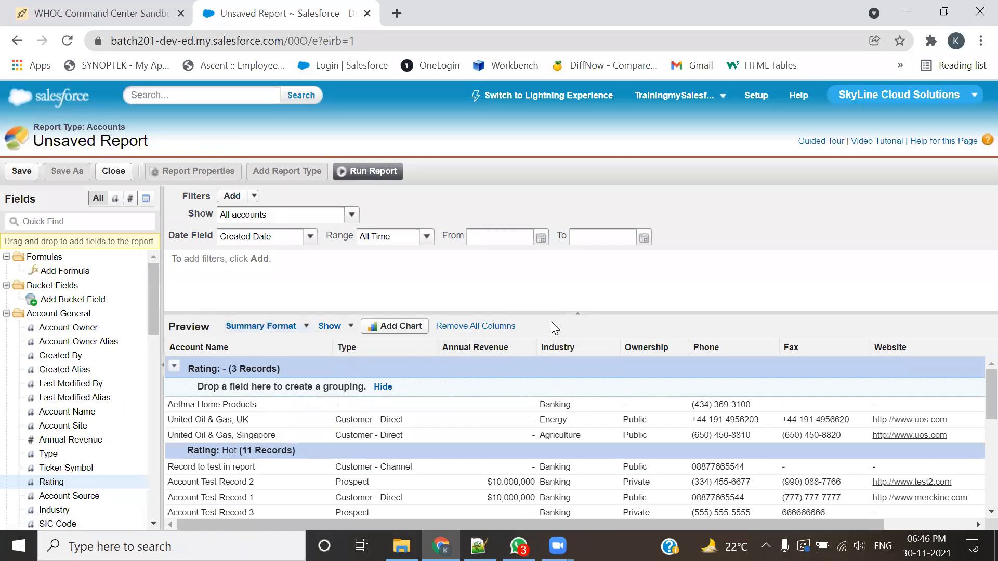
Step: Start adding a donut chart to the report with Record Count as the values and Rating as the wedges
{"action": "left_click", "coordinate": [400, 327]}
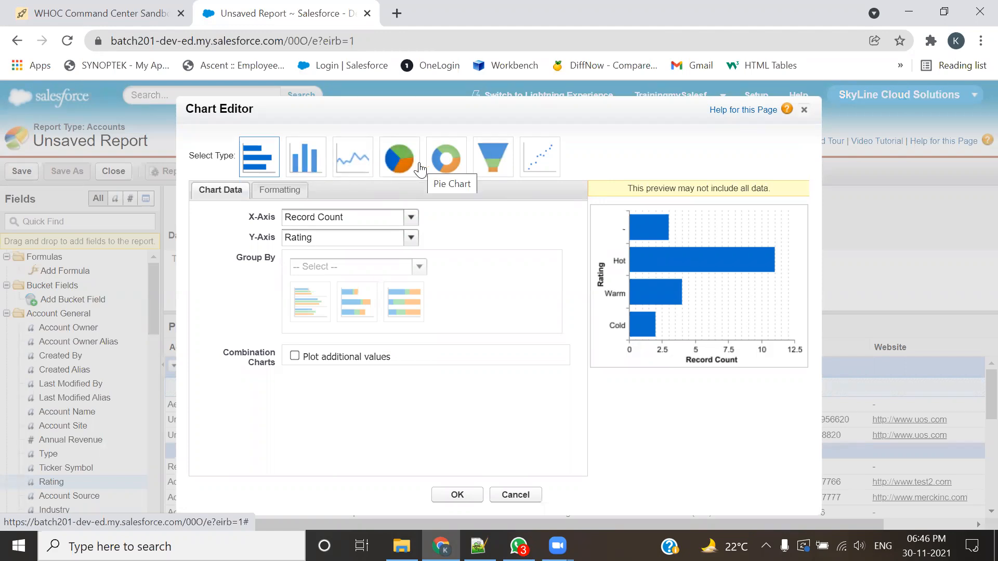
{"action": "left_click", "coordinate": [444, 158]}
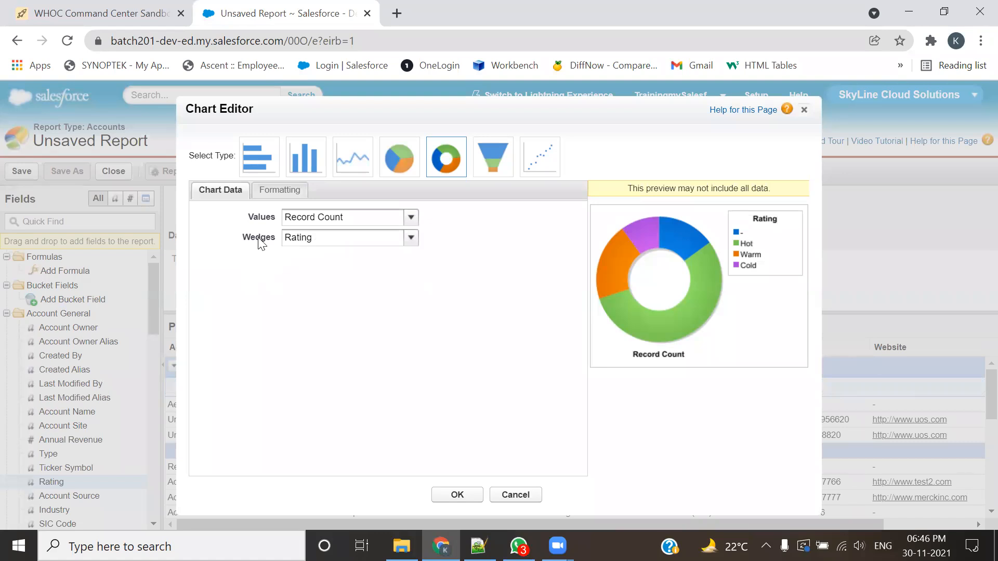
{"action": "left_click", "coordinate": [335, 219]}
{"action": "left_click", "coordinate": [335, 219]}
{"action": "left_click", "coordinate": [350, 235]}
{"action": "left_click", "coordinate": [358, 254]}
Step: Compare value labels with wedge-percentage labels in the donut chart's formatting, and settle on Show Values
{"action": "left_click", "coordinate": [282, 192]}
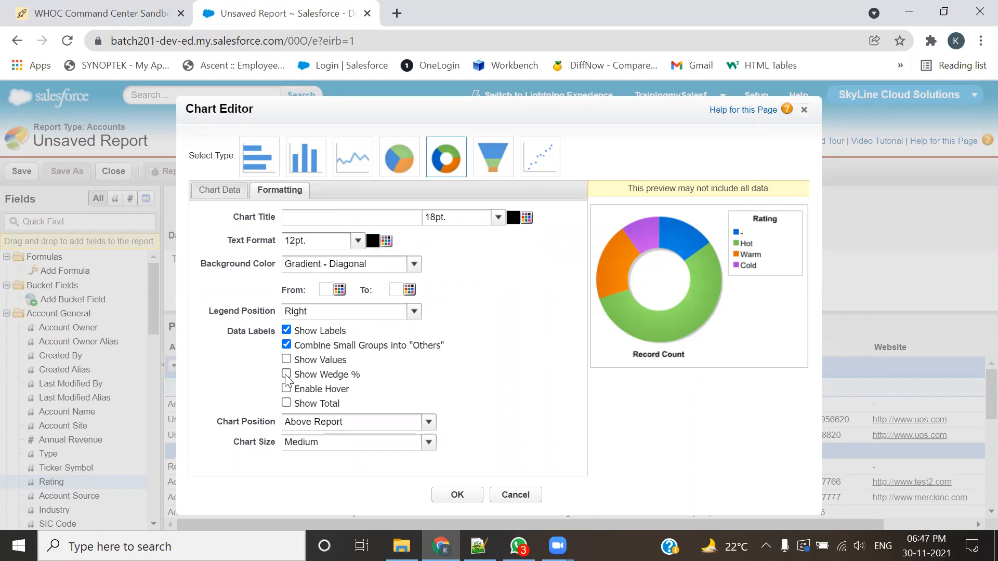
{"action": "left_click", "coordinate": [286, 359]}
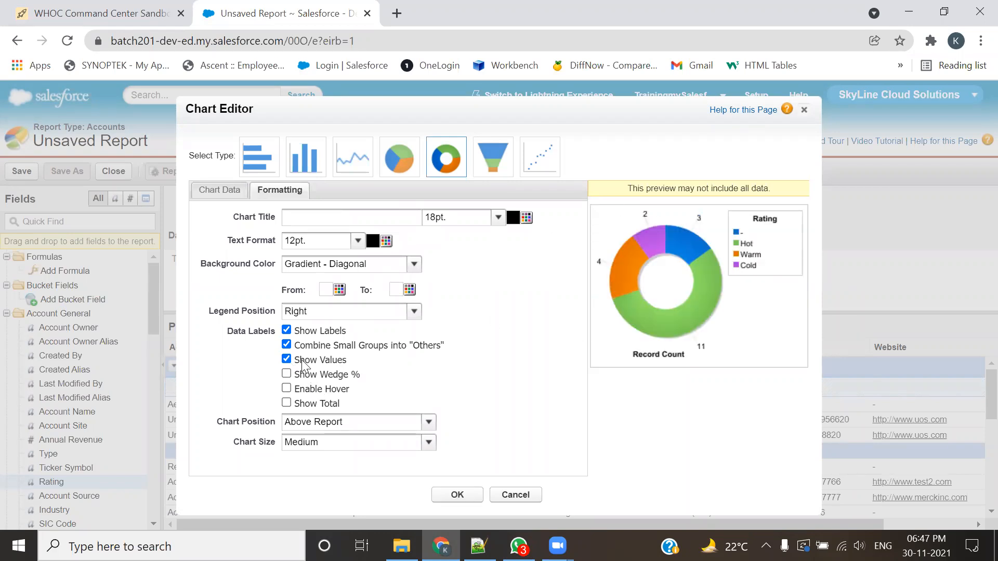
{"action": "left_click", "coordinate": [287, 359]}
{"action": "left_click", "coordinate": [286, 374]}
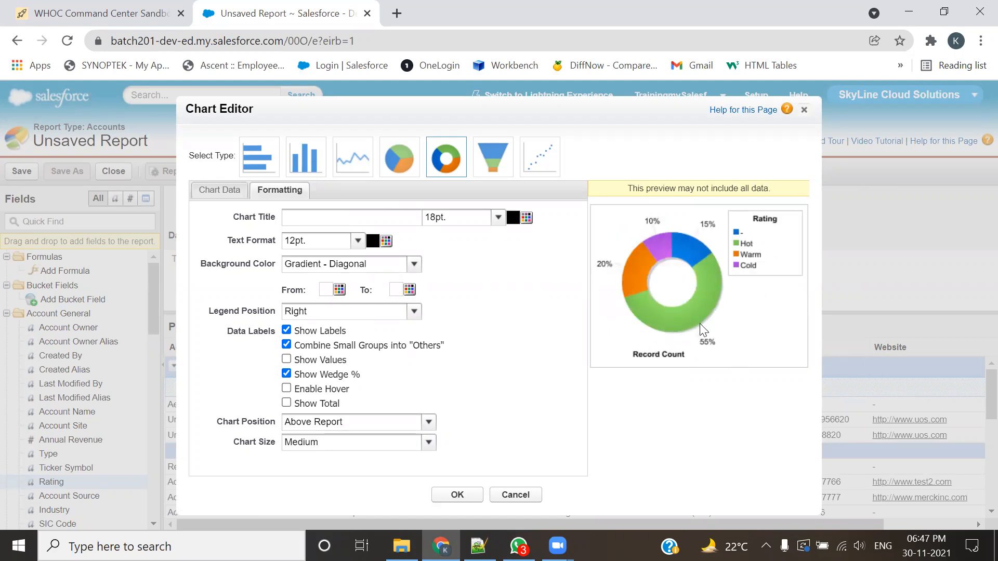
{"action": "left_click", "coordinate": [286, 374]}
{"action": "left_click", "coordinate": [287, 359]}
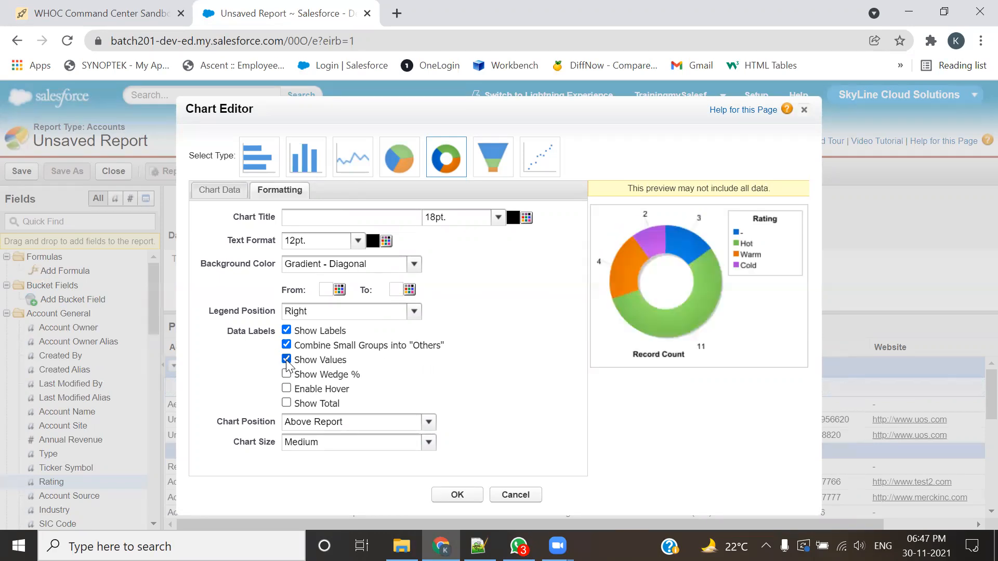
Step: Enable hover and Show Total for the donut chart, trying wedge percentages before returning to Show Values
{"action": "left_click", "coordinate": [286, 374]}
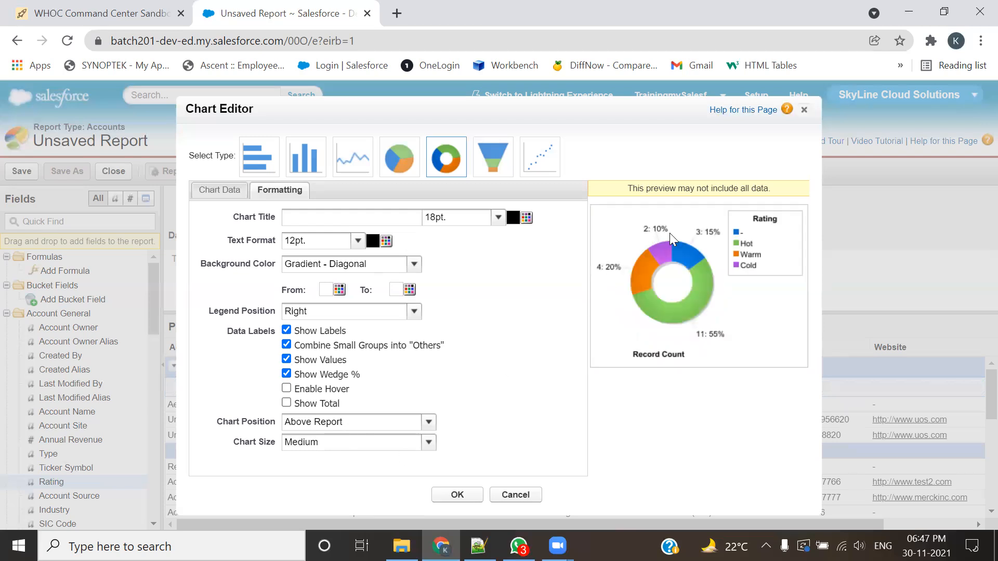
{"action": "left_click", "coordinate": [288, 359]}
{"action": "left_click", "coordinate": [286, 388]}
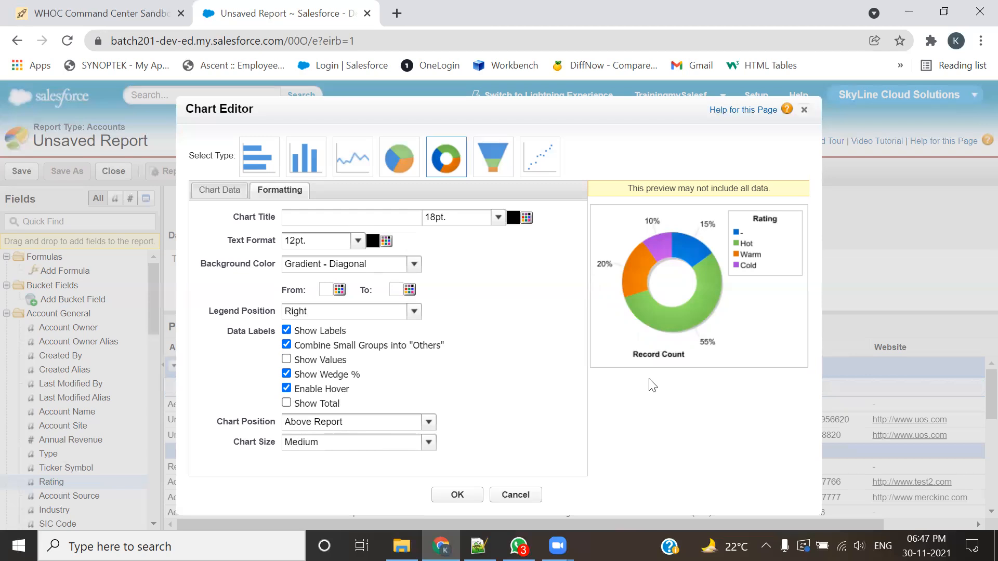
{"action": "left_click", "coordinate": [286, 403]}
{"action": "left_click", "coordinate": [287, 374]}
{"action": "left_click", "coordinate": [286, 359]}
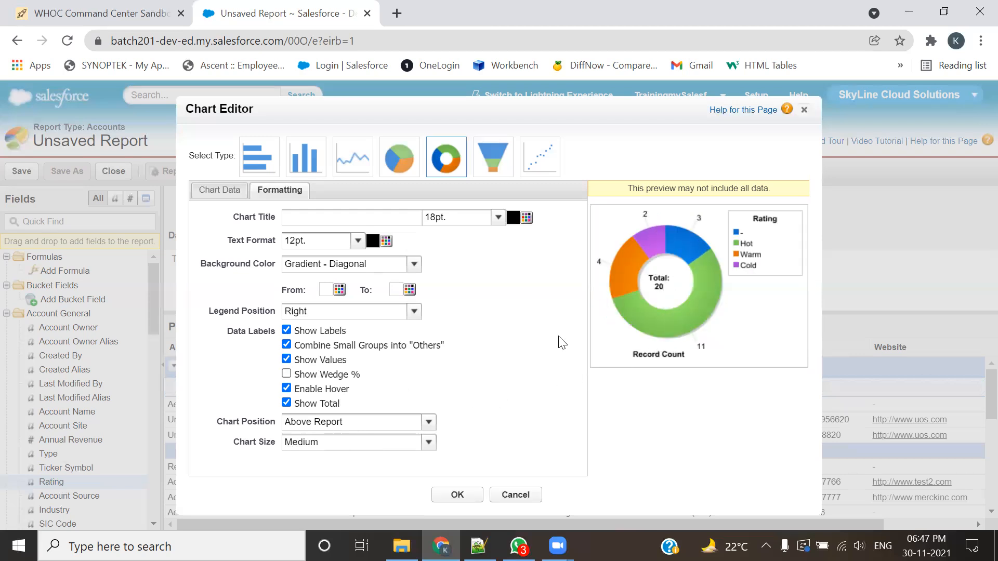
Step: Finalize the donut chart with Show Values on, Show Wedge % off and a Medium chart size, and apply it to the report
{"action": "left_click", "coordinate": [287, 359]}
{"action": "left_click", "coordinate": [286, 374]}
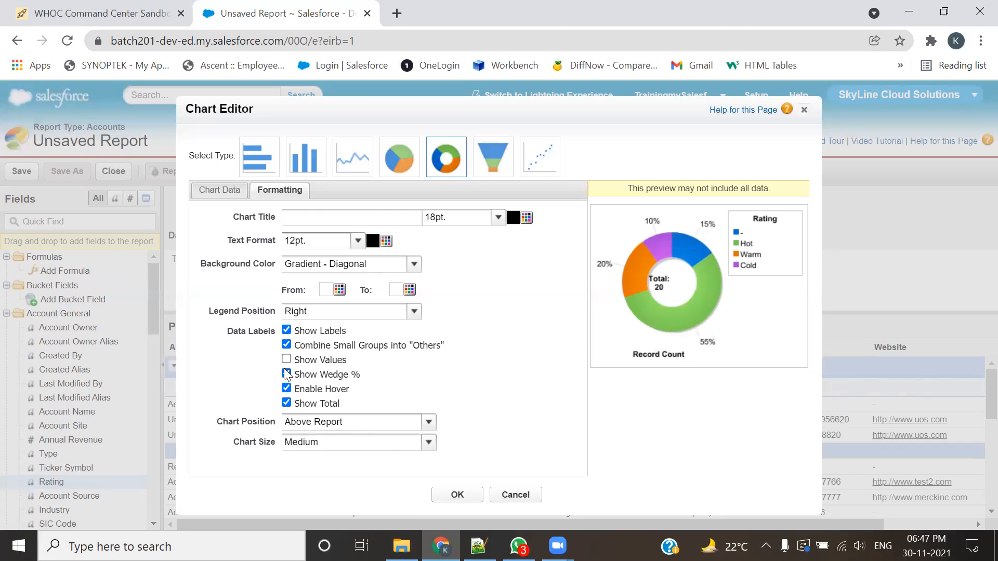
{"action": "left_click", "coordinate": [287, 372]}
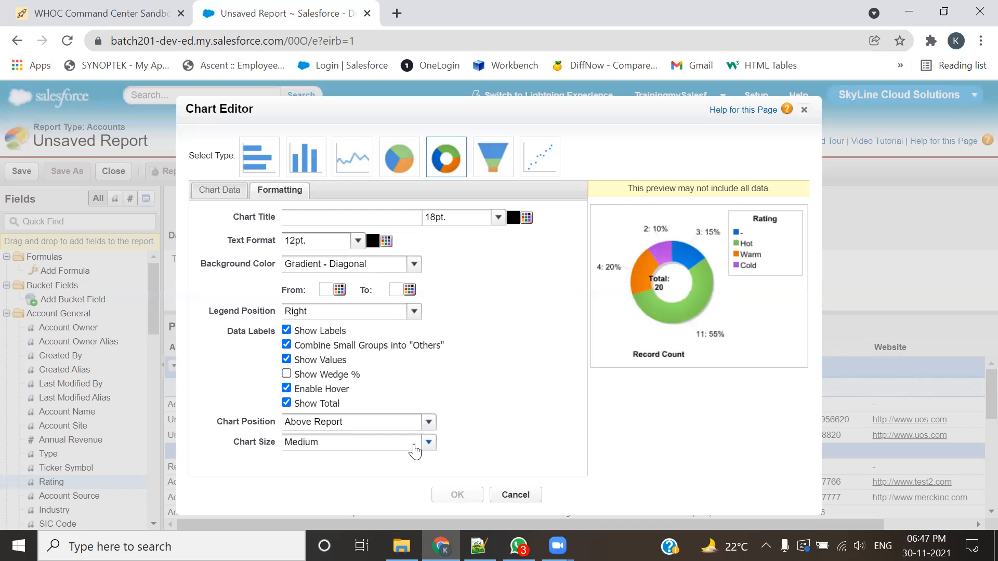
{"action": "left_click", "coordinate": [304, 444]}
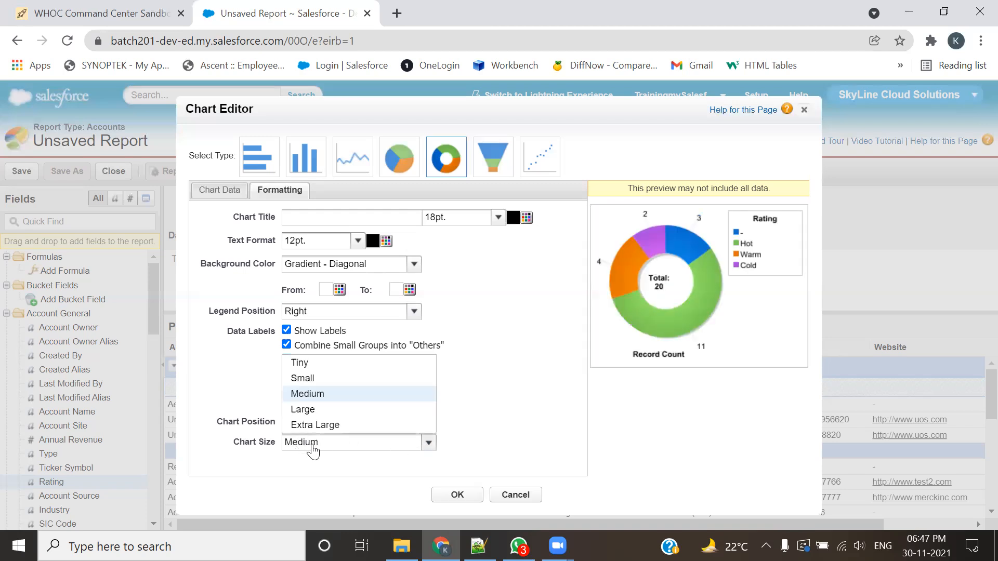
{"action": "left_click", "coordinate": [323, 392]}
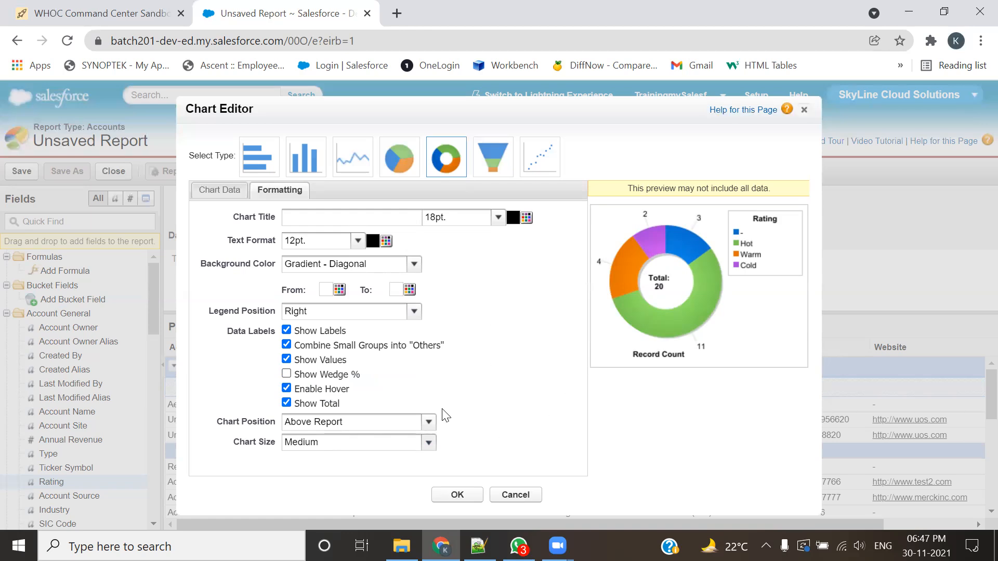
{"action": "left_click", "coordinate": [412, 435]}
{"action": "left_click", "coordinate": [458, 494]}
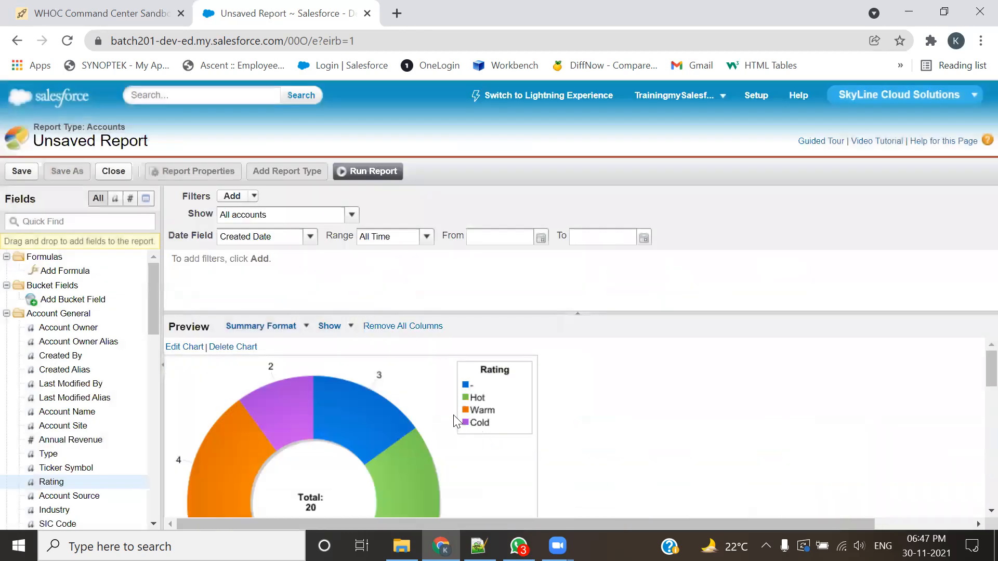
Step: Examine the donut chart's hover details and the grouped records below it in the report preview
{"action": "scroll", "coordinate": [685, 364], "scroll_direction": "down", "scroll_amount": 3}
{"action": "scroll", "coordinate": [450, 397], "scroll_direction": "up", "scroll_amount": 3}
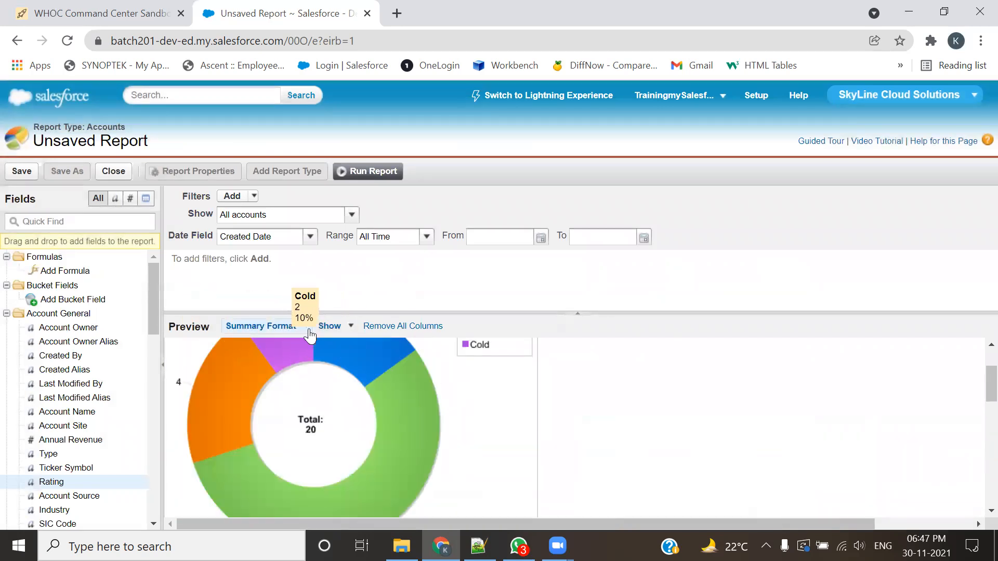
{"action": "scroll", "coordinate": [343, 385], "scroll_direction": "down", "scroll_amount": 3}
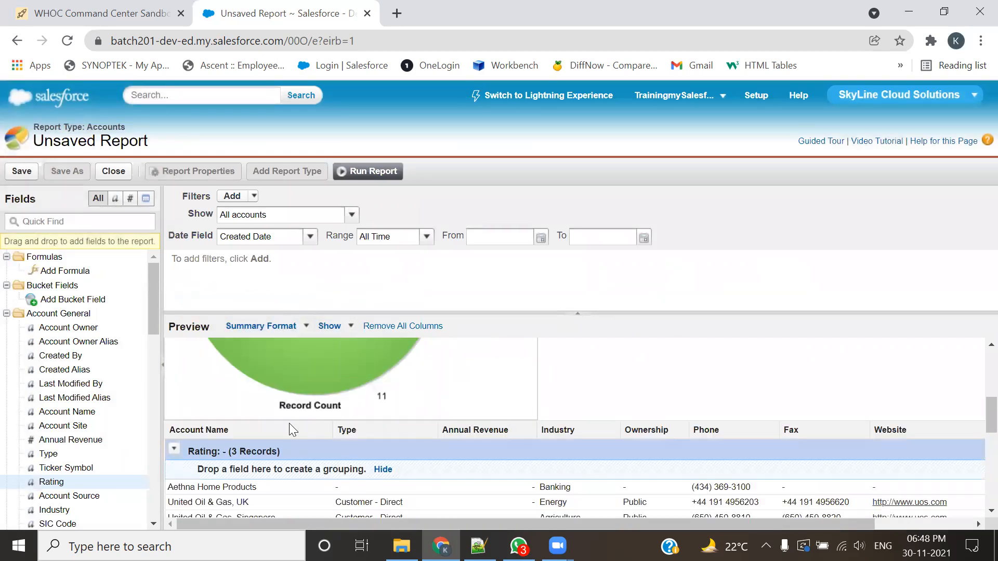
{"action": "scroll", "coordinate": [281, 430], "scroll_direction": "down", "scroll_amount": 3}
{"action": "scroll", "coordinate": [280, 431], "scroll_direction": "up", "scroll_amount": 5}
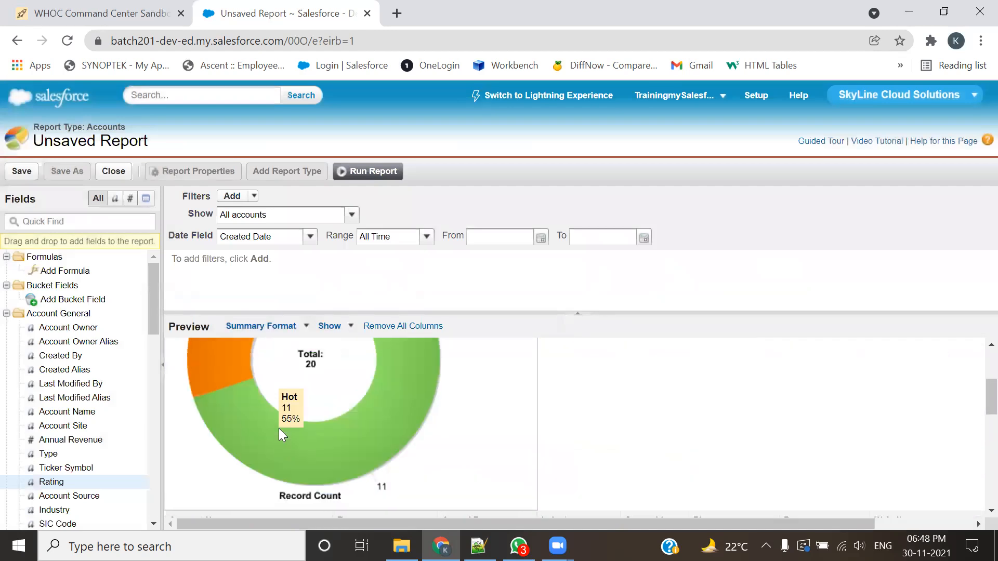
{"action": "scroll", "coordinate": [281, 432], "scroll_direction": "up", "scroll_amount": 3}
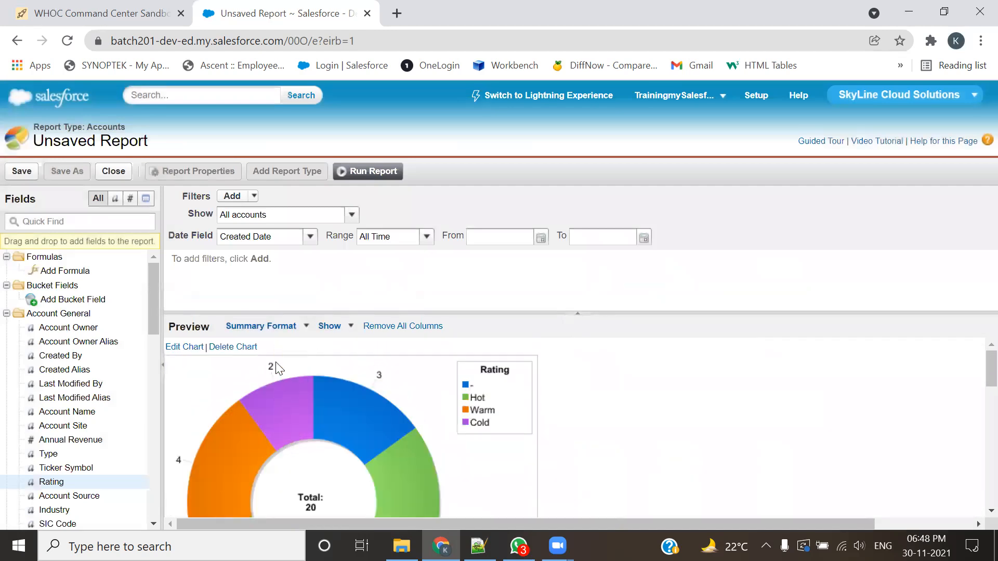
{"action": "left_click", "coordinate": [350, 327]}
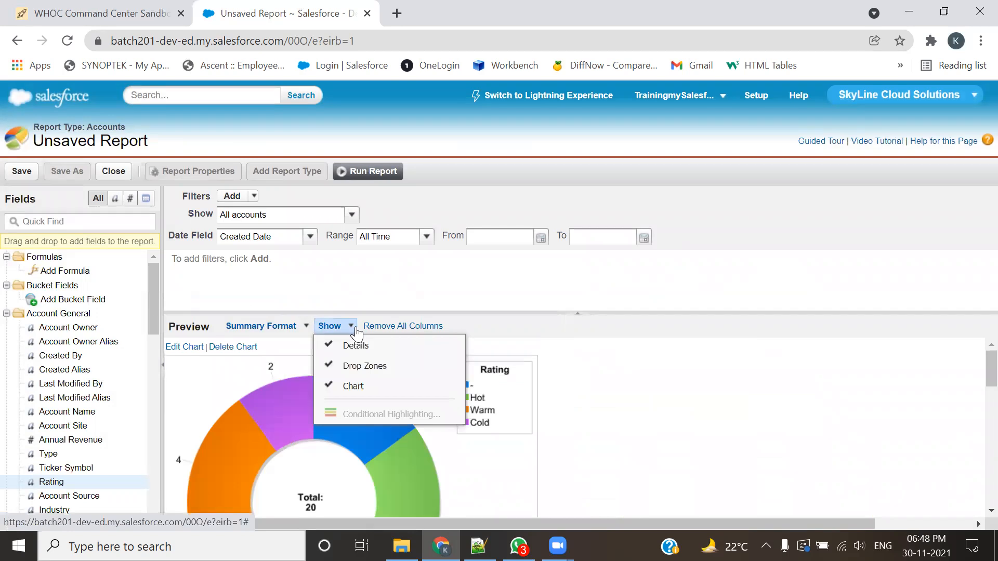
Step: Edit the report's donut chart to set its size to Small
{"action": "left_click", "coordinate": [197, 347]}
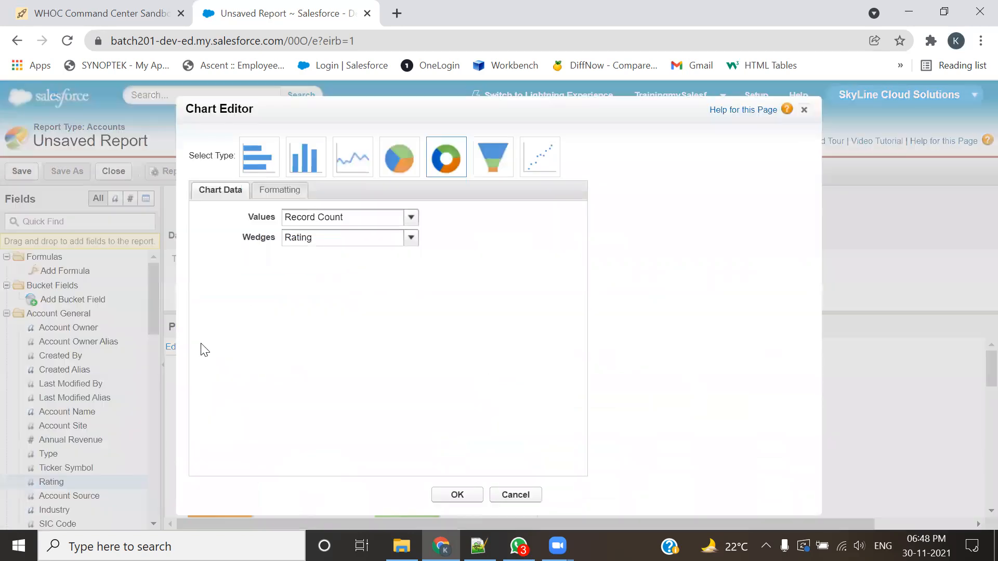
{"action": "left_click", "coordinate": [274, 192]}
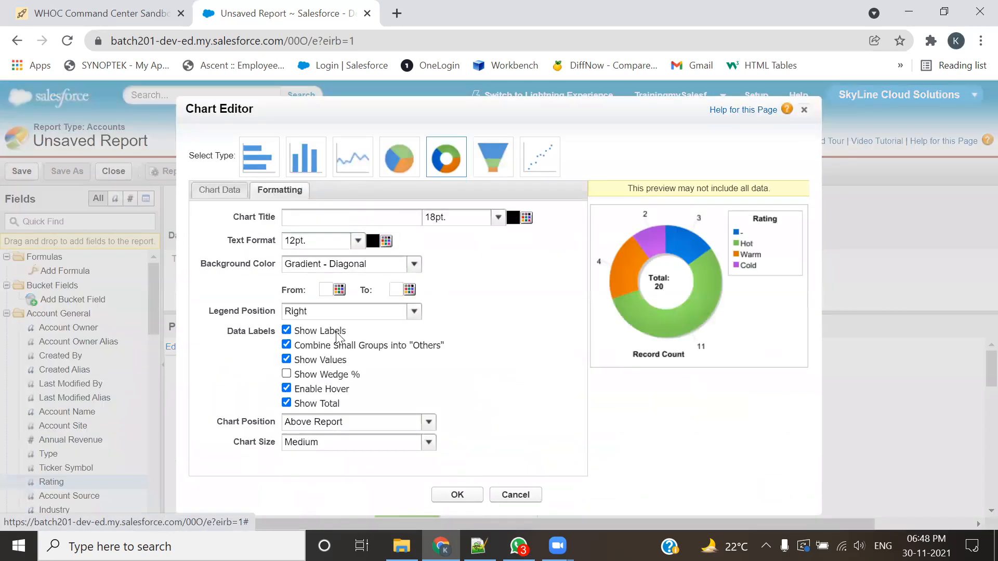
{"action": "left_click", "coordinate": [332, 443]}
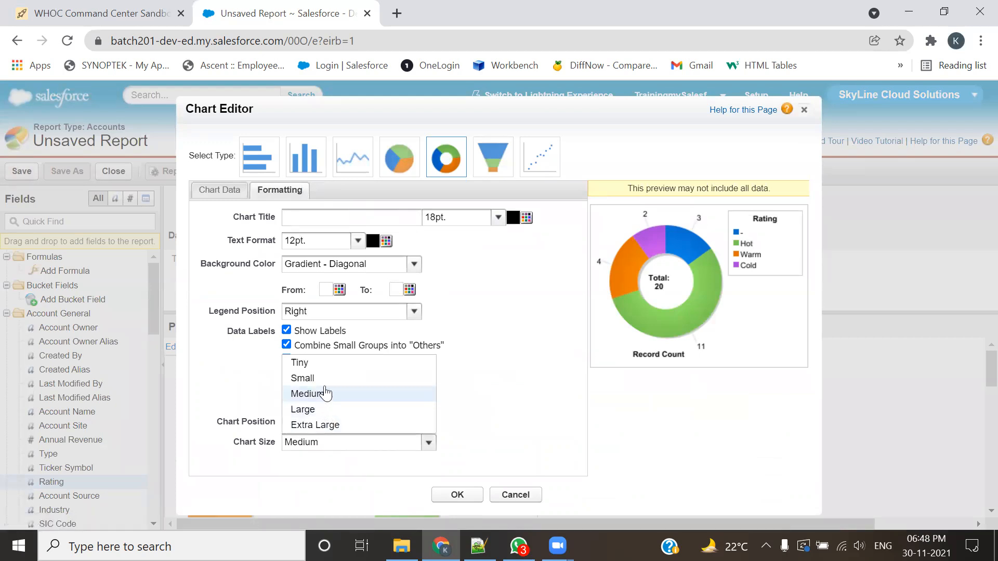
{"action": "left_click", "coordinate": [307, 377]}
{"action": "left_click", "coordinate": [458, 494]}
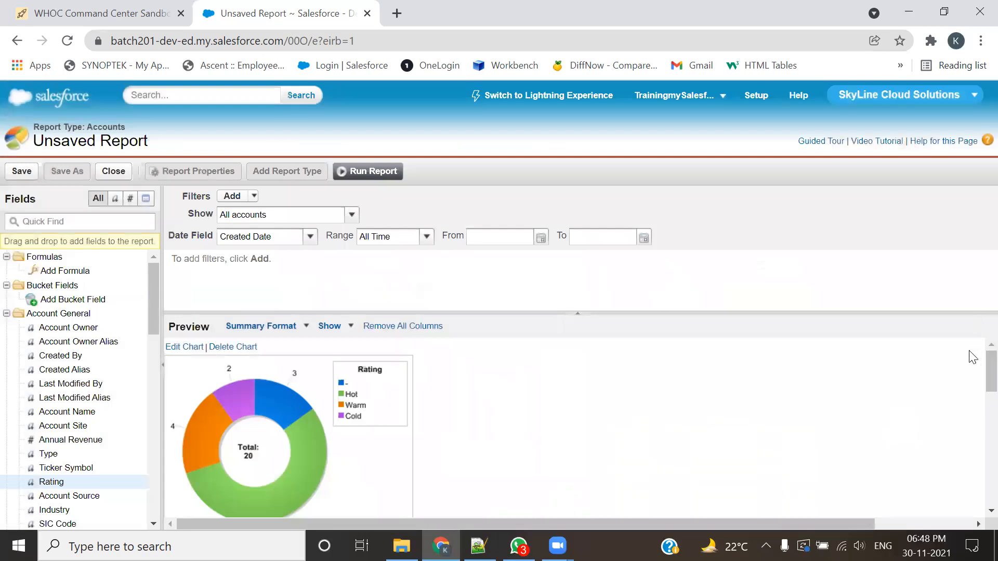
{"action": "scroll", "coordinate": [815, 439], "scroll_direction": "down", "scroll_amount": 1}
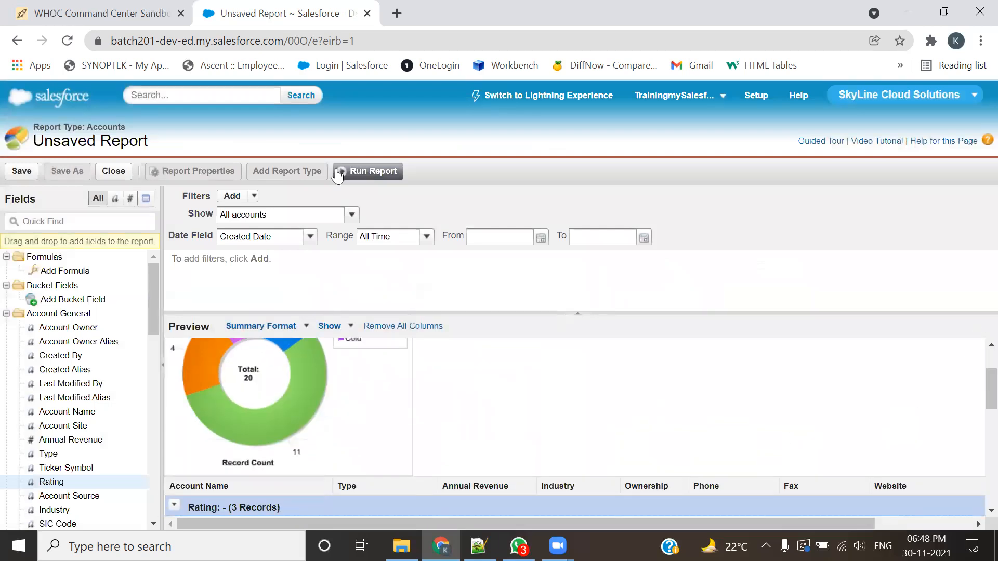
Step: Run the report and inspect the hover details of the donut chart's rating wedges
{"action": "left_click", "coordinate": [368, 171]}
{"action": "scroll", "coordinate": [903, 369], "scroll_direction": "down", "scroll_amount": 3}
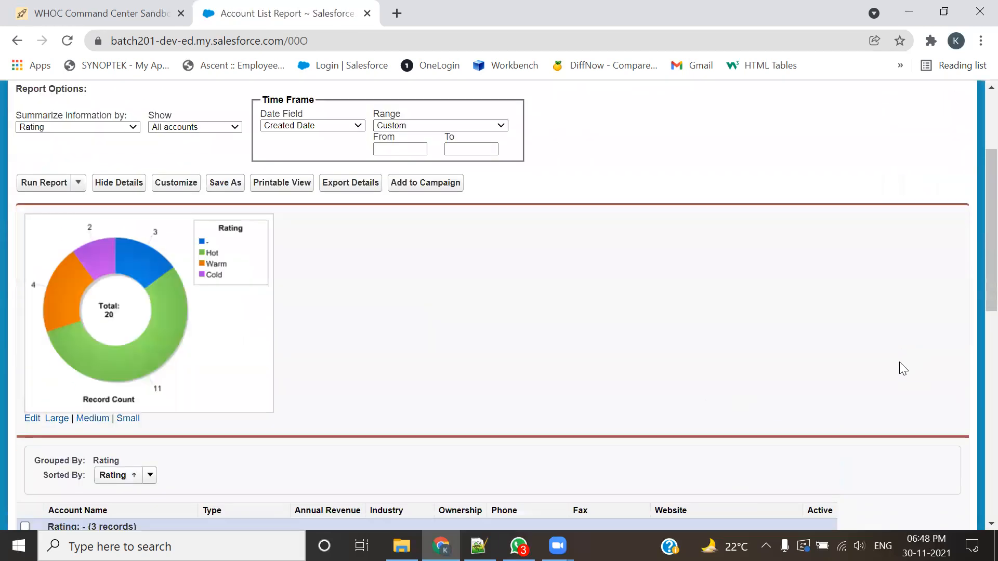
{"action": "scroll", "coordinate": [578, 417], "scroll_direction": "down", "scroll_amount": 1}
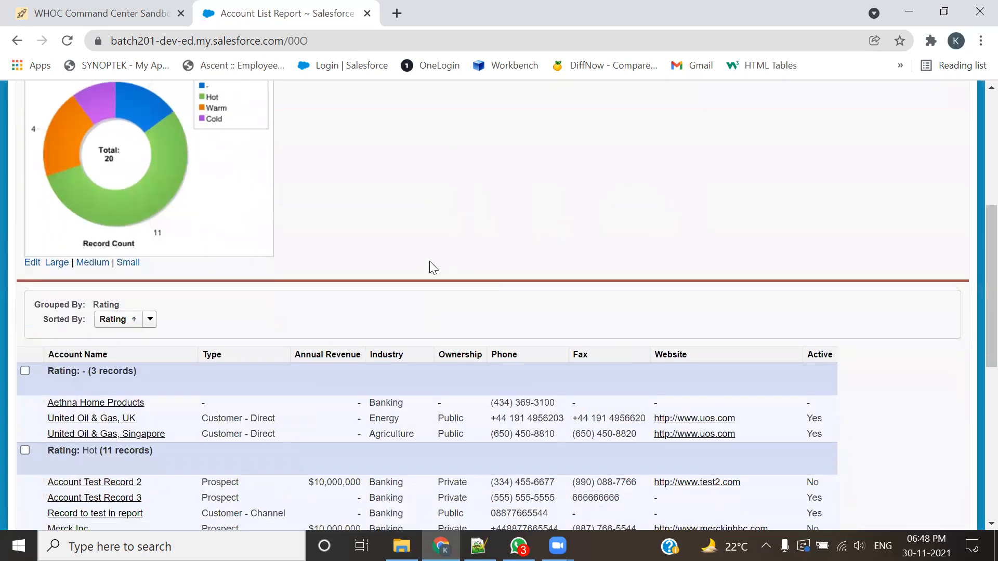
{"action": "scroll", "coordinate": [430, 265], "scroll_direction": "up", "scroll_amount": 1}
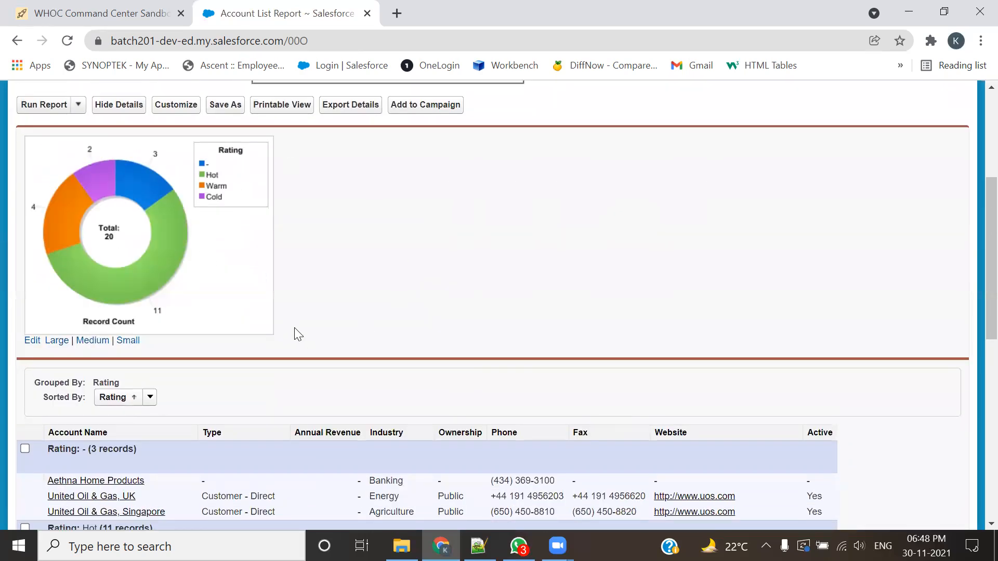
{"action": "mouse_move", "coordinate": [170, 265]}
{"action": "mouse_move", "coordinate": [96, 183]}
{"action": "mouse_move", "coordinate": [73, 196]}
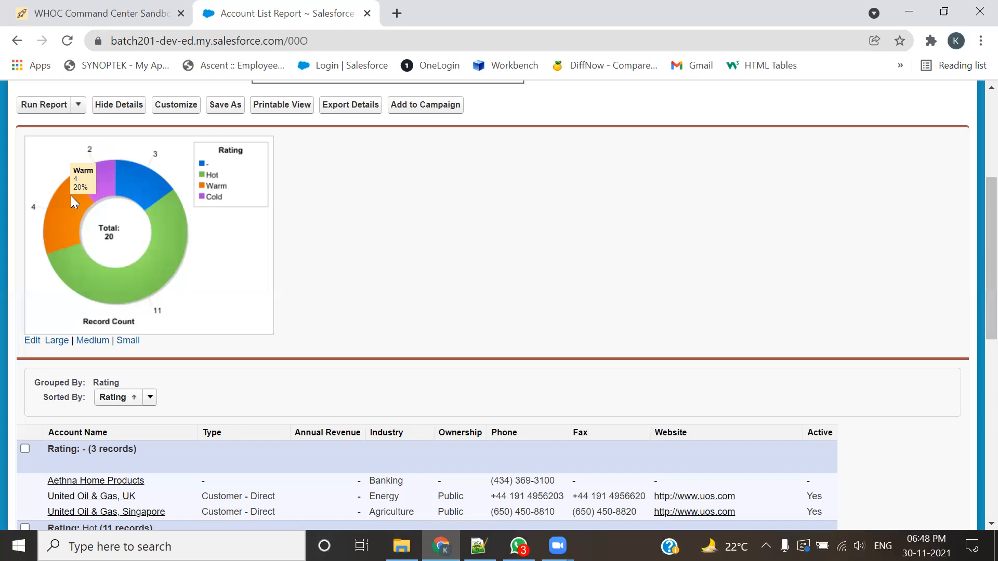
{"action": "mouse_move", "coordinate": [94, 282]}
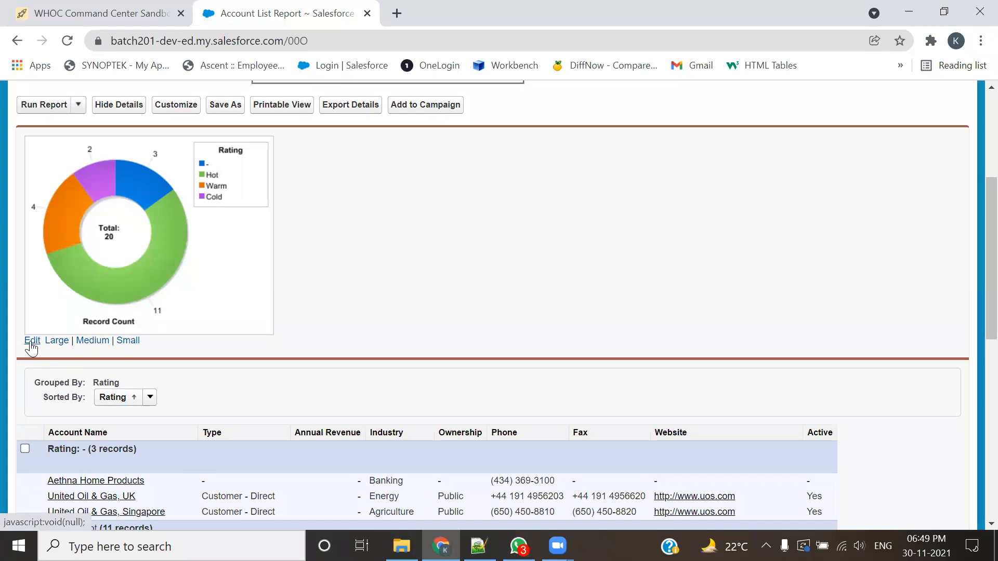
Step: Compare the record counts of the rating groups and the grand total with the donut chart
{"action": "scroll", "coordinate": [251, 319], "scroll_direction": "down", "scroll_amount": 4}
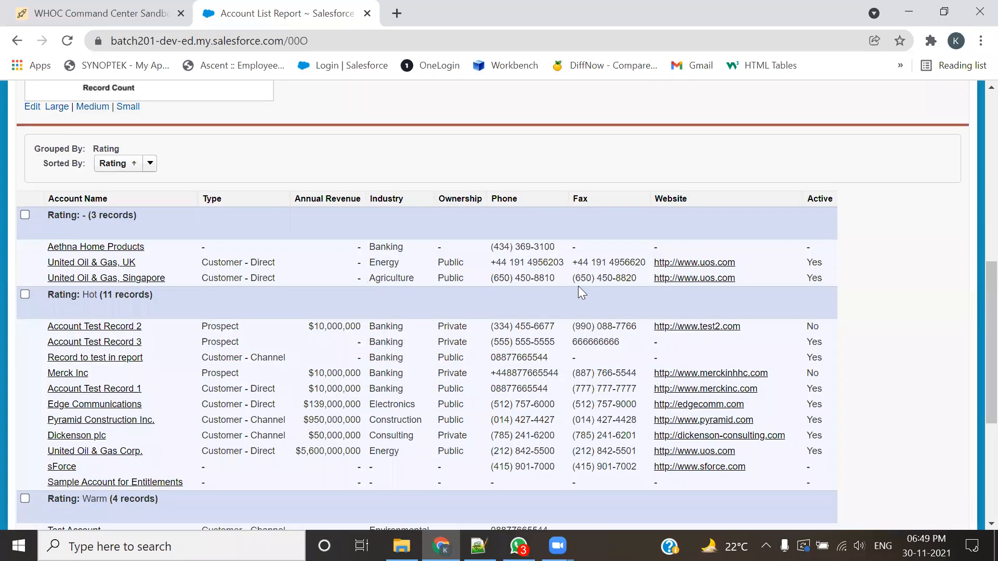
{"action": "scroll", "coordinate": [495, 406], "scroll_direction": "down", "scroll_amount": 2}
{"action": "scroll", "coordinate": [495, 406], "scroll_direction": "down", "scroll_amount": 1}
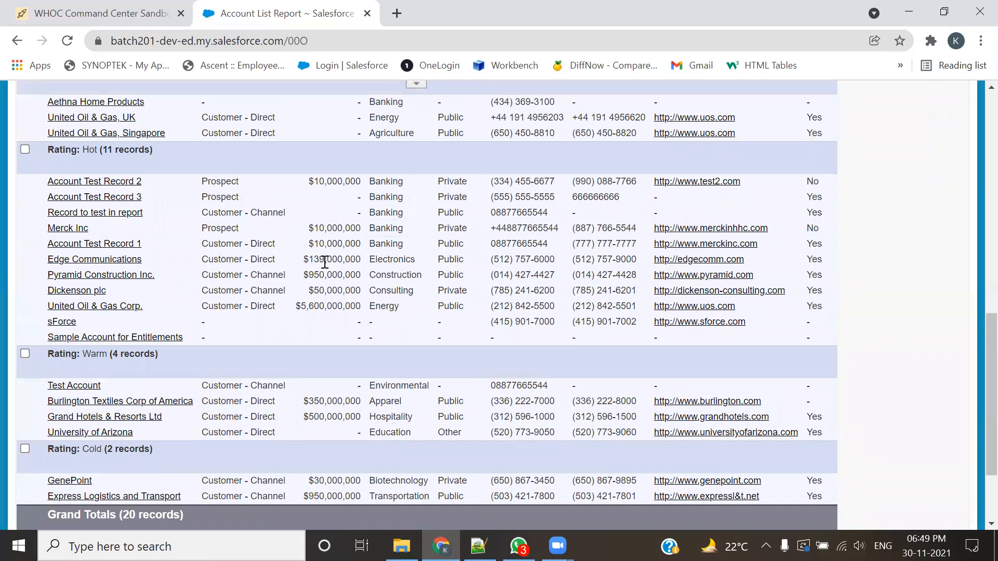
{"action": "scroll", "coordinate": [327, 261], "scroll_direction": "up", "scroll_amount": 3}
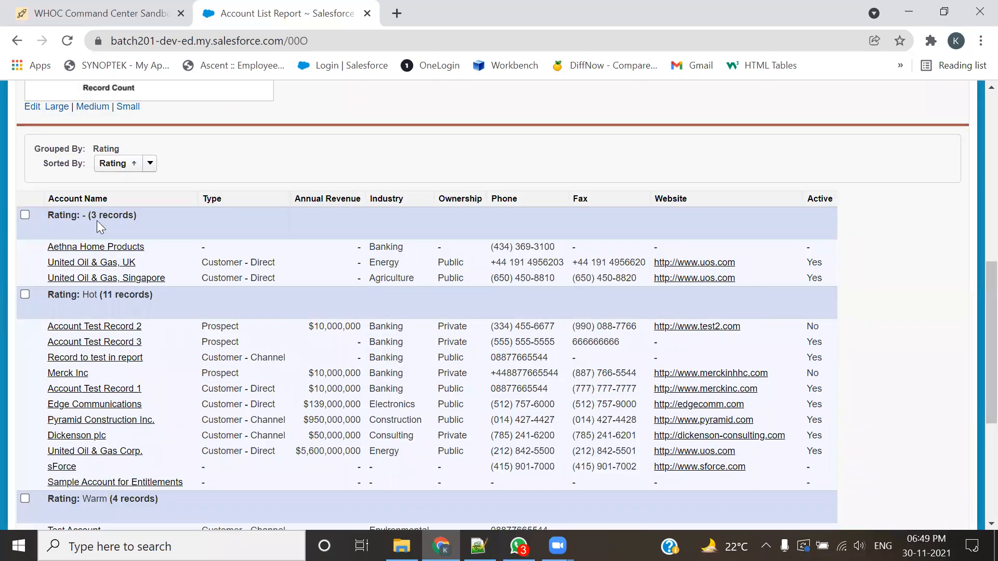
{"action": "scroll", "coordinate": [97, 220], "scroll_direction": "down", "scroll_amount": 1}
{"action": "scroll", "coordinate": [118, 224], "scroll_direction": "up", "scroll_amount": 3}
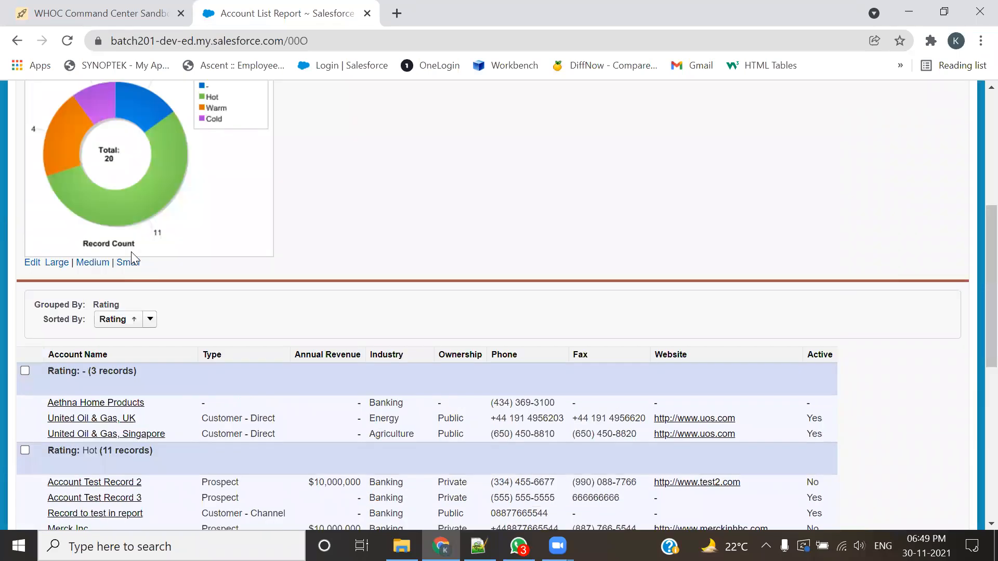
{"action": "scroll", "coordinate": [132, 258], "scroll_direction": "up", "scroll_amount": 3}
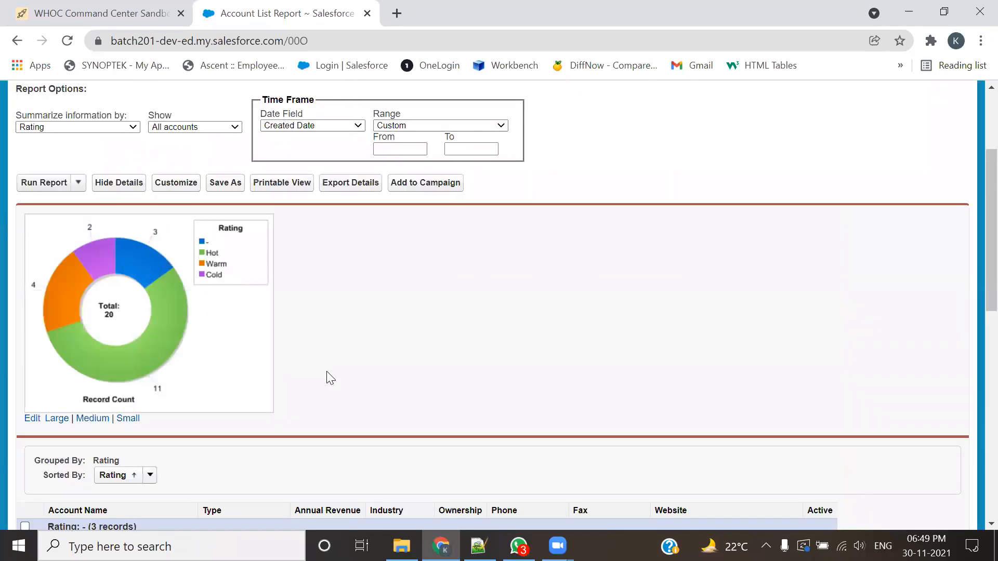
{"action": "scroll", "coordinate": [327, 376], "scroll_direction": "down", "scroll_amount": 6}
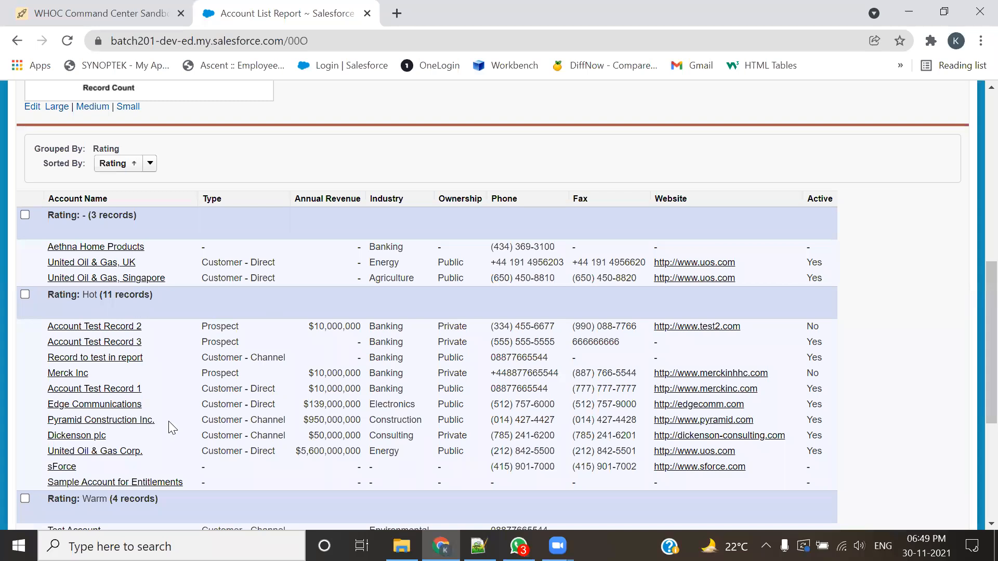
{"action": "scroll", "coordinate": [169, 419], "scroll_direction": "down", "scroll_amount": 3}
{"action": "scroll", "coordinate": [219, 347], "scroll_direction": "down", "scroll_amount": 2}
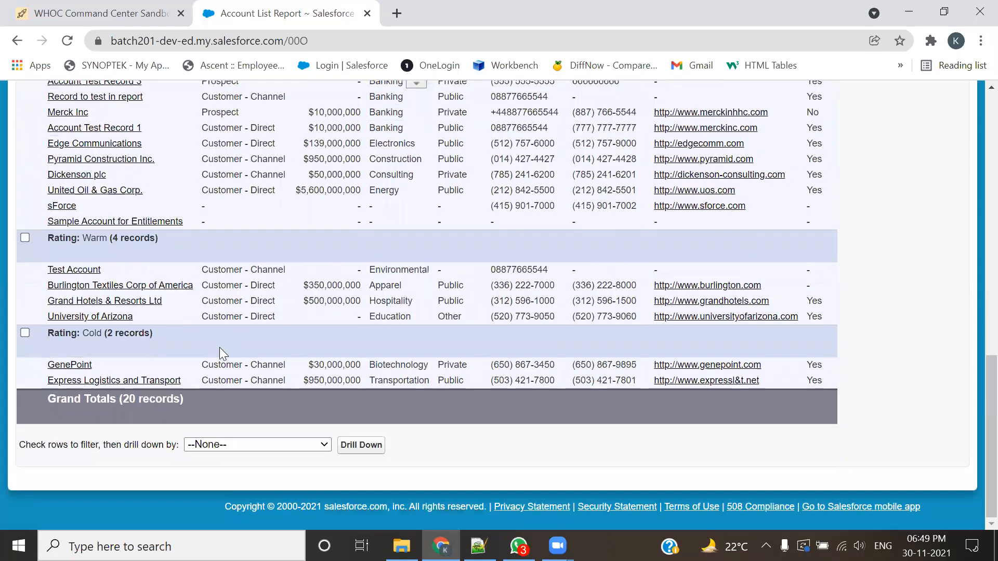
{"action": "scroll", "coordinate": [219, 347], "scroll_direction": "up", "scroll_amount": 10}
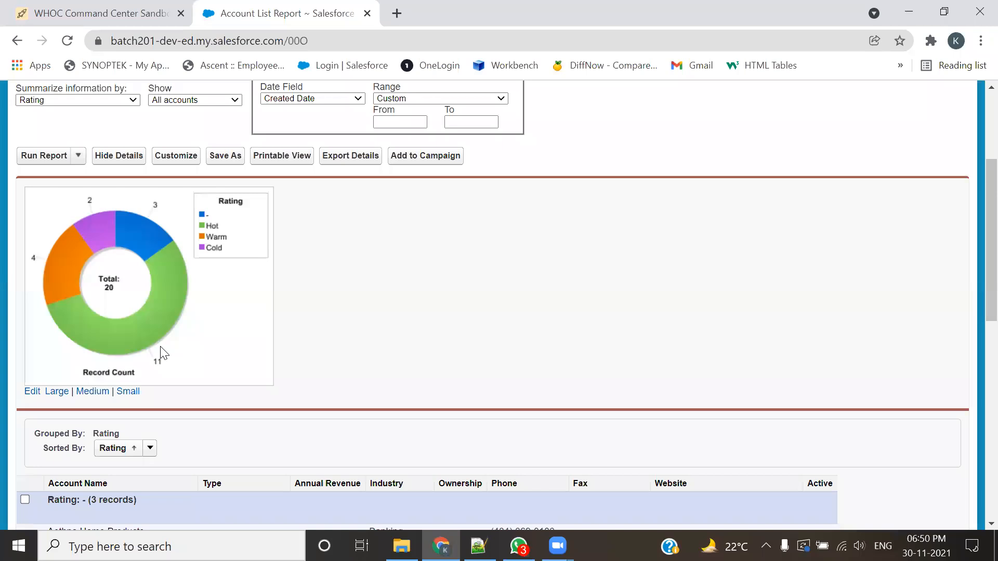
Step: Open the donut chart's data settings for viewing and examine the chart and rating groups in the report preview
{"action": "left_click", "coordinate": [32, 392]}
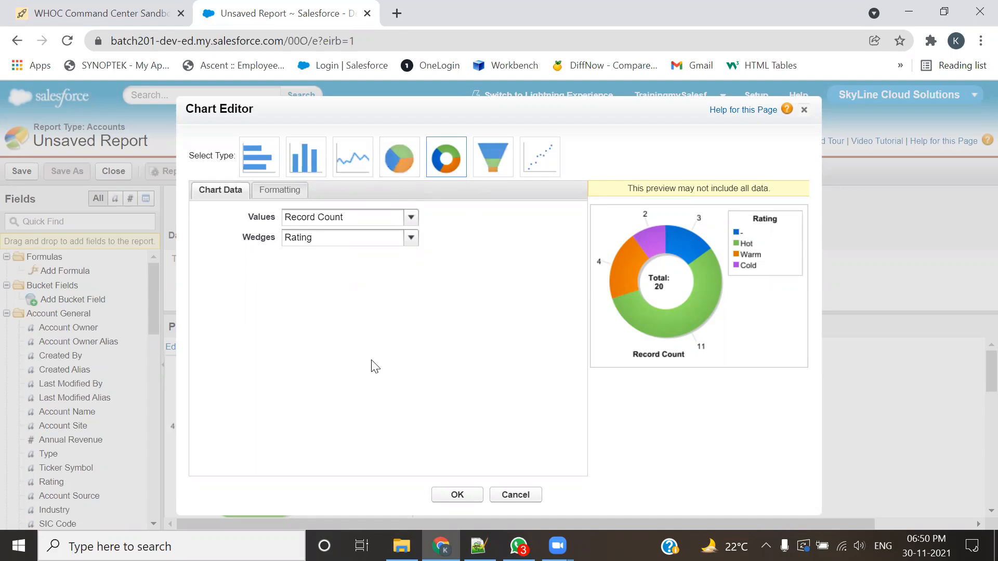
{"action": "left_click", "coordinate": [804, 109]}
{"action": "scroll", "coordinate": [472, 345], "scroll_direction": "down", "scroll_amount": 2}
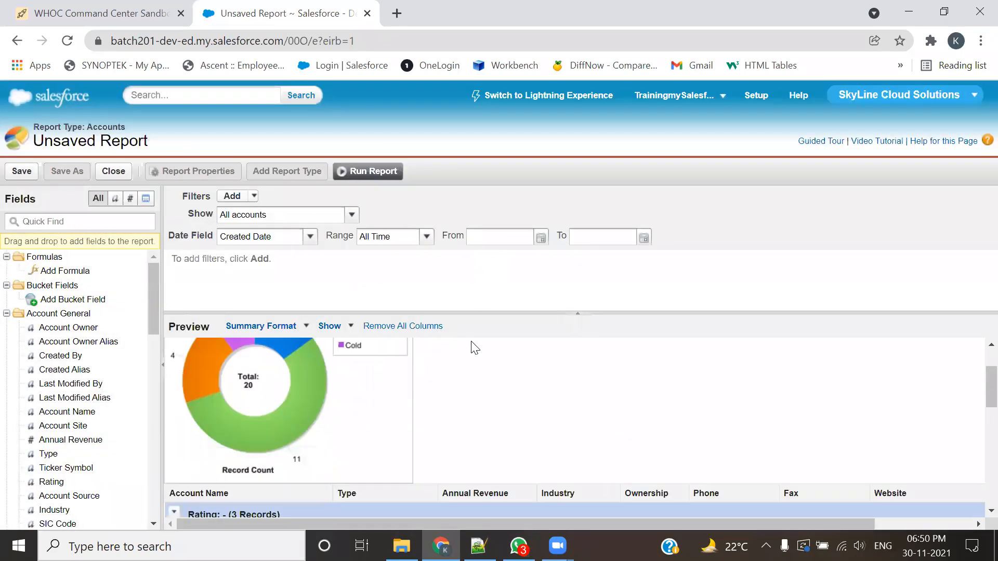
{"action": "scroll", "coordinate": [507, 367], "scroll_direction": "up", "scroll_amount": 2}
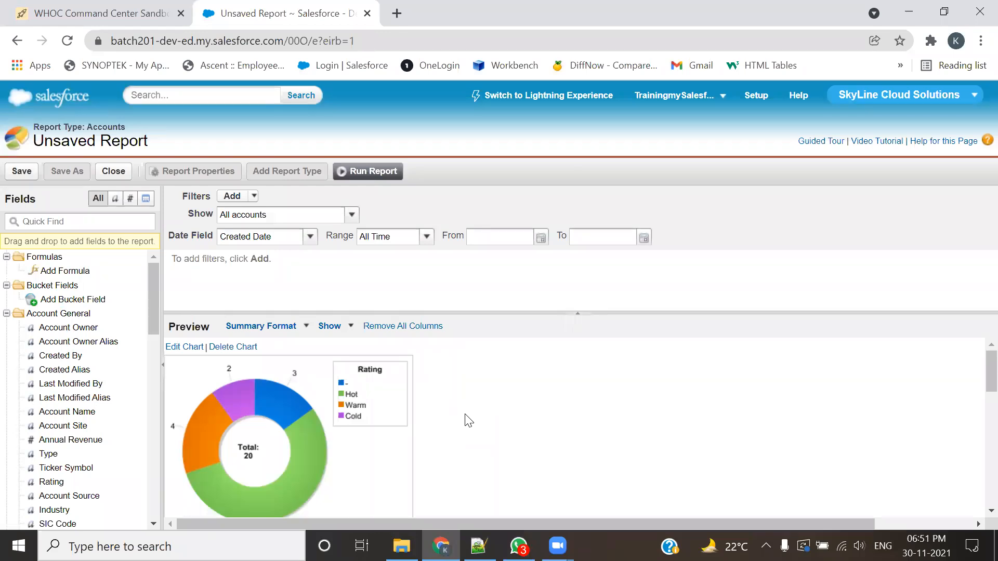
{"action": "scroll", "coordinate": [466, 420], "scroll_direction": "down", "scroll_amount": 5}
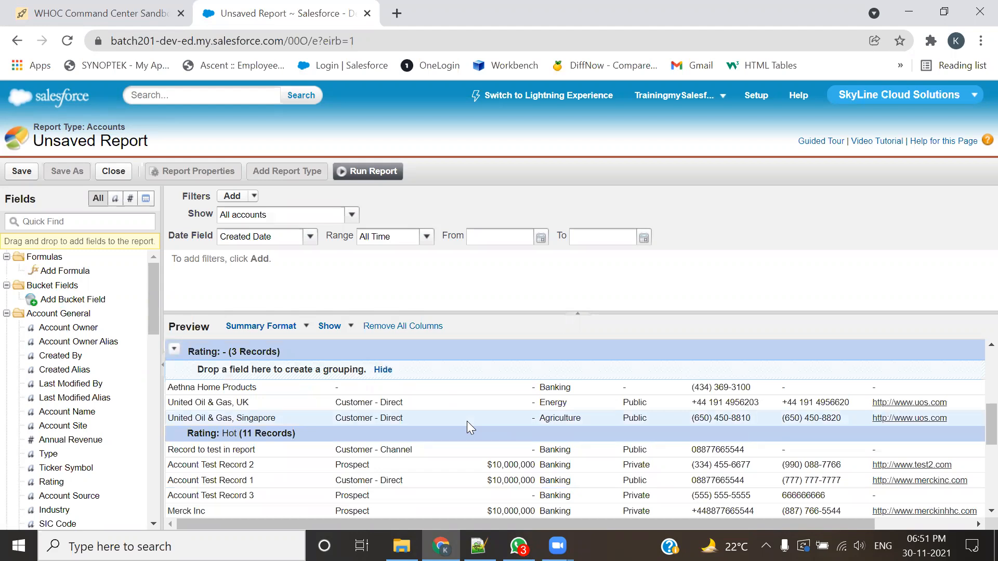
{"action": "scroll", "coordinate": [467, 422], "scroll_direction": "up", "scroll_amount": 5}
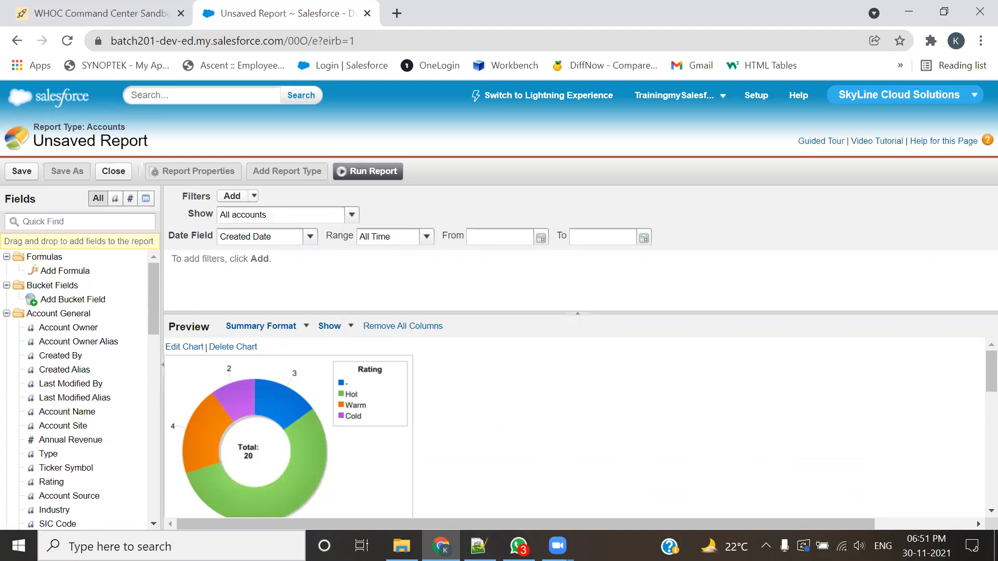
Step: Look through the available report formats and the donut chart's settings without changing them
{"action": "left_click", "coordinate": [310, 331]}
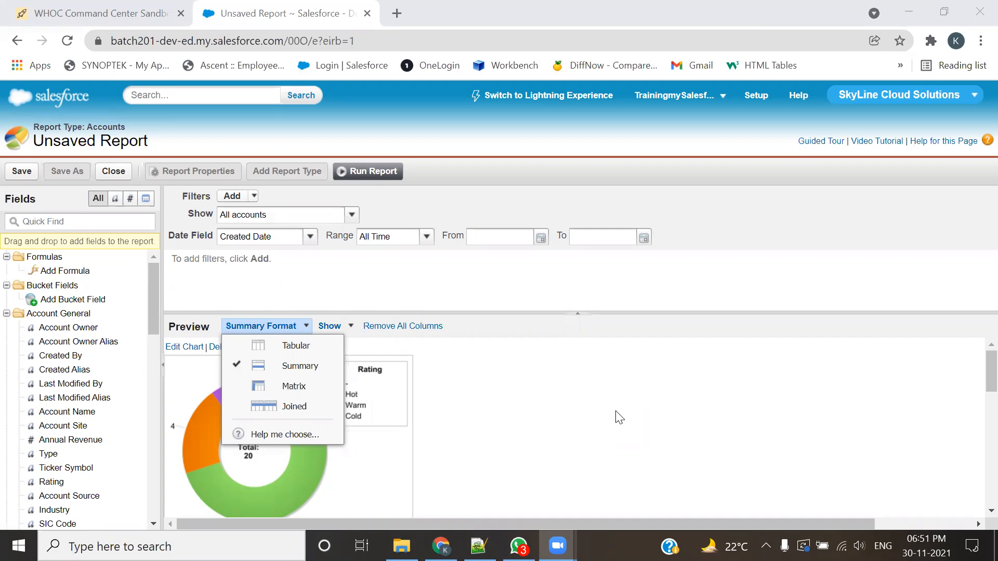
{"action": "left_click", "coordinate": [176, 347]}
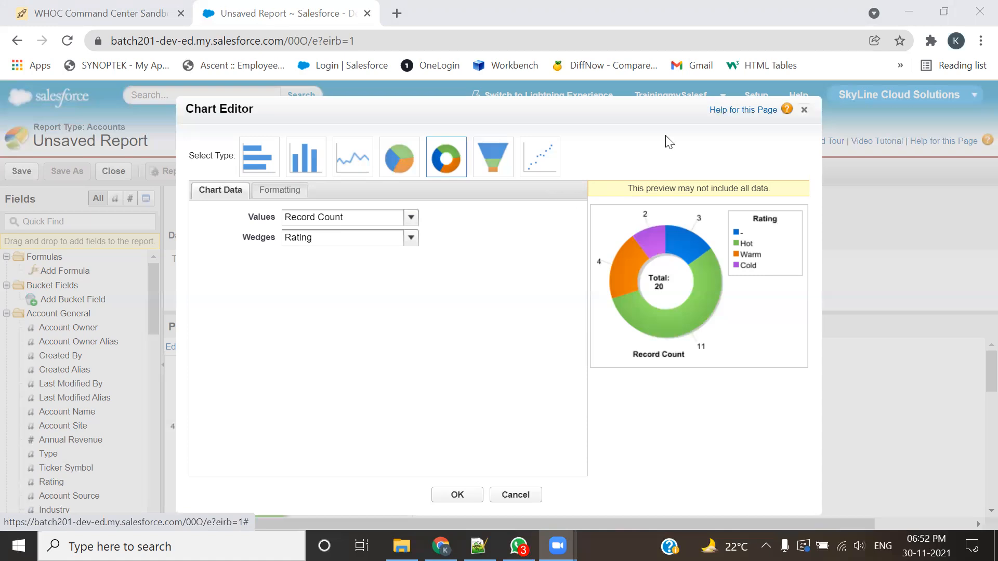
{"action": "left_click", "coordinate": [803, 110]}
{"action": "scroll", "coordinate": [656, 410], "scroll_direction": "down", "scroll_amount": 8}
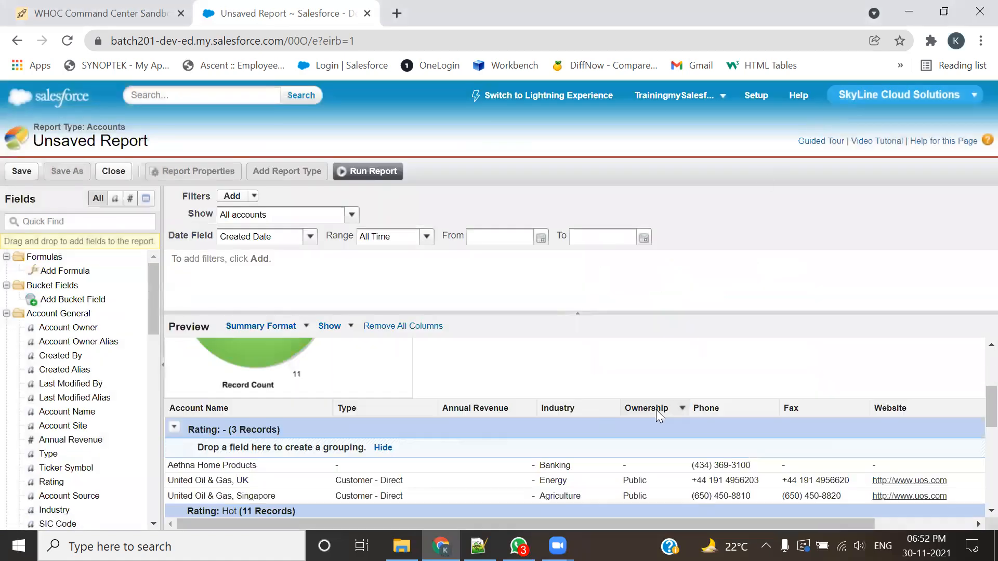
Step: Run the report and review the account records under each rating group and the donut chart
{"action": "left_click", "coordinate": [387, 171]}
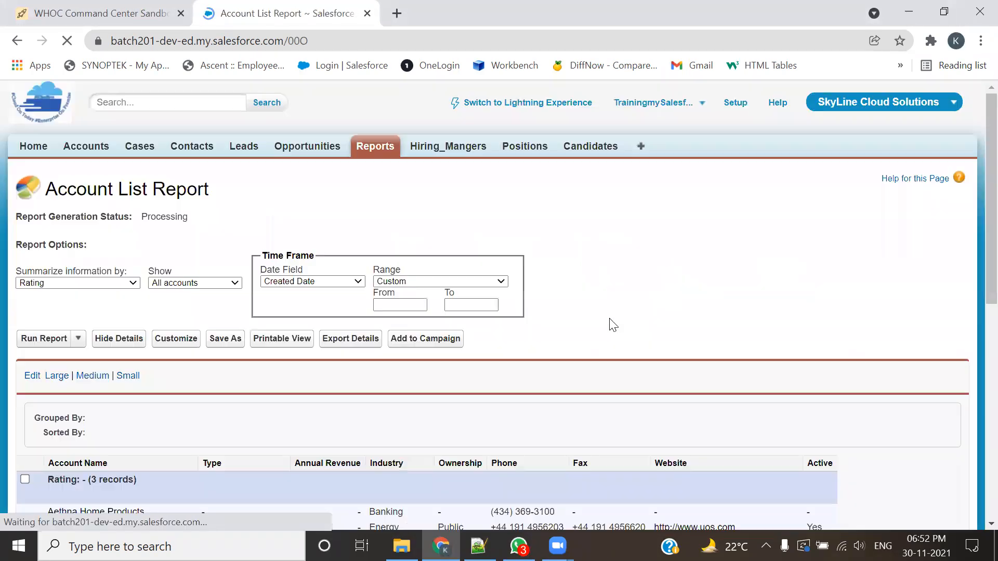
{"action": "scroll", "coordinate": [608, 333], "scroll_direction": "down", "scroll_amount": 15}
{"action": "scroll", "coordinate": [424, 407], "scroll_direction": "up", "scroll_amount": 5}
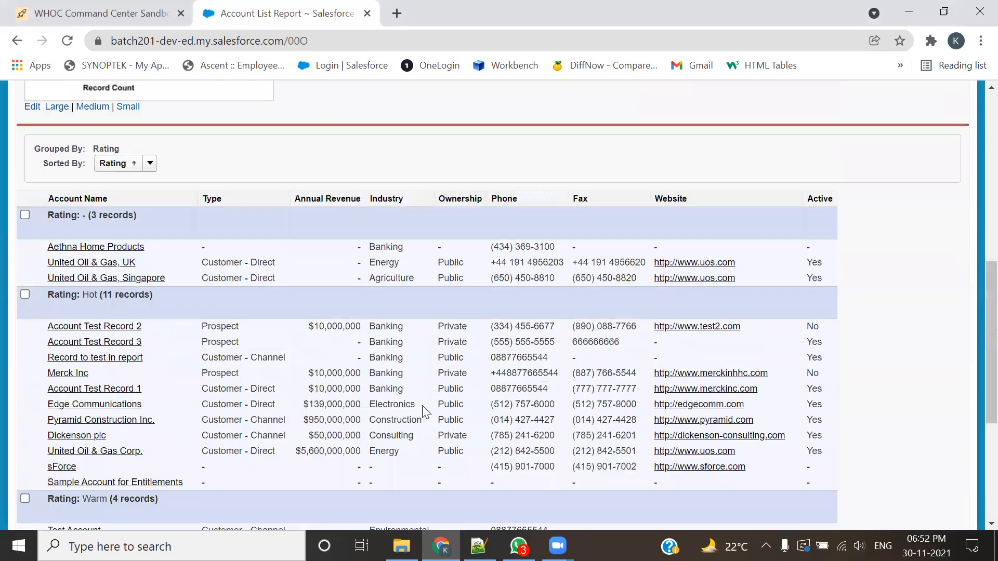
{"action": "scroll", "coordinate": [285, 372], "scroll_direction": "up", "scroll_amount": 5}
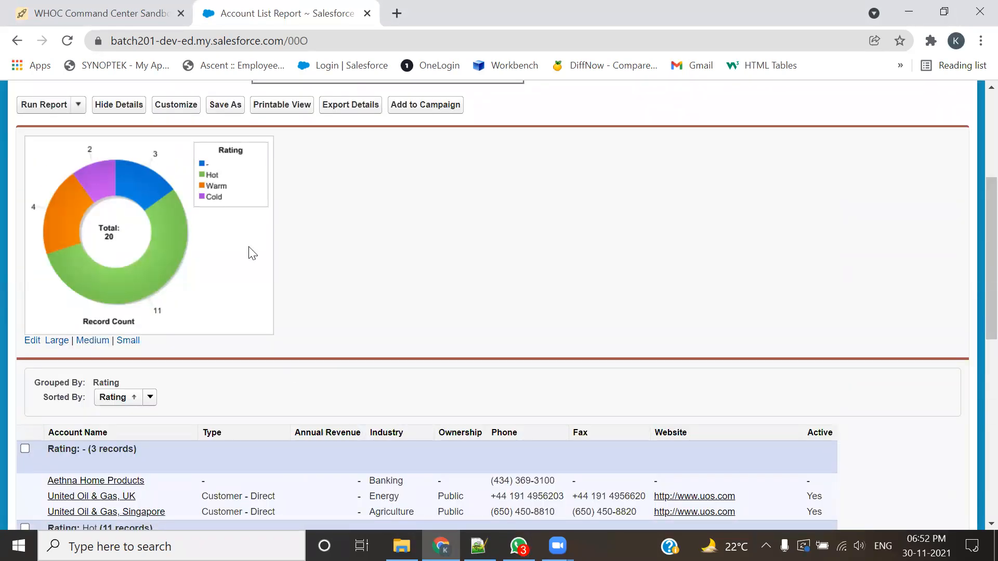
Step: Reopen the report for customization and check which report formats are offered, keeping the Summary format
{"action": "left_click", "coordinate": [177, 106]}
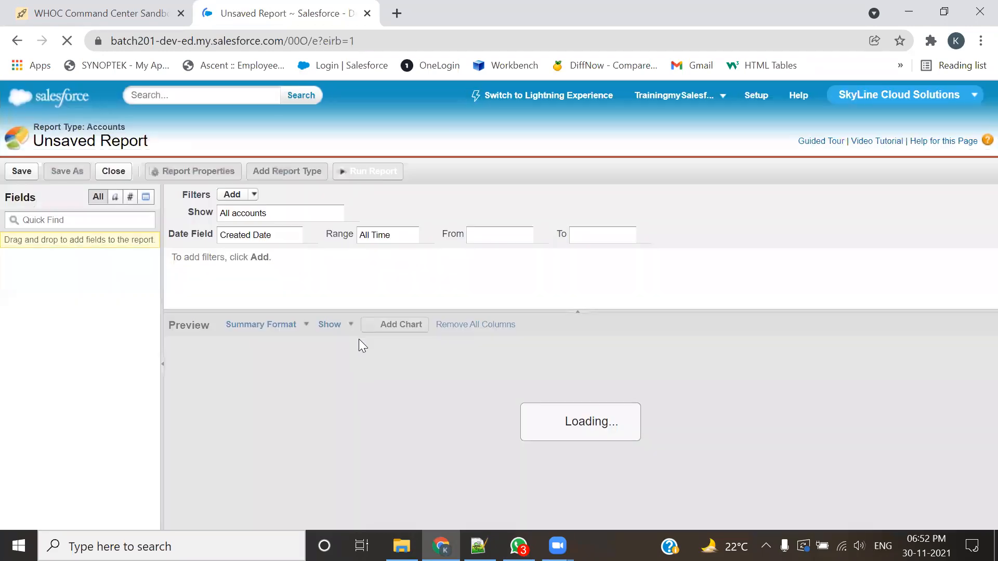
{"action": "scroll", "coordinate": [589, 370], "scroll_direction": "down", "scroll_amount": 2}
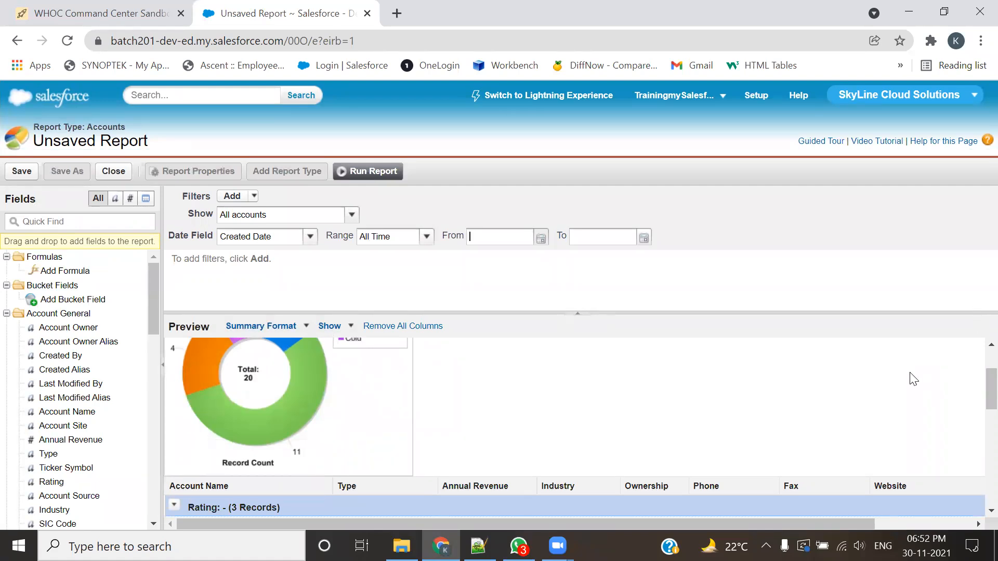
{"action": "left_click", "coordinate": [304, 327]}
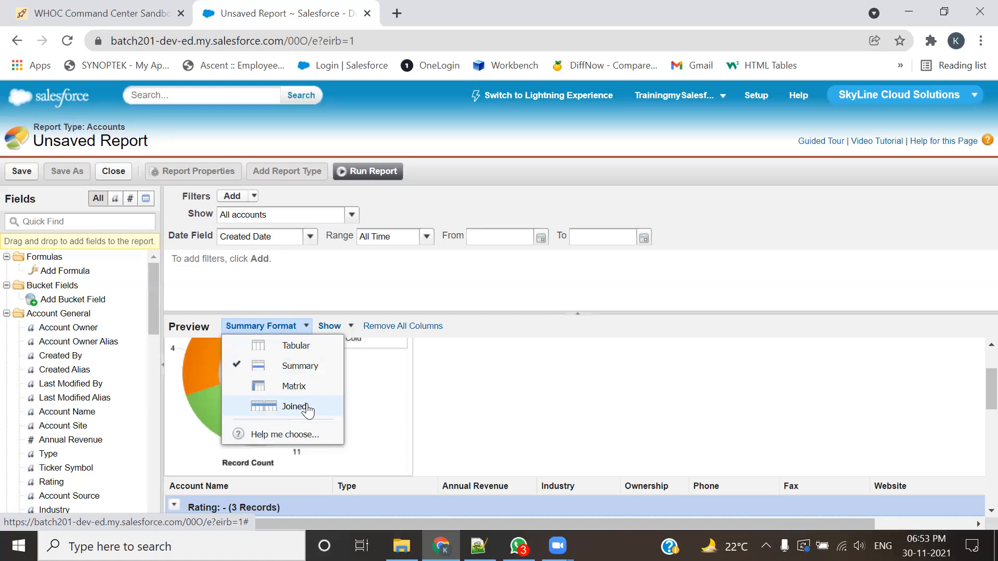
{"action": "left_click", "coordinate": [569, 410]}
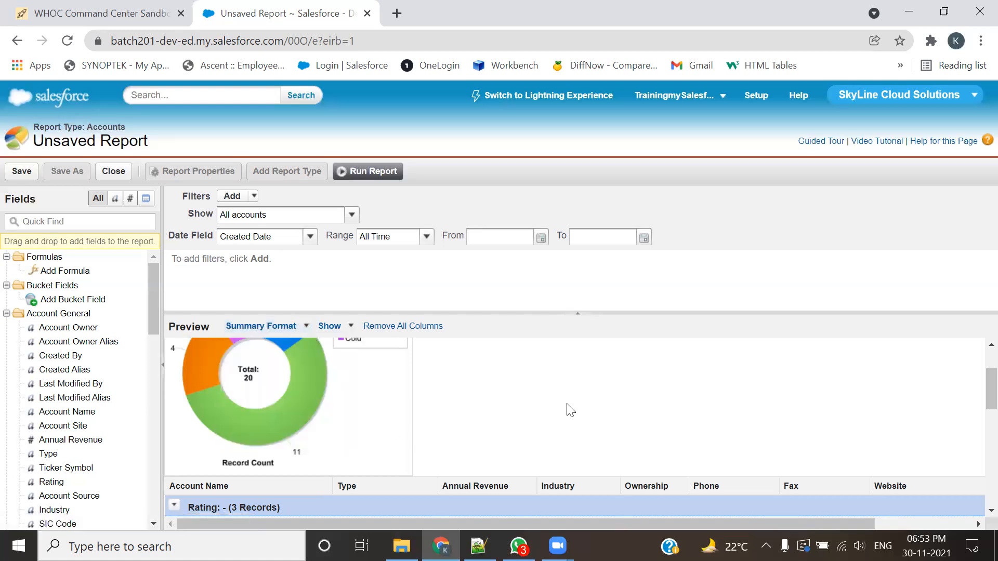
Step: Review the donut chart and grouped accounts in the preview and run the report again
{"action": "scroll", "coordinate": [566, 415], "scroll_direction": "up", "scroll_amount": 2}
{"action": "scroll", "coordinate": [560, 420], "scroll_direction": "down", "scroll_amount": 3}
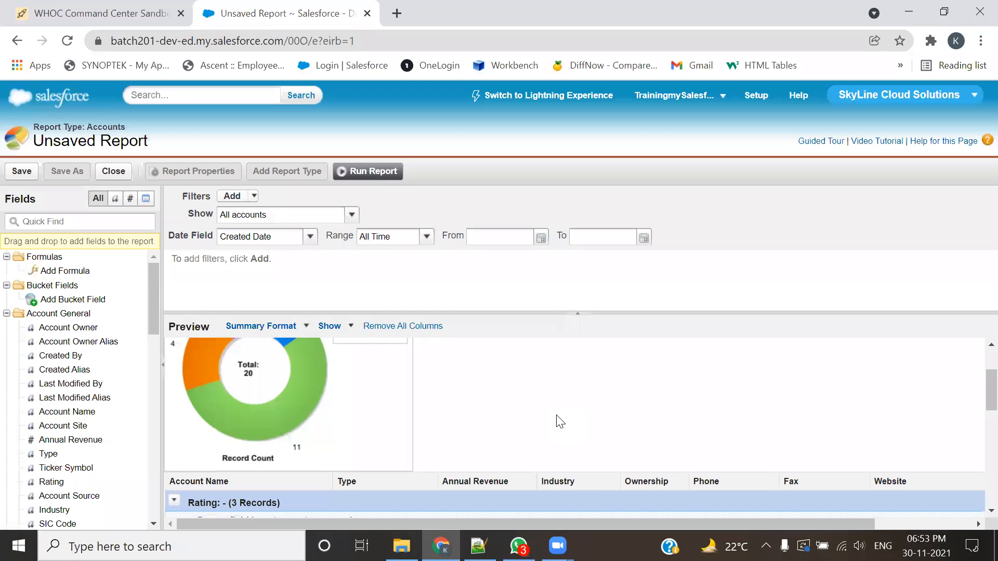
{"action": "scroll", "coordinate": [560, 421], "scroll_direction": "down", "scroll_amount": 3}
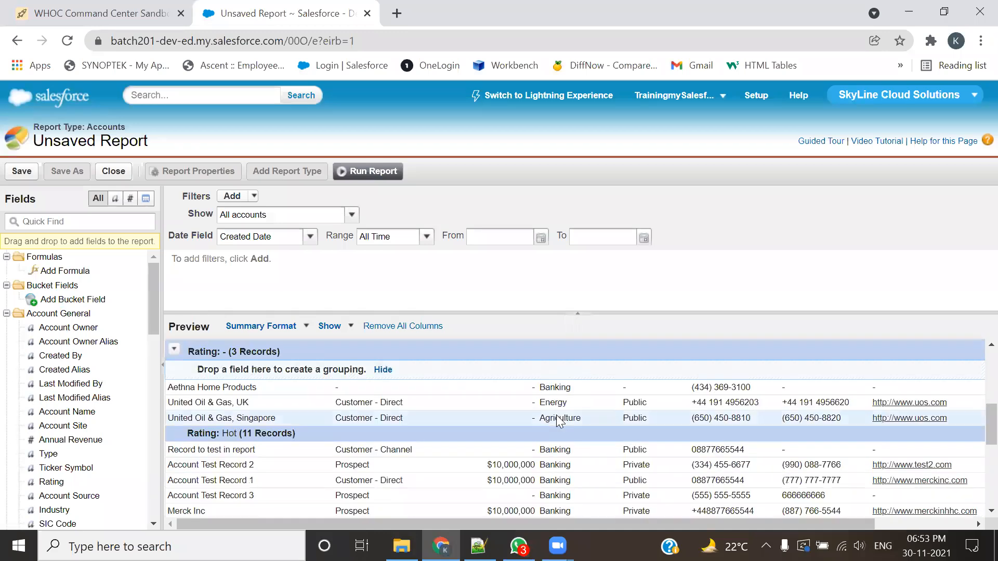
{"action": "scroll", "coordinate": [558, 421], "scroll_direction": "up", "scroll_amount": 5}
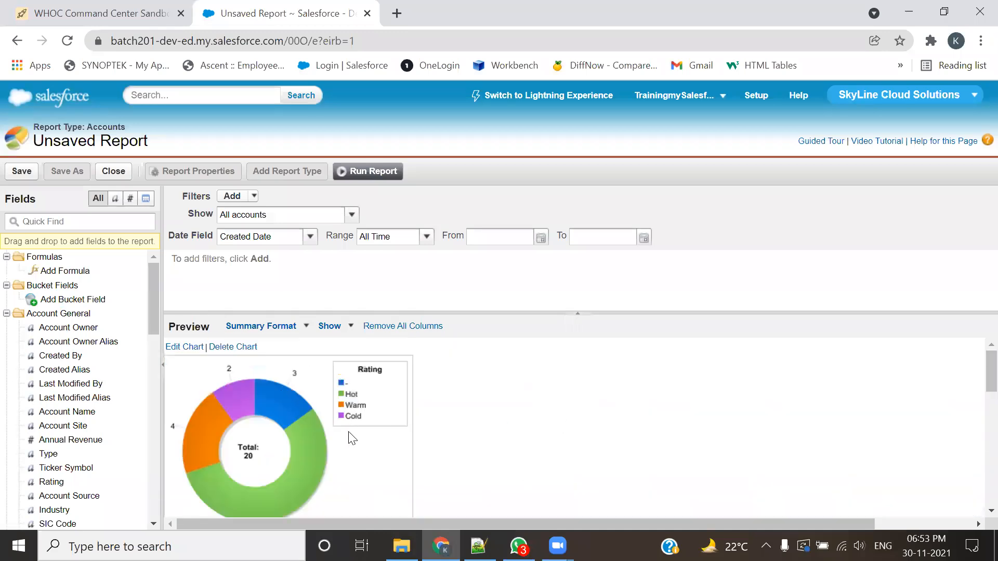
{"action": "scroll", "coordinate": [606, 385], "scroll_direction": "down", "scroll_amount": 4}
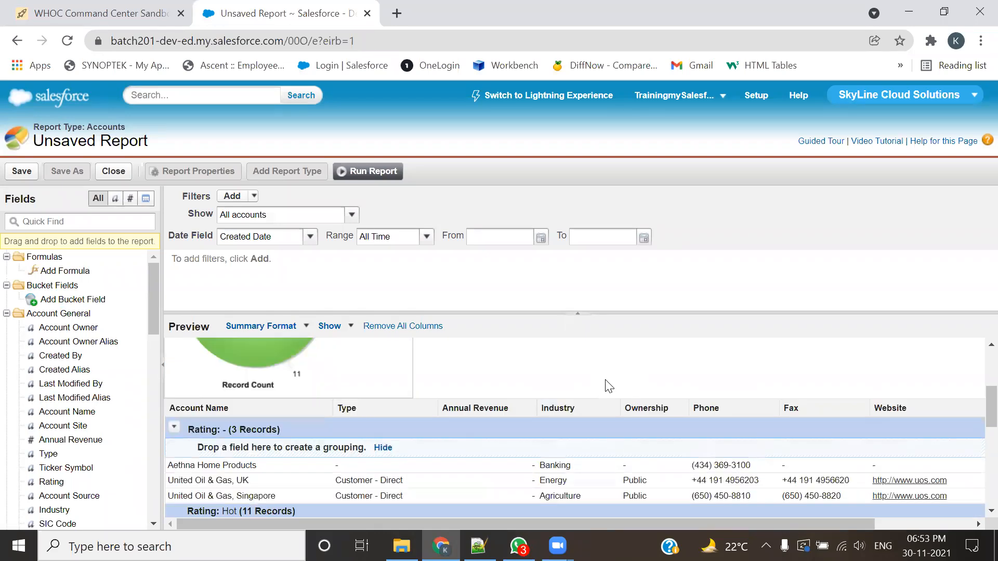
{"action": "left_click", "coordinate": [374, 172]}
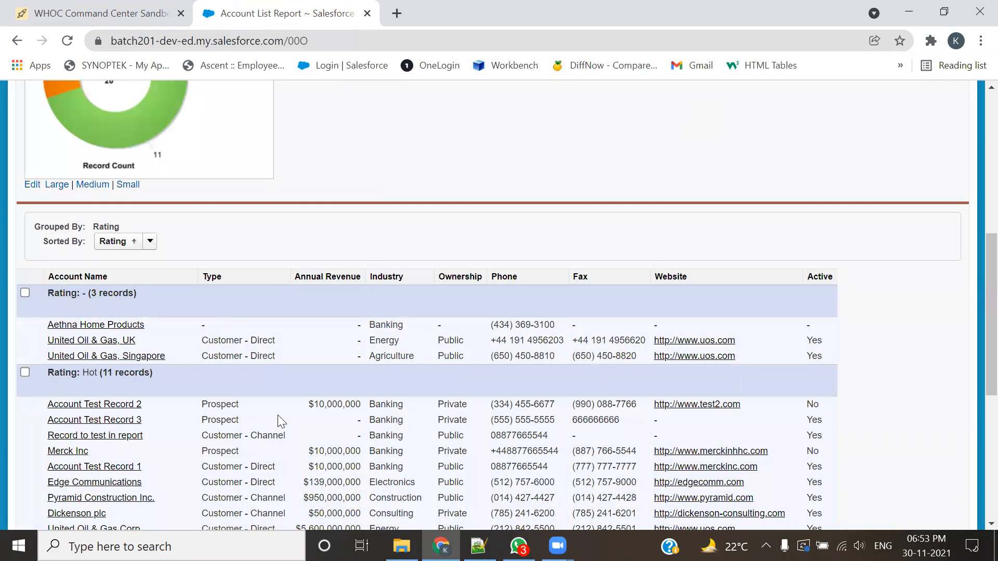
{"action": "scroll", "coordinate": [250, 387], "scroll_direction": "up", "scroll_amount": 5}
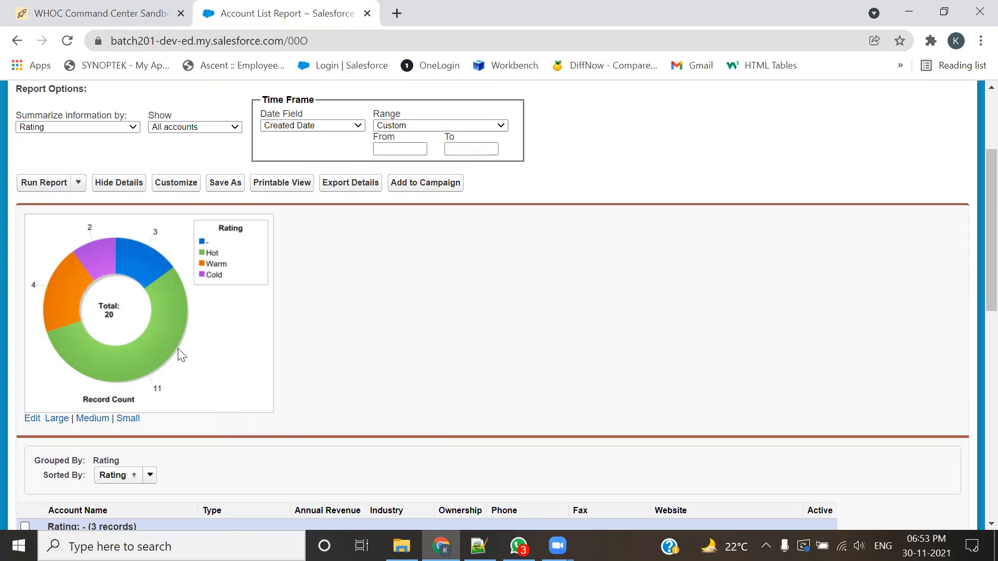
Step: Change the report's donut chart to a vertical column chart of Record Count by Rating and run the report
{"action": "left_click", "coordinate": [38, 422]}
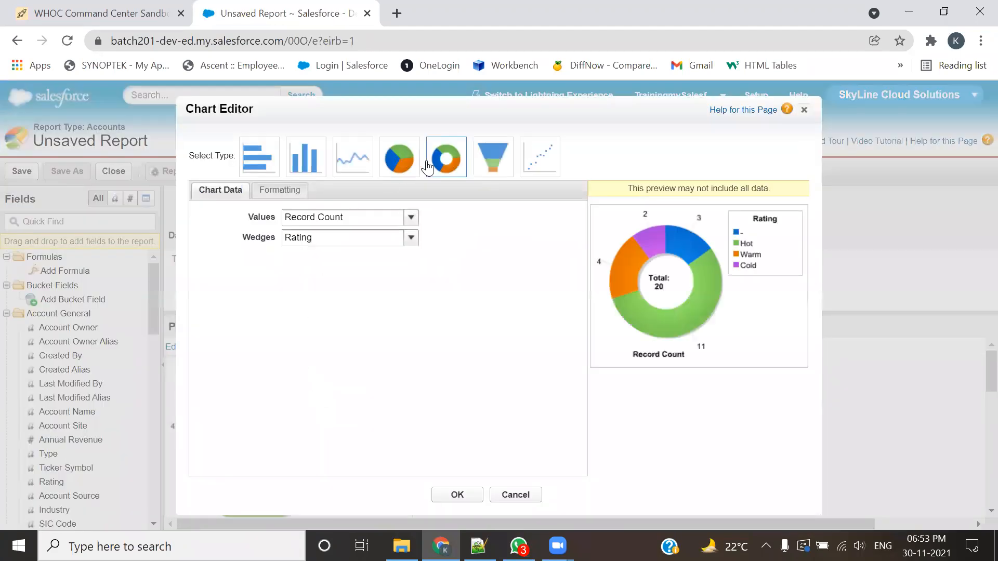
{"action": "left_click", "coordinate": [305, 157]}
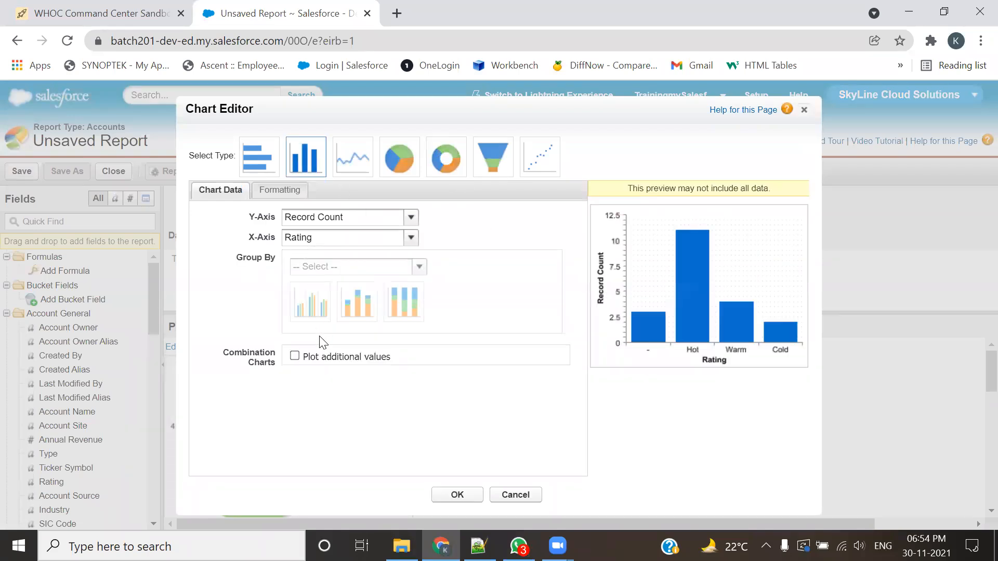
{"action": "left_click", "coordinate": [275, 190]}
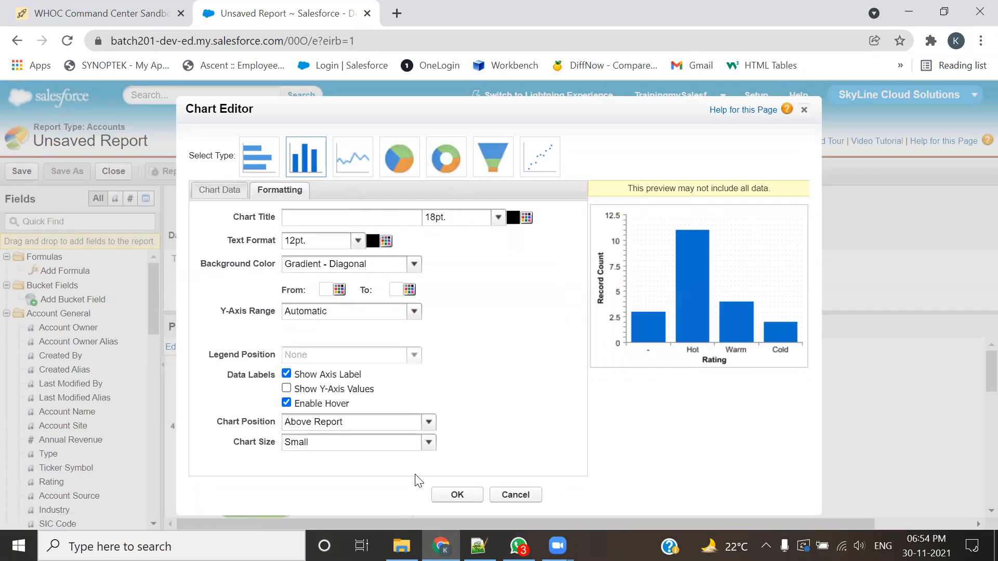
{"action": "left_click", "coordinate": [452, 493]}
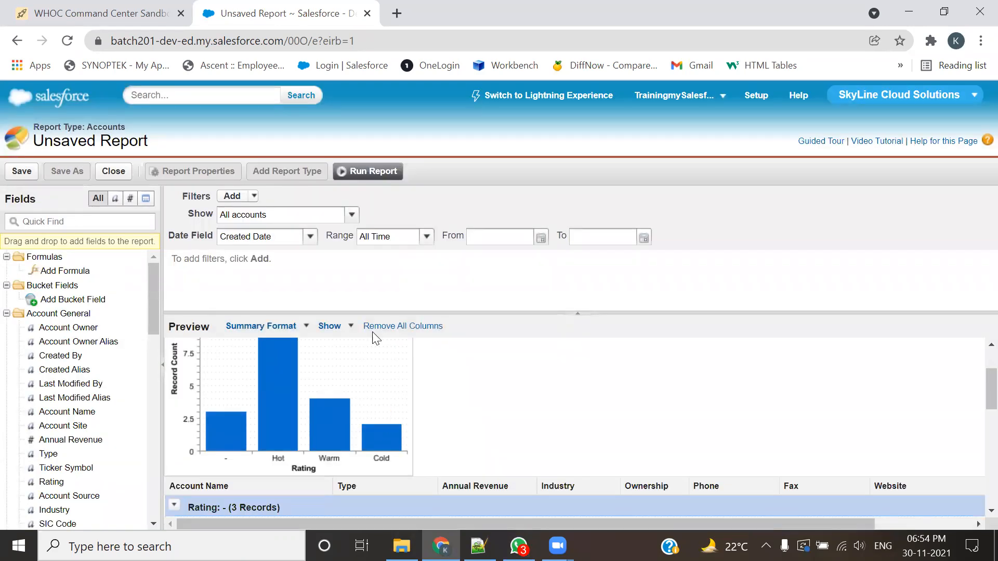
{"action": "left_click", "coordinate": [369, 171]}
{"action": "scroll", "coordinate": [497, 367], "scroll_direction": "down", "scroll_amount": 4}
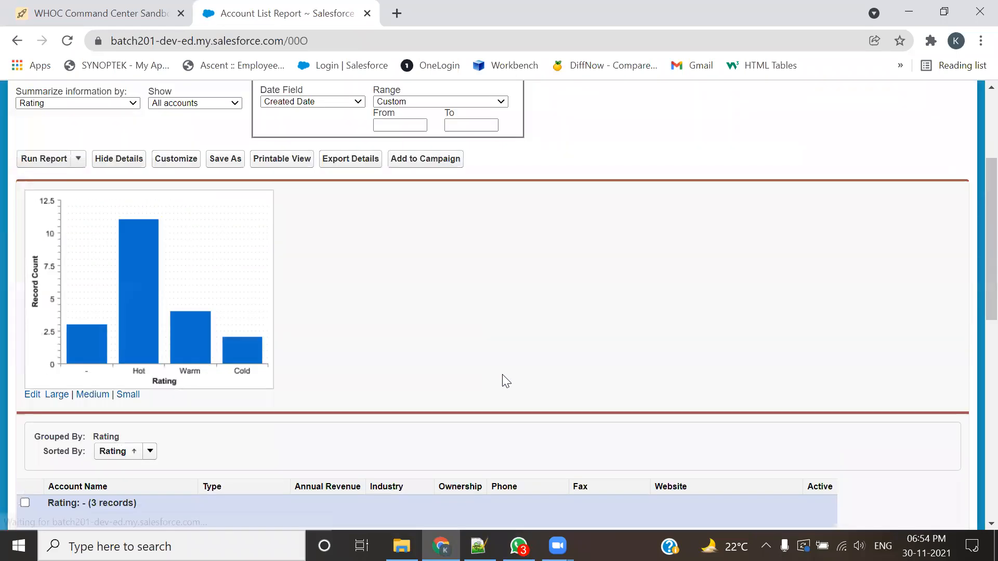
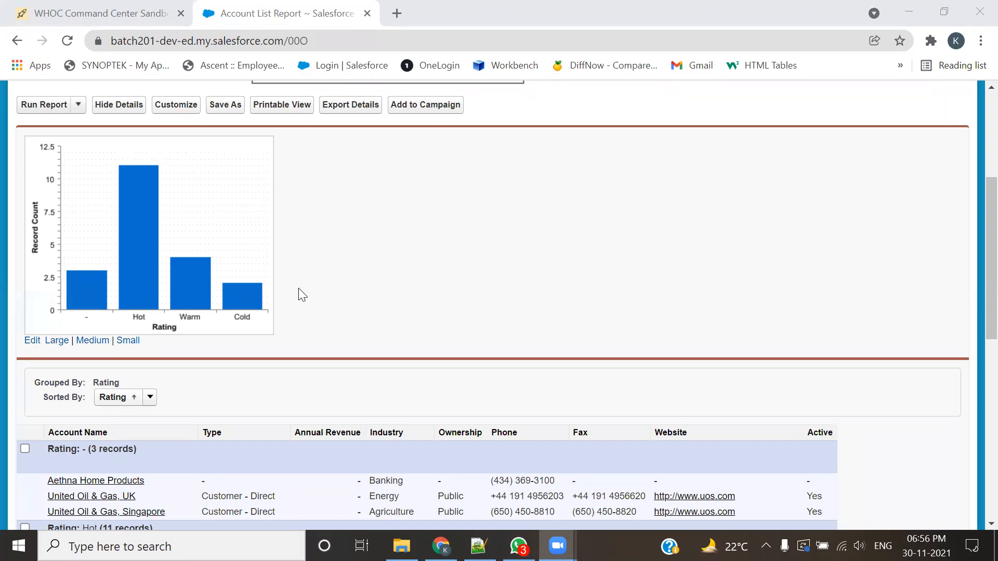
Step: Set the Record Count by Rating column chart's position to Below Report and apply the chart formatting
{"action": "scroll", "coordinate": [312, 299], "scroll_direction": "down", "scroll_amount": 4}
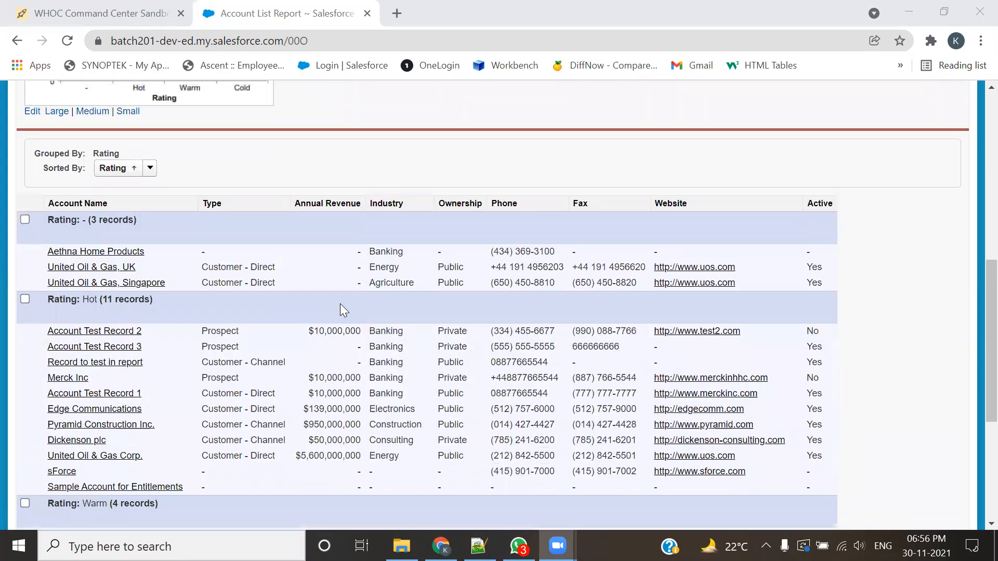
{"action": "scroll", "coordinate": [340, 303], "scroll_direction": "up", "scroll_amount": 4}
{"action": "scroll", "coordinate": [327, 374], "scroll_direction": "down", "scroll_amount": 3}
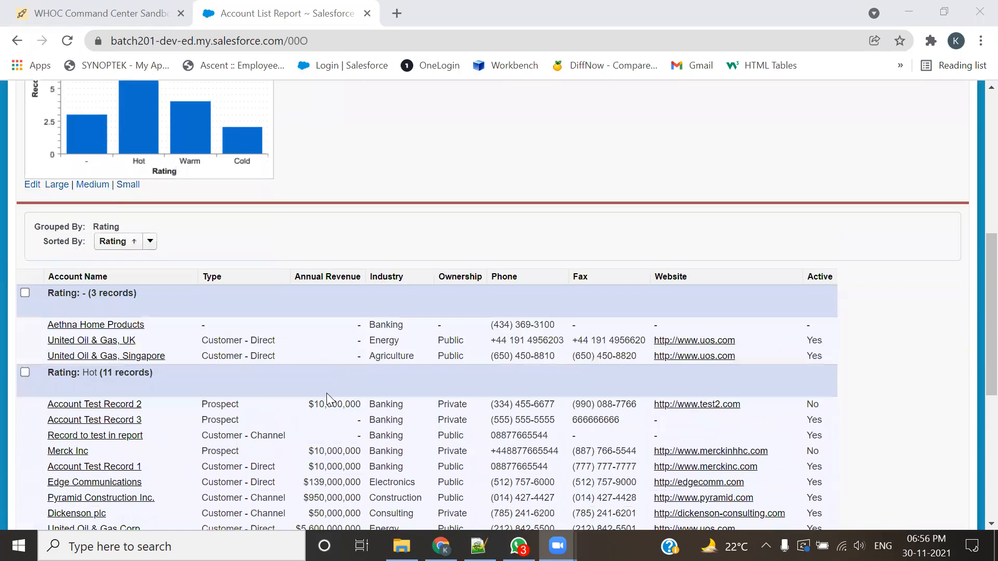
{"action": "scroll", "coordinate": [291, 364], "scroll_direction": "up", "scroll_amount": 3}
{"action": "mouse_move", "coordinate": [229, 289]}
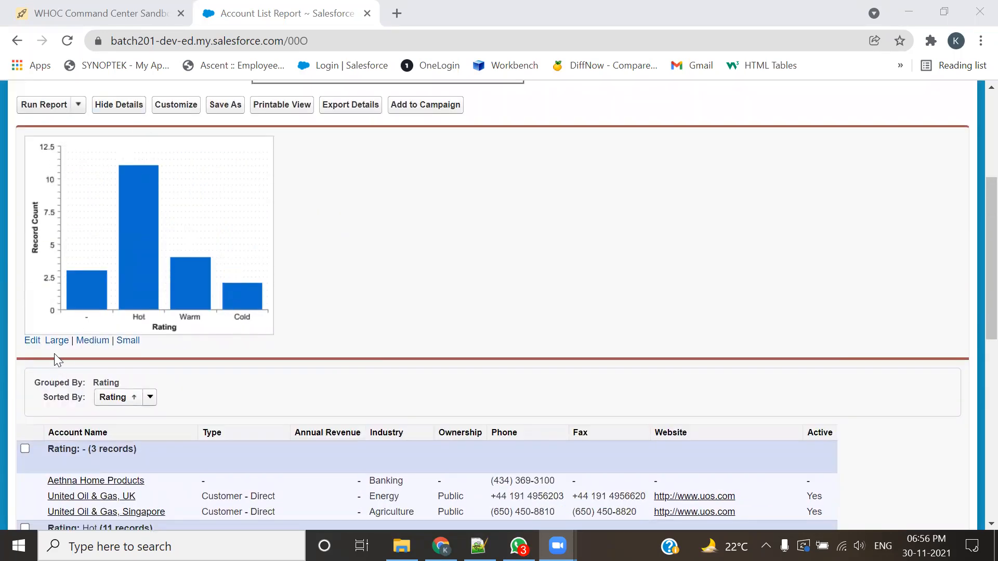
{"action": "left_click", "coordinate": [56, 340]}
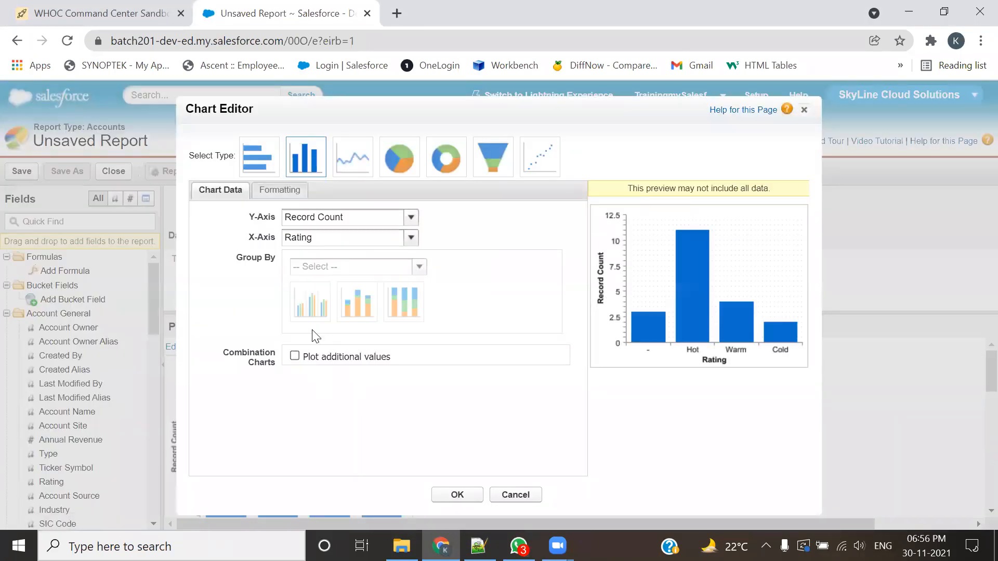
{"action": "left_click", "coordinate": [280, 190]}
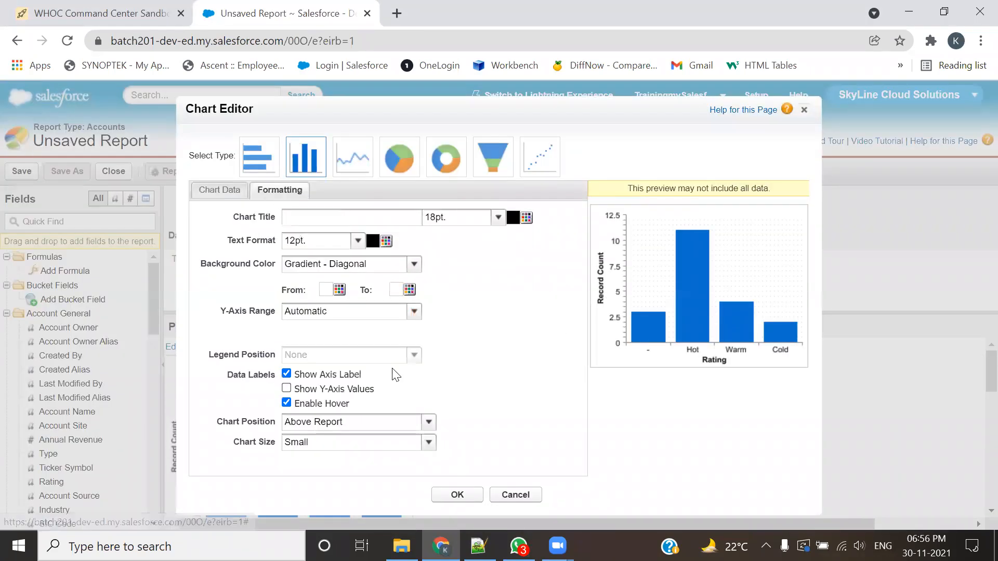
{"action": "left_click", "coordinate": [332, 423]}
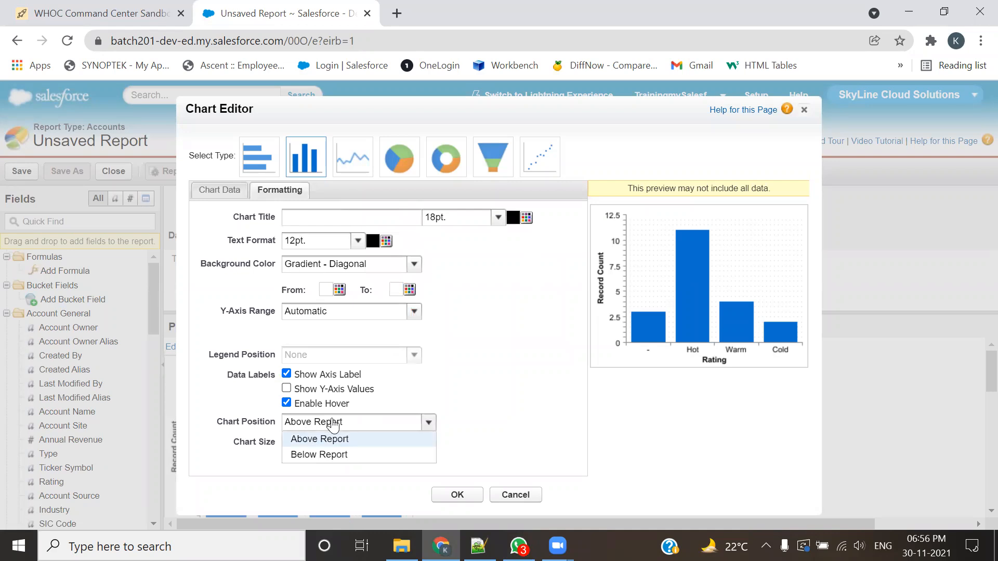
{"action": "left_click", "coordinate": [329, 455]}
{"action": "left_click", "coordinate": [457, 495]}
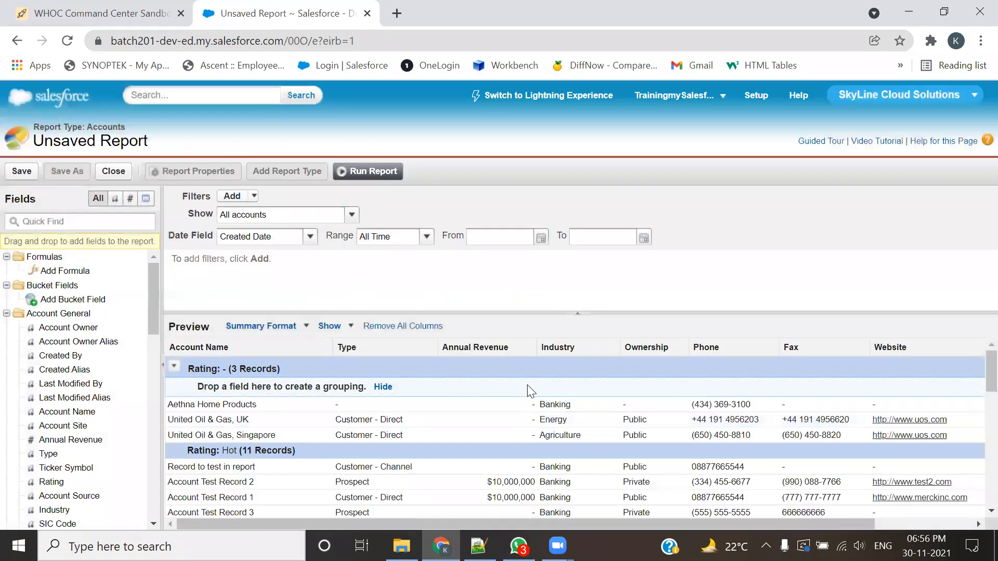
Step: Run the report and review the grouped account records and the column chart beneath them
{"action": "left_click", "coordinate": [396, 173]}
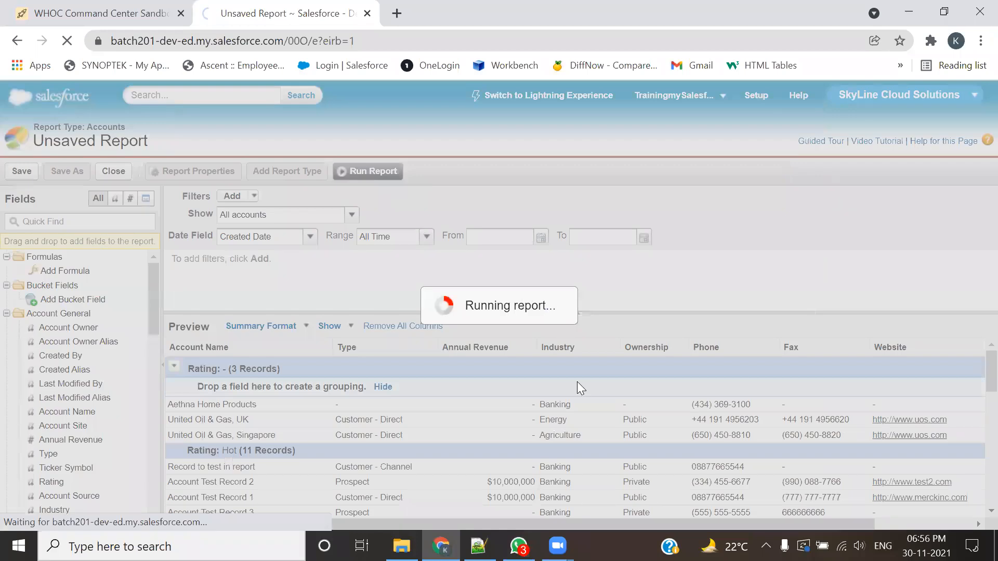
{"action": "scroll", "coordinate": [580, 389], "scroll_direction": "down", "scroll_amount": 5}
{"action": "scroll", "coordinate": [348, 283], "scroll_direction": "down", "scroll_amount": 10}
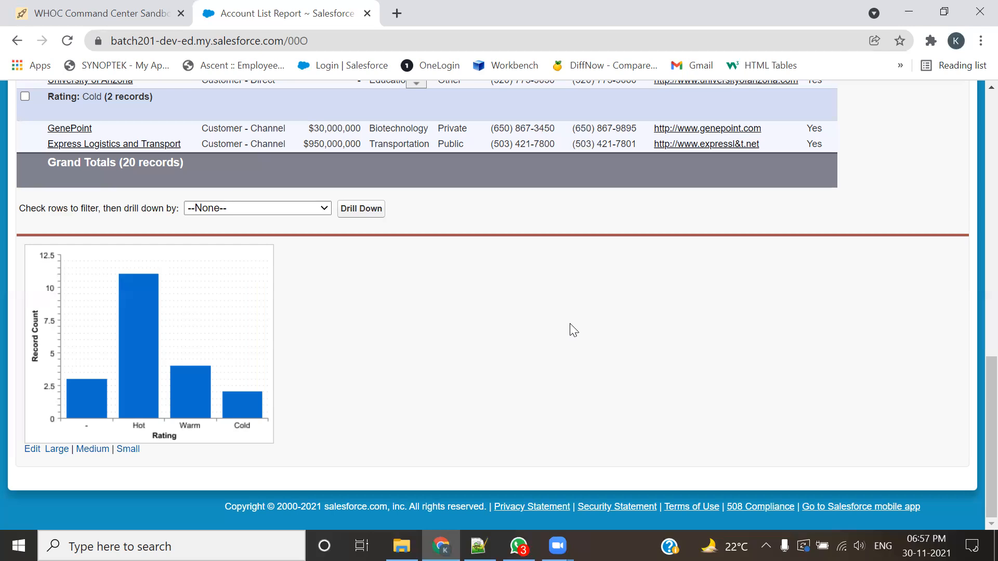
{"action": "scroll", "coordinate": [568, 325], "scroll_direction": "up", "scroll_amount": 7}
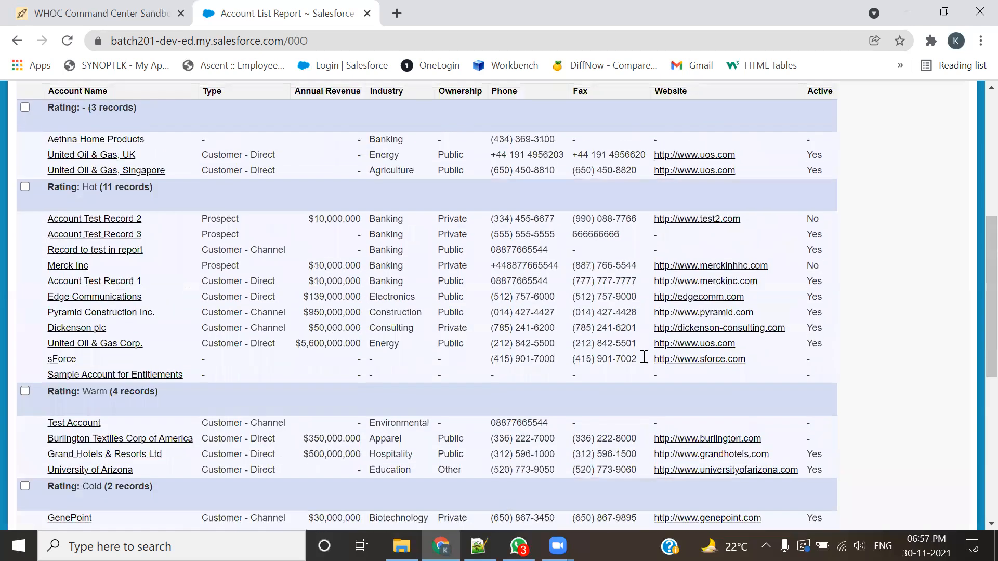
Step: Switch to the 201-Admin.txt notes in Notepad++ to read the bucket field use case based on Annual Revenue
{"action": "key", "text": "alt+Tab"}
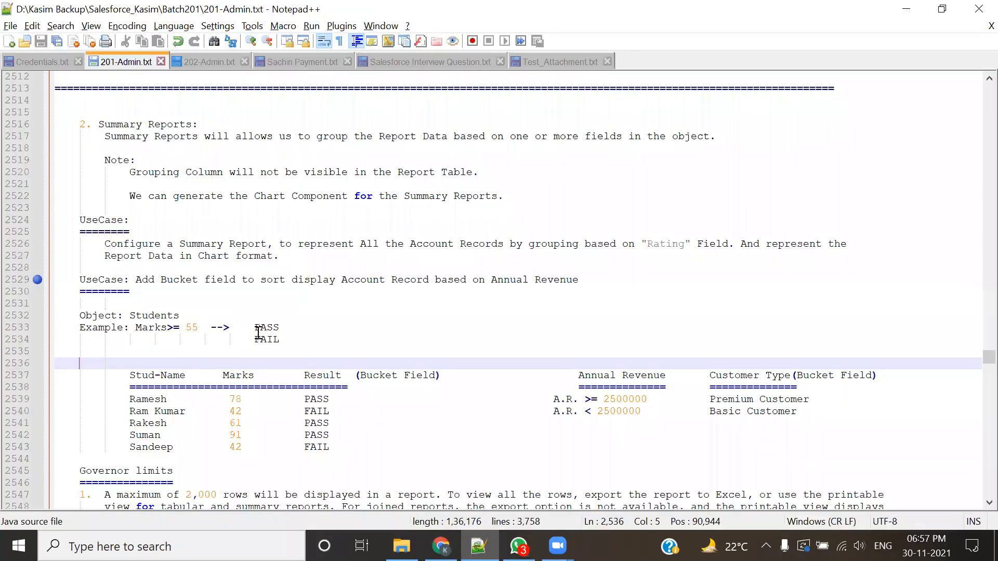